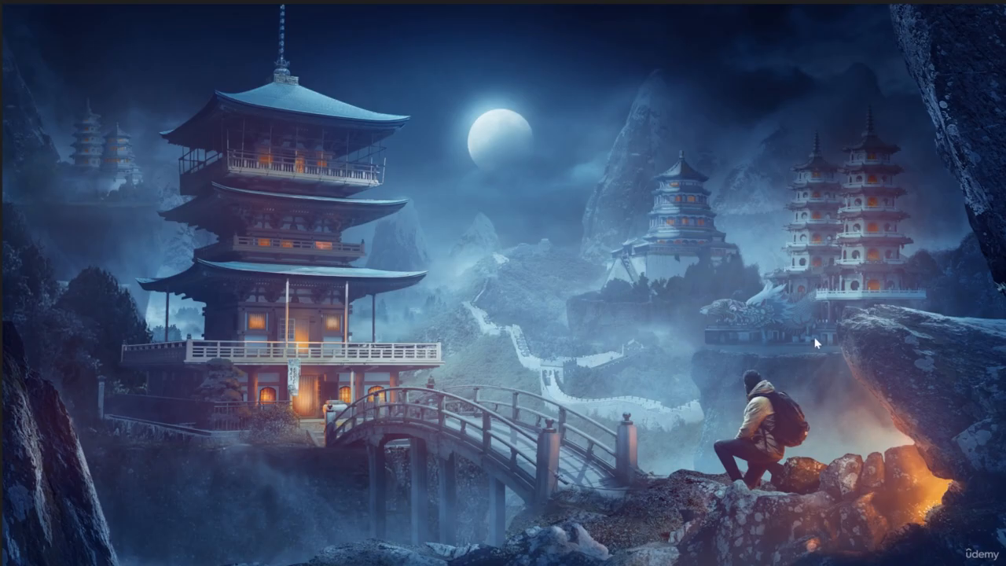
Examine the reference artwork and the colour variations of the finished moonlit pagoda composite
key(ctrl+Tab)
key(Right)
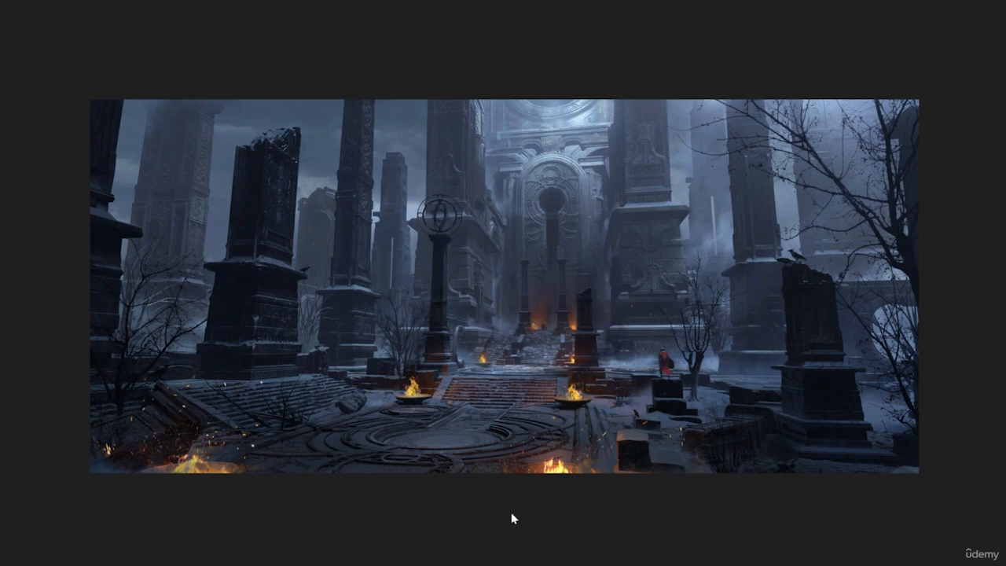
click(524, 535)
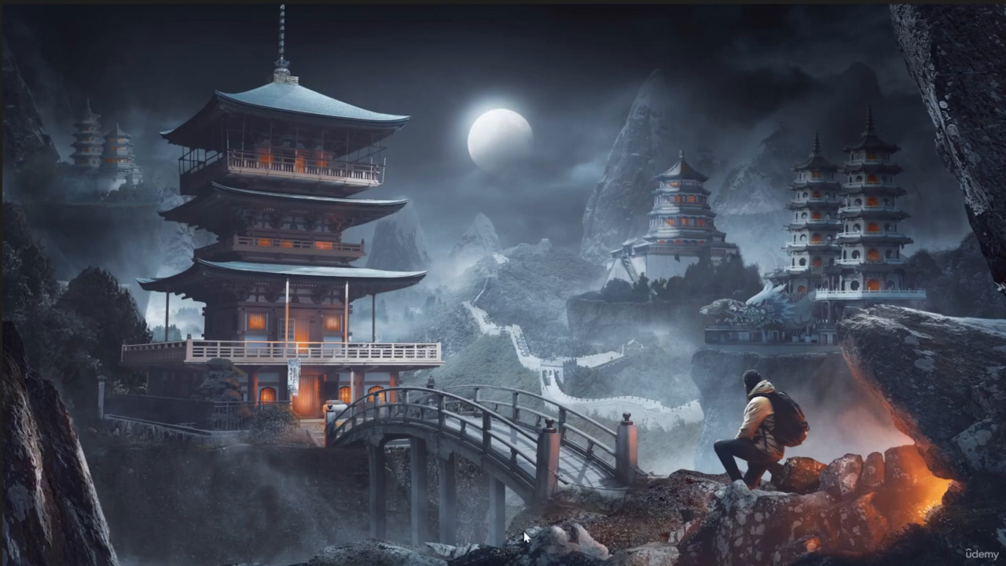
click(539, 501)
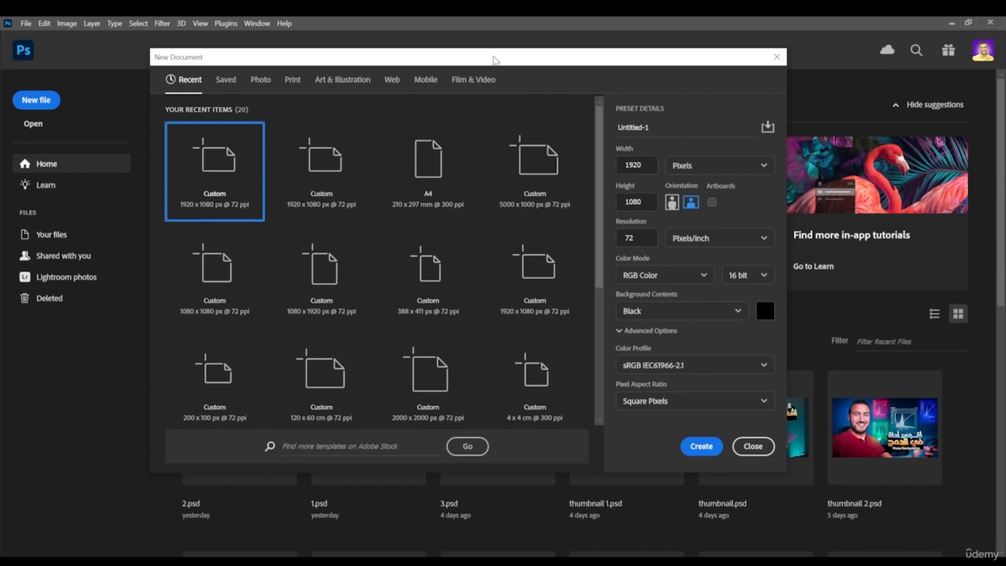
Create a 1920 x 1080 px document at 72 ppi in 16-bit RGB with a black background
drag(496, 59, 504, 60)
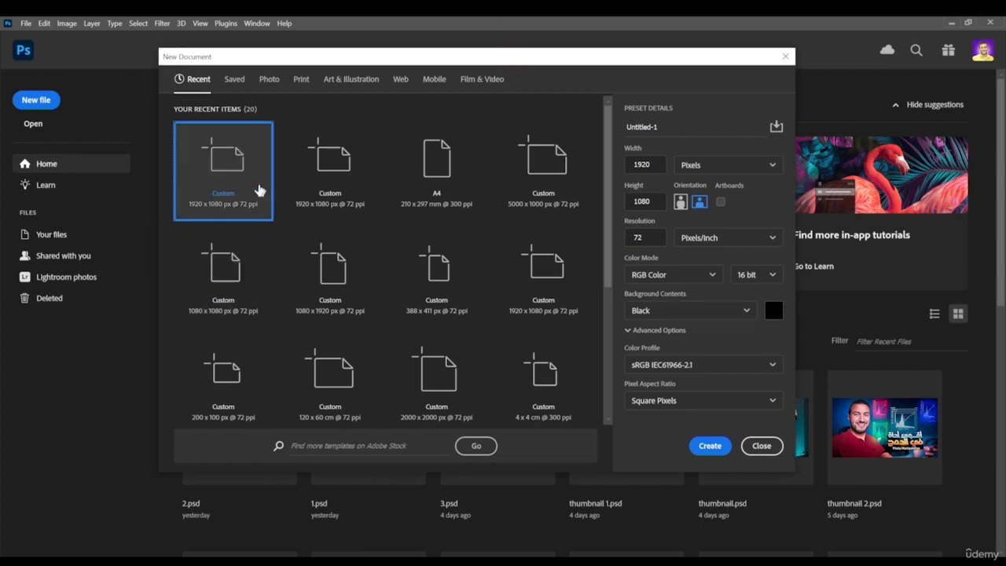
click(711, 446)
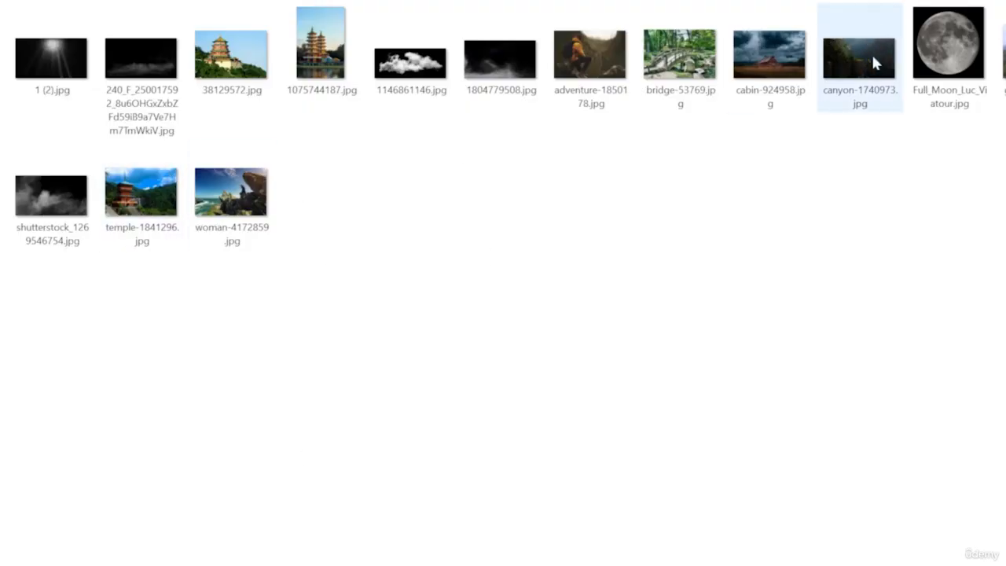
Place canyon-1740973.jpg in the document and enlarge it until the cliff fills most of the canvas
drag(871, 52, 714, 300)
drag(366, 314, 168, 275)
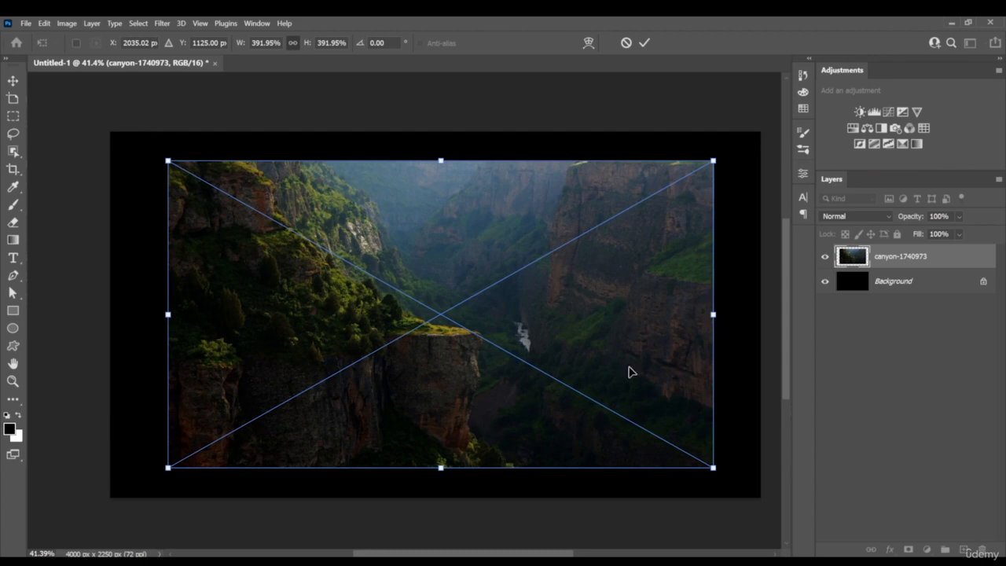
drag(712, 314, 884, 315)
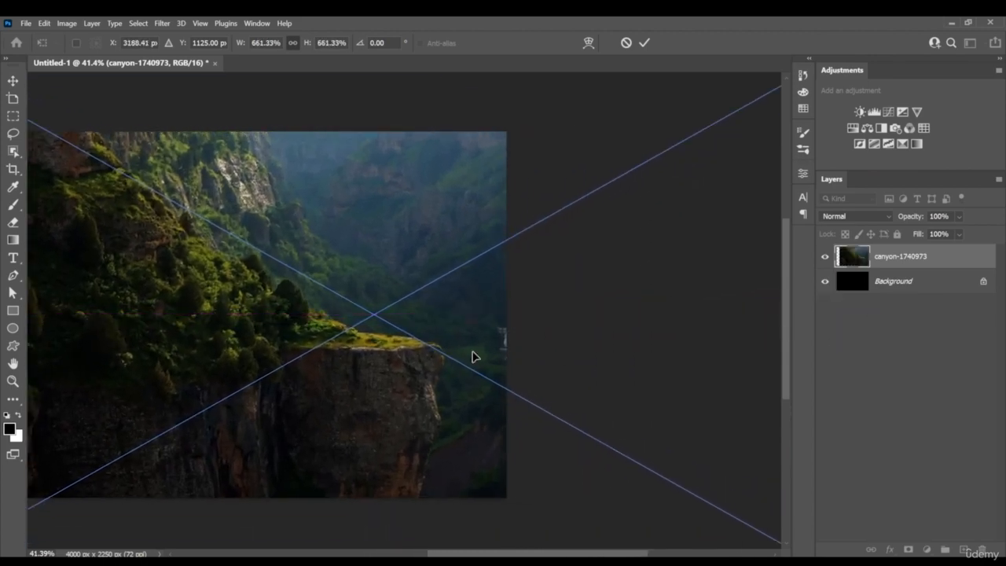
drag(448, 360, 475, 306)
key(space)
key(Return)
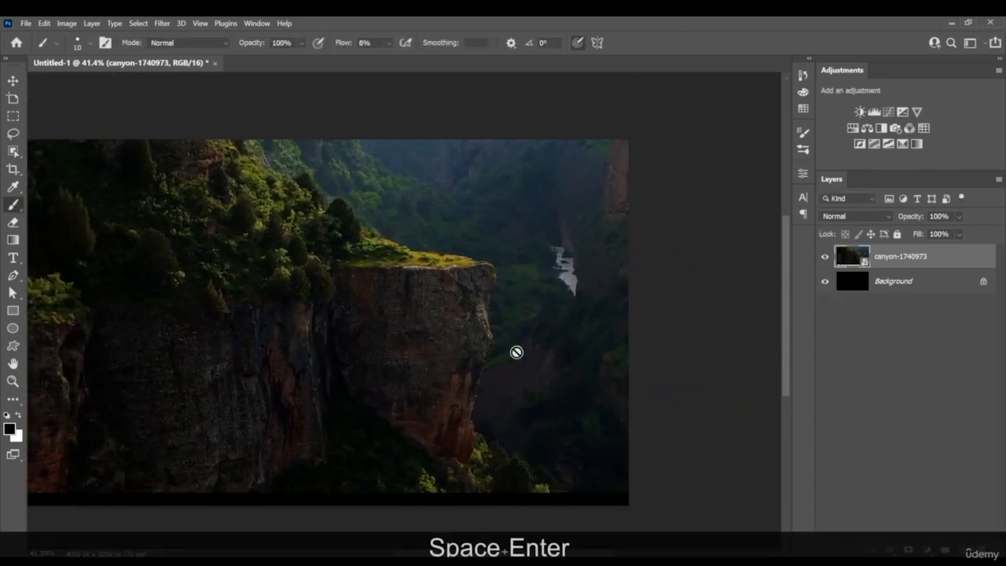
Trace the edge of the rocky cliff in the canyon image with a Pen tool path
key(p)
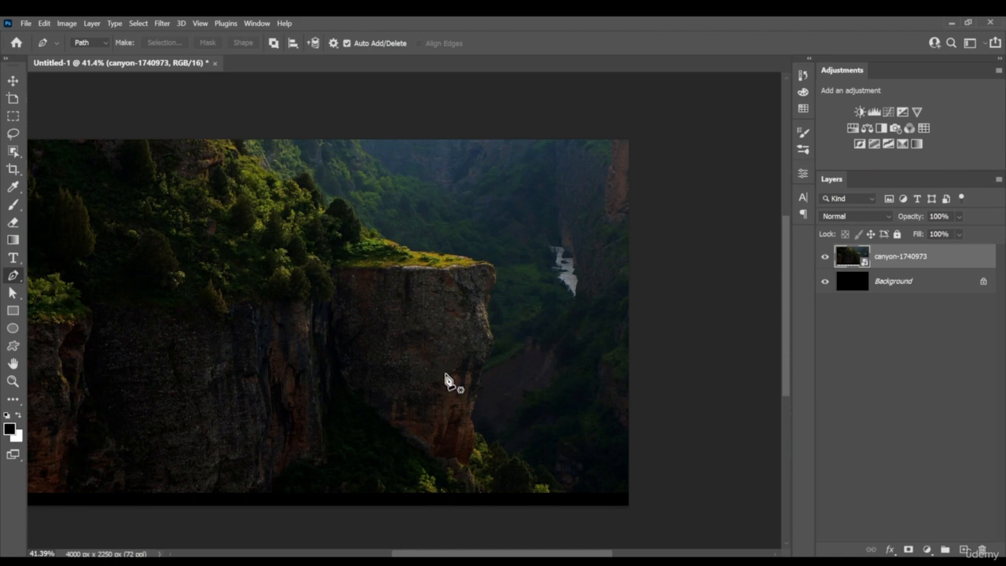
key(z)
click(490, 411)
key(p)
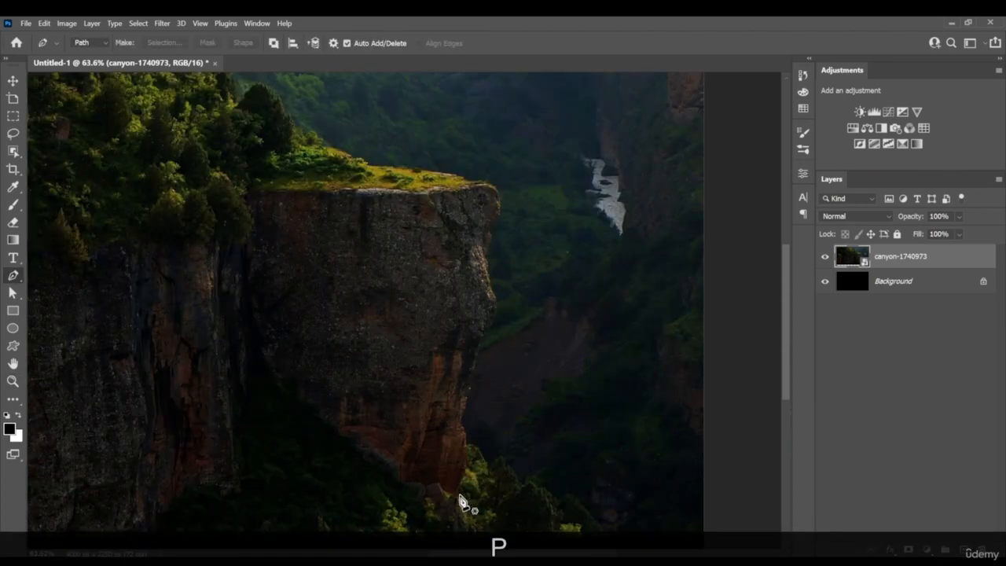
mouse_move(458, 493)
mouse_down()
mouse_move(461, 423)
mouse_move(497, 307)
mouse_move(481, 248)
mouse_move(490, 209)
mouse_move(488, 268)
mouse_move(498, 204)
mouse_move(487, 183)
mouse_move(600, 213)
mouse_move(622, 242)
mouse_move(509, 229)
mouse_move(467, 214)
mouse_up()
key(space)
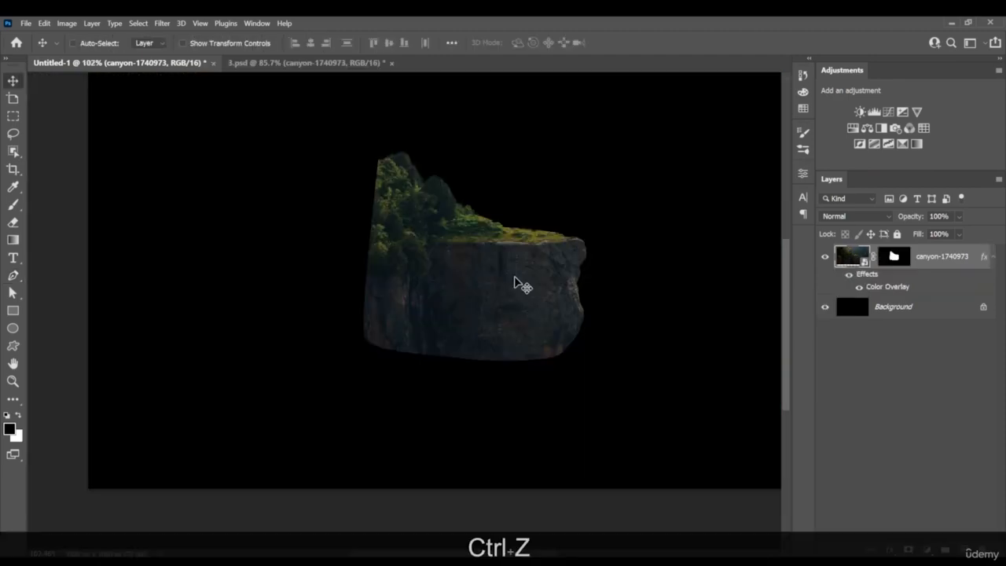
Target the canyon layer's mask and choose the "gras" brush at 21 px with pressure-controlled opacity turned off
mouse_move(515, 279)
mouse_down()
mouse_move(525, 284)
mouse_move(498, 283)
mouse_move(521, 297)
mouse_up()
scroll(466, 233, up, 5)
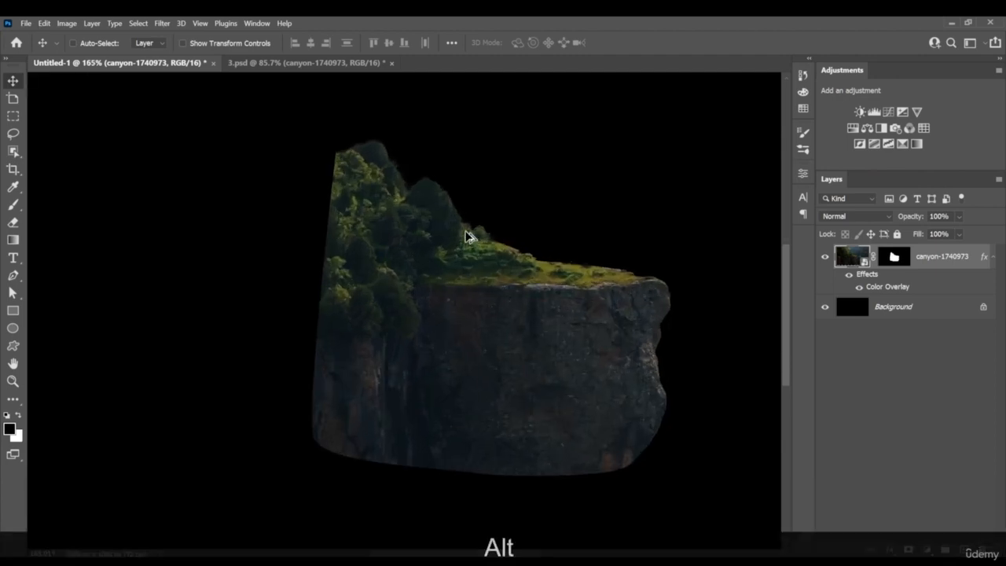
scroll(465, 233, up, 3)
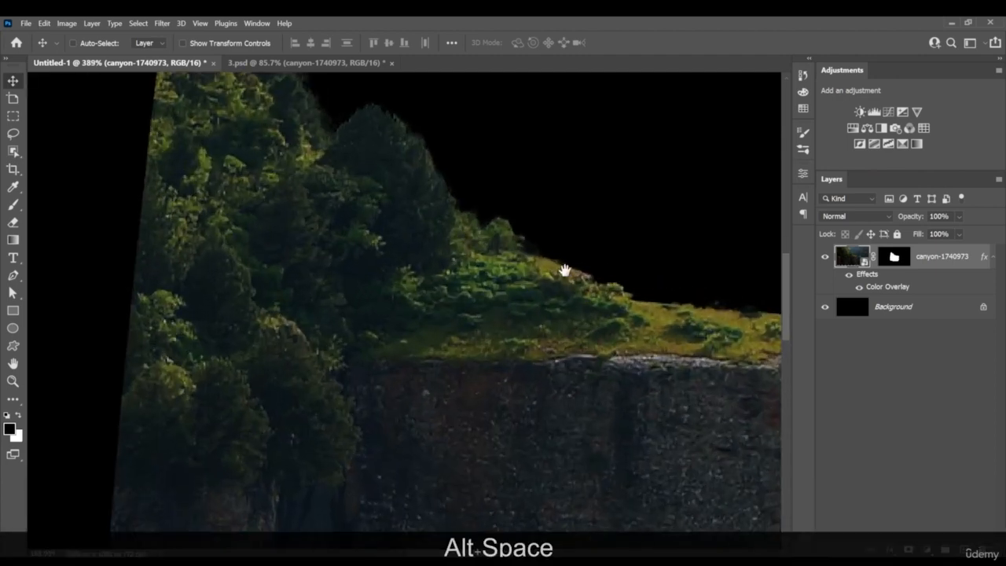
scroll(503, 274, up, 3)
scroll(353, 252, up, 3)
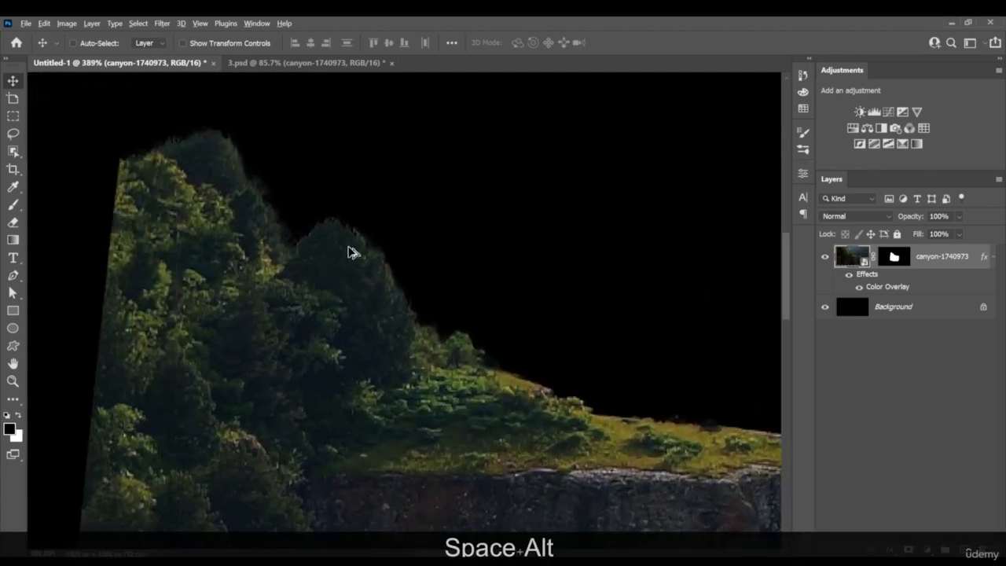
scroll(353, 252, up, 2)
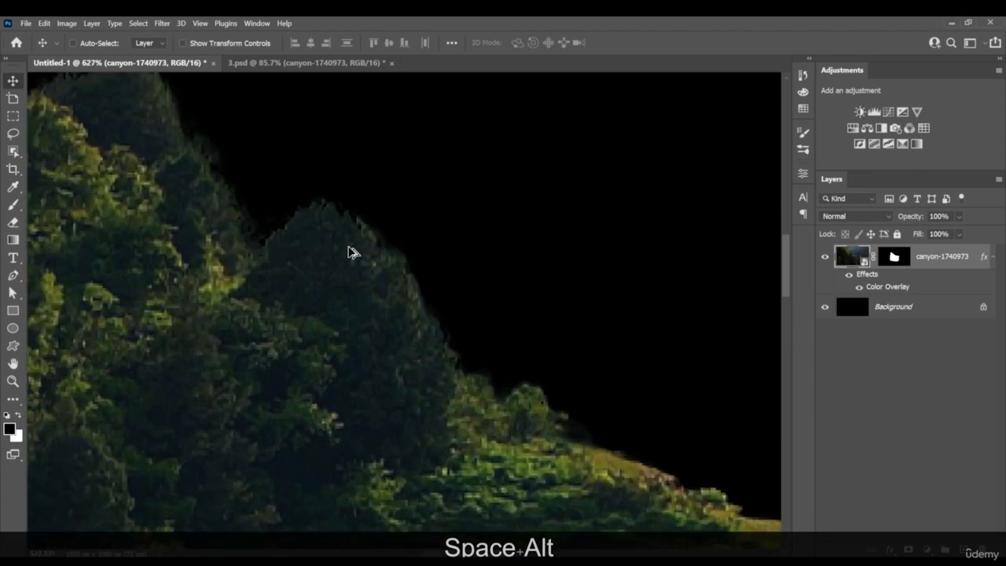
click(894, 257)
key(b)
right_click(516, 327)
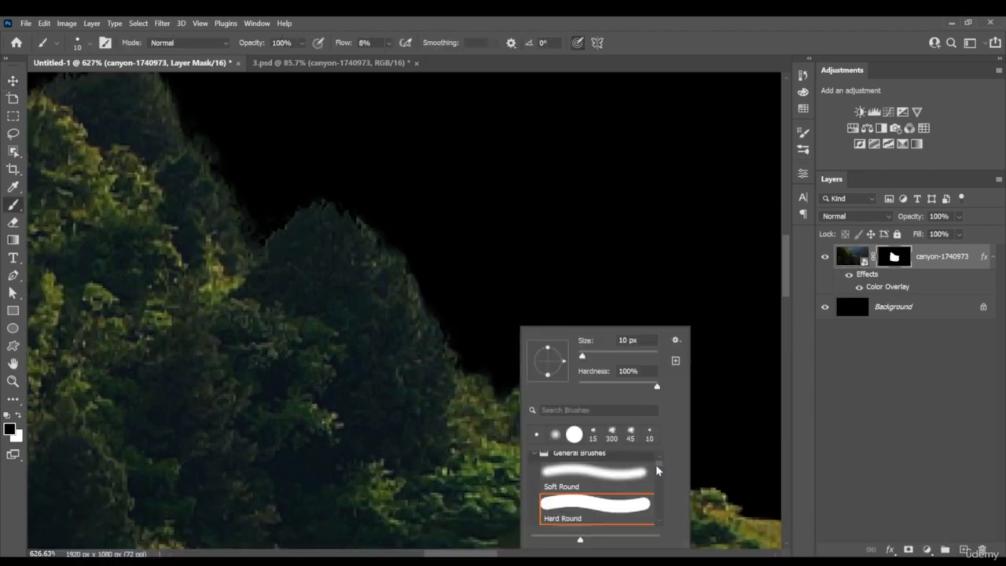
drag(661, 469, 659, 525)
click(617, 497)
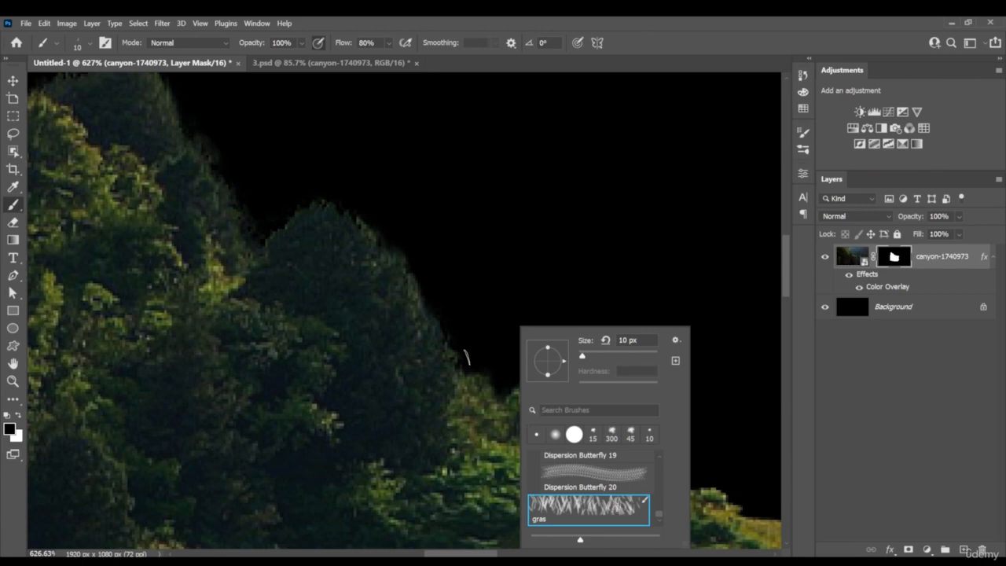
drag(588, 357, 586, 357)
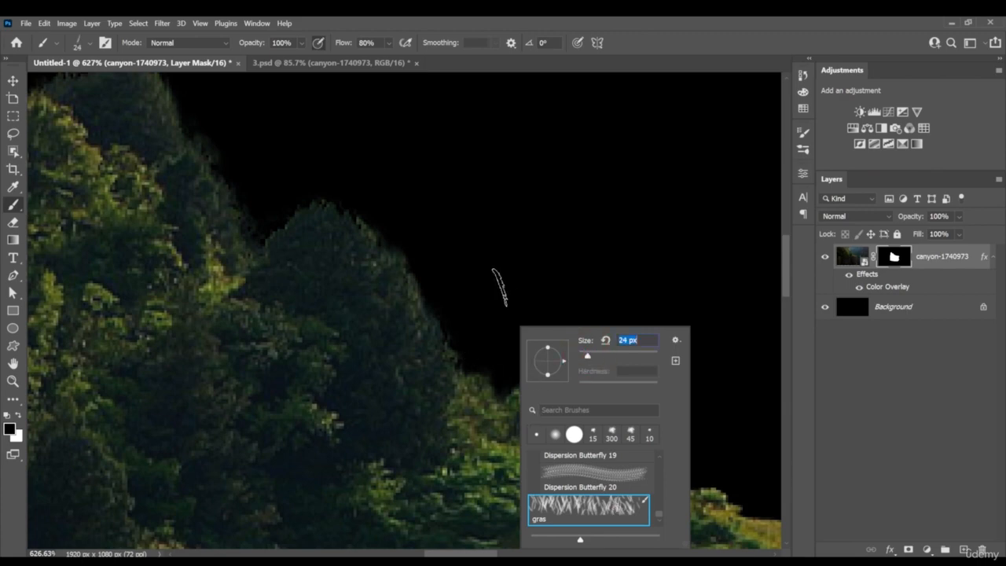
click(319, 47)
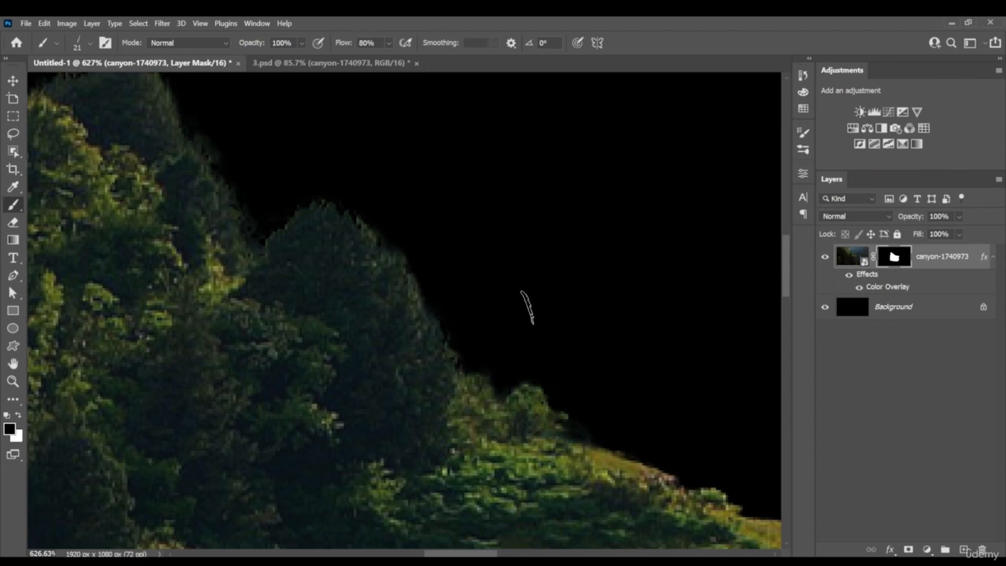
Reduce the grass brush to 6 px and rotate its tip to 171°
key(bracketleft)
key(Left)
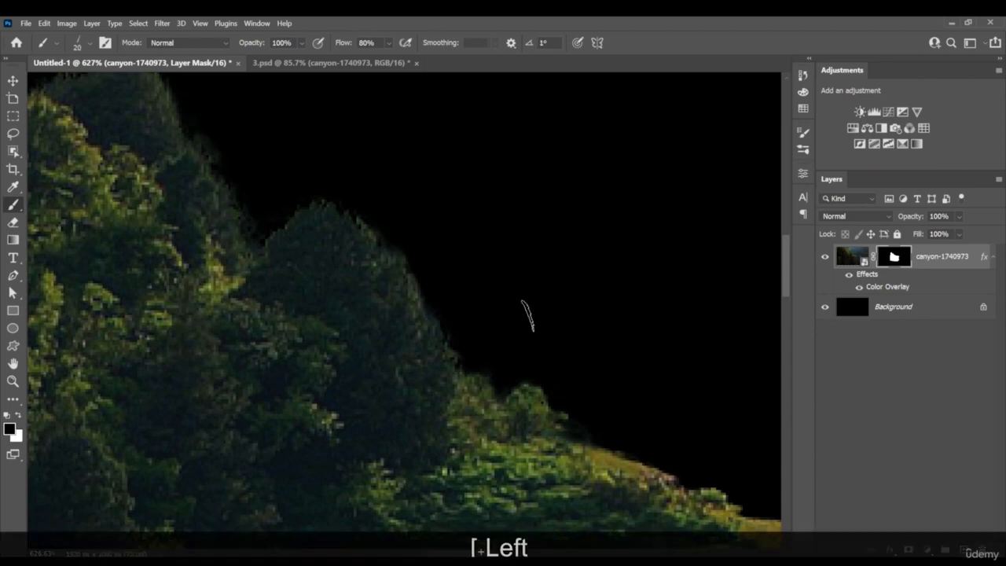
key(Left)
key(shift+Left)
key(shift+Left)
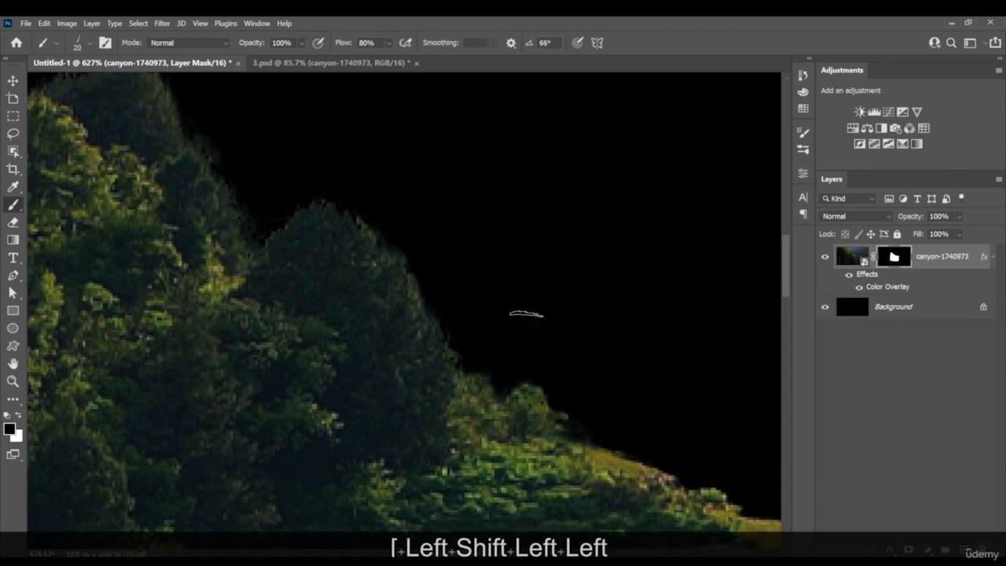
key(shift+Left)
key(shift+Left)
key(shift+Left)
key(ctrl)
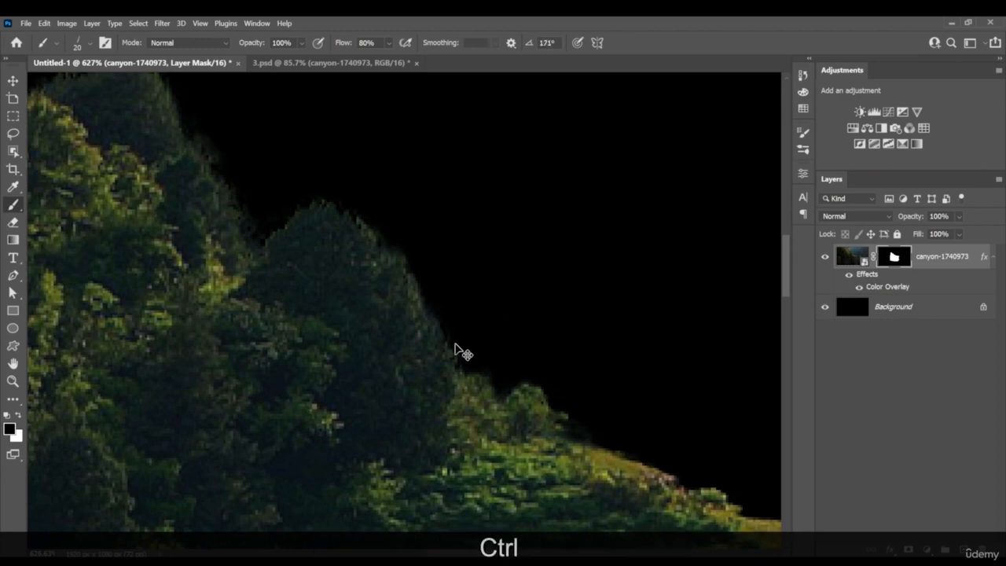
key(bracketleft)
key(bracketleft)
key(bracketleft)
key(bracketleft)
key(bracketleft)
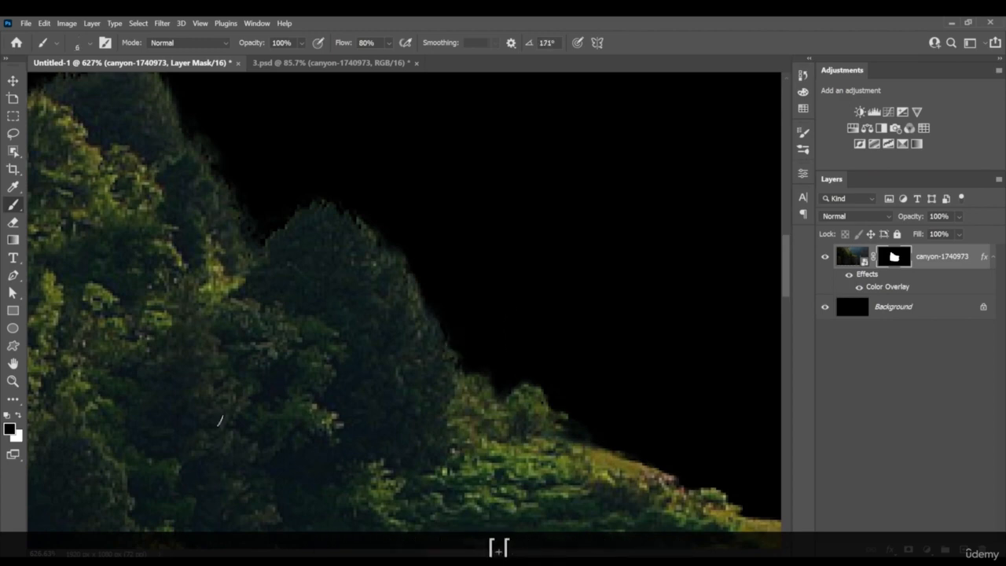
Paint white grass-brush strokes on the mask along the sloping treetops to give them a natural foliage edge
key(x)
mouse_move(454, 355)
mouse_down()
mouse_move(467, 365)
mouse_move(442, 348)
mouse_move(439, 323)
mouse_move(493, 382)
mouse_up()
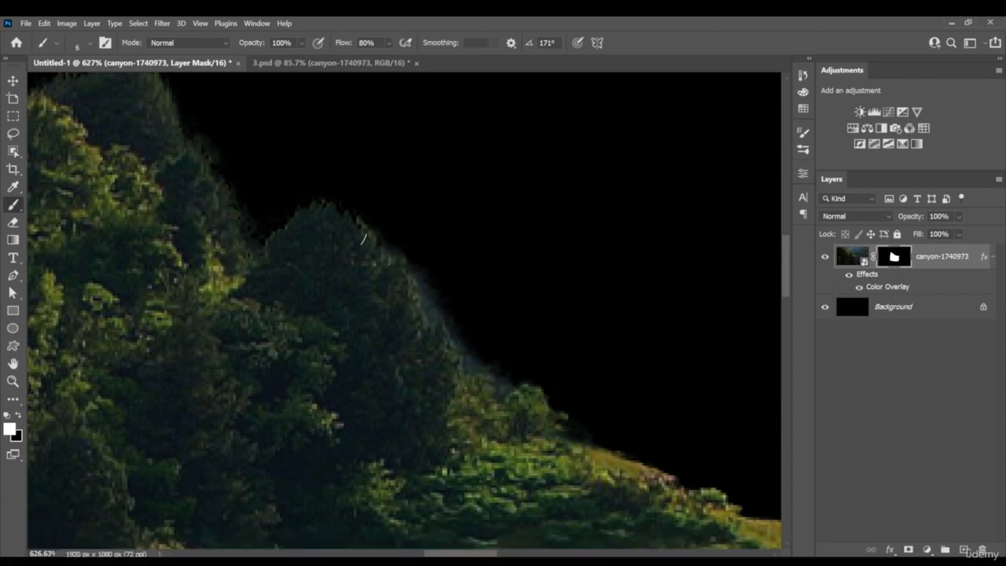
key(space)
drag(251, 186, 377, 288)
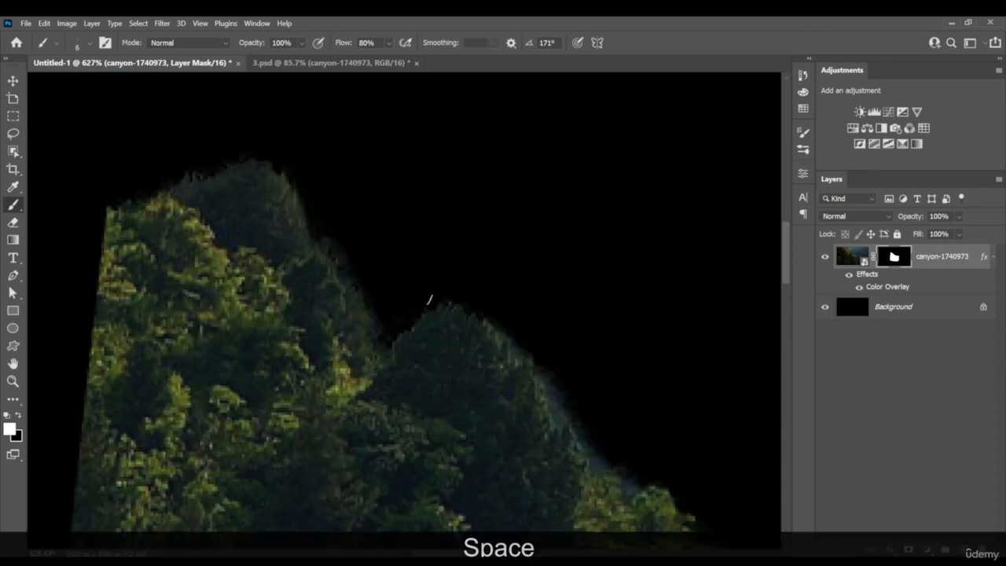
right_click(455, 316)
click(525, 423)
mouse_move(292, 156)
mouse_down()
mouse_move(369, 314)
mouse_move(338, 256)
mouse_up()
Trim the upper tree slope with black on the mask and rebuild its leafy edge with white strokes
key(x)
drag(292, 149, 353, 282)
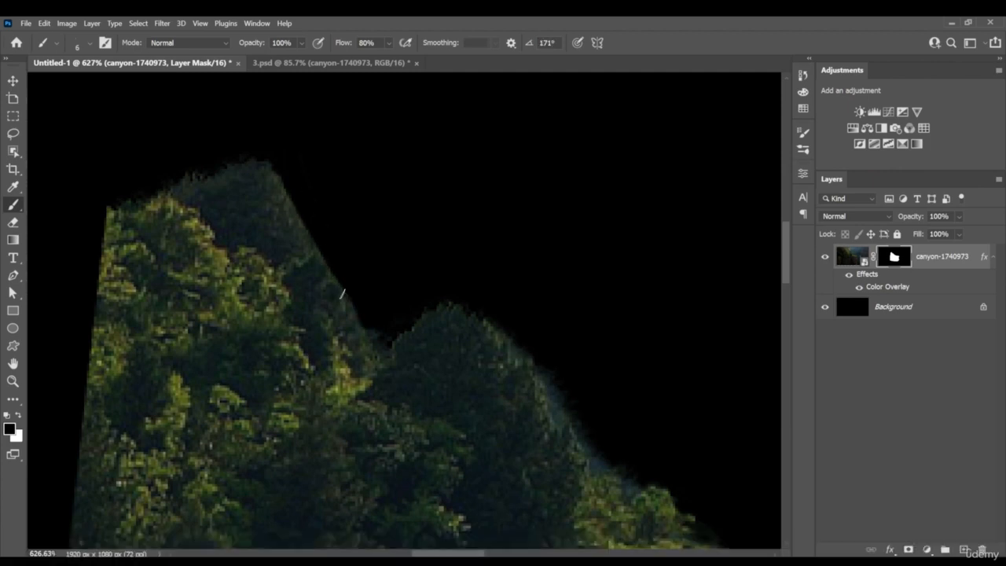
key(x)
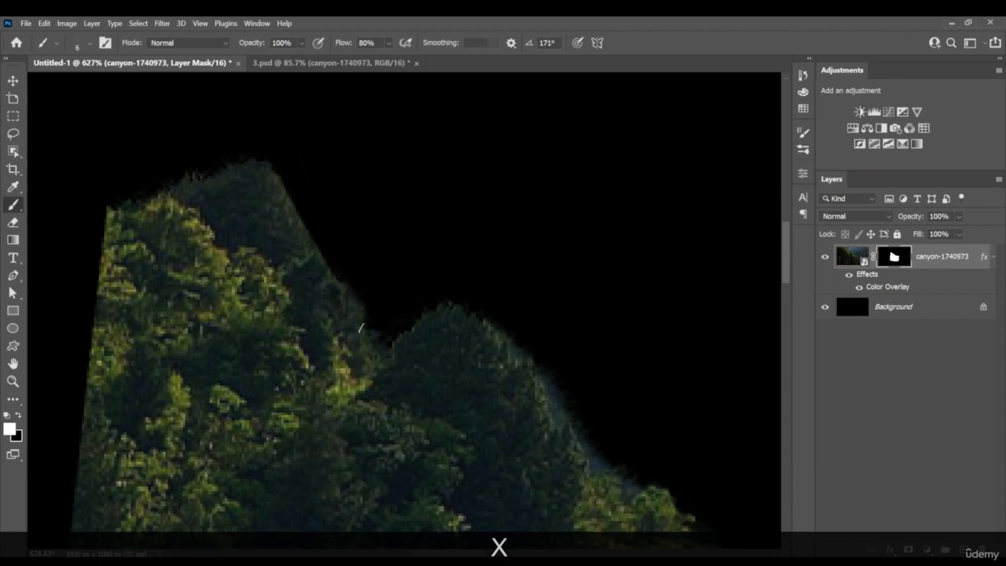
mouse_move(307, 248)
mouse_down()
mouse_move(330, 278)
mouse_move(269, 175)
mouse_move(310, 251)
mouse_move(391, 349)
mouse_up()
Put the masked canyon layer into a new layer group
key(z)
mouse_move(515, 382)
mouse_down()
mouse_move(430, 366)
mouse_move(522, 319)
mouse_move(541, 246)
mouse_up()
key(space)
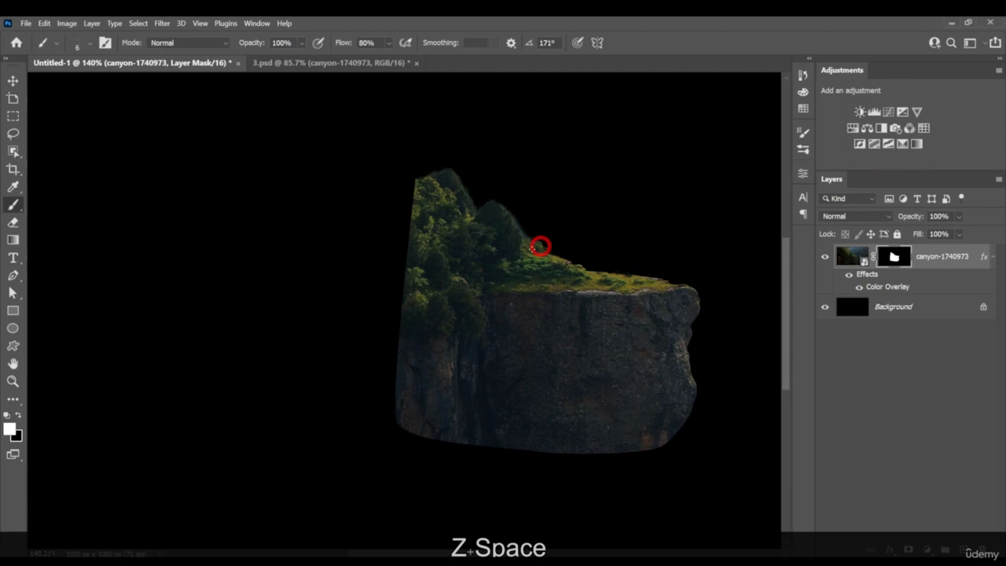
key(alt)
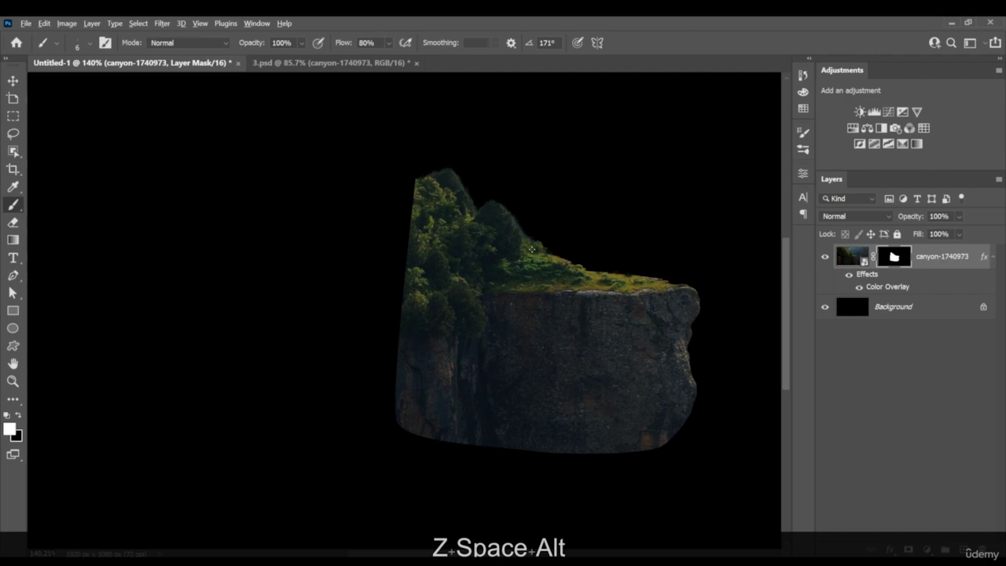
alt+click(533, 228)
key(v)
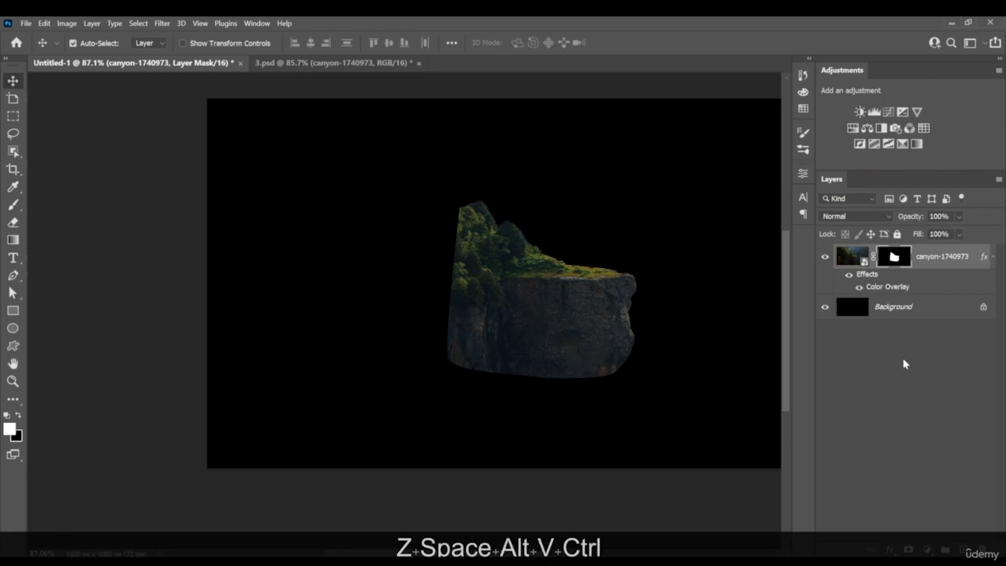
key(ctrl+g)
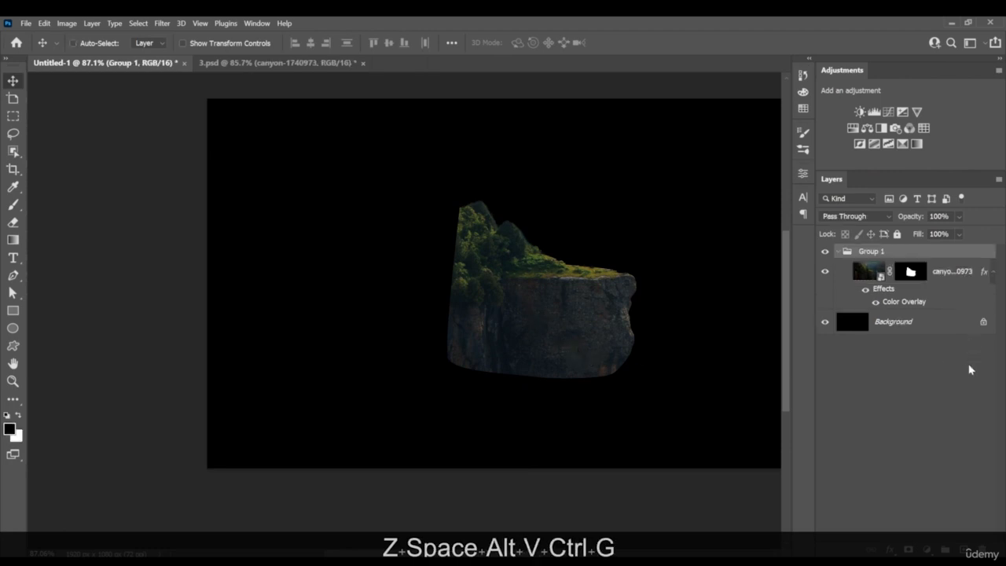
Move the canyon cliff to the canvas's lower-left corner and scale it up to about 141%
click(943, 273)
drag(596, 333, 461, 397)
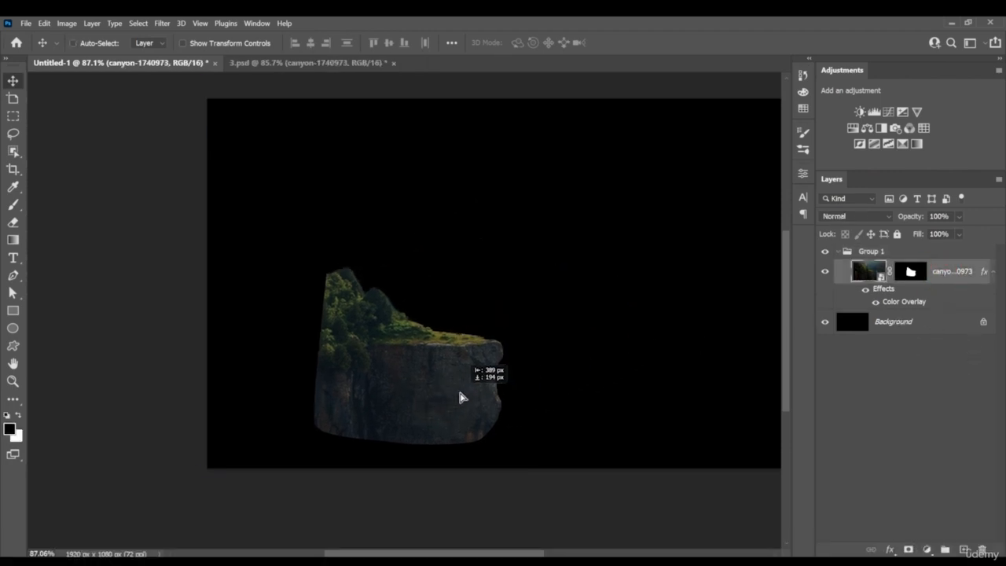
key(ctrl)
key(ctrl+t)
alt+click(481, 384)
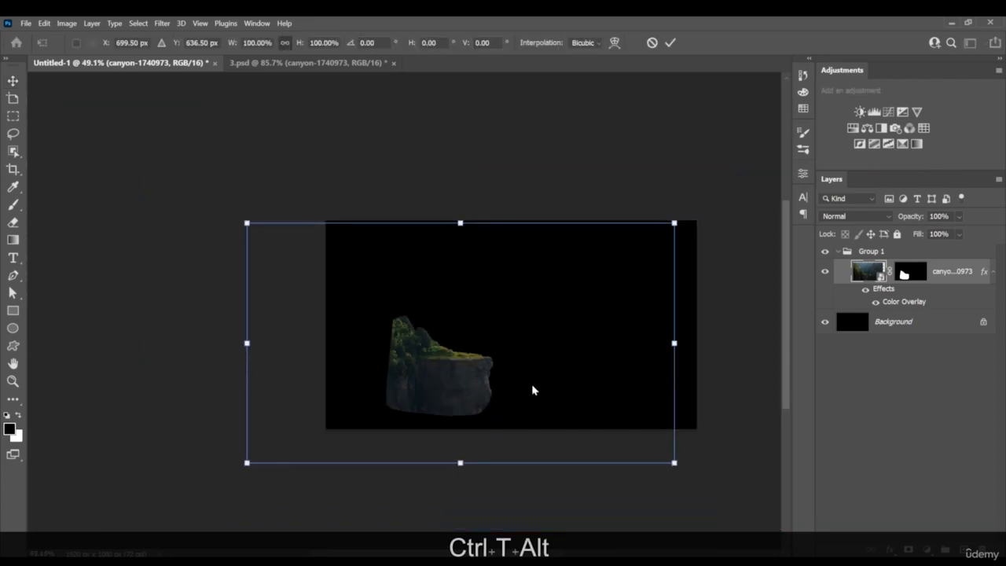
drag(476, 393, 473, 380)
drag(450, 391, 452, 389)
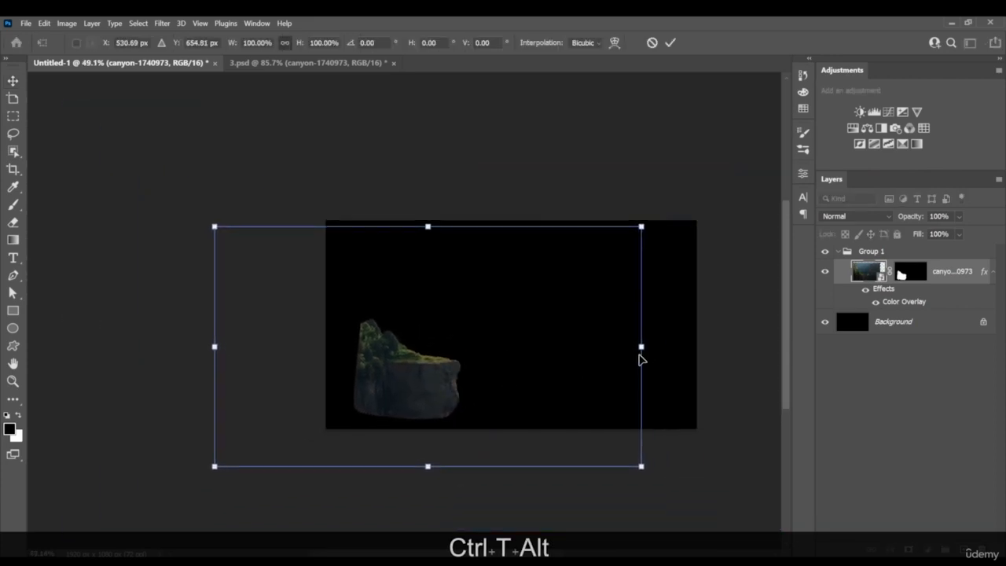
drag(641, 359, 657, 358)
drag(632, 355, 689, 366)
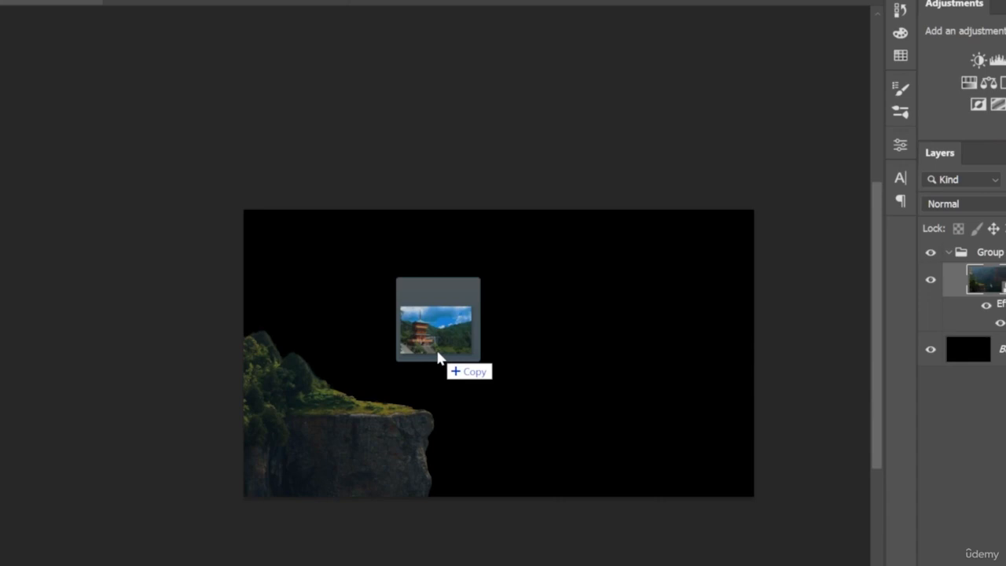
drag(437, 358, 483, 353)
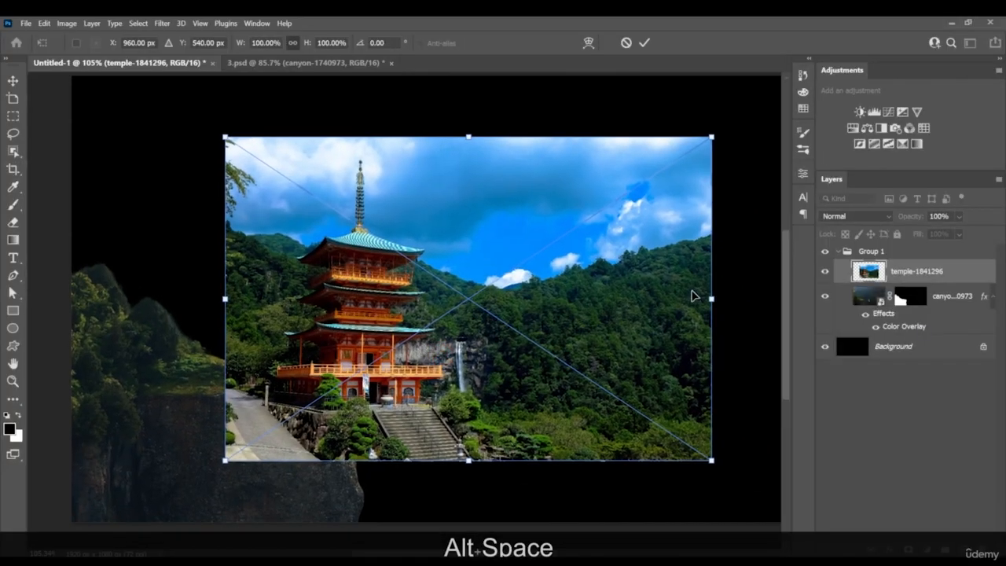
Commit the placed temple photo and start a Pen path around the stone post beside the road
key(Return)
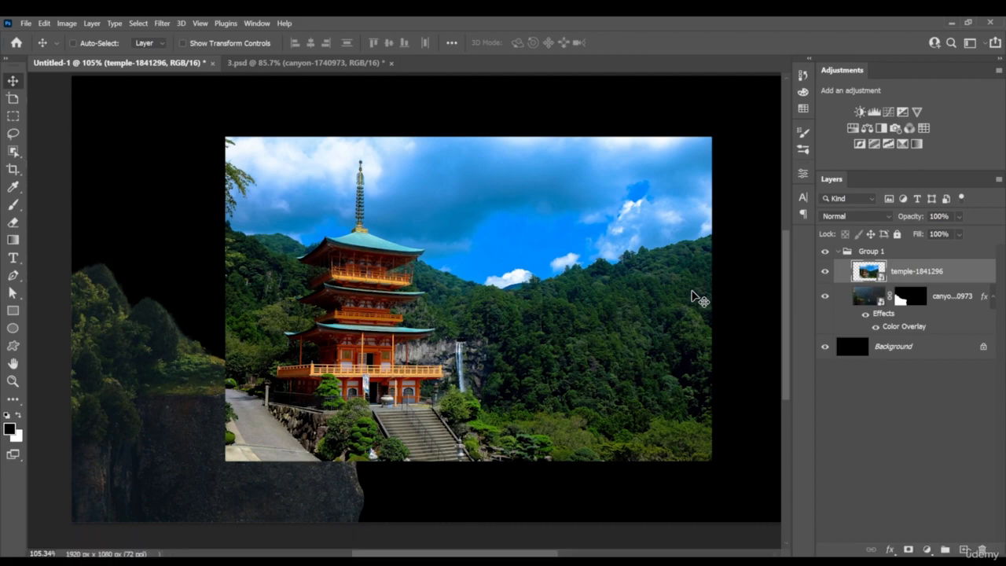
scroll(365, 361, up, 5)
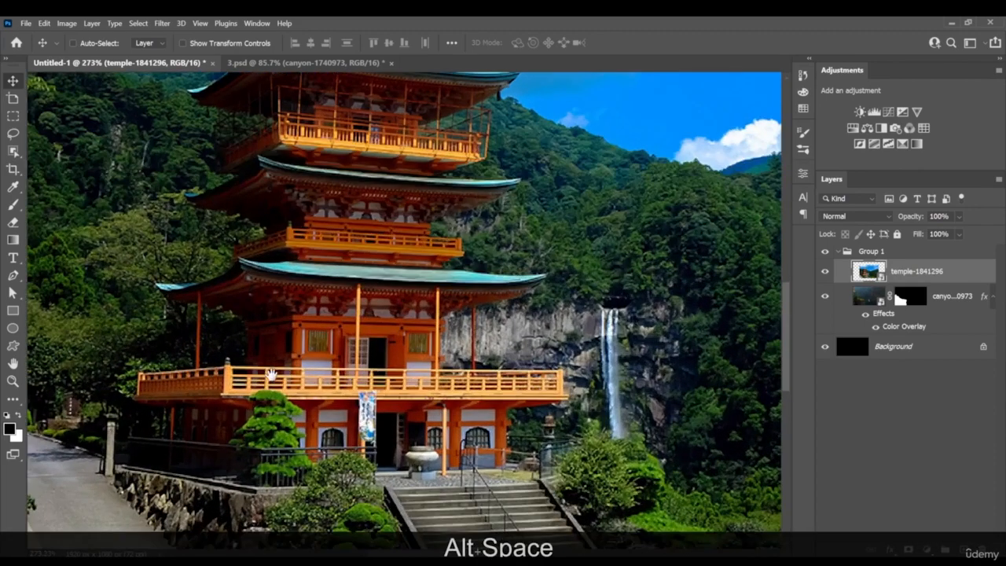
drag(271, 375, 464, 308)
scroll(322, 385, up, 4)
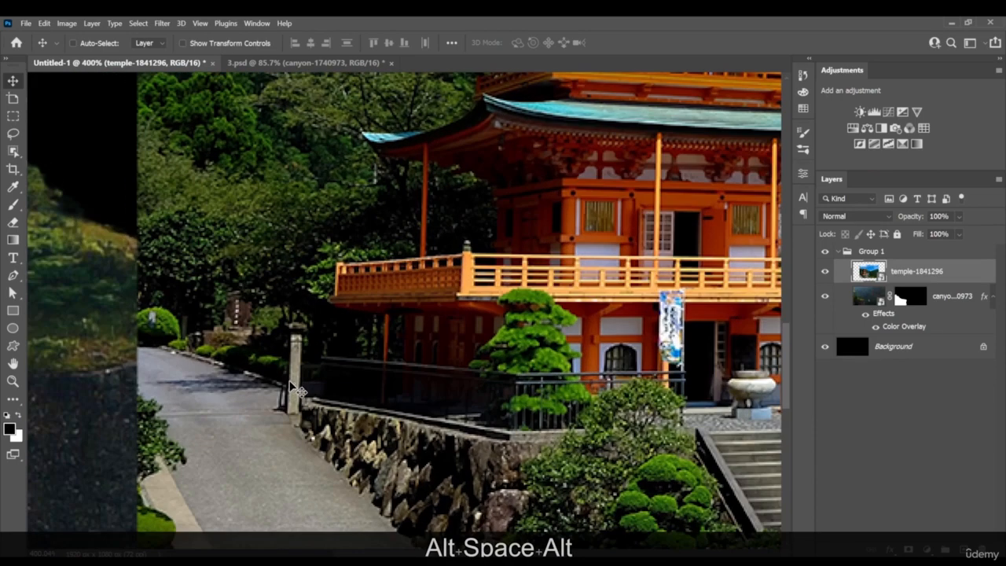
key(p)
key(z)
drag(289, 391, 320, 386)
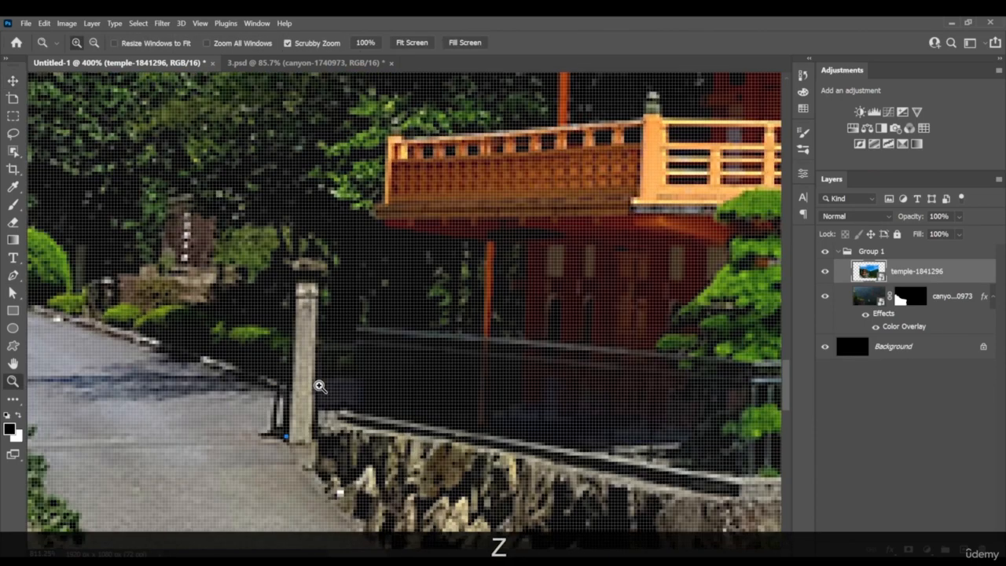
click(292, 296)
click(285, 264)
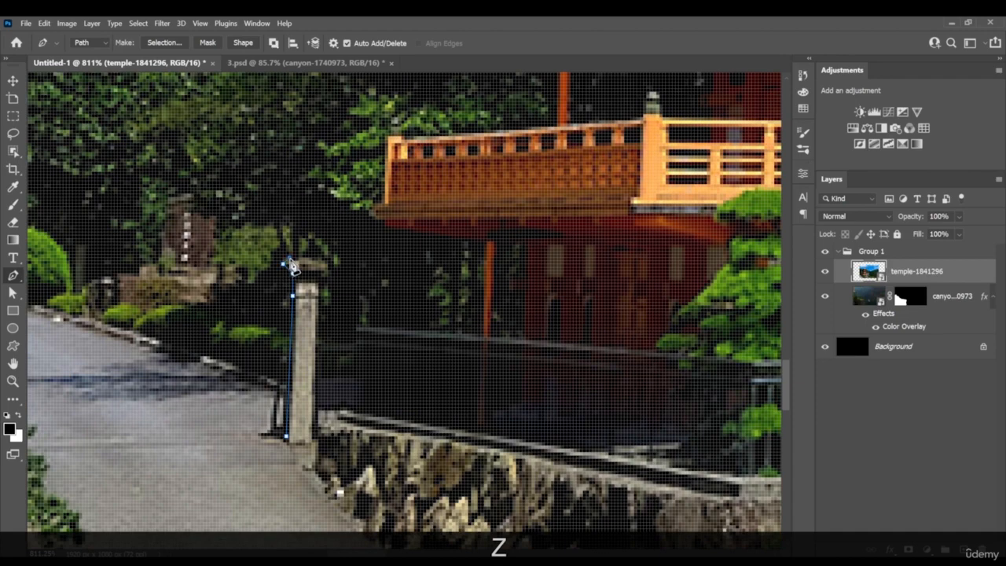
click(322, 267)
click(318, 318)
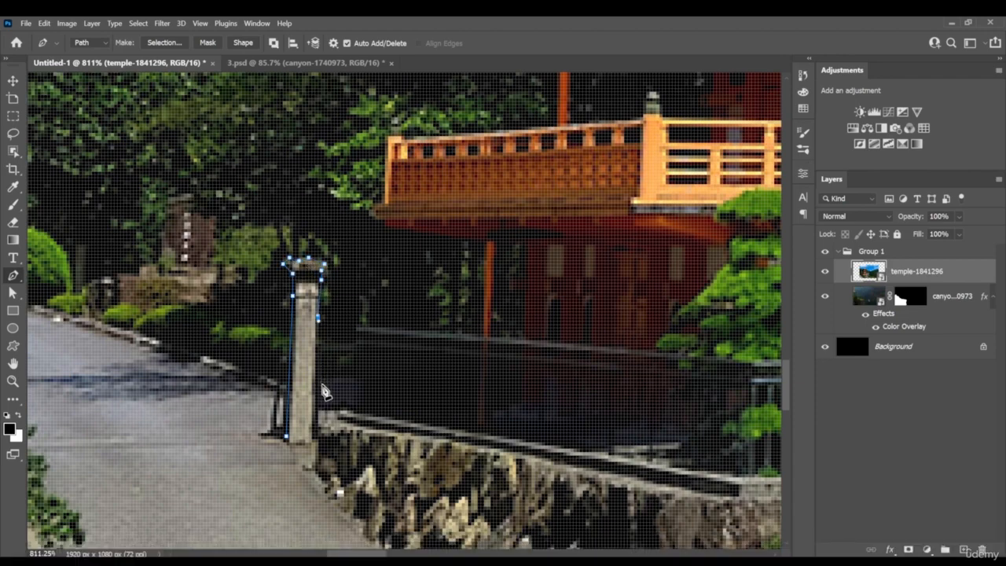
Continue the Pen path from the stone post along the wall's edge and up around the near end of the dark railing
key(z)
key(space)
drag(412, 380, 318, 337)
key(z)
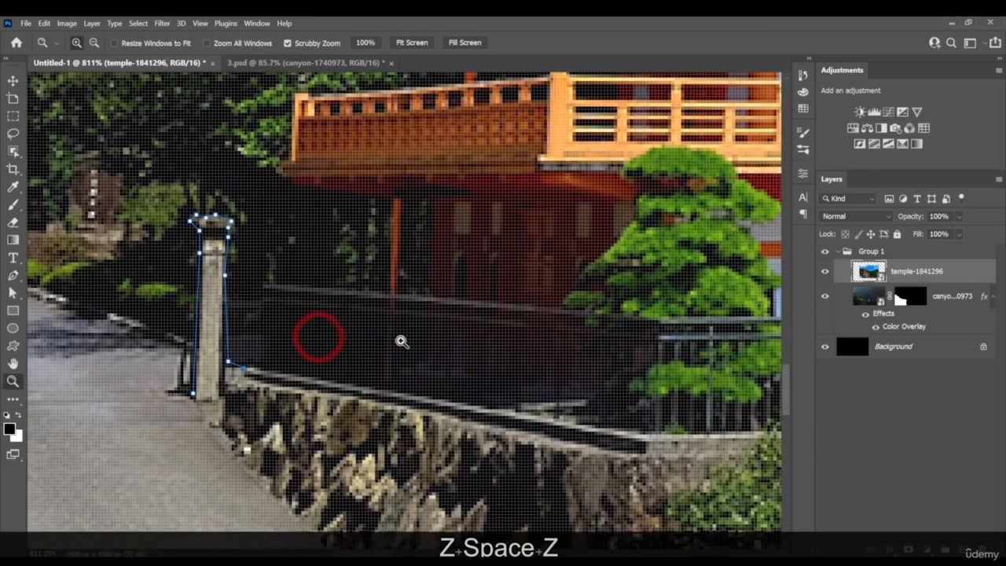
drag(401, 341, 372, 344)
key(p)
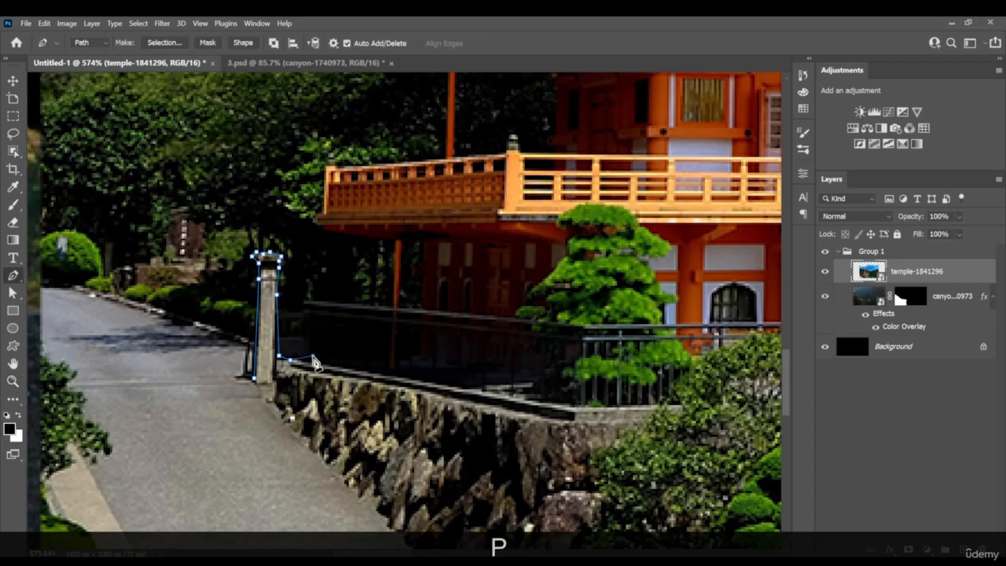
click(313, 356)
click(311, 331)
click(313, 315)
click(301, 311)
click(304, 301)
click(317, 301)
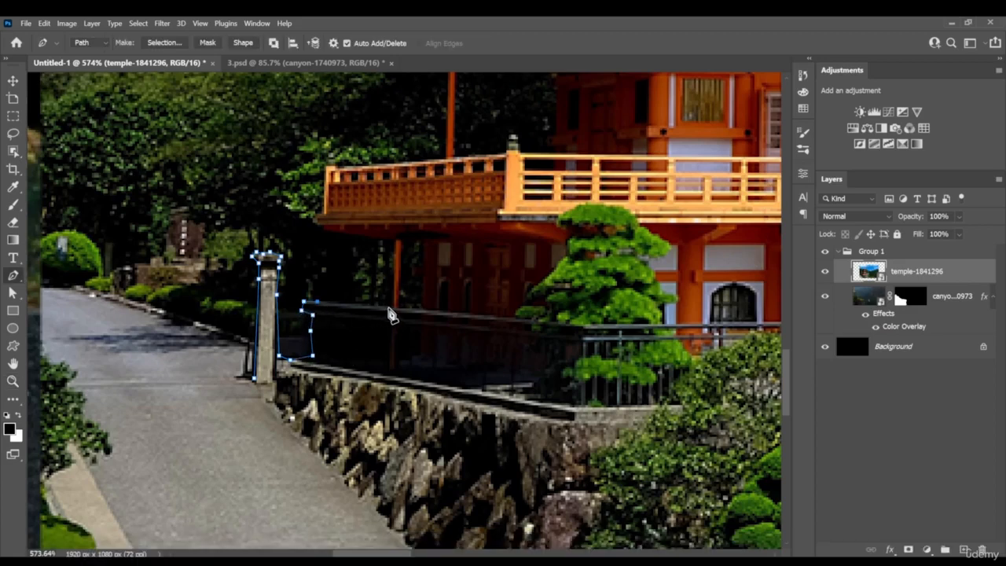
Extend the Pen path along the railing, up the orange column and out to the balcony's lower corner
click(391, 308)
click(395, 241)
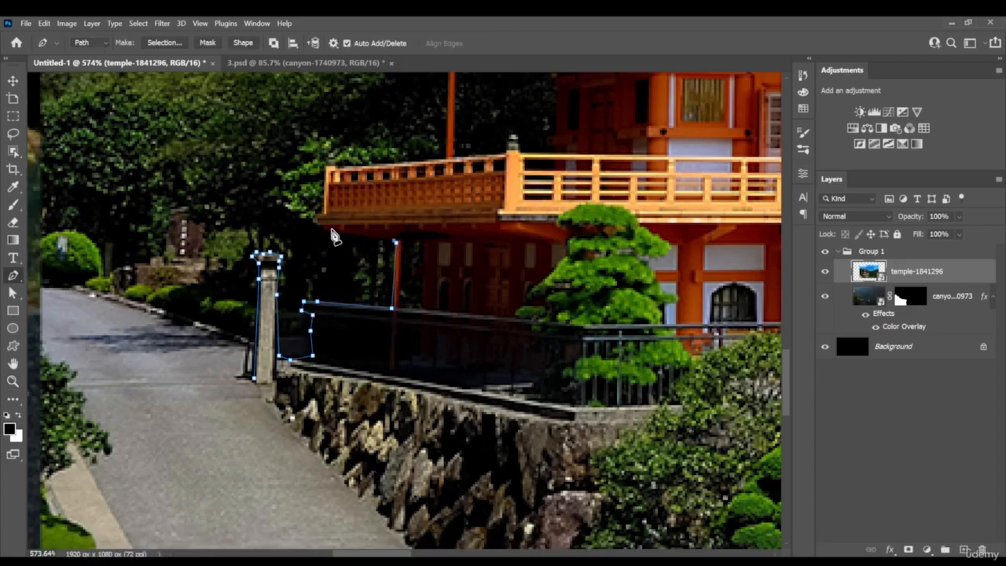
click(322, 227)
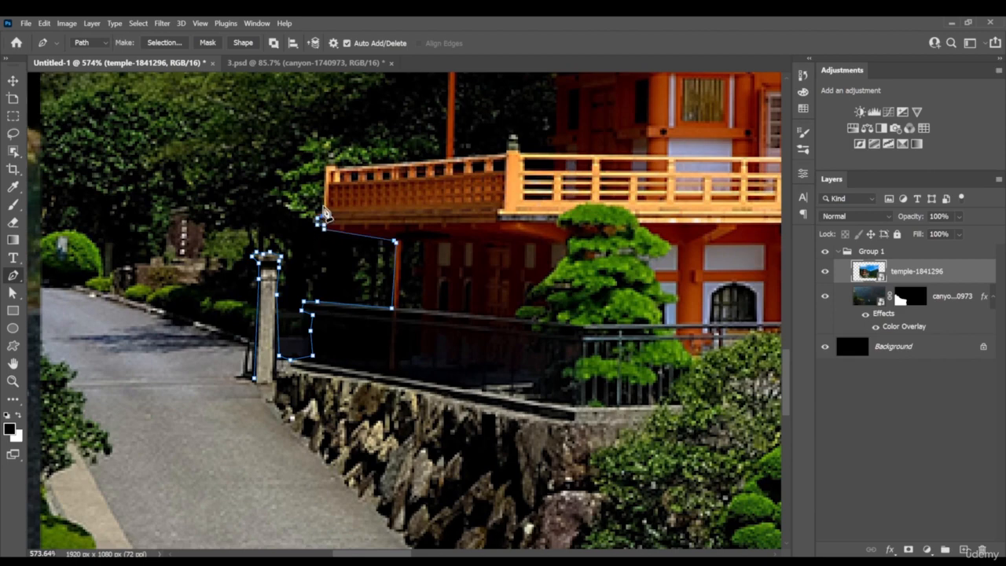
drag(329, 174, 331, 314)
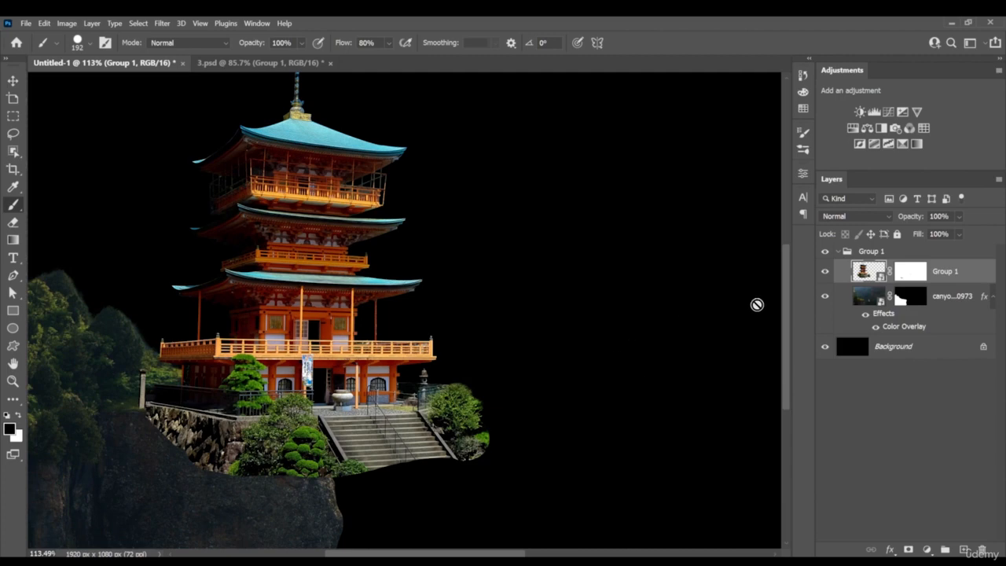
Target the cut-out temple layer's mask at the bush beside the stairs and load the grass brush at 42 px with black
click(12, 81)
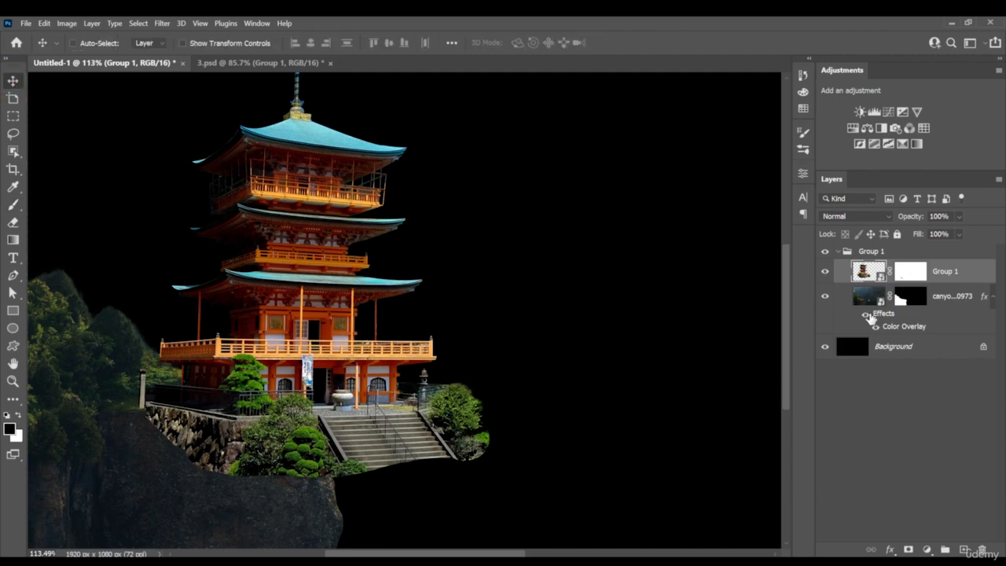
drag(339, 340, 450, 326)
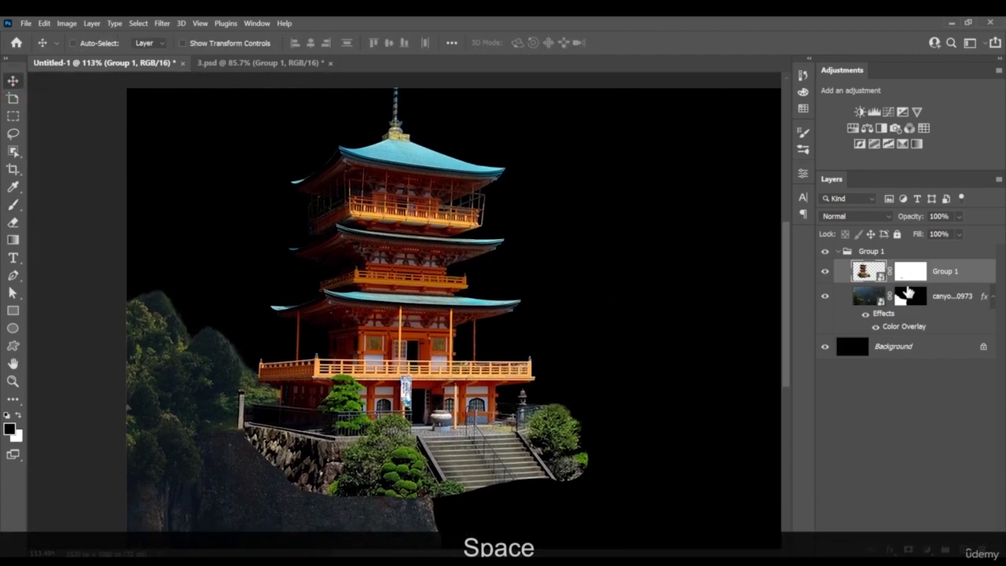
click(912, 273)
key(x)
drag(500, 454, 540, 448)
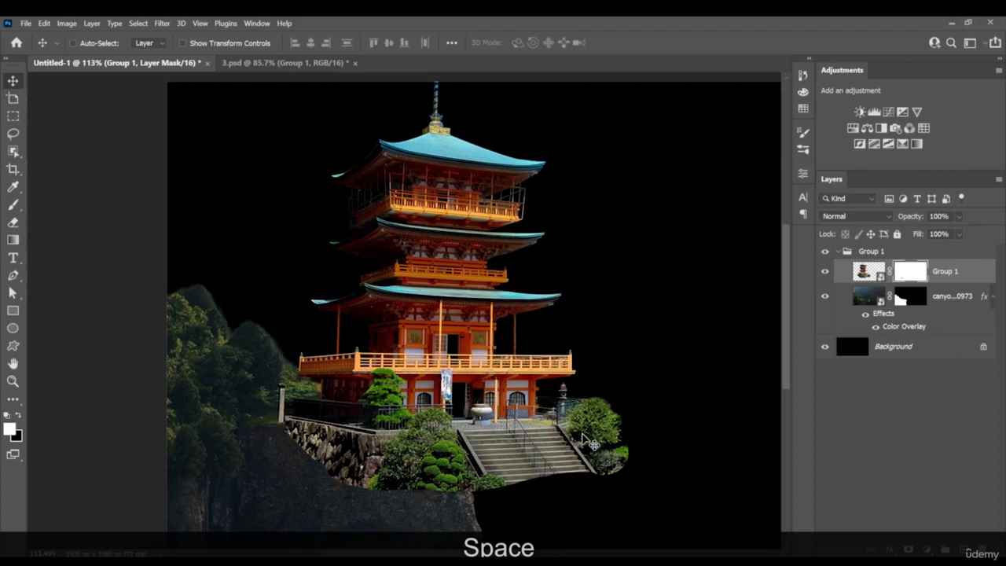
scroll(661, 432, up, 2)
scroll(580, 430, up, 2)
scroll(579, 430, up, 2)
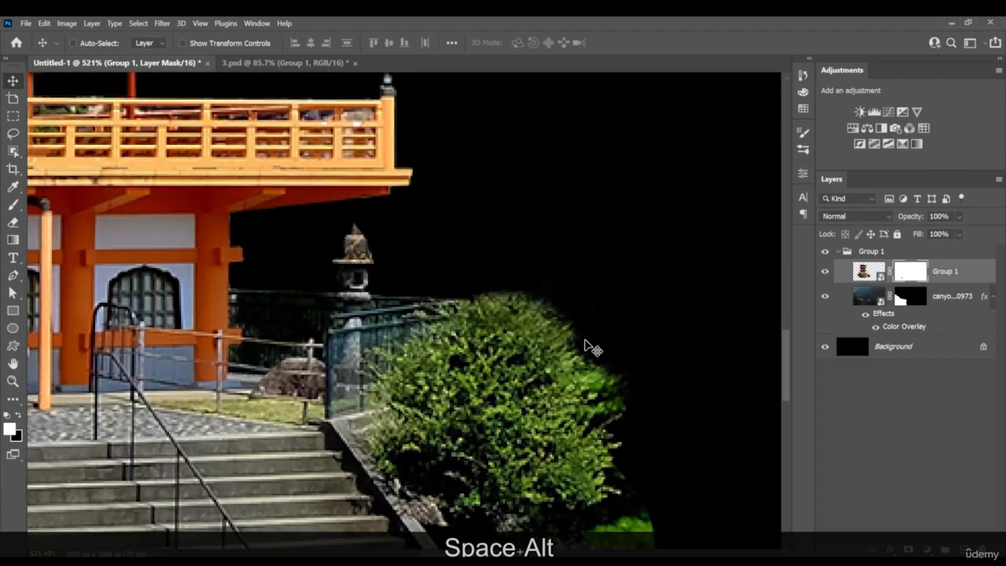
key(b)
right_click(555, 326)
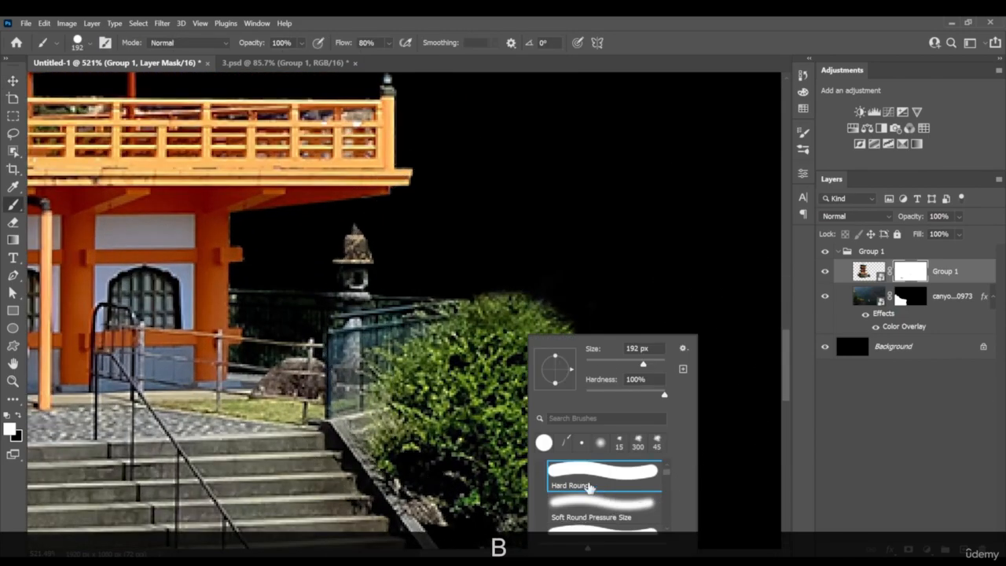
click(561, 442)
click(603, 362)
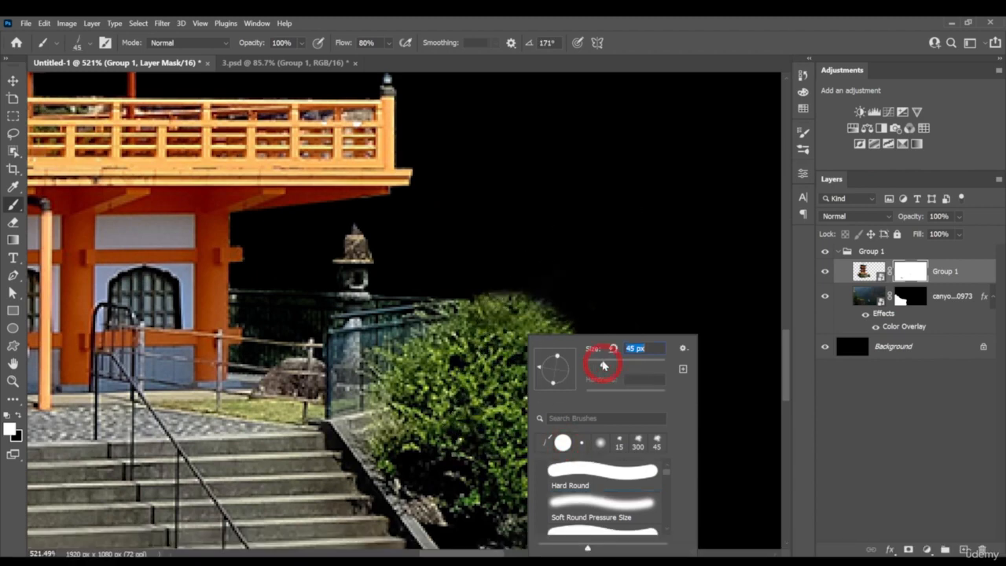
key(Return)
key(x)
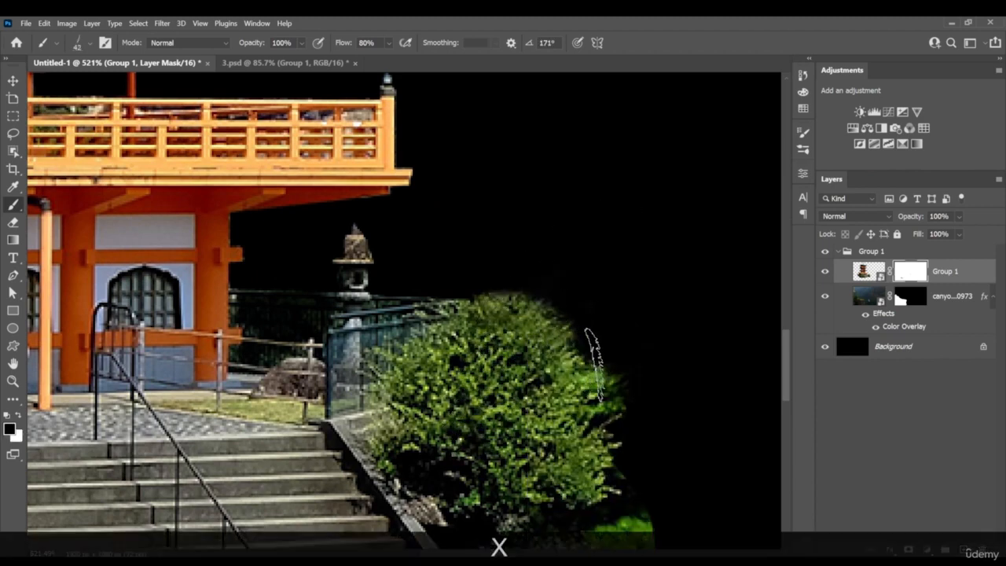
Reduce the grass brush to 8 px, rotate it to -83° and paint black mask strokes along the bush's outer edge
key(bracketleft)
key(bracketleft)
key(bracketleft)
key(bracketleft)
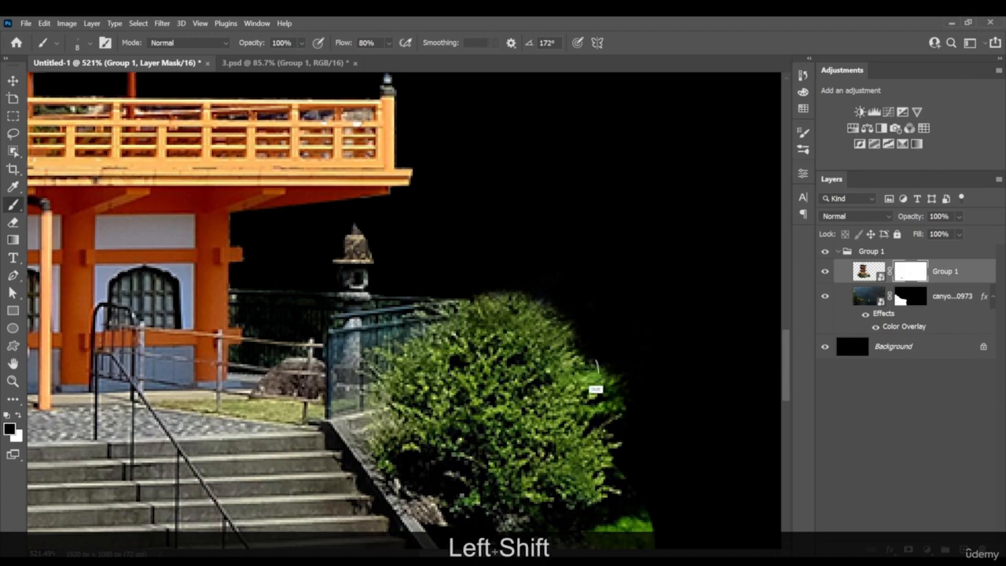
key(shift+Right)
key(shift+Right)
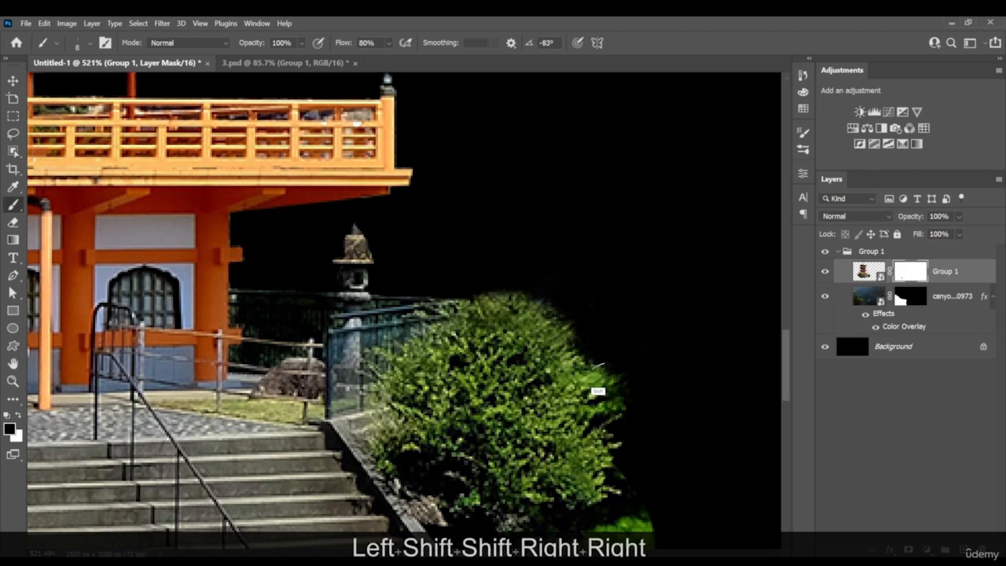
key(x)
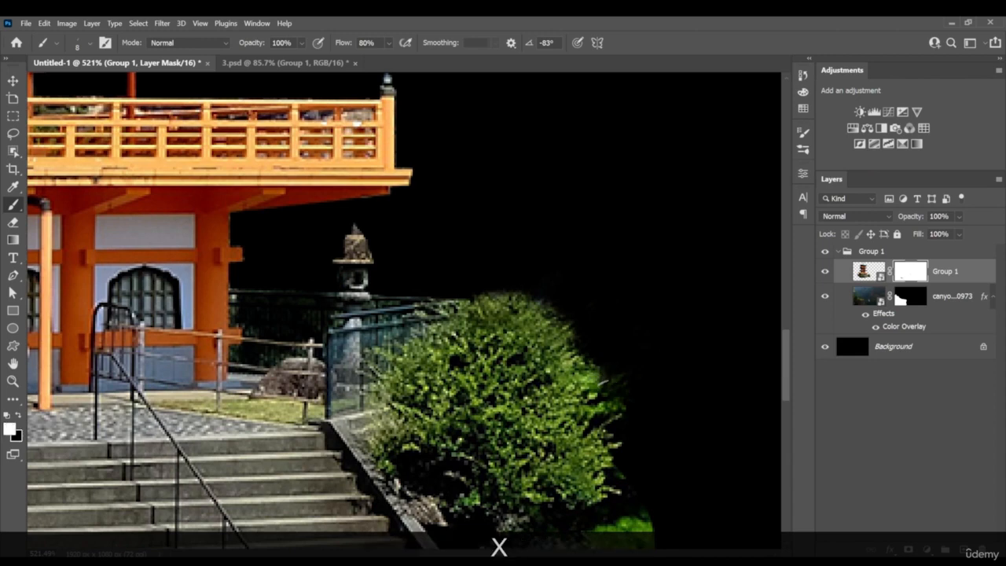
Raise the brush flow to 100% and refine the bush's outer foliage with white and black mask strokes
click(386, 42)
drag(404, 60, 440, 49)
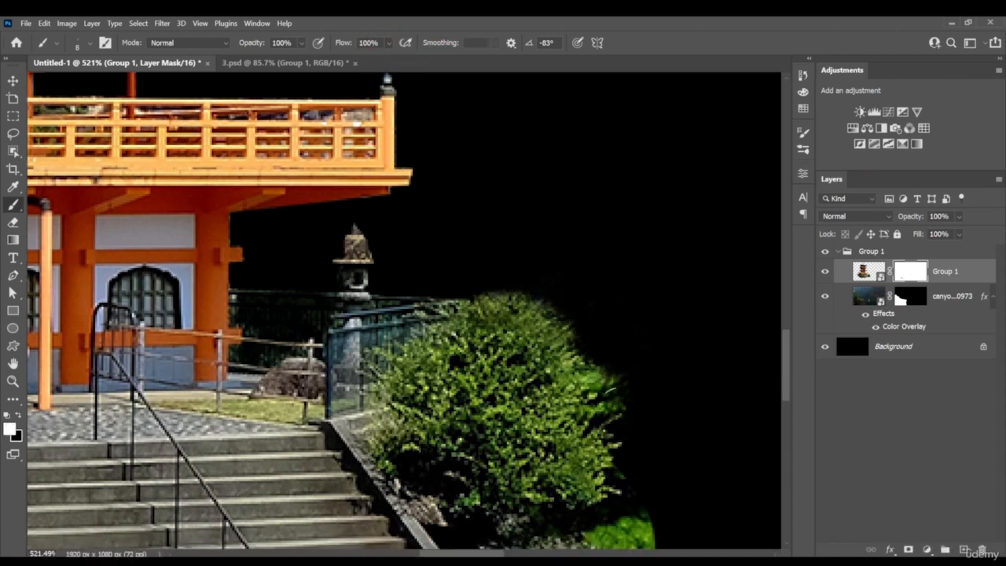
key(x)
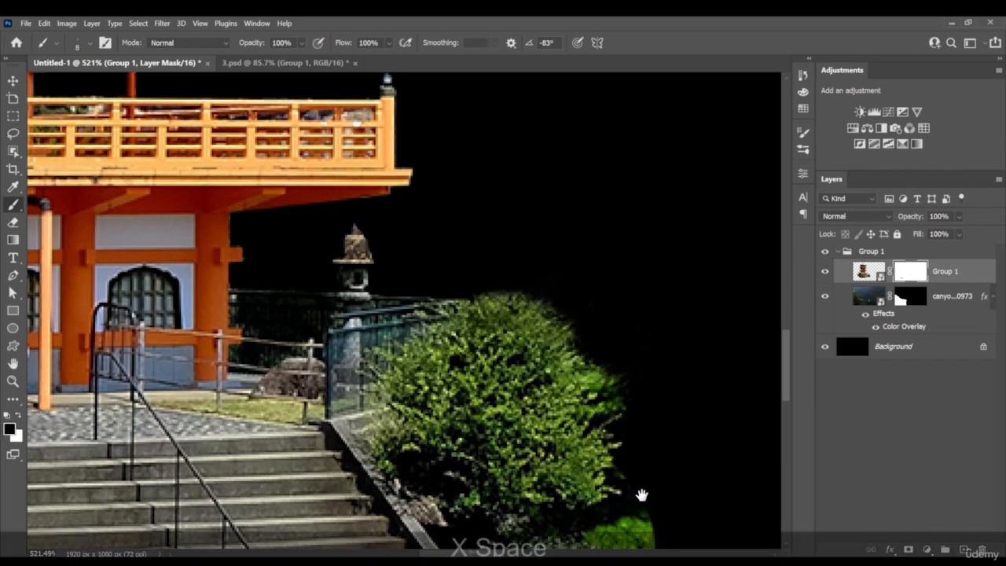
key(x)
mouse_move(643, 495)
mouse_down()
mouse_move(621, 314)
mouse_move(635, 389)
mouse_move(574, 386)
mouse_up()
key(x)
key(z)
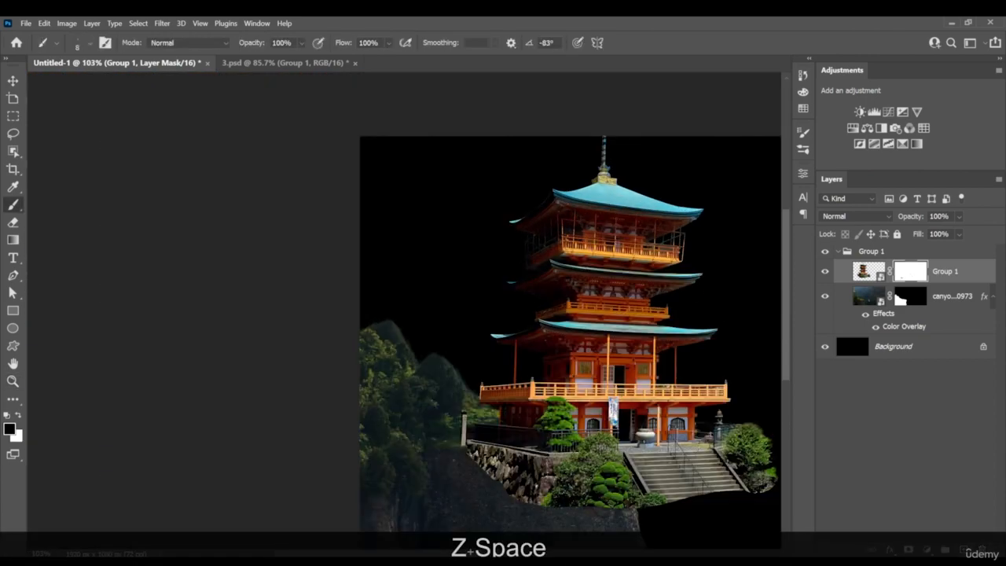
Move the temple onto the cliff and scale it down to about 77.6%
key(v)
scroll(669, 446, down, 3)
key(alt+space)
drag(669, 448, 525, 402)
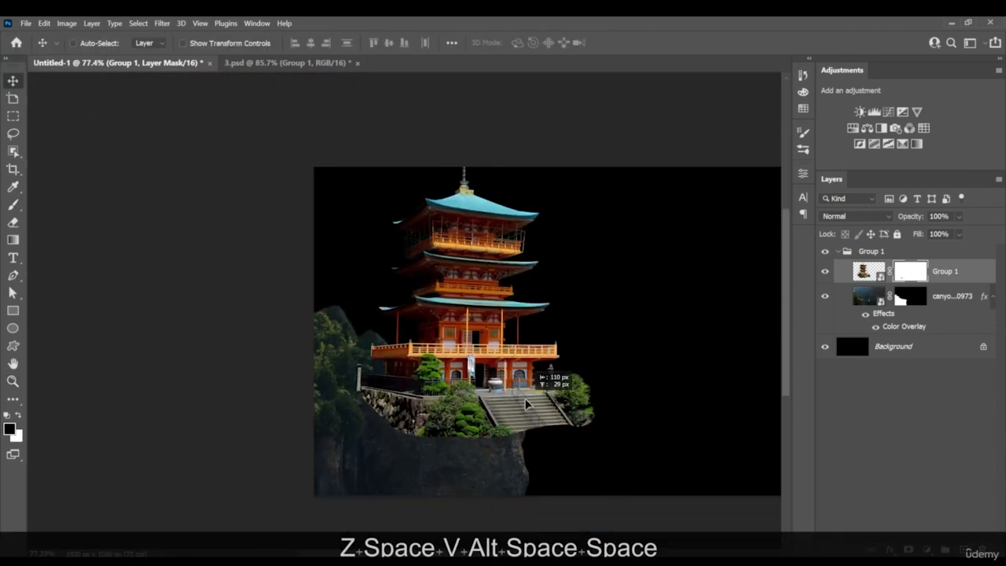
key(ctrl+t)
drag(601, 274, 496, 323)
scroll(481, 326, up, 3)
mouse_move(557, 289)
mouse_down()
mouse_move(577, 288)
mouse_move(552, 300)
mouse_move(529, 287)
mouse_move(541, 303)
mouse_move(556, 280)
mouse_up()
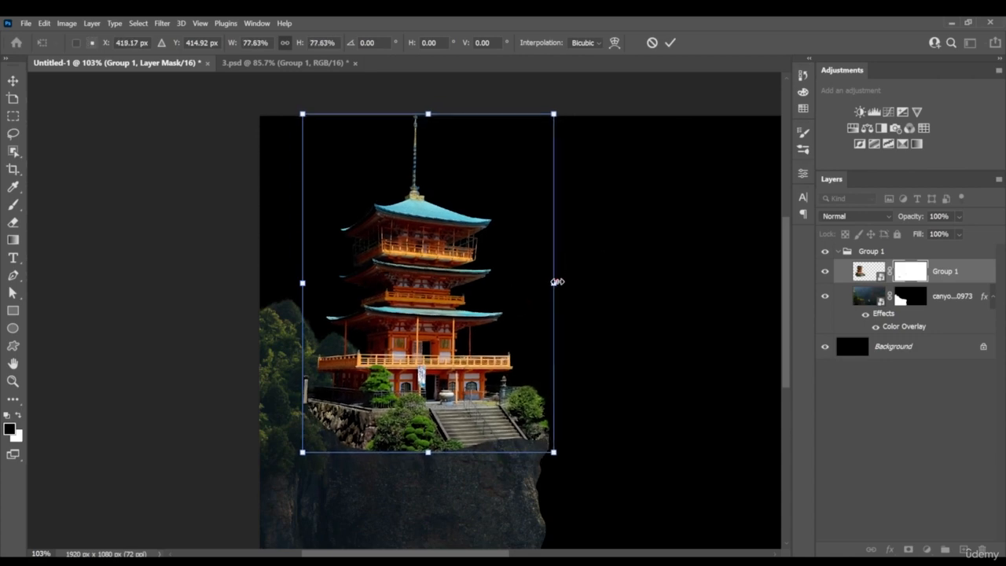
key(Return)
Paint black on the temple mask with a 35 px Hard Round brush to reveal the cliff's mossy ledge below the building
scroll(425, 423, up, 6)
drag(431, 424, 517, 361)
scroll(528, 357, up, 3)
key(b)
right_click(429, 401)
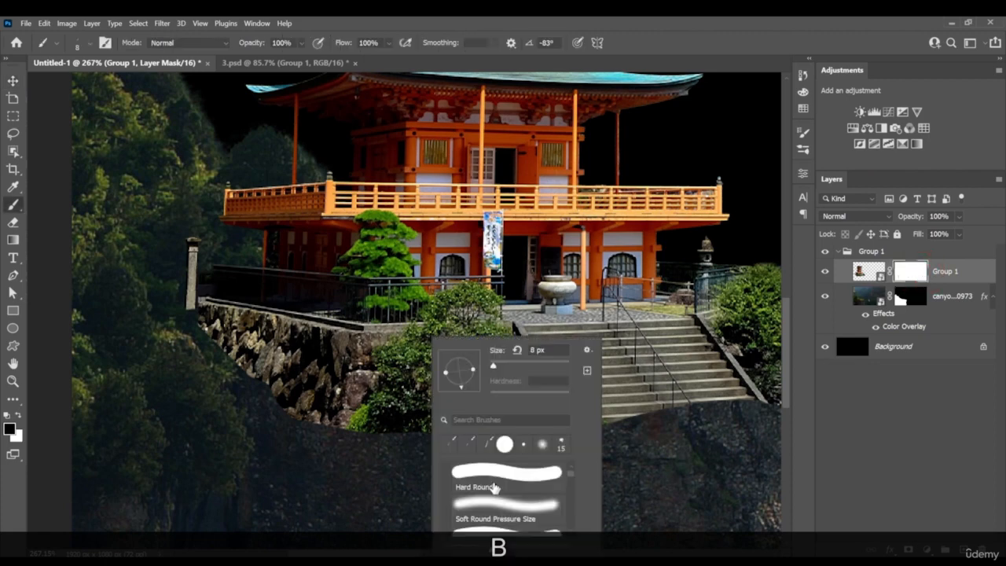
click(494, 476)
click(248, 370)
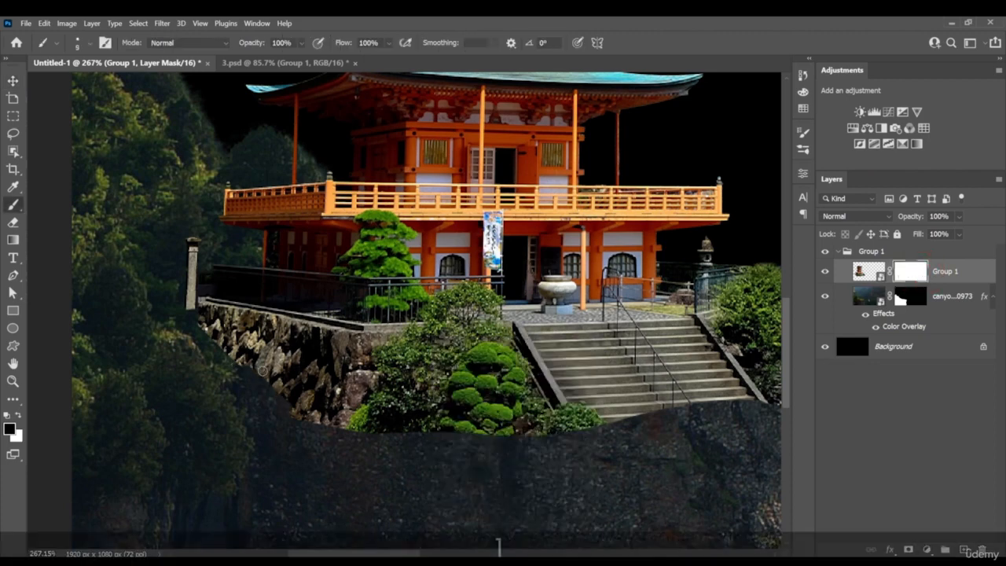
key(bracketright)
key(bracketright)
key(bracketright)
key(bracketright)
key(bracketright)
key(bracketright)
key(bracketright)
mouse_move(235, 355)
mouse_down()
mouse_move(308, 380)
mouse_move(361, 382)
mouse_move(239, 356)
mouse_move(461, 374)
mouse_move(655, 366)
mouse_move(525, 405)
mouse_move(255, 437)
mouse_move(327, 405)
mouse_move(491, 388)
mouse_move(217, 411)
mouse_move(482, 419)
mouse_move(439, 437)
mouse_move(644, 426)
mouse_up()
key(space)
drag(691, 387, 469, 432)
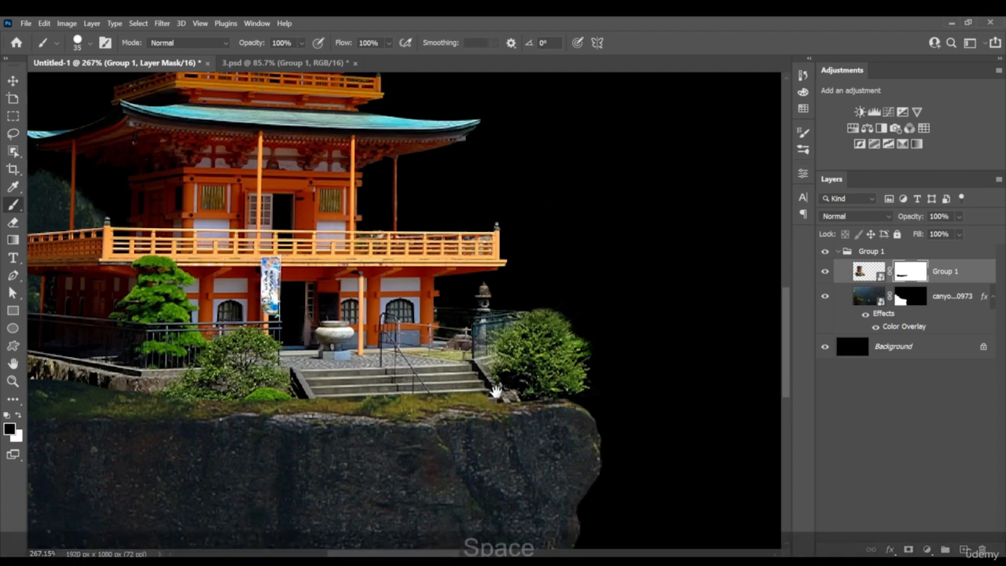
Paint white on the temple mask along its base to restore the stone wall and shrubs above the ledge
key(space)
drag(127, 371, 288, 367)
key(x)
mouse_move(213, 377)
mouse_down()
mouse_move(208, 369)
mouse_move(276, 393)
mouse_move(668, 386)
mouse_move(653, 393)
mouse_up()
Switch back to the grass brush for masking the base of the temple's stone wall
key(z)
drag(592, 385, 571, 389)
drag(386, 395, 433, 406)
key(z)
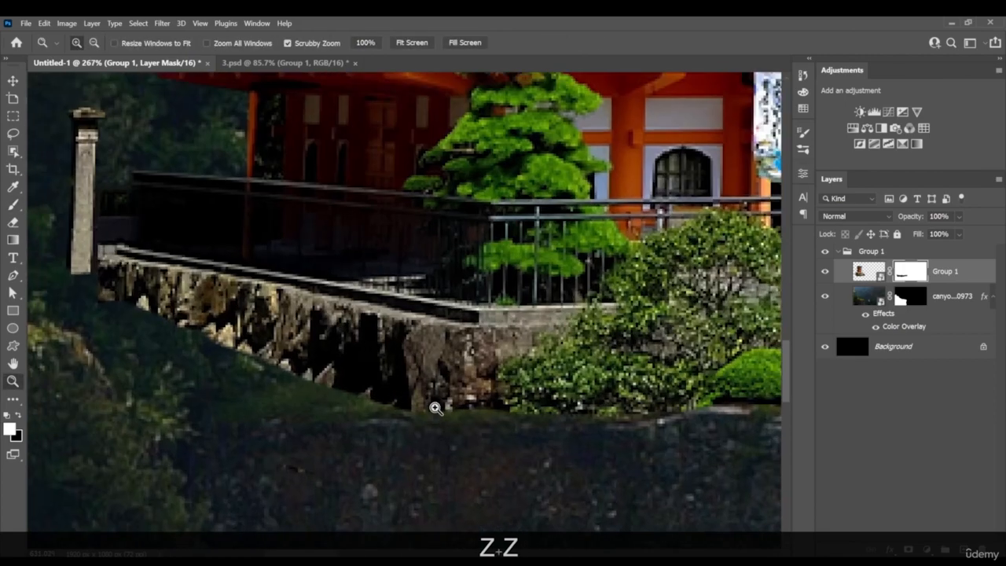
right_click(417, 397)
click(453, 446)
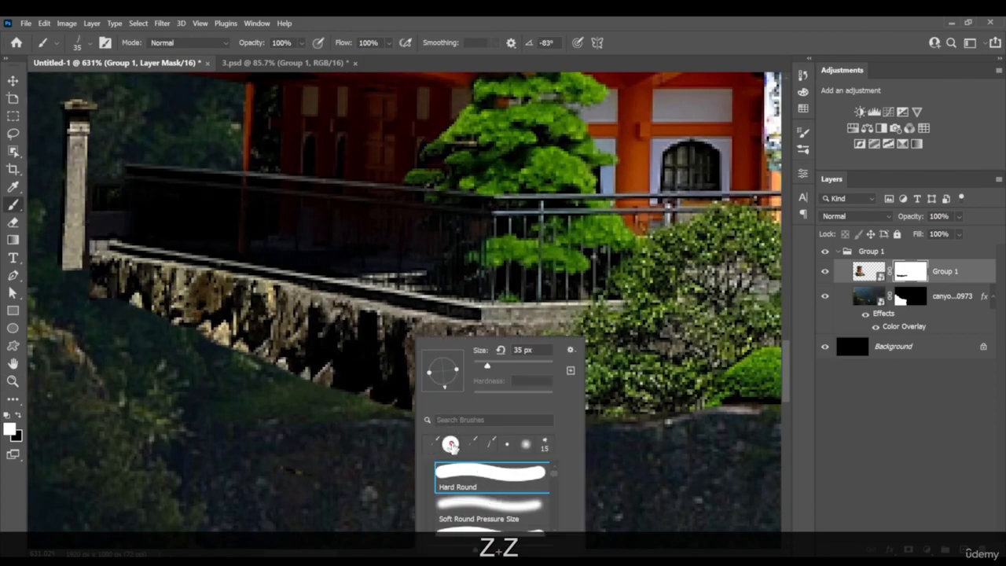
click(354, 397)
Set the grass brush to 7 px at -173° and paint black mask strokes to blend the stone wall's lower edge into the foliage
key(bracketleft)
key(bracketleft)
key(bracketleft)
key(bracketleft)
key(bracketleft)
key(bracketleft)
key(bracketleft)
key(bracketleft)
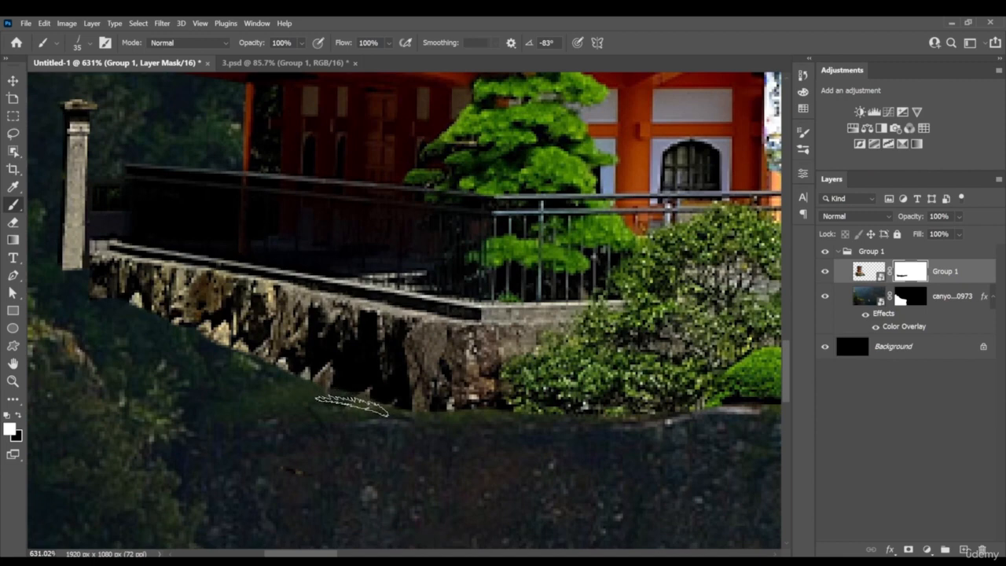
key(shift+Right)
key(shift+Right)
key(shift+Right)
key(shift+Right)
key(shift+Right)
key(shift+Right)
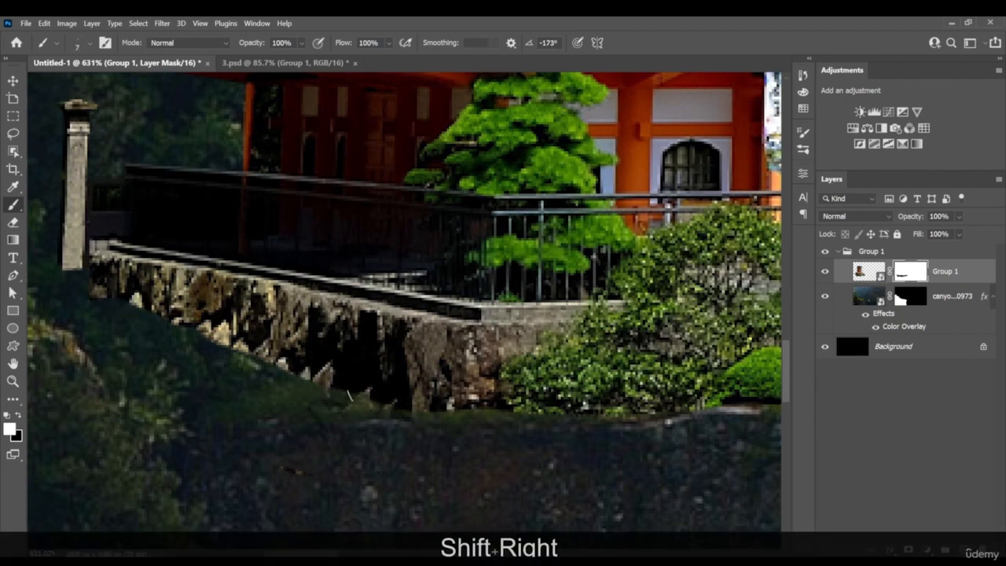
key(x)
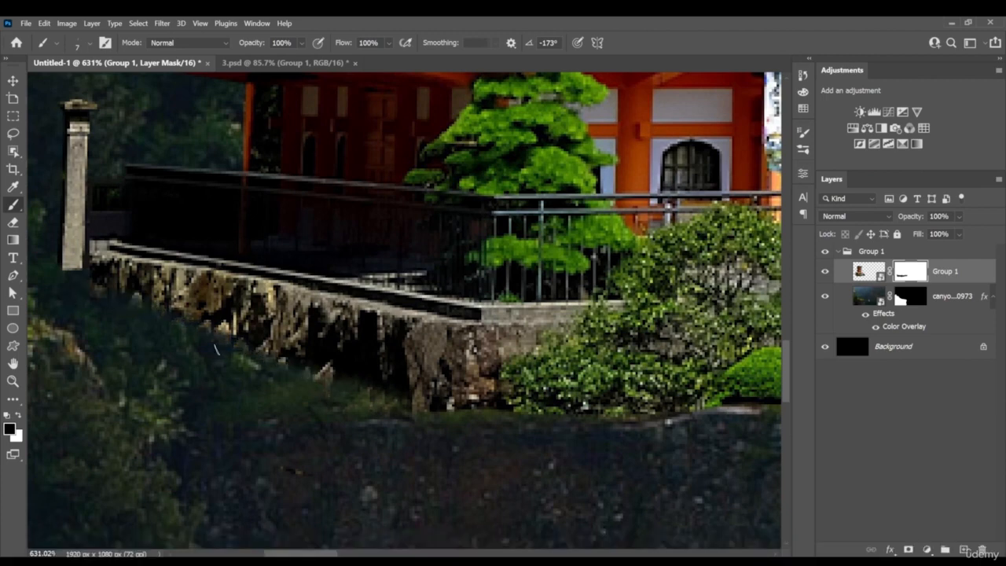
Paint black grass-brush strokes on the temple mask to blend the stone wall's lower corner into the ledge foliage
mouse_move(402, 401)
mouse_down()
mouse_move(468, 403)
mouse_move(445, 413)
mouse_up()
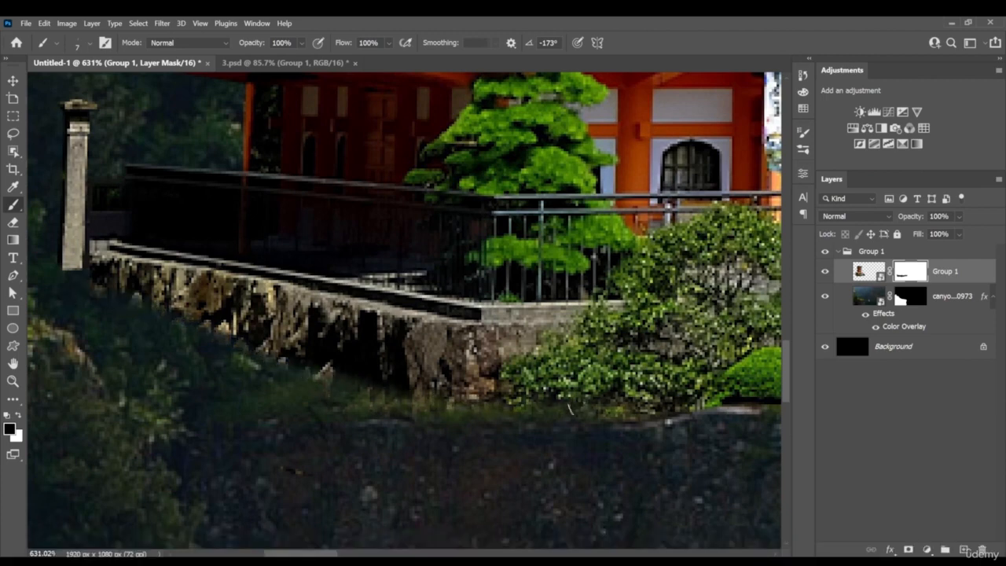
key(space)
drag(709, 411, 490, 407)
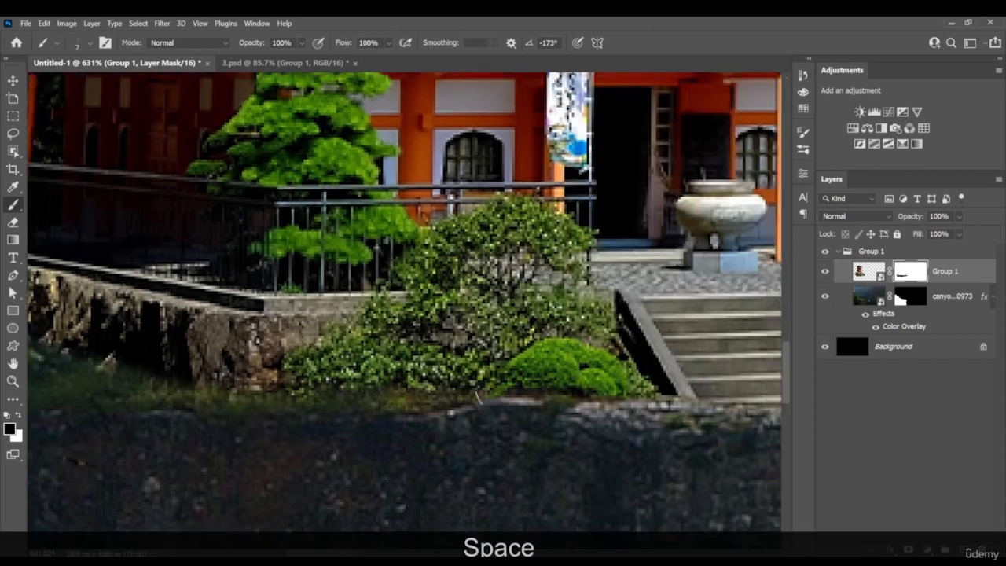
drag(633, 385, 374, 416)
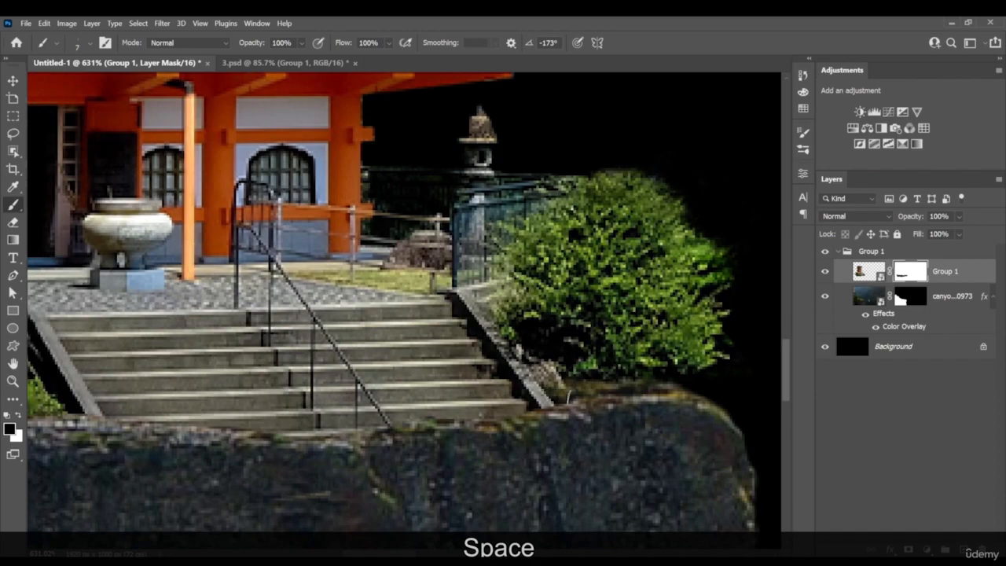
key(z)
drag(560, 389, 494, 385)
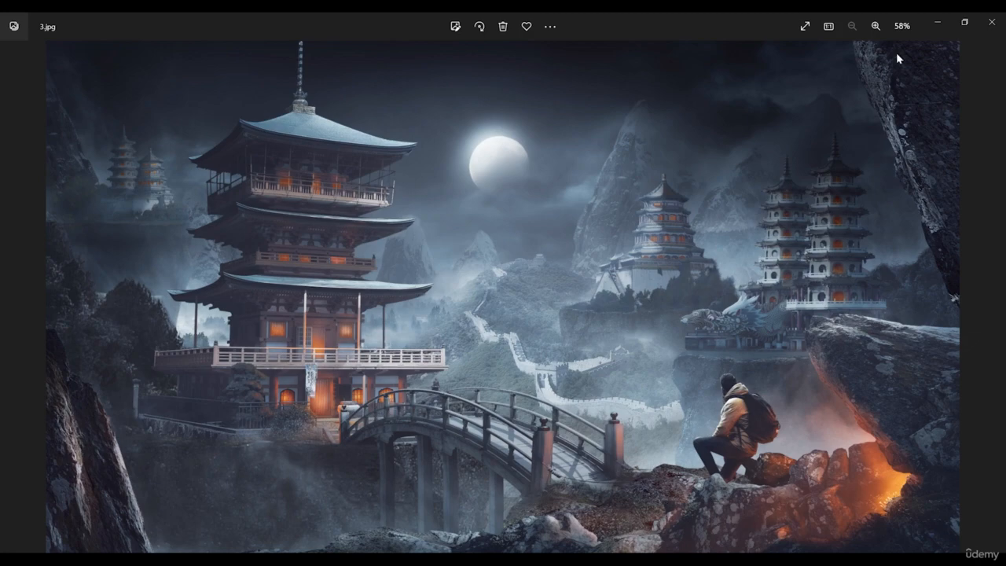
Place the woman-4172859 photo and move its layer out of the Group 1 folder to the top of the stack
click(937, 24)
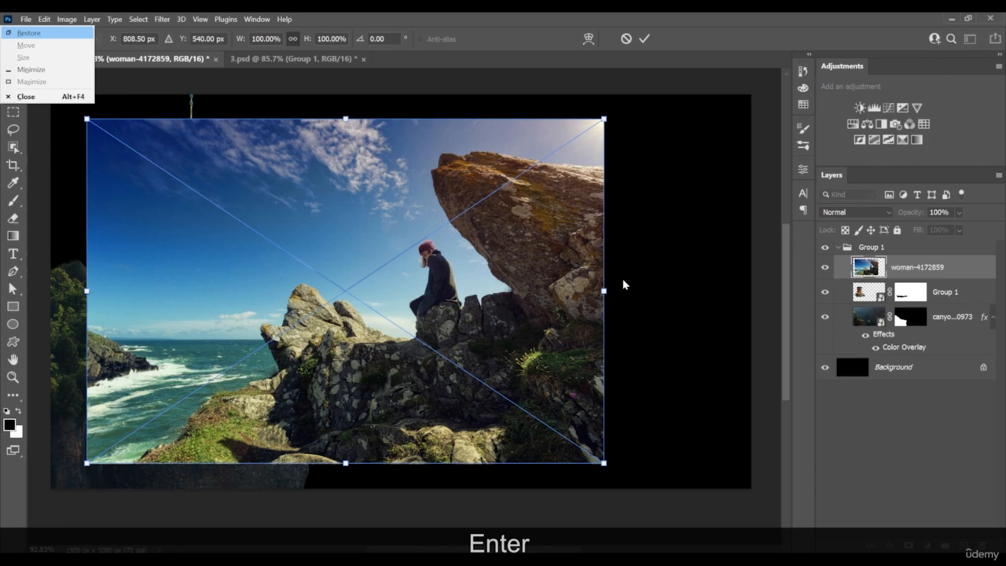
key(Return)
drag(908, 268, 910, 244)
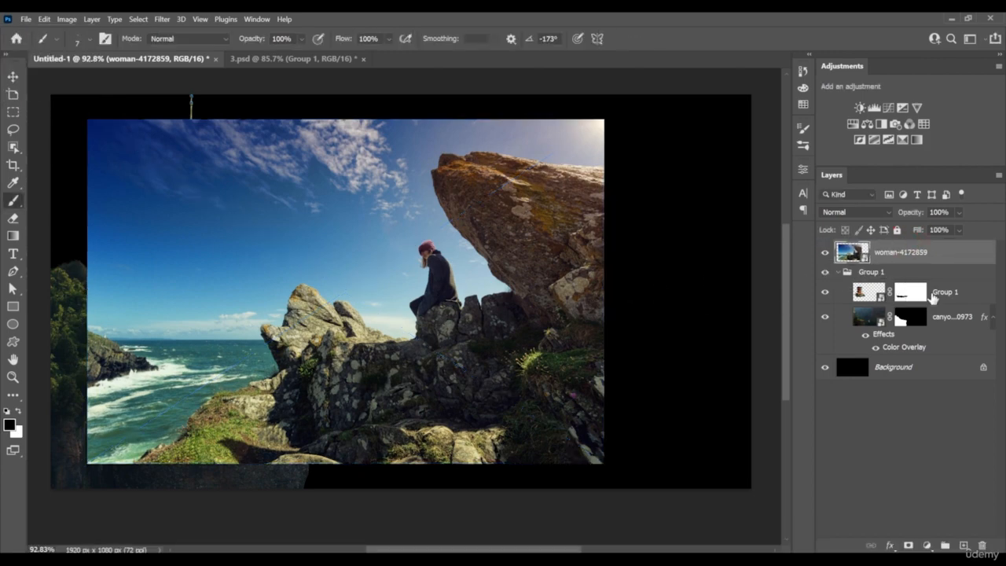
Rename the folder containing the cliff as "build 1" and keep the temple layer inside it
drag(934, 296, 845, 303)
click(839, 297)
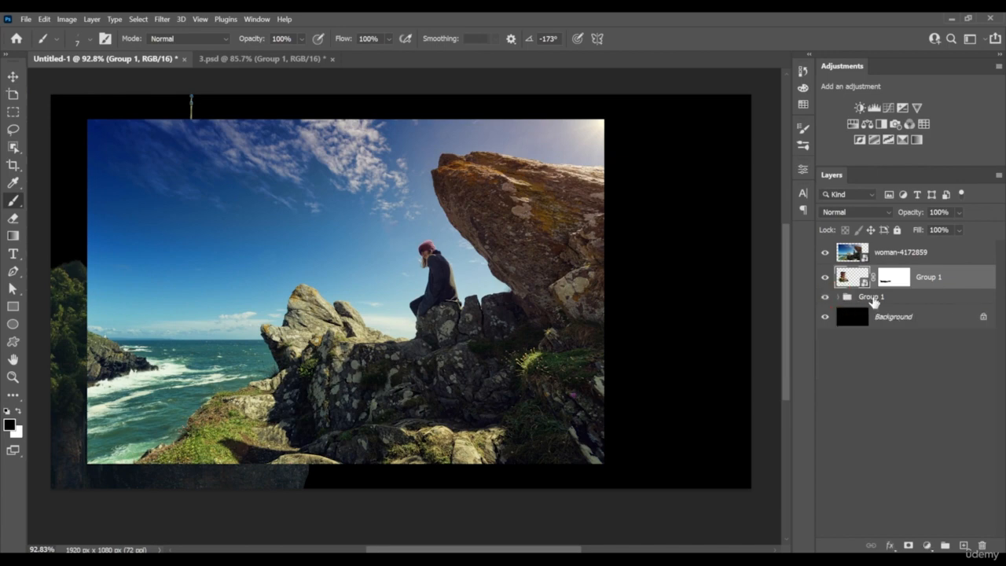
double_click(871, 298)
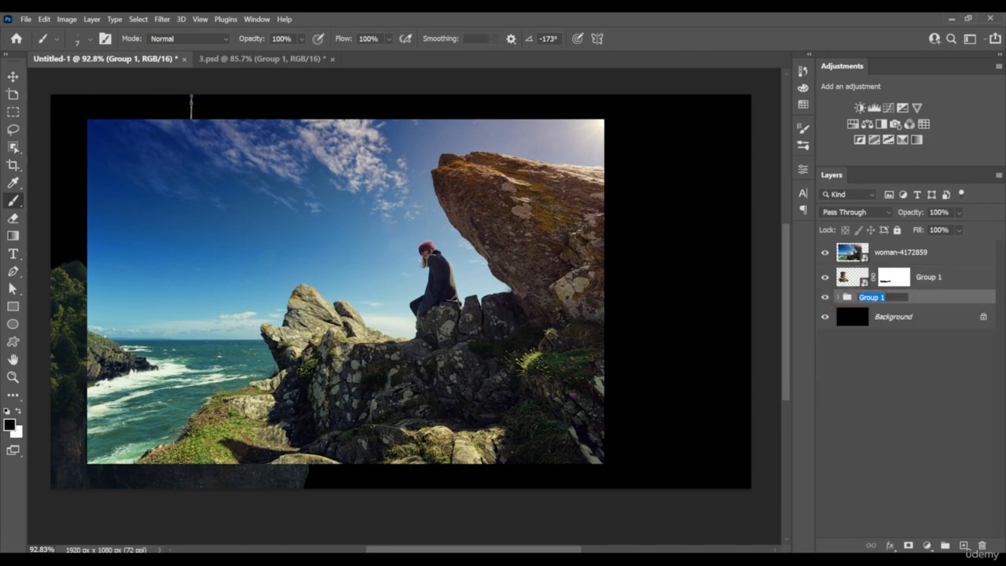
text(build)
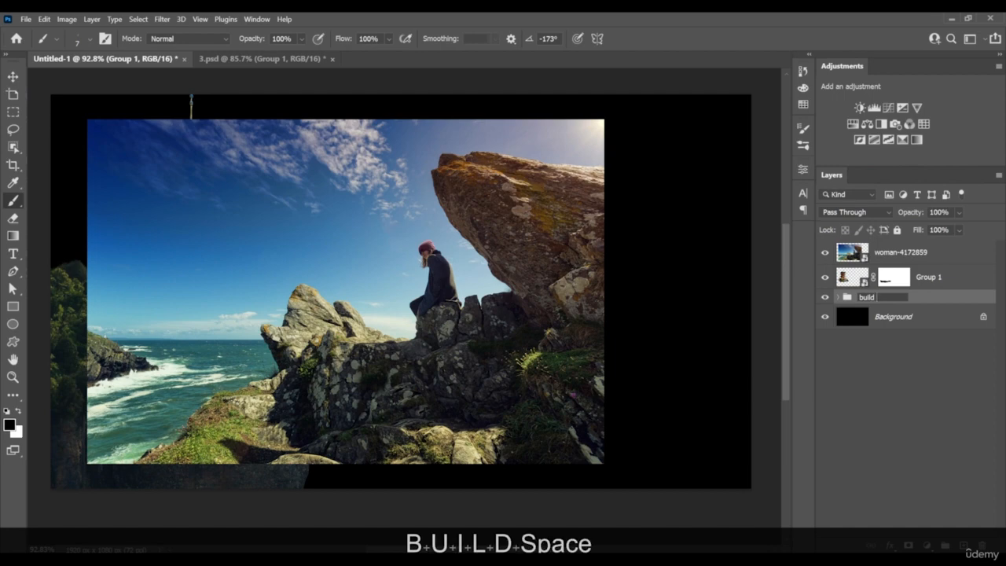
text( 1)
click(921, 281)
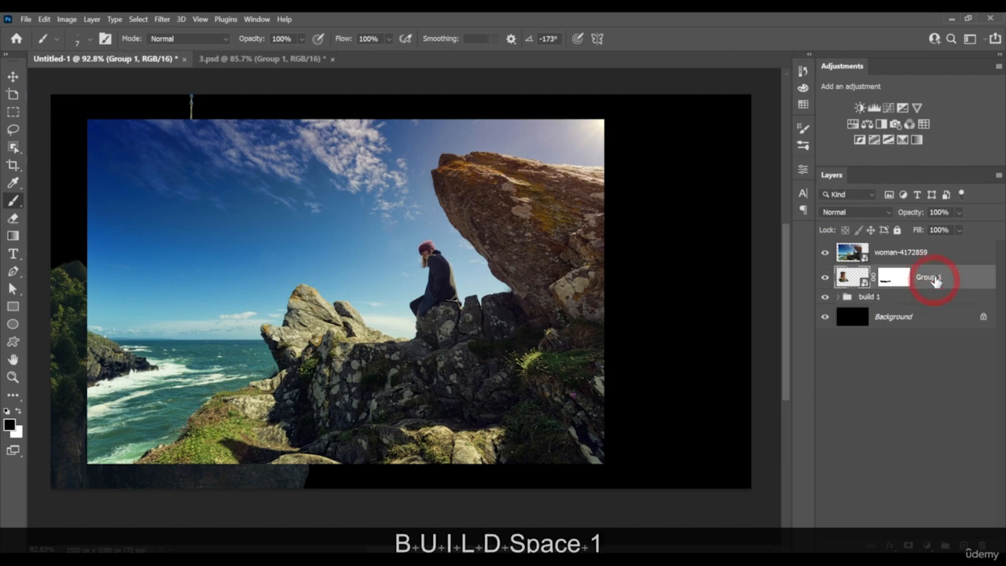
Put the woman-4172859 layer in a new group named "forground"
click(906, 263)
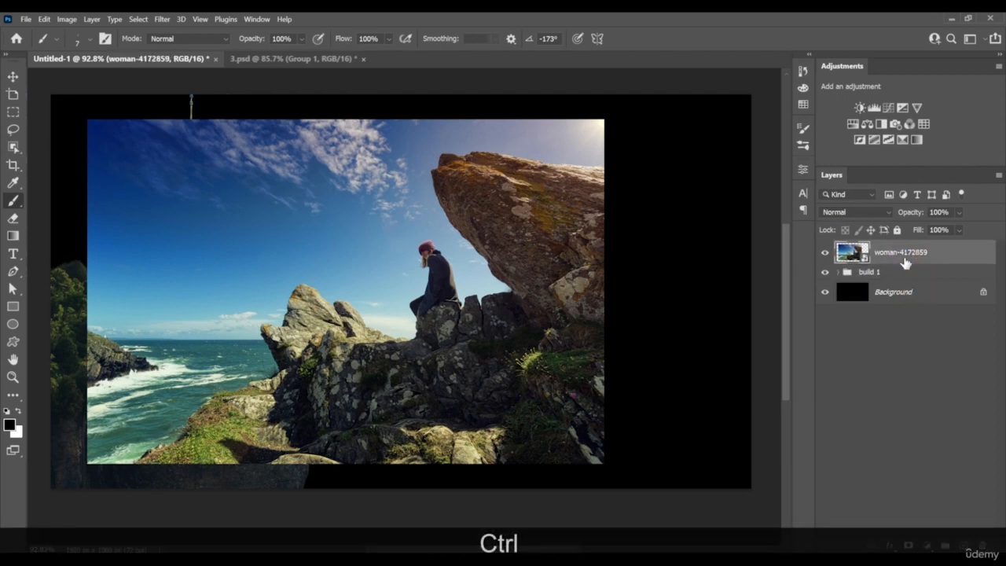
key(ctrl+g)
double_click(866, 248)
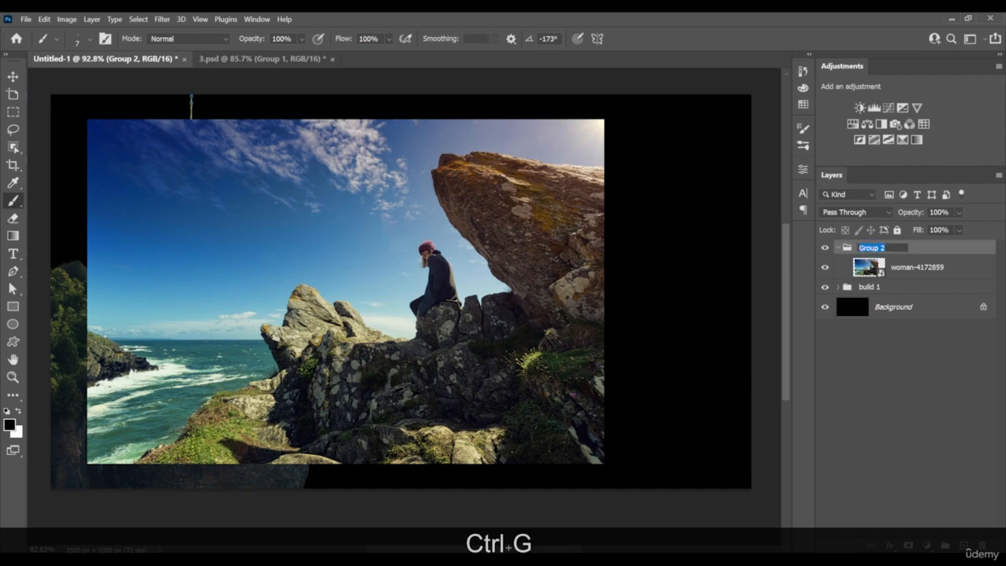
text(forground)
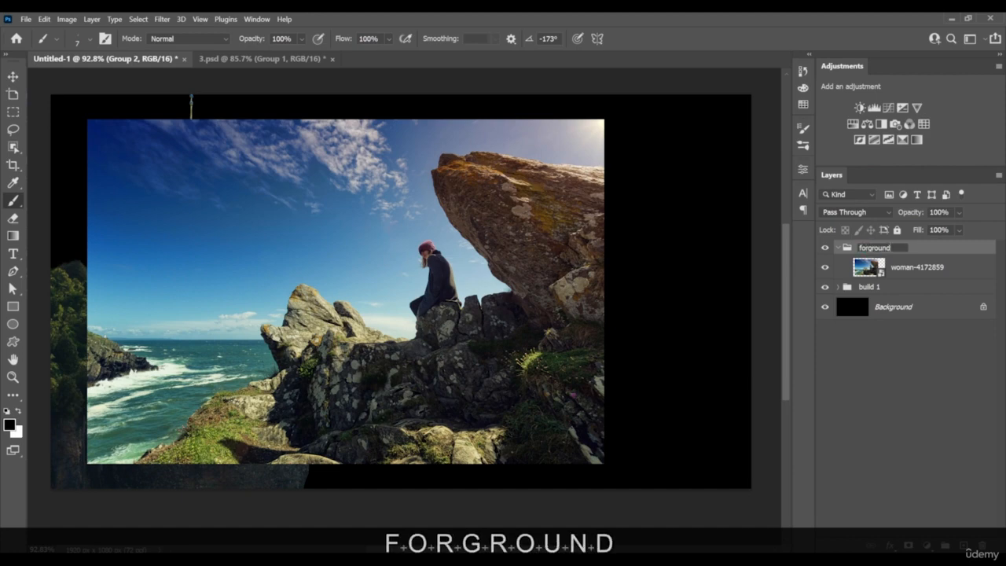
Start a Pen tool path around the rocks in the woman-4172859 photo from the grassy slope's lower-left end
click(868, 270)
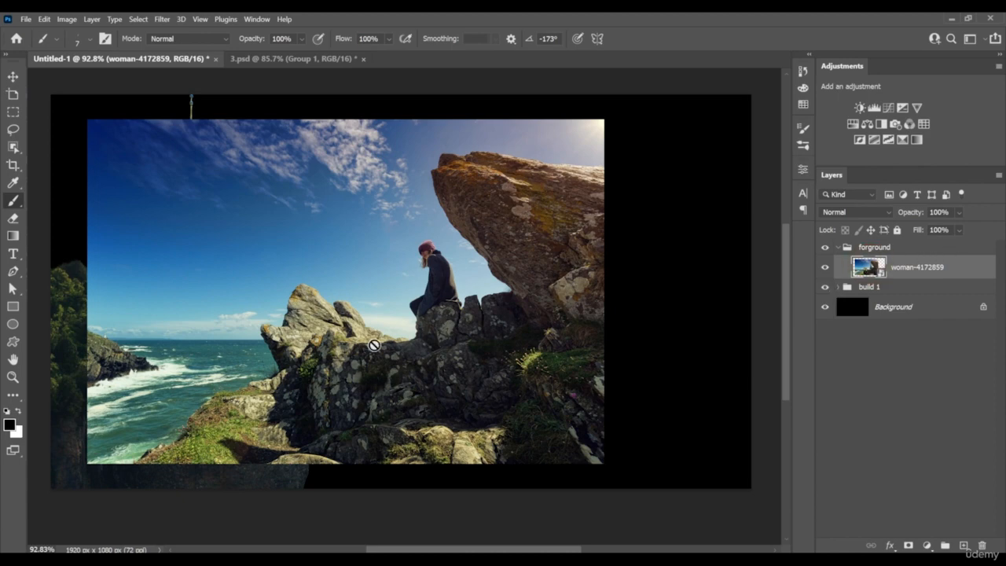
key(p)
click(139, 463)
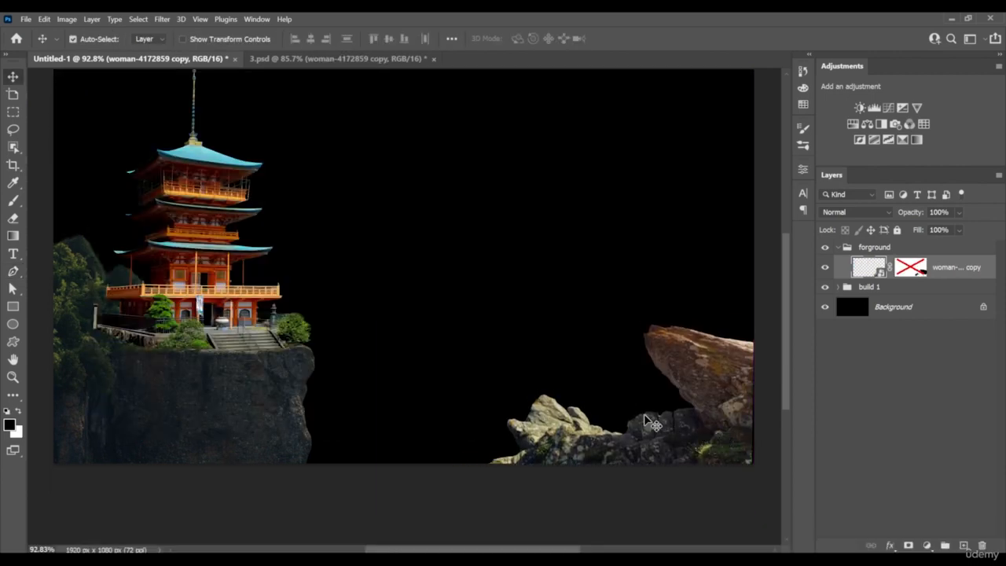
Scale the rock cutout to 104.81% and shift it slightly upward at the canvas's lower-right corner
key(ctrl+t)
drag(382, 325, 364, 317)
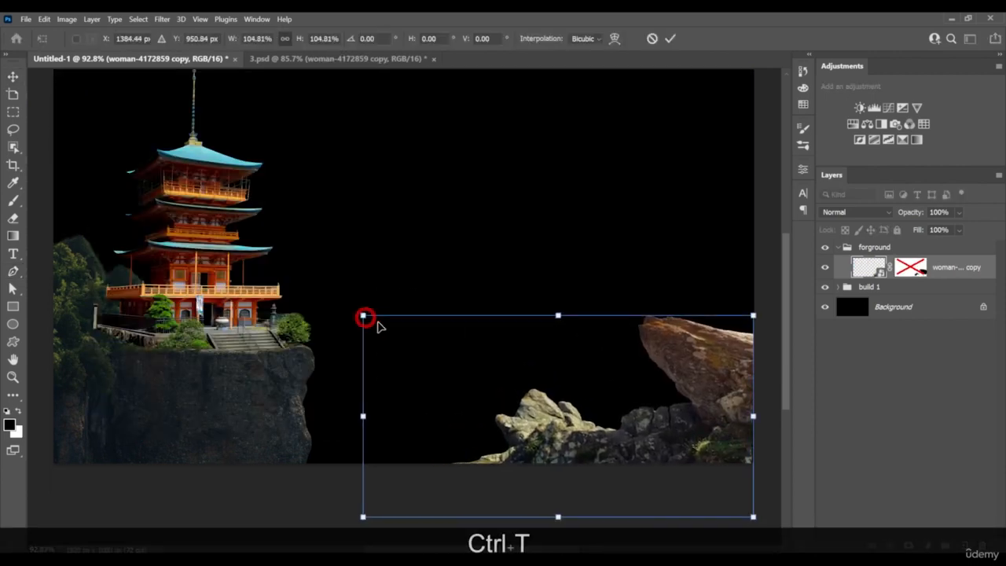
key(Return)
drag(703, 406, 703, 391)
drag(428, 357, 462, 346)
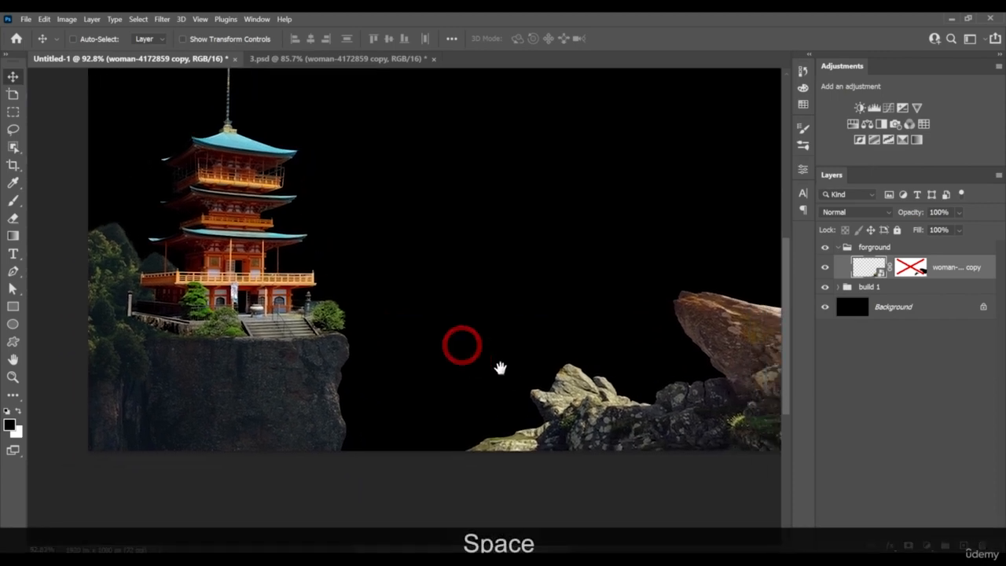
Enlarge the build 1 group proportionally and reposition the cliff and temple against the canvas's left edge
scroll(508, 374, down, 3)
scroll(508, 380, up, 2)
ctrl+click(355, 343)
key(ctrl+t)
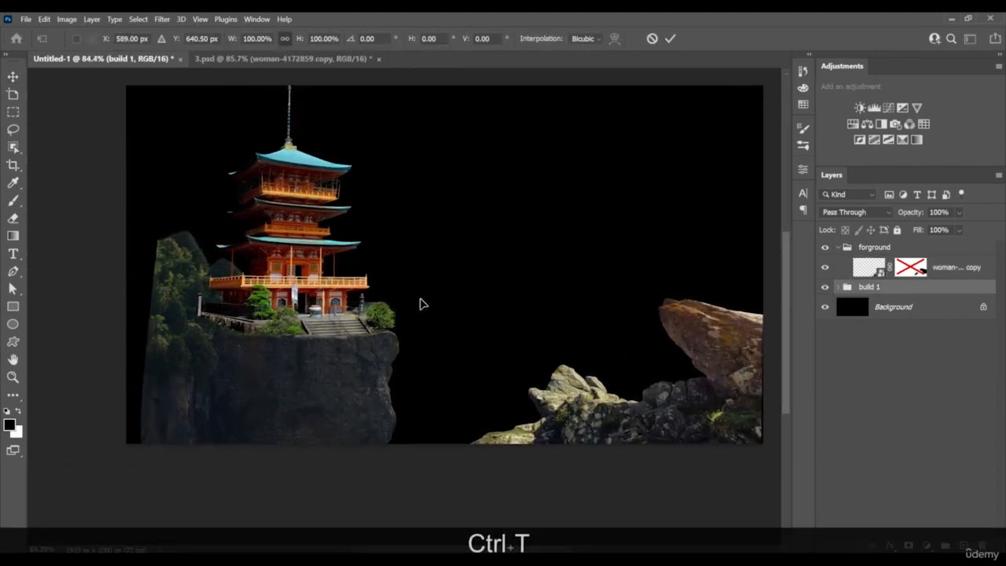
scroll(357, 362, down, 1)
scroll(351, 363, down, 2)
drag(645, 329, 689, 318)
drag(616, 348, 612, 358)
key(Return)
Duplicate the rock cutout layer and place the copy up and to the left of the original
scroll(588, 429, up, 2)
right_click(616, 401)
click(625, 397)
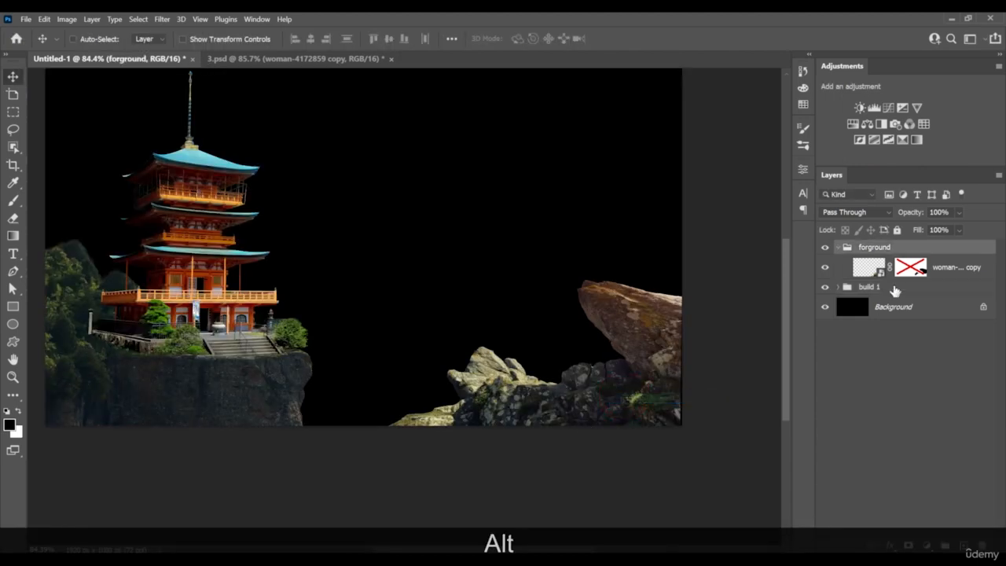
click(936, 270)
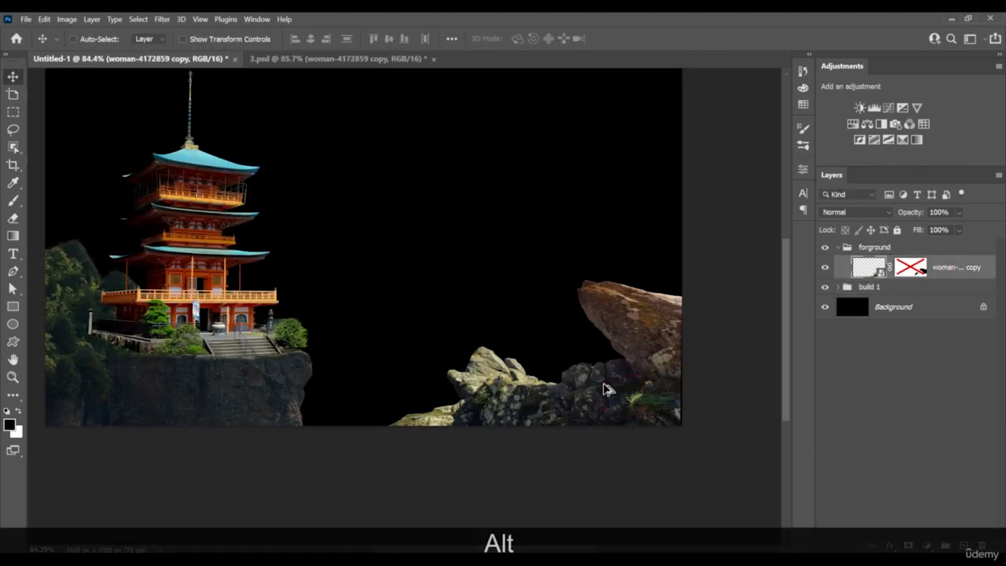
drag(601, 385, 490, 328)
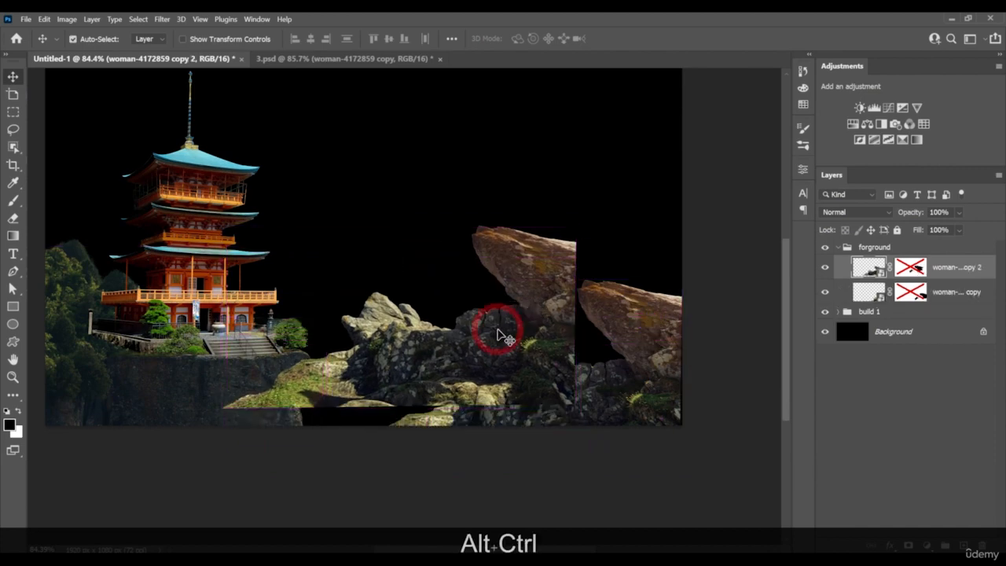
Rotate the rock copy by 14.6° and lower it to the bottom edge of the canvas
key(ctrl+alt+t)
drag(588, 235, 589, 333)
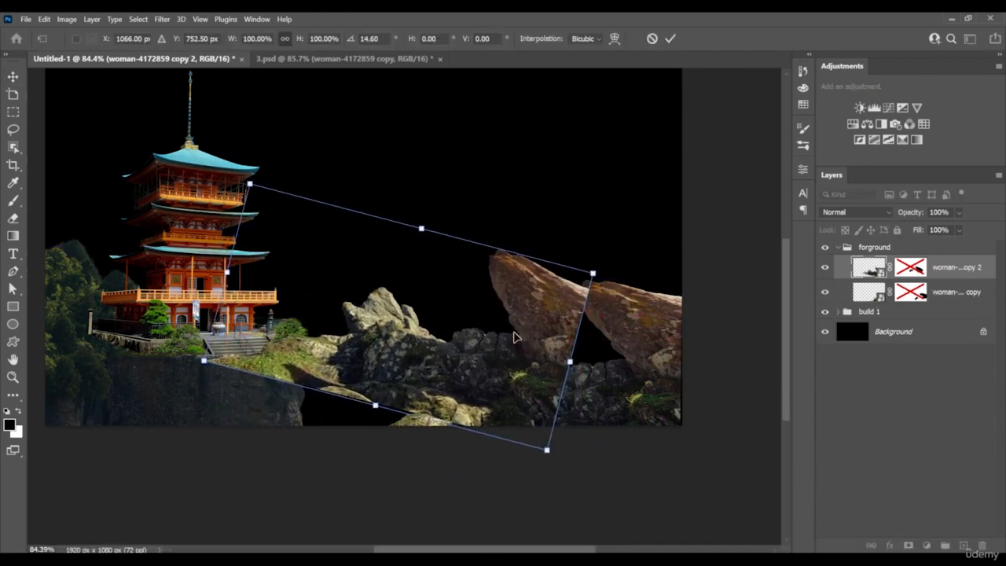
drag(515, 331, 530, 404)
key(Return)
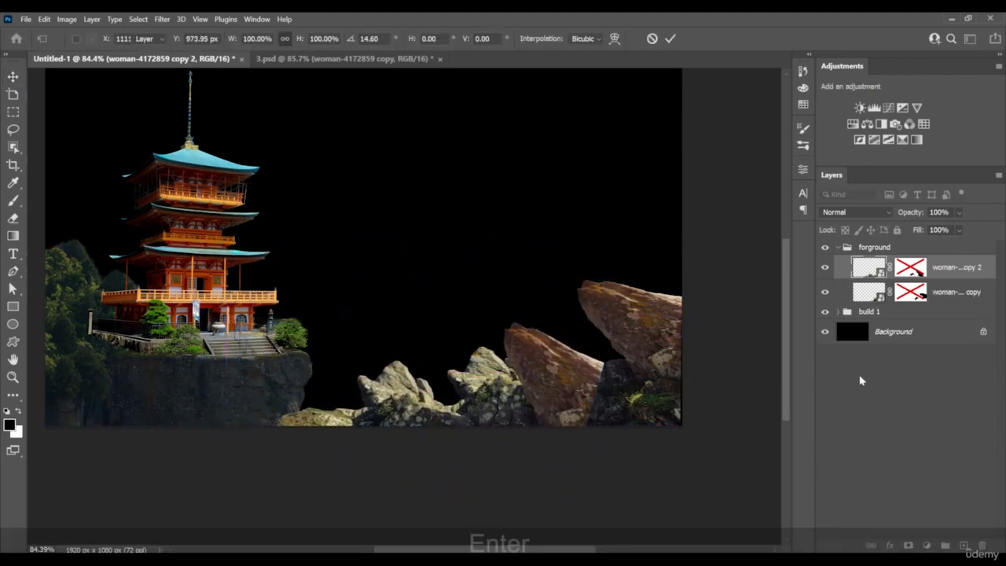
Move the rock copy's layer below the original cutout and shift the copy left toward the cliff
drag(940, 272, 940, 302)
drag(585, 421, 522, 405)
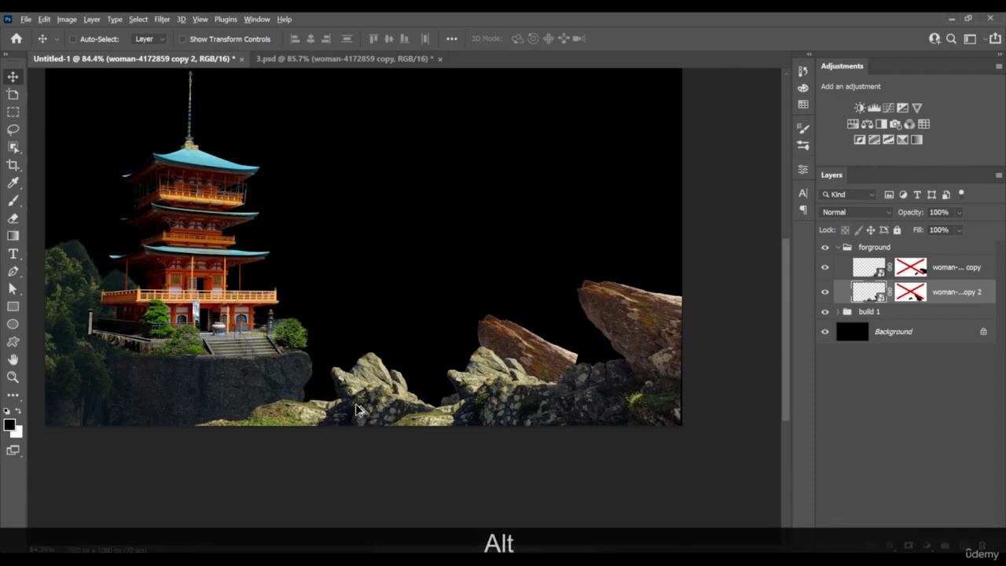
Enable the rock copy's layer mask and reset the whole mask to white
scroll(395, 400, up, 3)
click(910, 292)
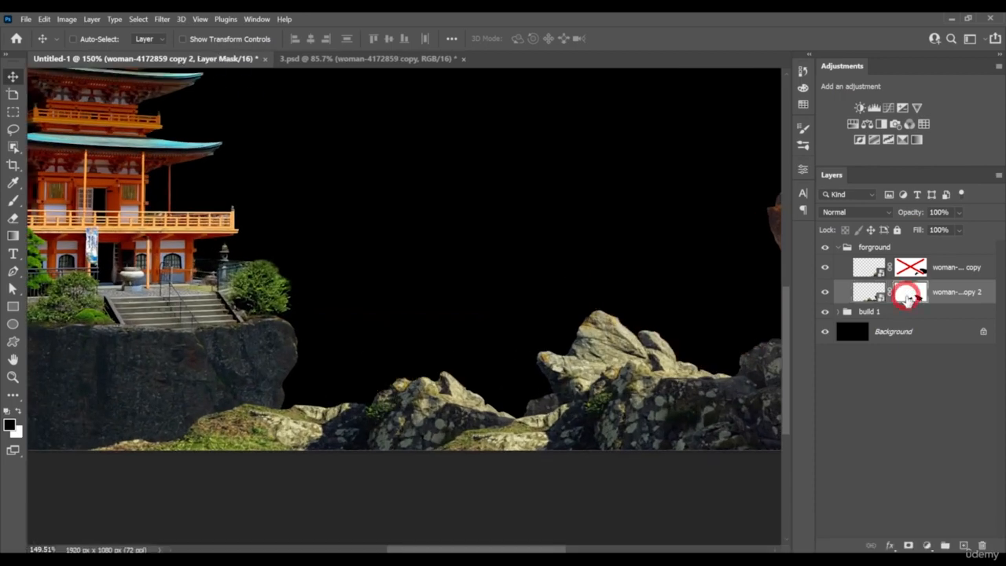
key(ctrl+a)
key(BackSpace)
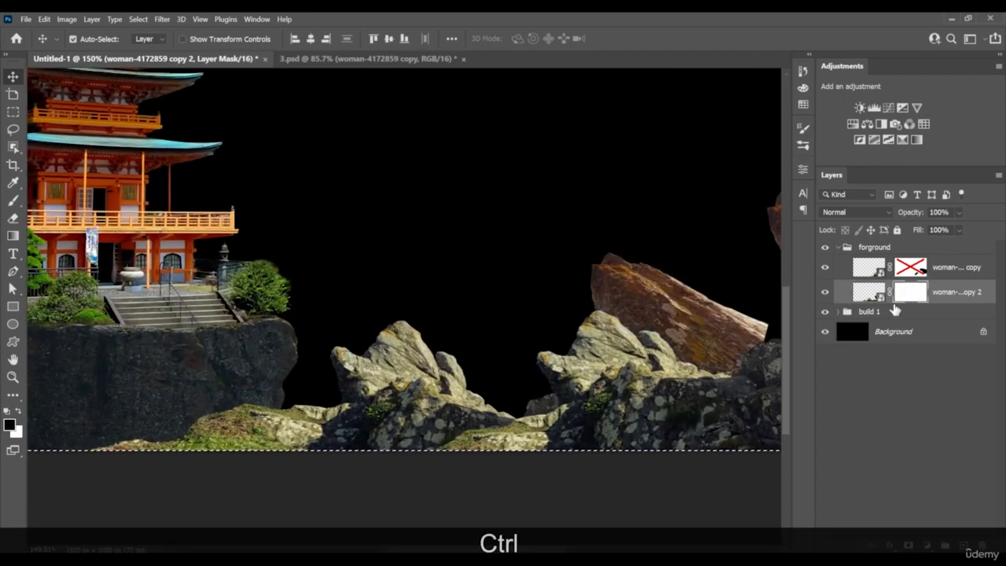
key(ctrl+d)
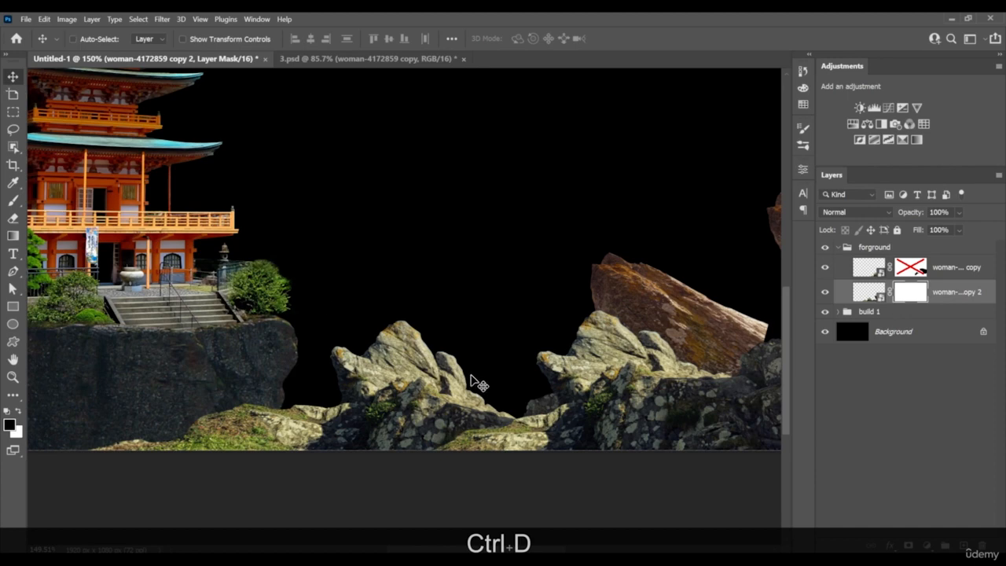
Paint black on the rock copy's mask with a Hard Round brush to hide the brown boulder and trim the pale peak
key(b)
right_click(483, 337)
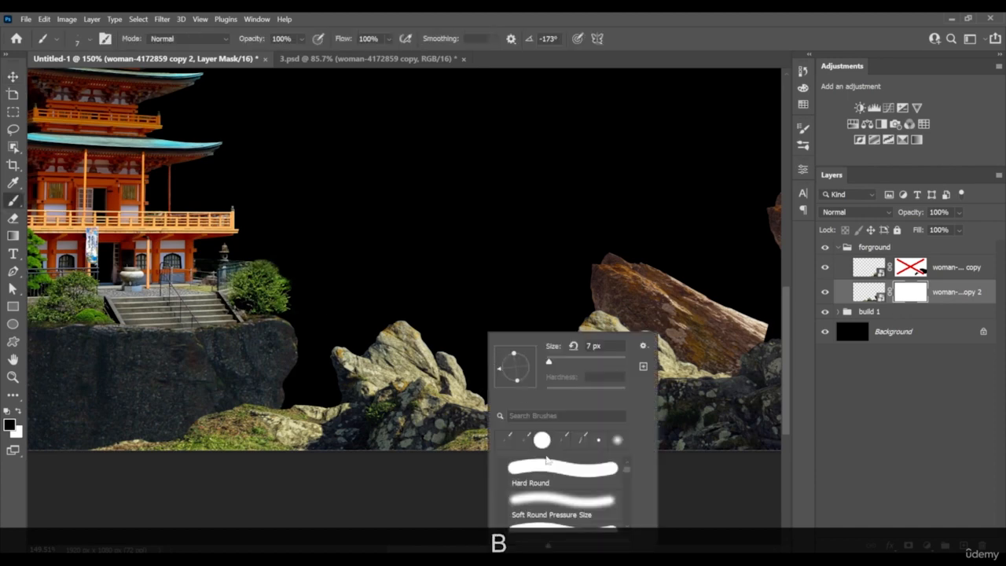
key(Return)
mouse_move(423, 338)
mouse_down()
mouse_move(382, 369)
mouse_move(347, 373)
mouse_move(459, 361)
mouse_move(379, 368)
mouse_move(397, 361)
mouse_move(515, 386)
mouse_move(408, 396)
mouse_move(315, 373)
mouse_move(751, 295)
mouse_move(676, 340)
mouse_move(758, 333)
mouse_move(727, 303)
mouse_move(590, 287)
mouse_move(536, 311)
mouse_move(540, 343)
mouse_up()
key(z)
key(x)
mouse_move(515, 398)
mouse_down()
mouse_move(440, 404)
mouse_move(485, 378)
mouse_move(446, 391)
mouse_move(454, 366)
mouse_move(487, 377)
mouse_up()
Reduce the brush to 15 px and paint white on the mask to restore the rock copy's left edge
key(z)
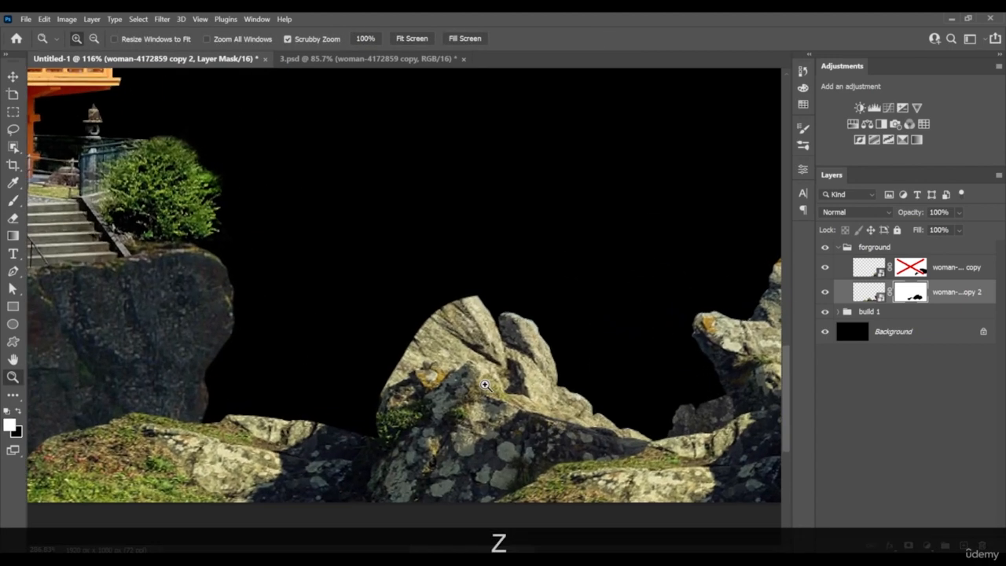
key(bracketleft)
key(bracketleft)
key(bracketleft)
key(bracketleft)
key(bracketleft)
key(bracketleft)
key(bracketleft)
key(bracketleft)
key(bracketleft)
key(bracketleft)
key(bracketleft)
key(bracketleft)
drag(382, 382, 377, 393)
Paint black on the rock copy's mask to remove the pale peak along the lower rock's contour
key(x)
mouse_move(376, 394)
mouse_down()
mouse_move(413, 362)
mouse_move(445, 358)
mouse_up()
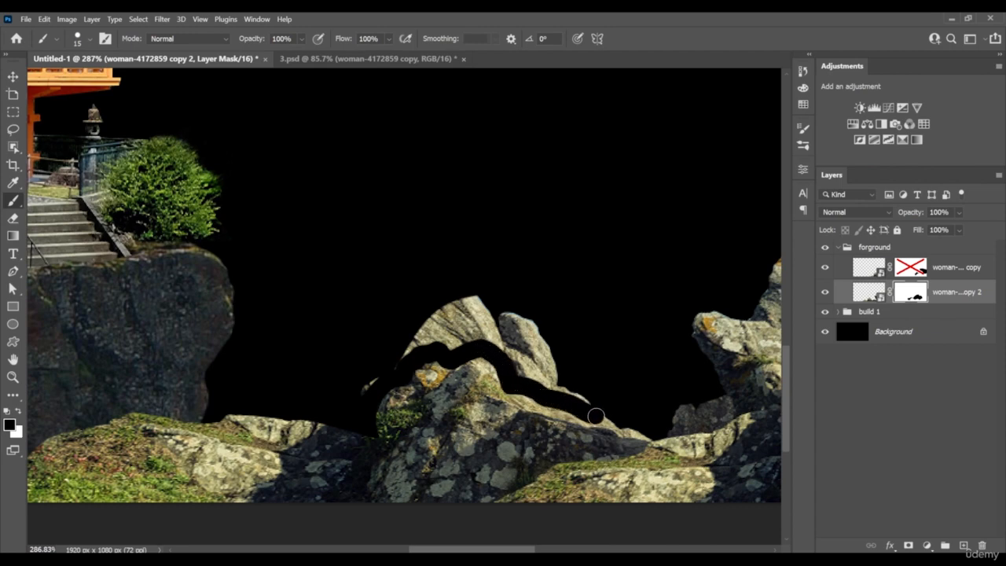
mouse_move(622, 419)
mouse_down()
mouse_move(568, 374)
mouse_move(519, 372)
mouse_move(514, 344)
mouse_move(532, 316)
mouse_move(515, 311)
mouse_move(477, 342)
mouse_move(453, 333)
mouse_move(454, 347)
mouse_move(390, 355)
mouse_up()
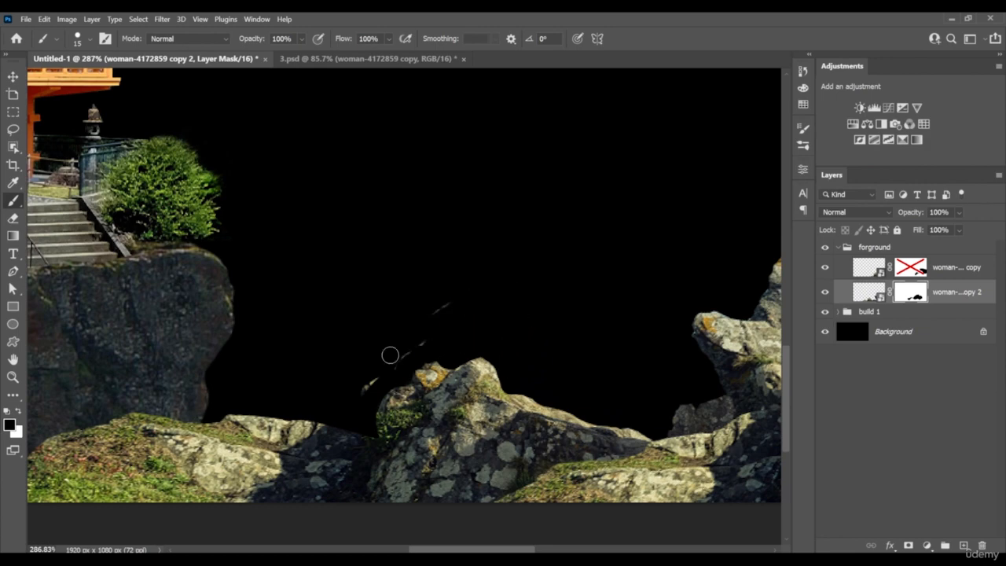
key(z)
alt+click(433, 364)
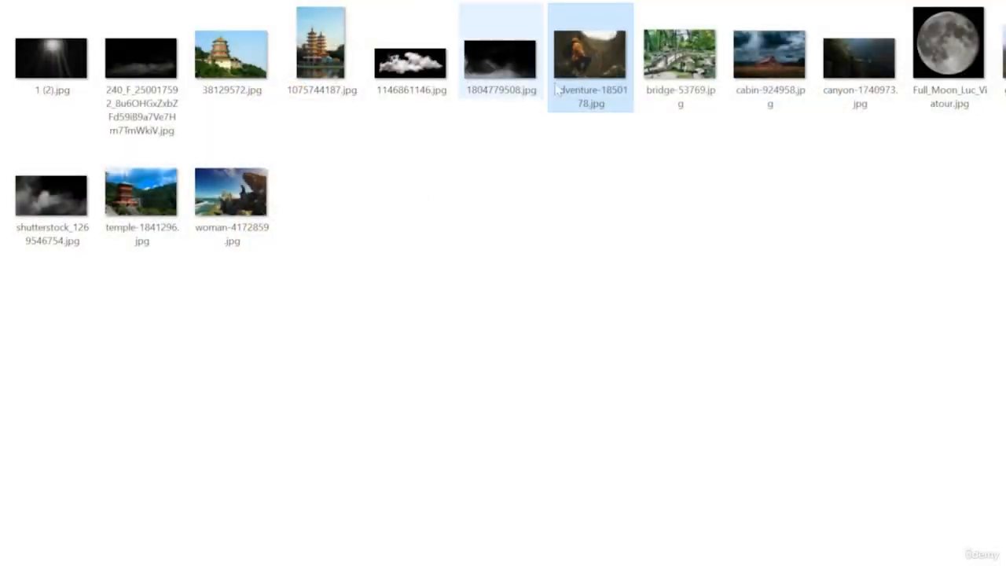
Place the adventure-1850178 photo between the two rock layers and flip it horizontally
drag(589, 59, 459, 265)
right_click(454, 269)
click(486, 488)
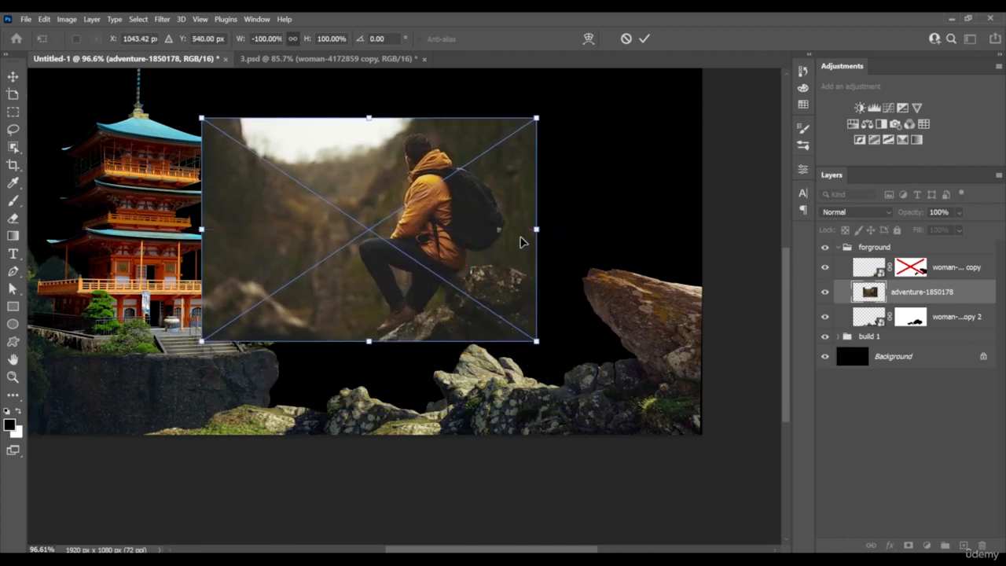
key(Return)
Trace the hiker from the boot upward with the Pen tool, keeping the adjacent rocks, and mask out the photo's background
key(p)
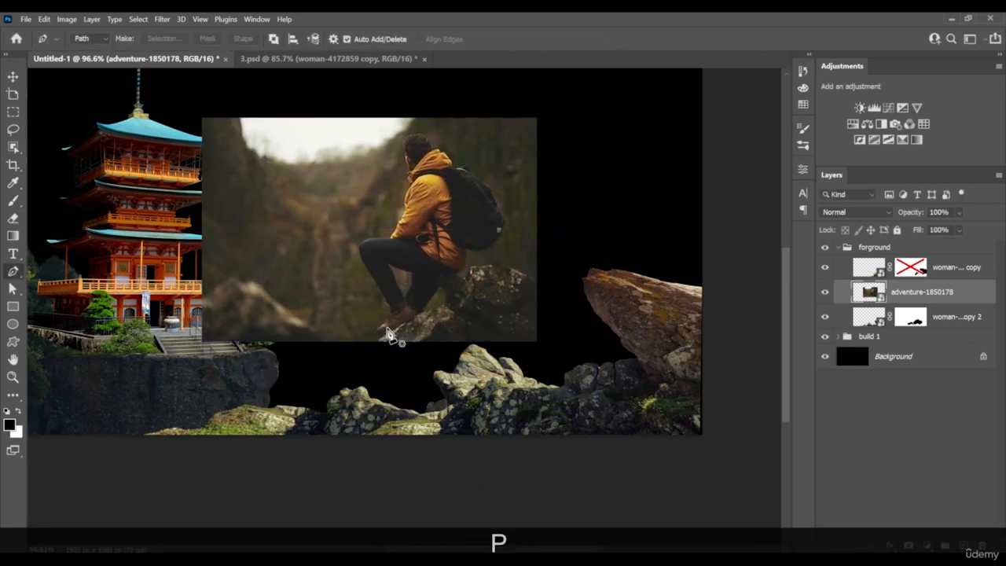
key(z)
drag(386, 340, 423, 330)
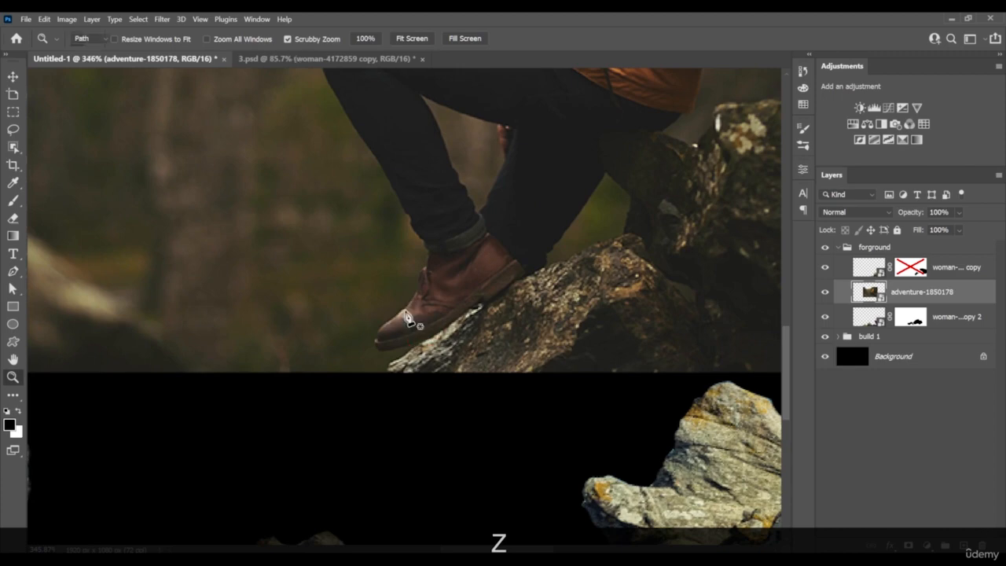
click(401, 313)
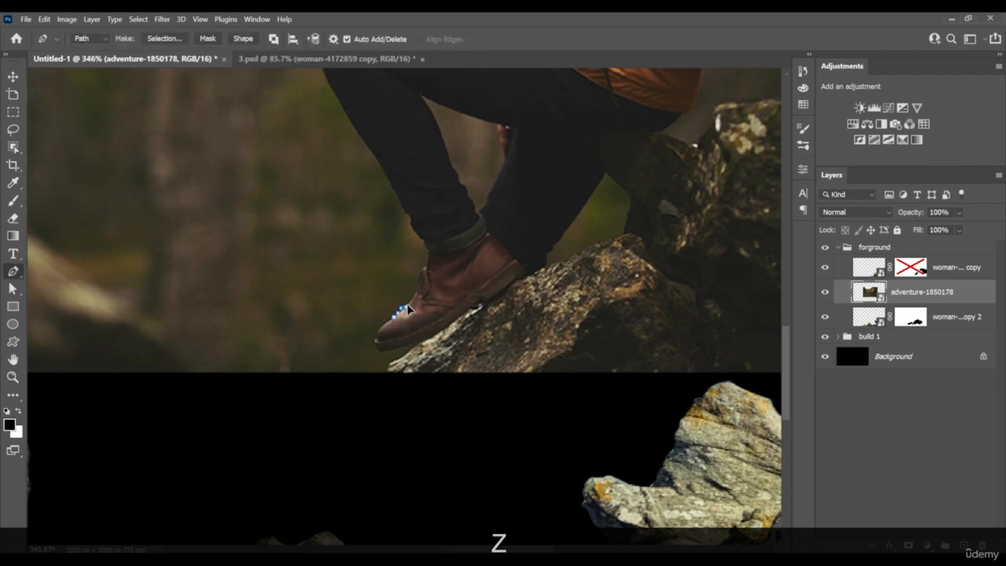
click(427, 260)
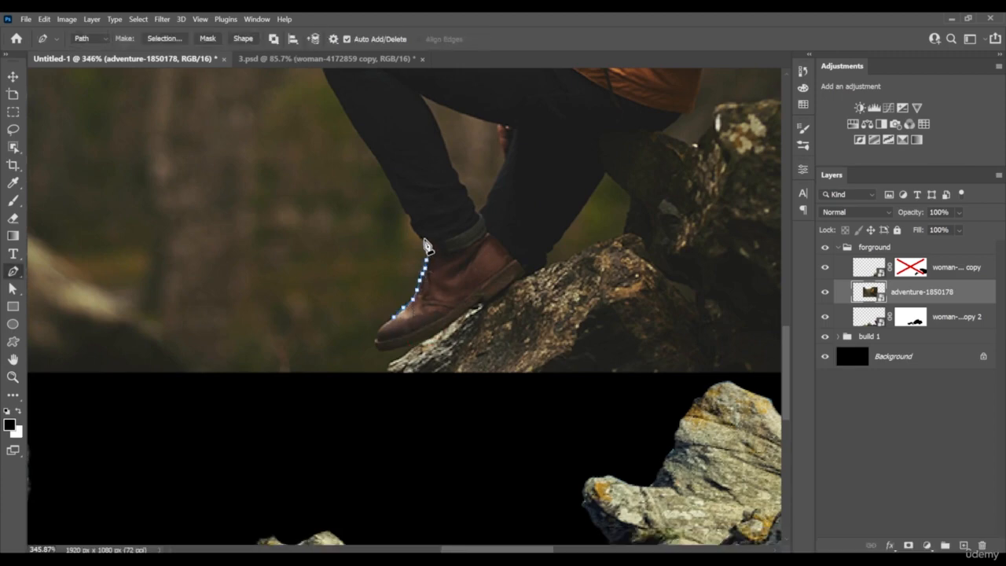
scroll(425, 239, down, 8)
Move the cut-out hiker down and right onto the foreground rocks
drag(442, 173, 463, 316)
scroll(464, 316, up, 3)
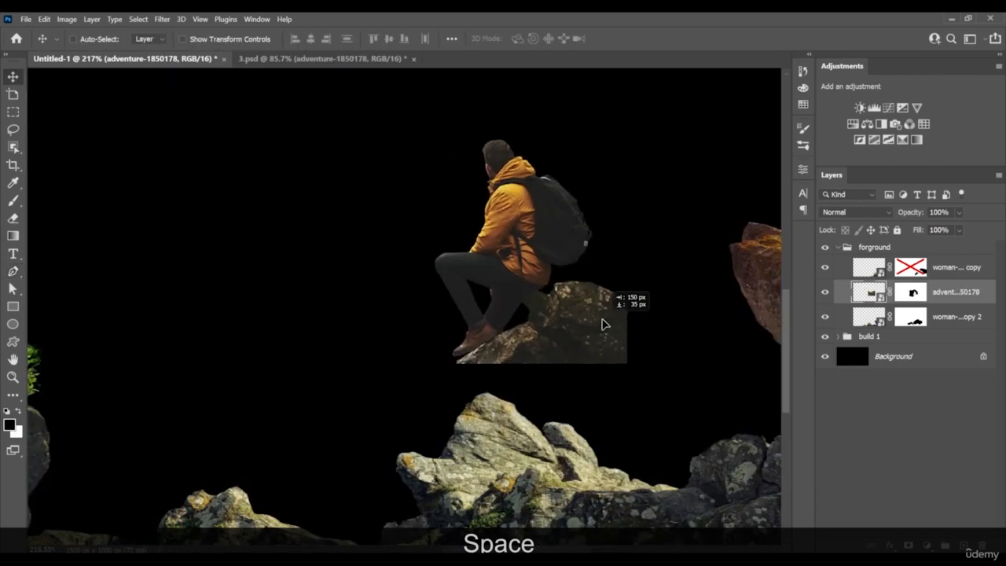
drag(610, 316, 617, 354)
scroll(636, 384, down, 6)
Reposition the woman-4172859 copy rock layer and stretch its height to 106.51% with Free Transform
right_click(675, 316)
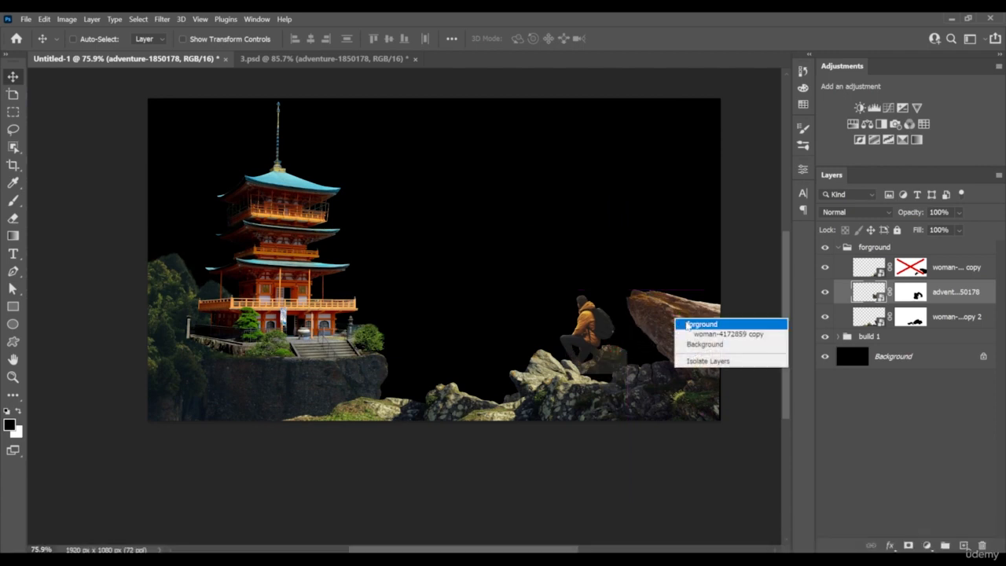
click(696, 334)
drag(695, 334, 692, 323)
key(ctrl)
key(ctrl+shift+t)
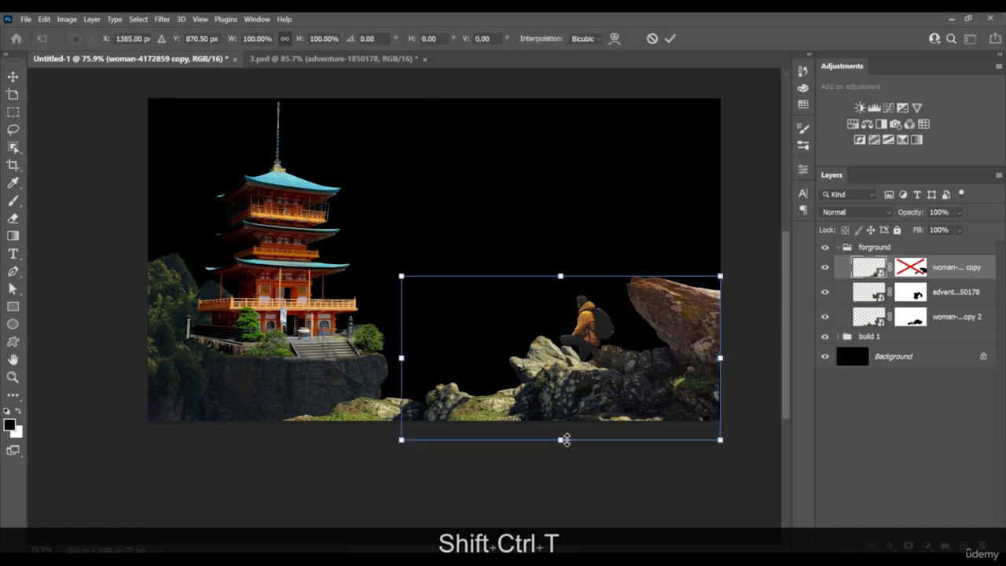
drag(561, 439, 562, 449)
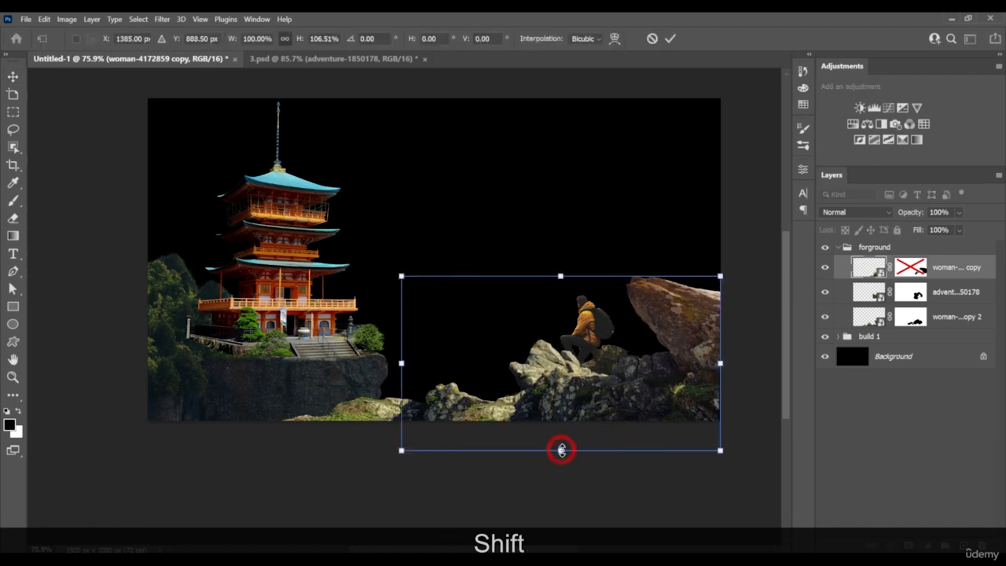
drag(605, 417, 609, 422)
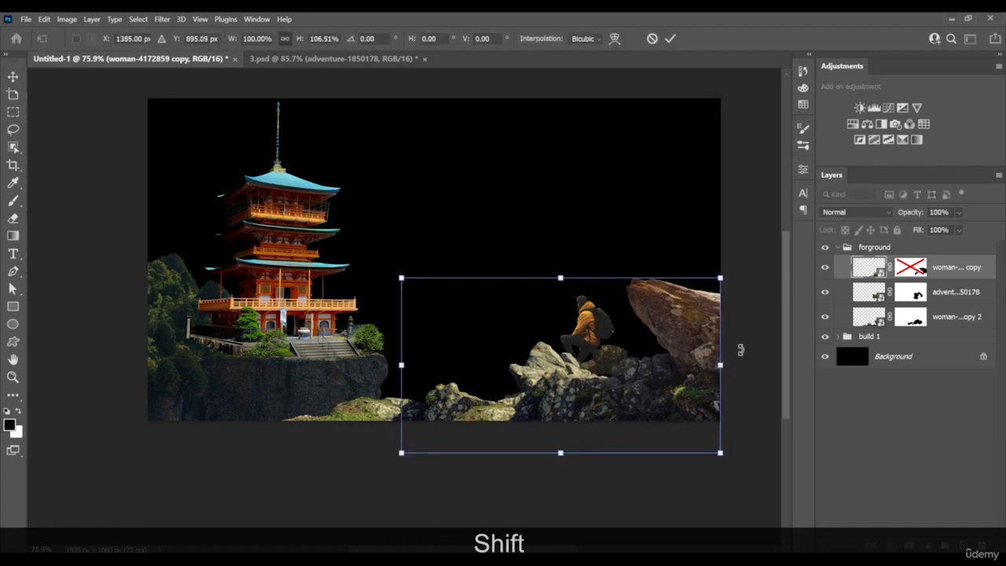
Distort the rock copy by pulling three of its corners outward or inward, apply the transform and nudge the rock into place
drag(401, 454, 373, 467)
drag(393, 277, 400, 288)
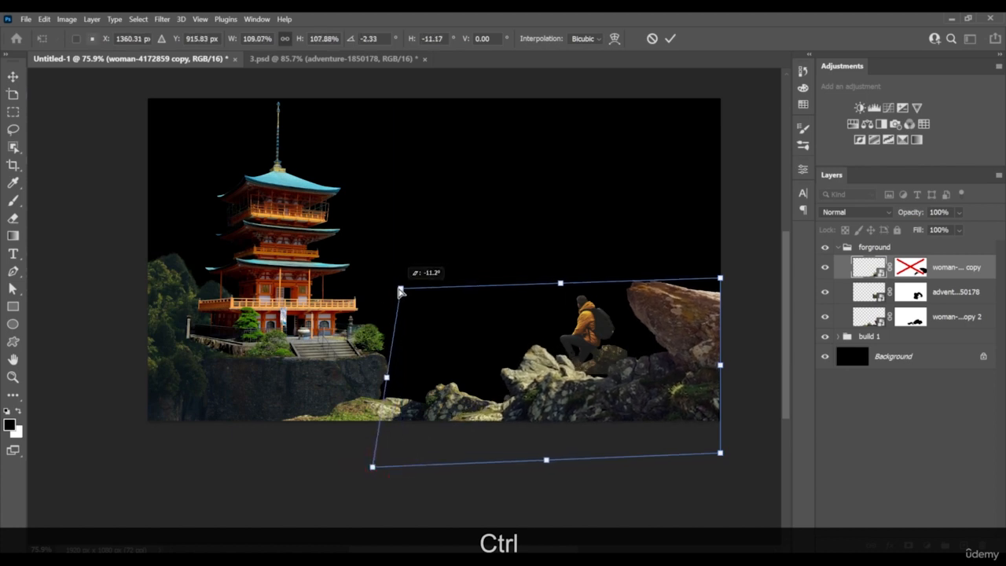
drag(721, 278, 725, 270)
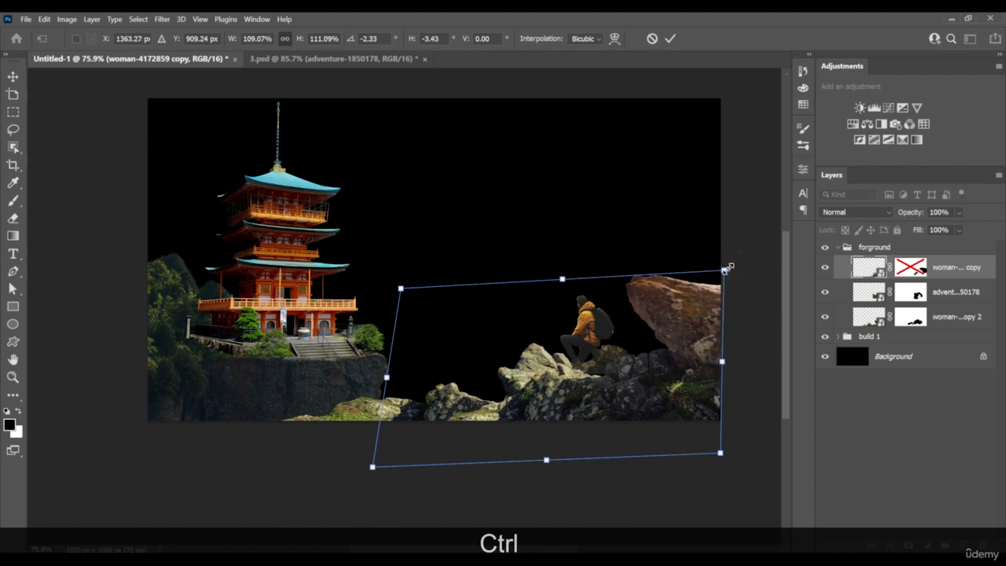
key(ctrl+Return)
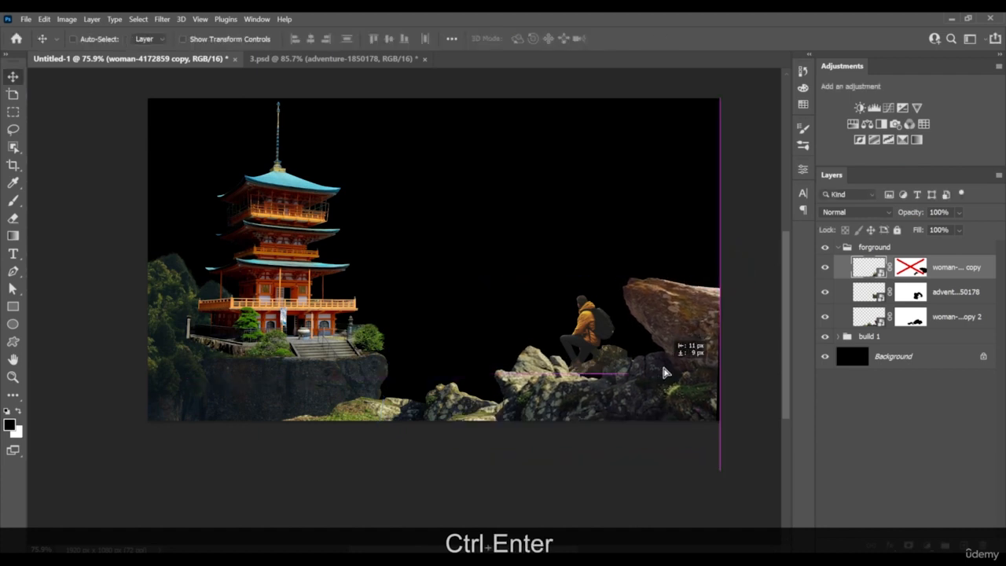
drag(666, 363, 669, 366)
Re-enable the rock copy's layer mask and clear its entire contents to white
scroll(586, 373, up, 5)
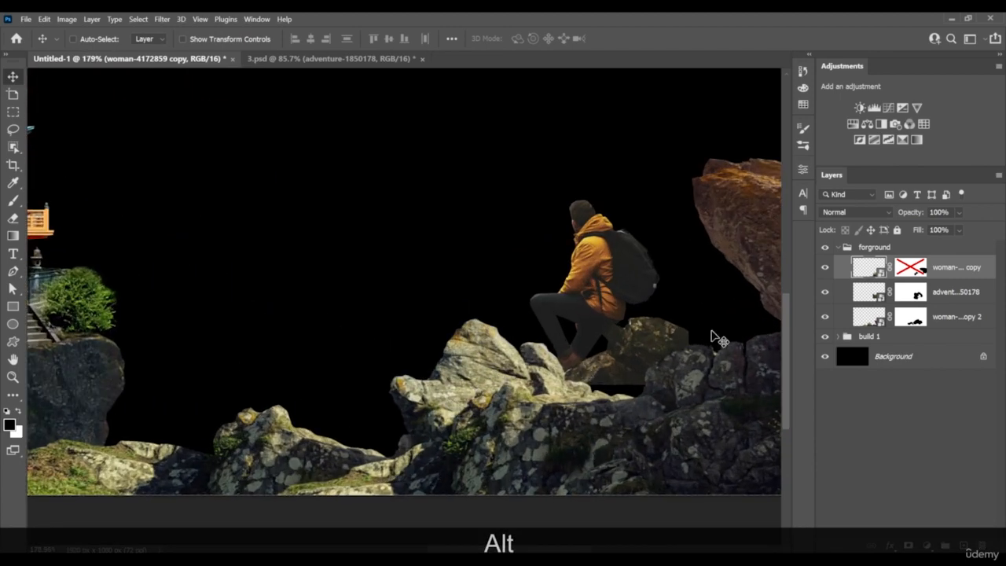
click(912, 268)
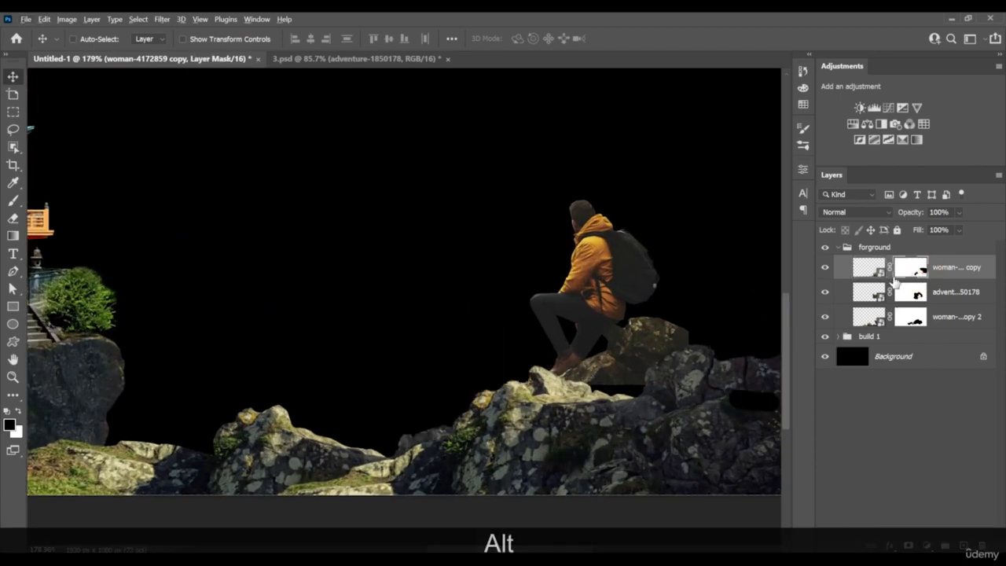
scroll(544, 383, up, 3)
click(896, 271)
key(ctrl+a)
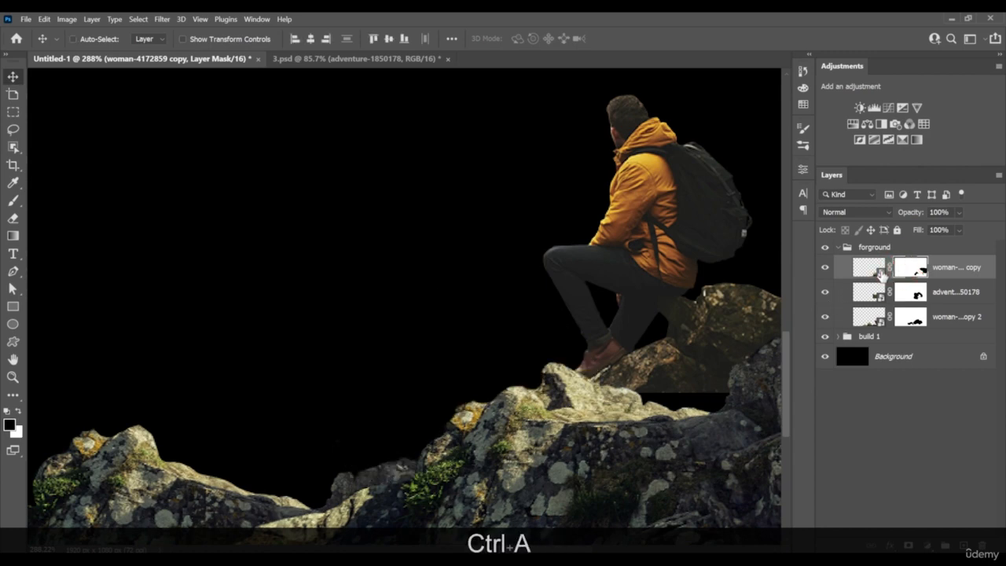
key(BackSpace)
Paint black on the rock copy's mask with a 15 px brush along the lower rock's contour, hide the pale peak and deselect
key(b)
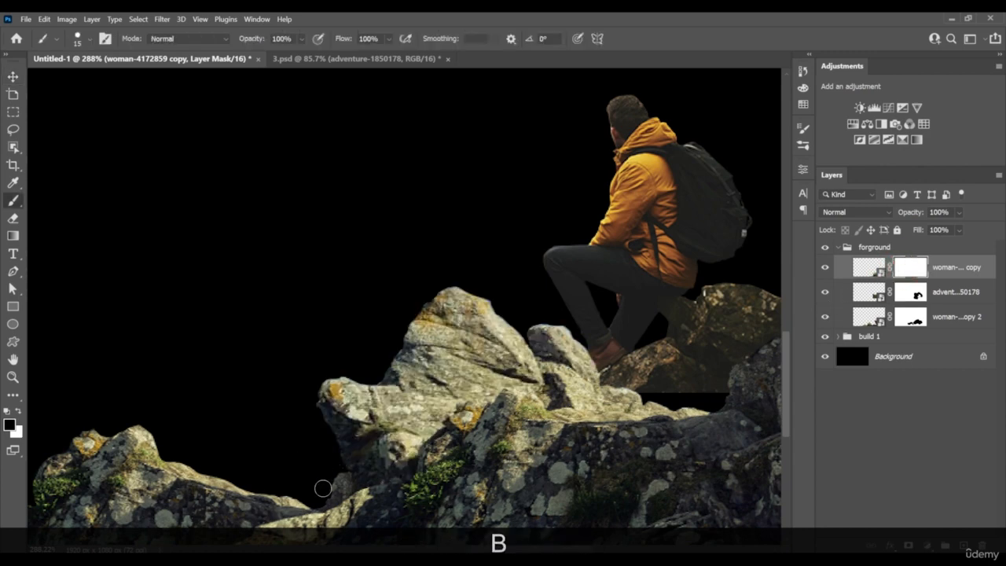
drag(347, 467, 508, 381)
key(x)
key(x)
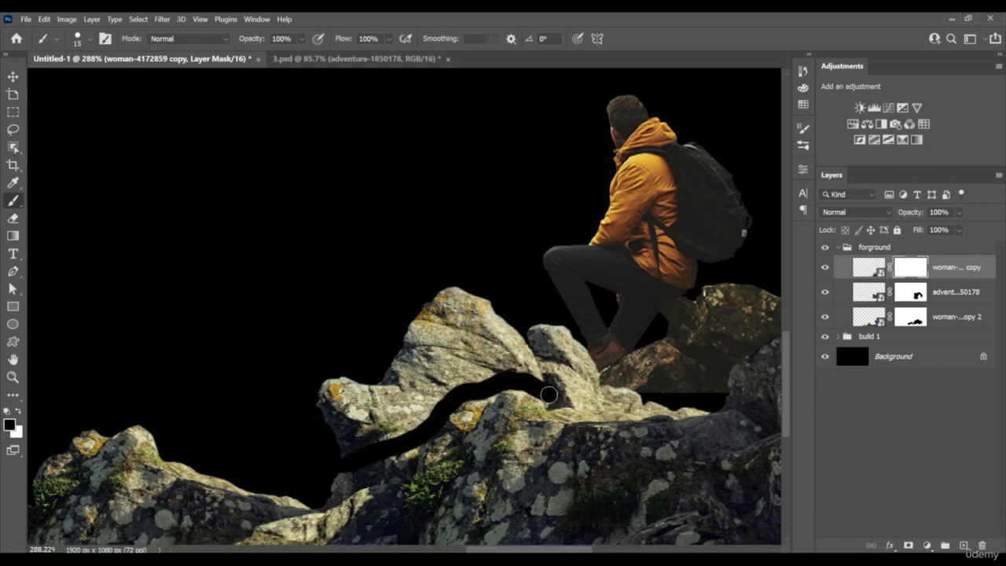
mouse_move(579, 399)
mouse_down()
mouse_move(640, 397)
mouse_move(571, 377)
mouse_move(593, 350)
mouse_move(505, 357)
mouse_move(409, 425)
mouse_move(329, 462)
mouse_move(318, 451)
mouse_move(323, 423)
mouse_move(390, 408)
mouse_move(514, 316)
mouse_move(415, 359)
mouse_up()
key(bracketright)
key(v)
alt+scroll(529, 353, down, 3)
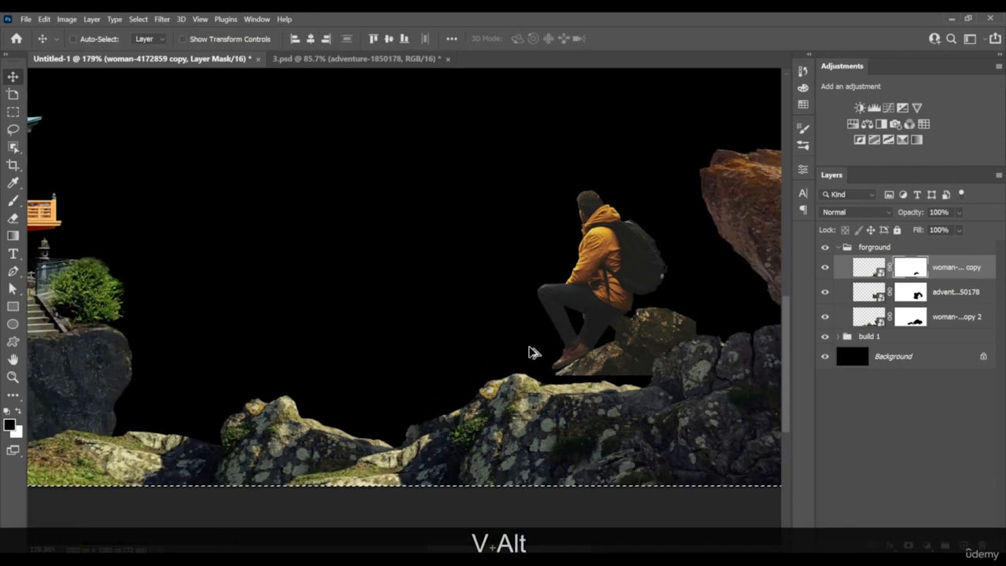
drag(529, 353, 485, 343)
key(ctrl+d)
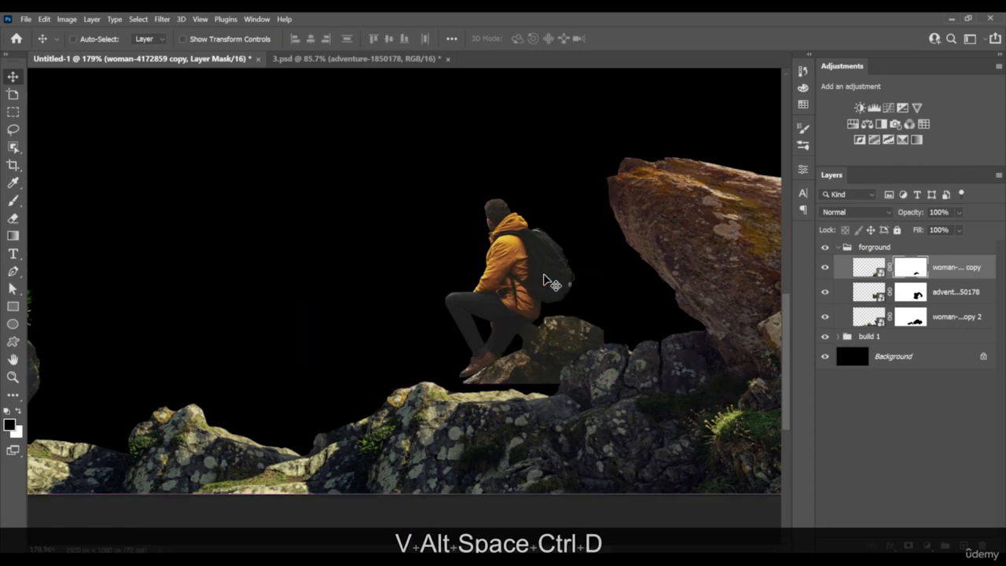
Move the adventure-1850178 hiker layer down so the feet rest on the foreground rock
click(833, 300)
drag(530, 306, 584, 350)
scroll(554, 334, down, 9)
scroll(539, 341, up, 5)
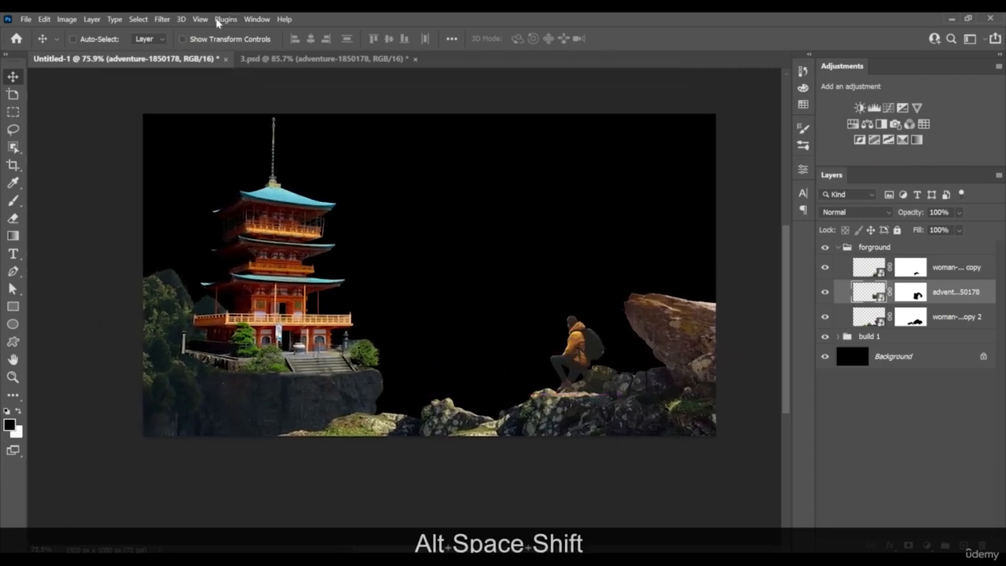
Add a new guide layout with 3 columns and 3 rows for the rule of thirds
click(201, 20)
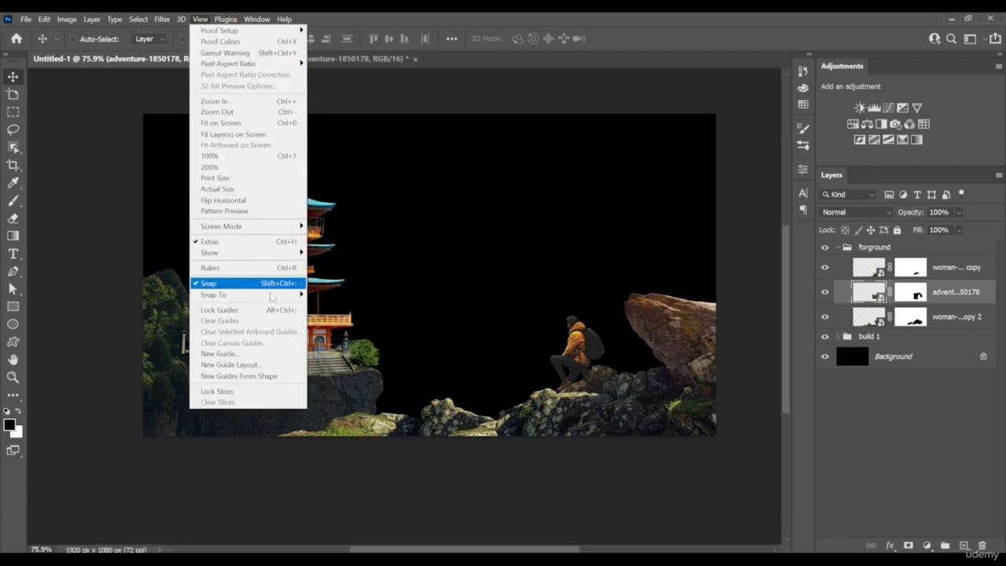
click(261, 366)
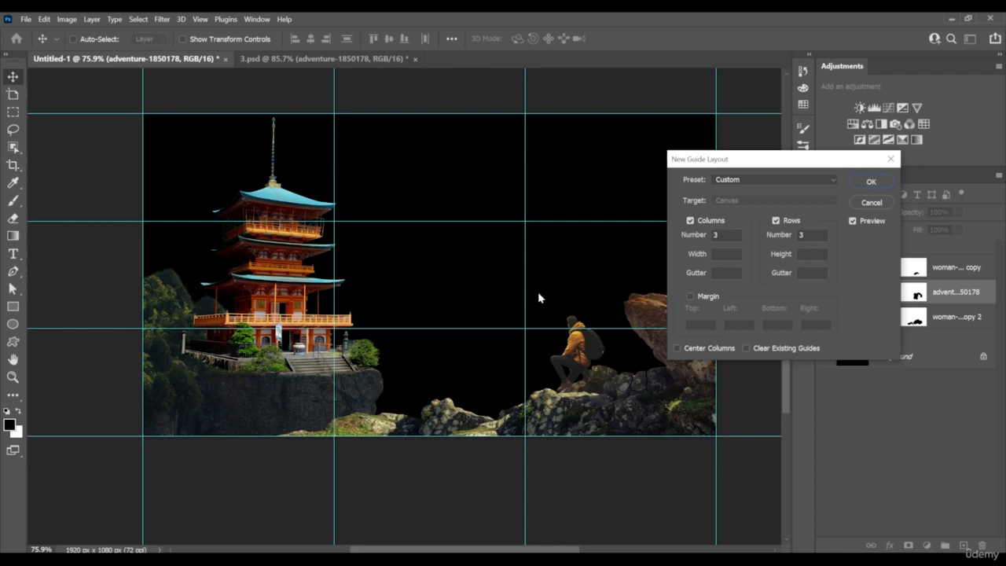
key(space)
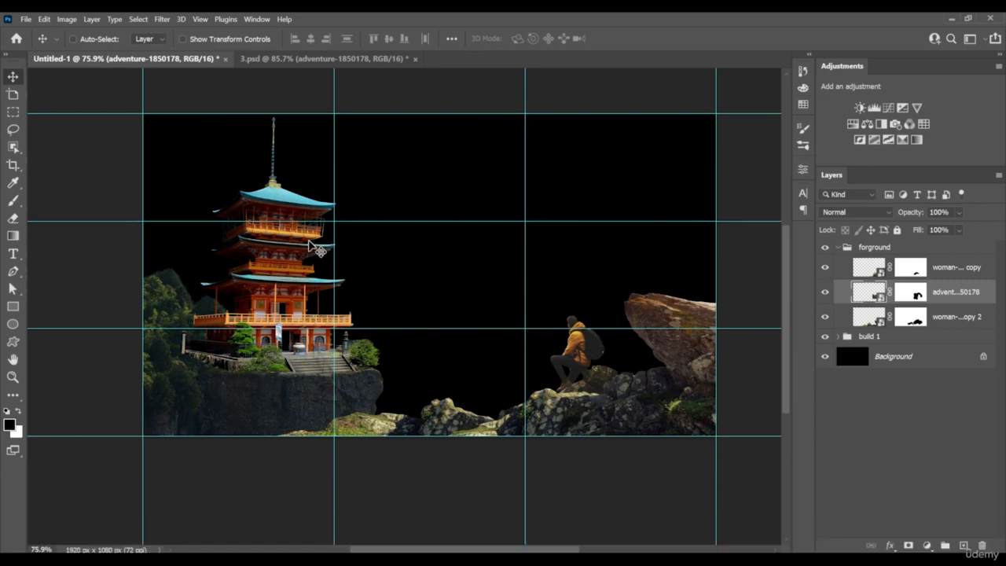
right_click(270, 393)
click(335, 226)
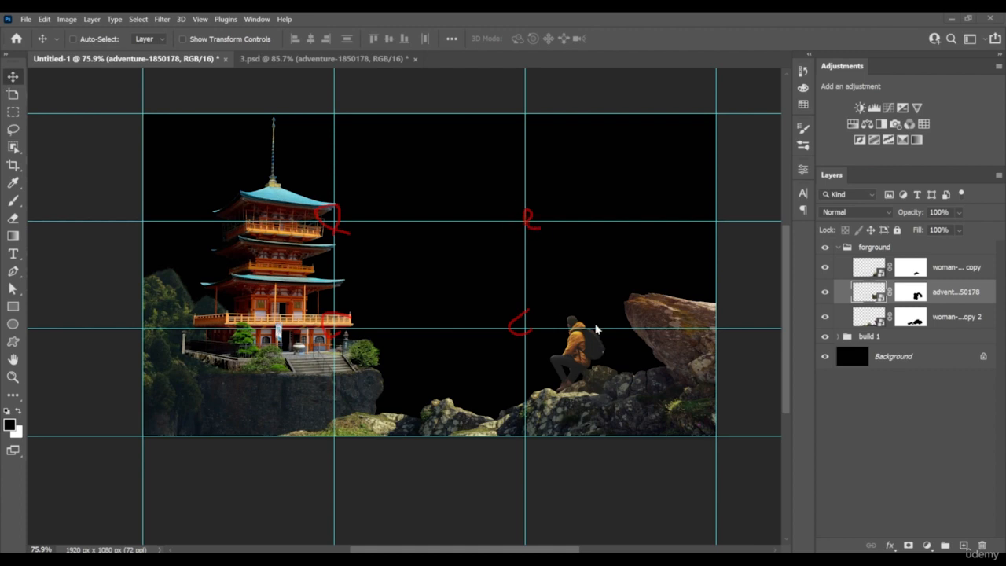
mouse_move(581, 390)
mouse_down()
mouse_move(537, 358)
mouse_move(601, 309)
mouse_up()
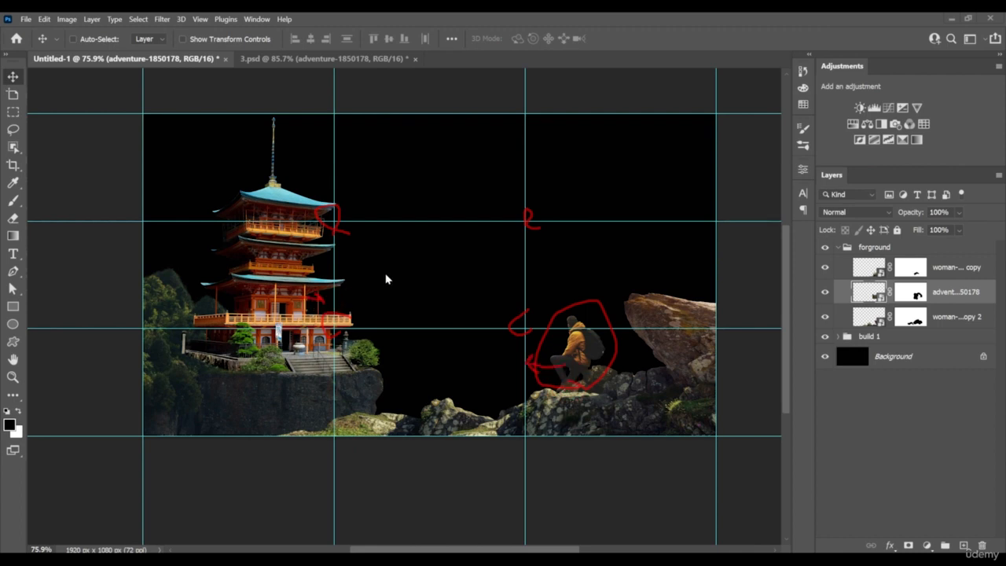
key(Escape)
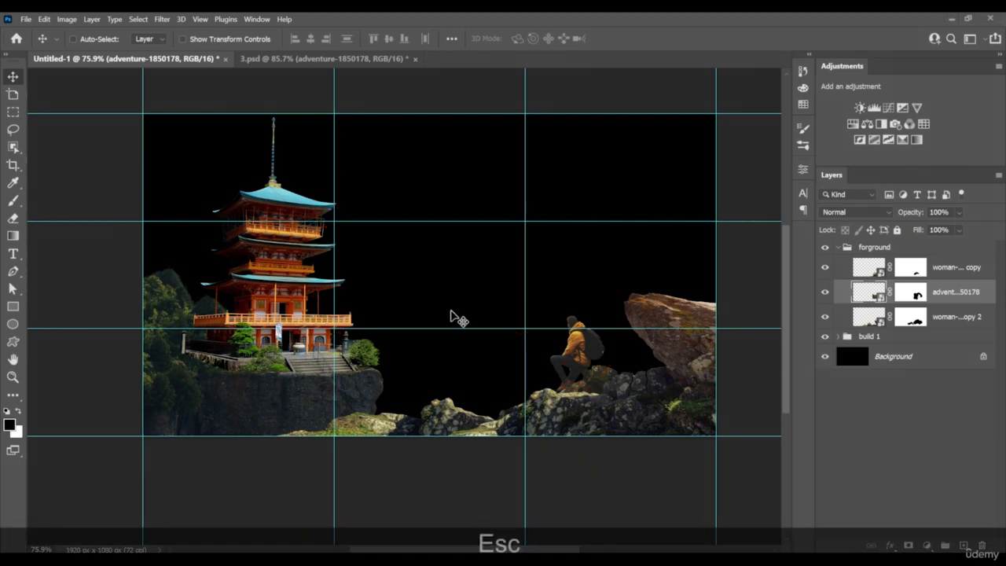
Move the forground group left so the hiker sits at the second vertical guide, and scale the group to about 96%
click(951, 270)
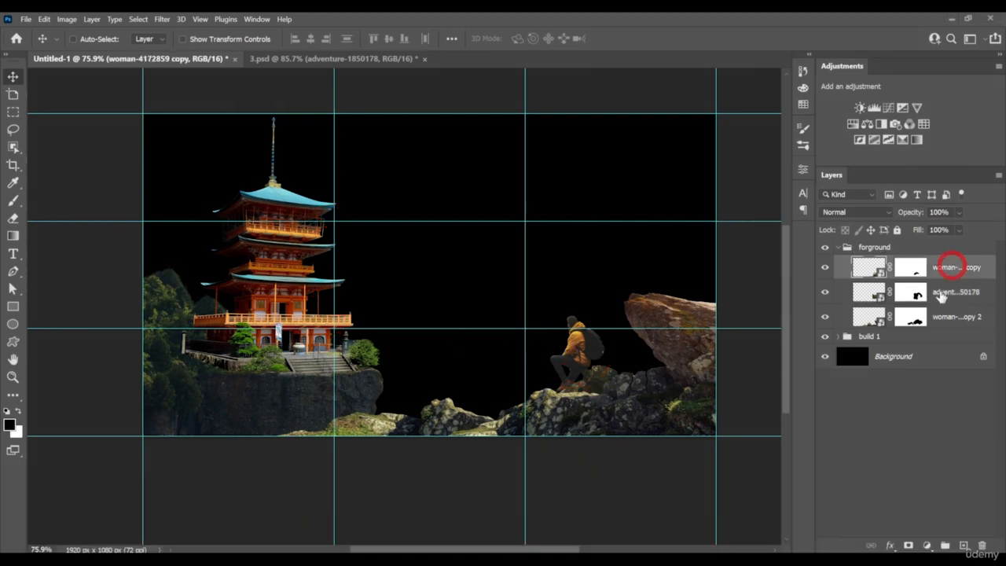
click(927, 247)
drag(629, 407, 609, 404)
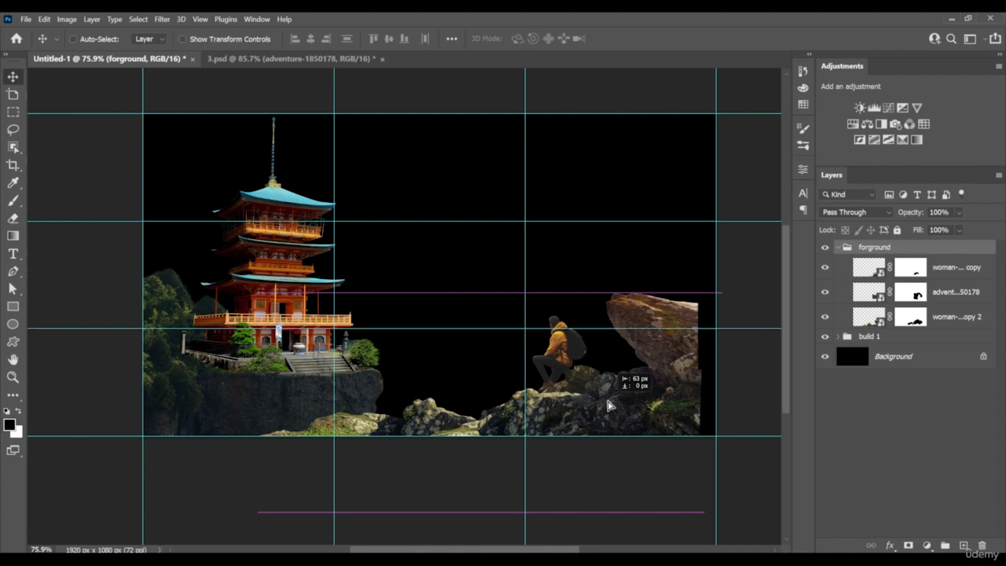
drag(609, 405, 595, 405)
key(ctrl+t)
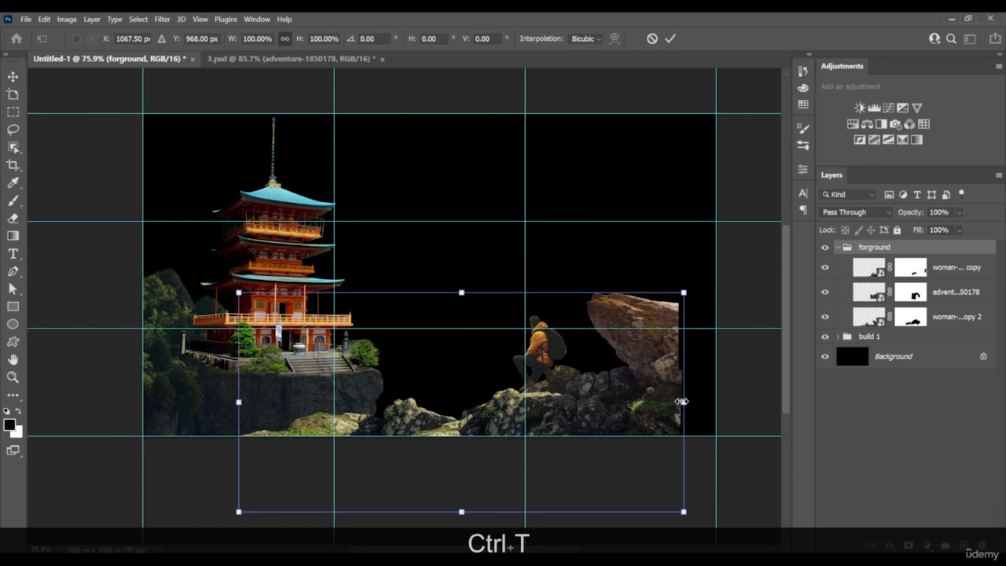
mouse_move(682, 401)
mouse_down()
mouse_move(699, 401)
mouse_move(668, 399)
mouse_up()
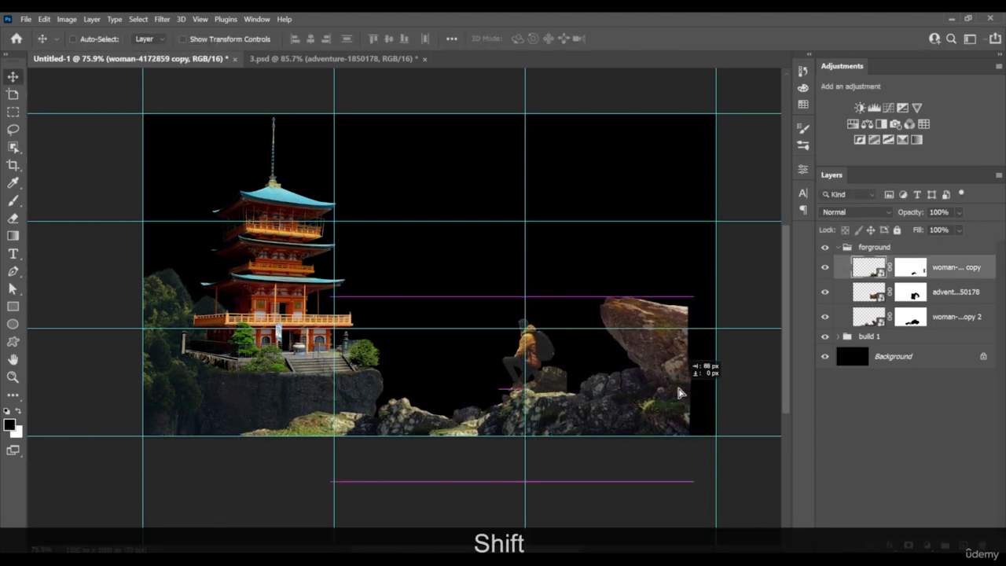
Move the rock copy right to the canvas edge and shift the hiker right onto its rock beside the second vertical guide
drag(674, 388, 704, 389)
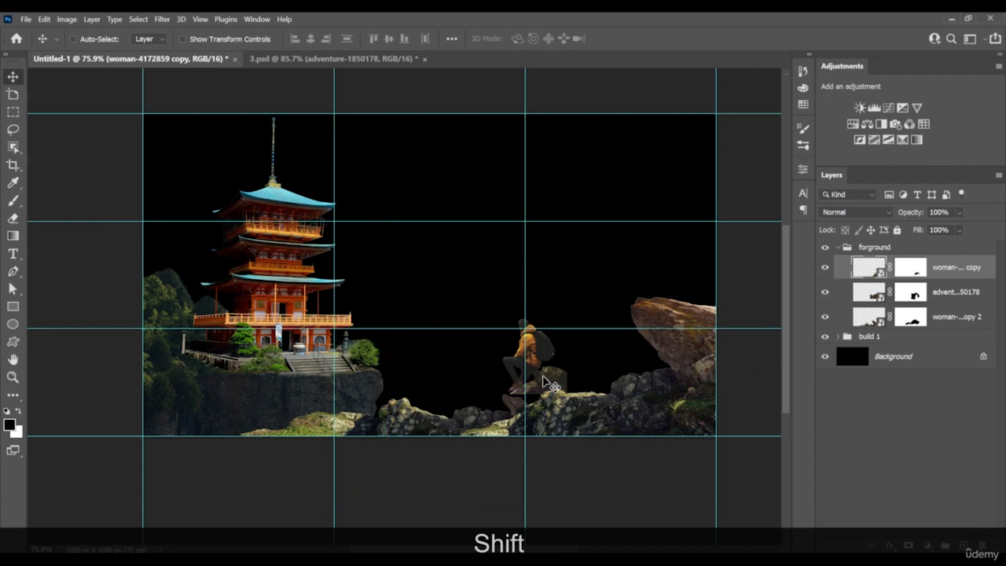
right_click(553, 382)
click(563, 393)
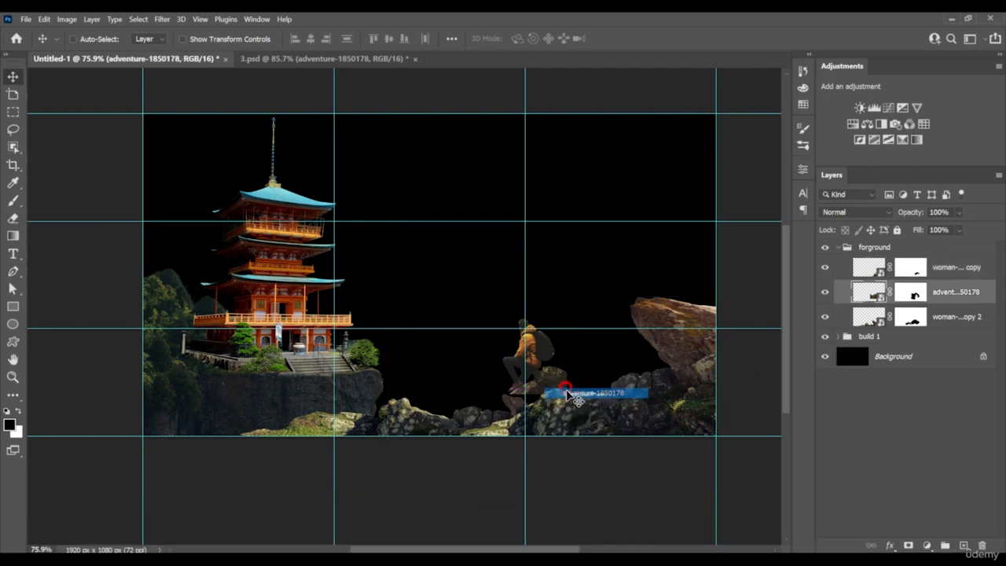
mouse_move(564, 392)
mouse_down()
mouse_move(582, 397)
mouse_move(548, 388)
mouse_up()
key(space)
mouse_move(549, 389)
mouse_down()
mouse_move(592, 389)
mouse_move(523, 392)
mouse_move(563, 390)
mouse_up()
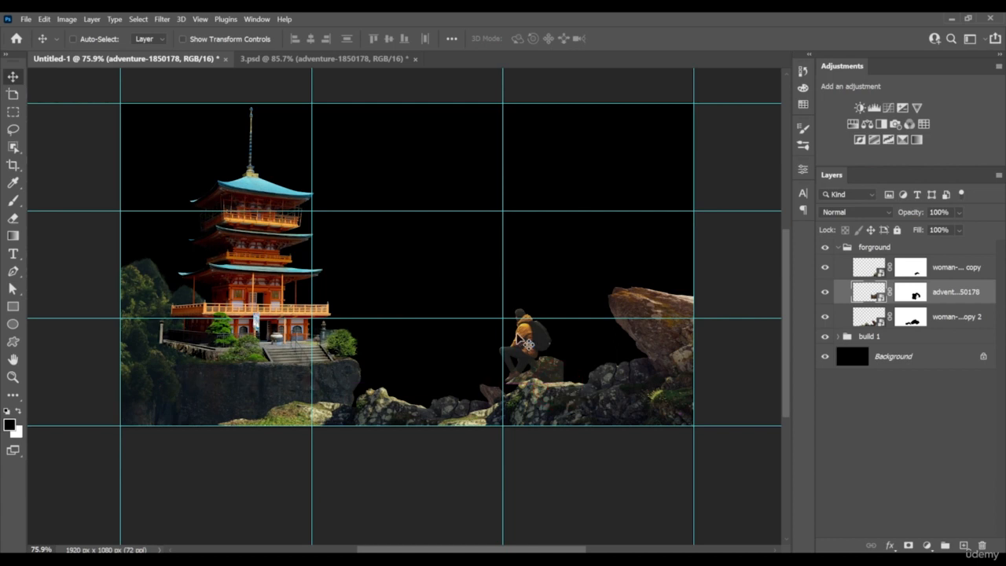
Duplicate the woman-4172859 copy rock layer, place the duplicate lowest in the forground group, and position it behind the seated hiker
right_click(629, 385)
click(639, 395)
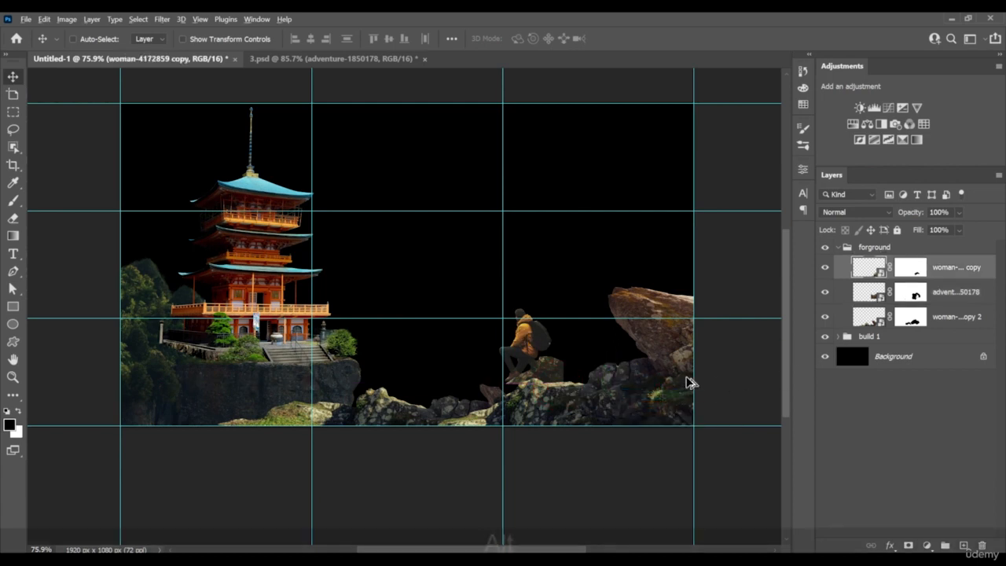
alt+scroll(601, 389, up, 2)
drag(576, 363, 539, 343)
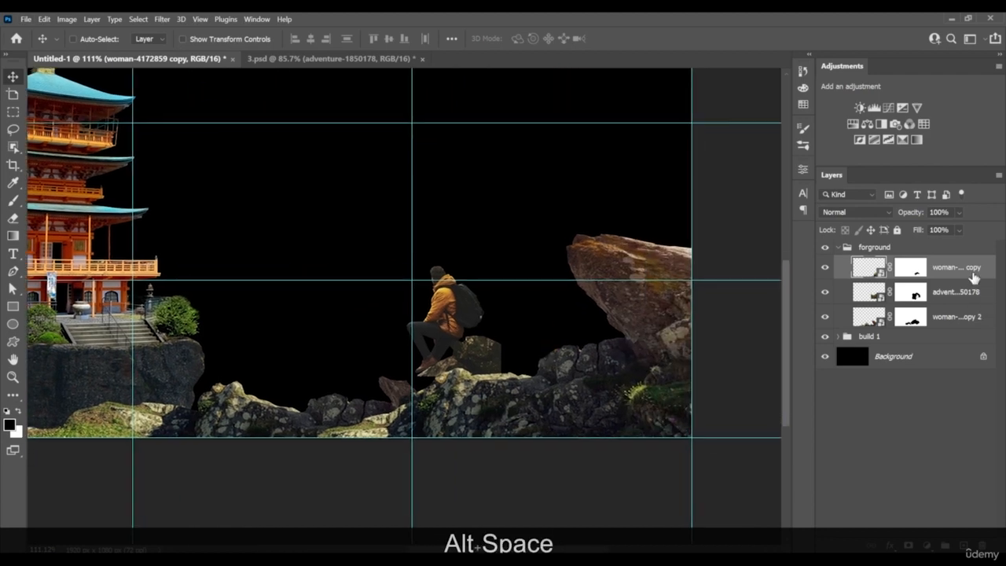
alt+drag(629, 394, 601, 307)
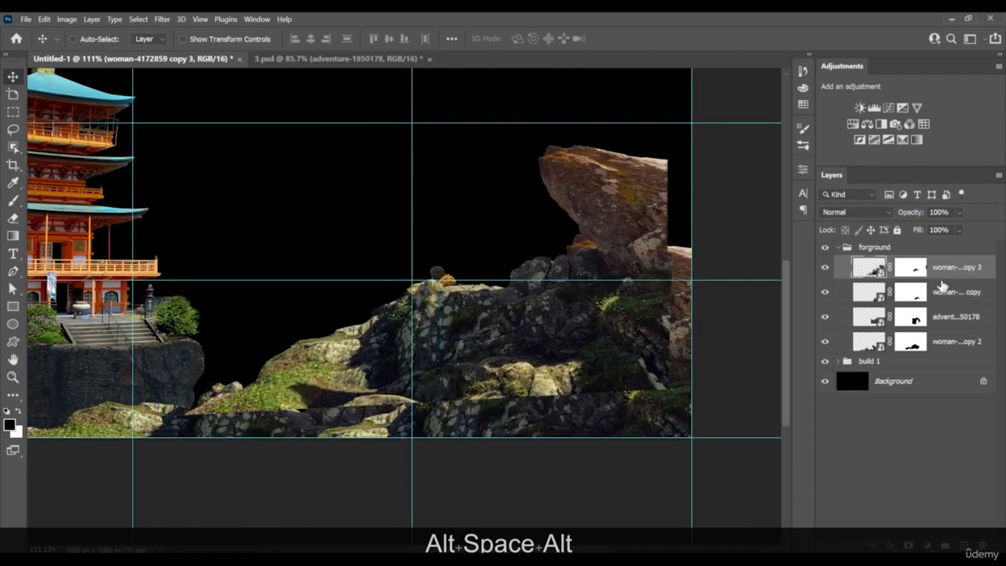
drag(952, 269, 945, 353)
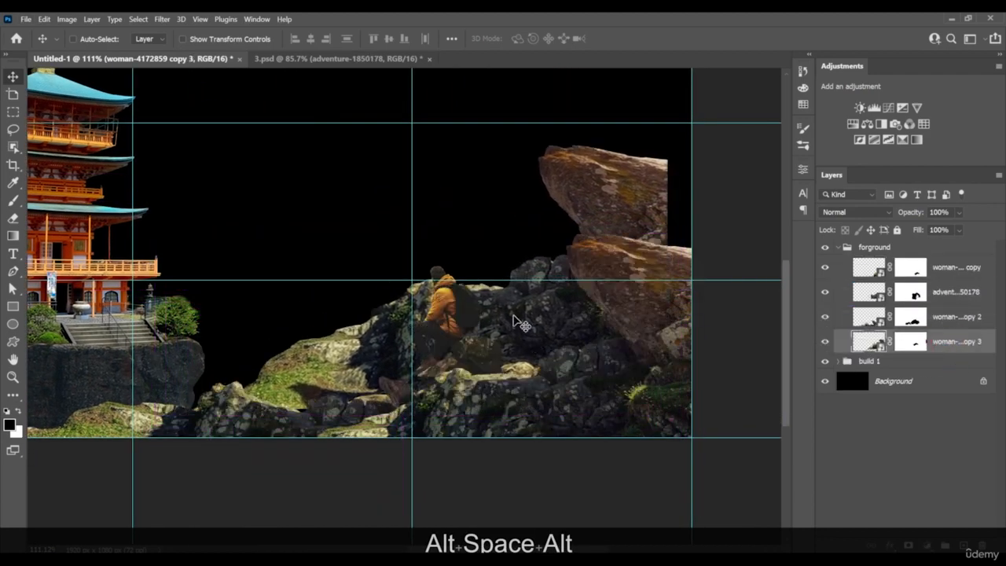
drag(523, 322, 565, 361)
Paint black on the woman-4172859 copy 3 mask with a 150 px brush to hide the surplus upper rock
scroll(564, 361, down, 2)
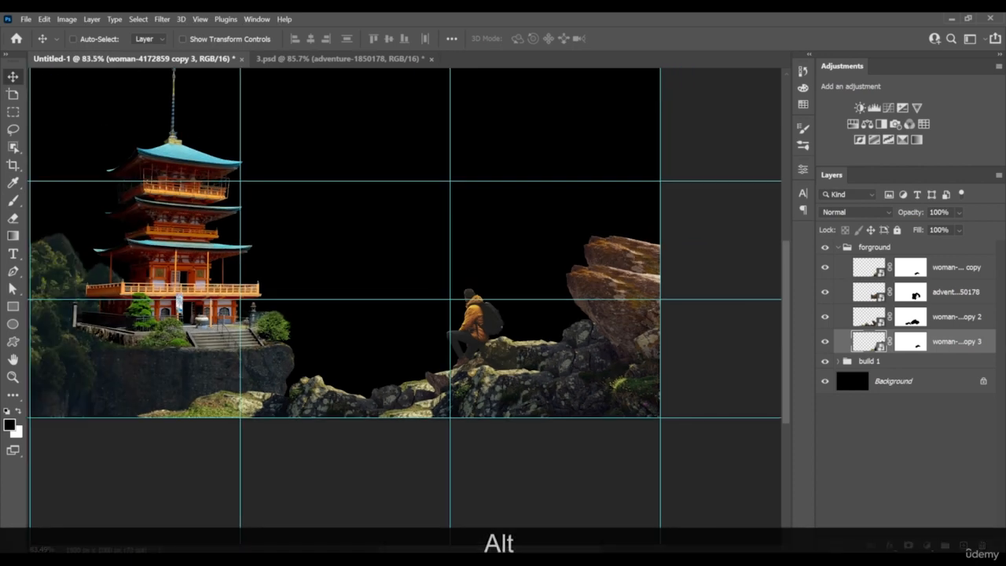
click(912, 342)
key(b)
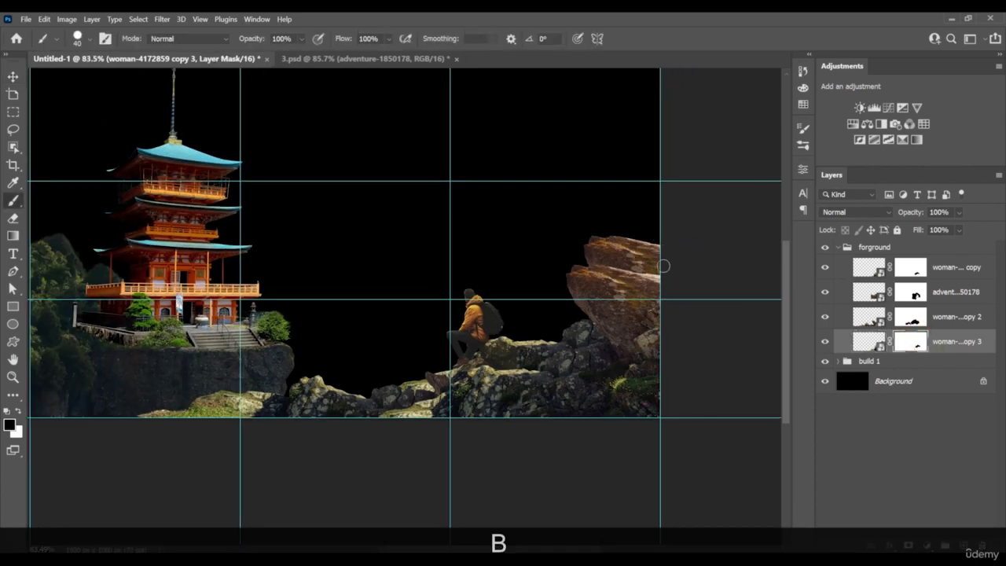
key(bracketright)
key(bracketright)
key(bracketright)
key(bracketright)
key(bracketright)
key(bracketright)
key(bracketright)
key(bracketright)
mouse_move(640, 290)
mouse_down()
mouse_move(662, 235)
mouse_move(600, 264)
mouse_move(590, 322)
mouse_move(554, 330)
mouse_move(583, 332)
mouse_move(573, 357)
mouse_move(538, 314)
mouse_up()
Paint black on the adventure-1850178 mask with a 35 px brush to remove the hard rock edge below the hiker's feet
key(z)
mouse_move(579, 335)
mouse_down()
mouse_move(547, 337)
mouse_move(572, 341)
mouse_up()
drag(465, 352, 519, 357)
key(b)
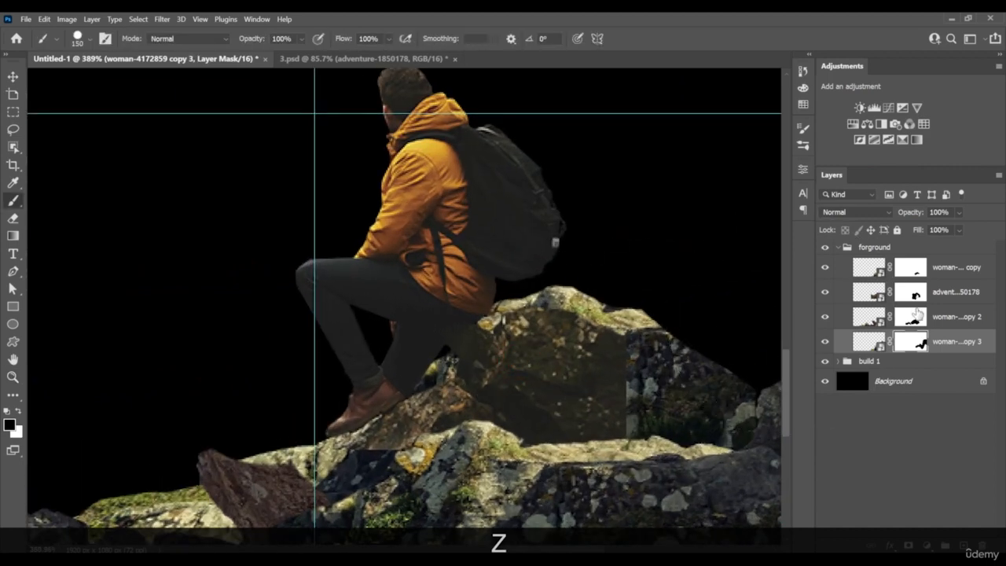
click(956, 321)
click(953, 293)
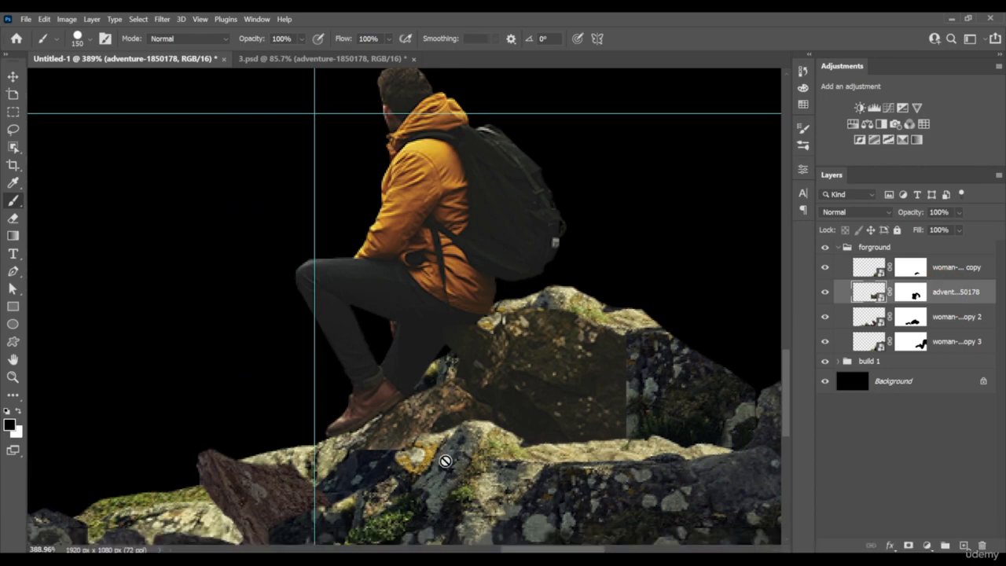
click(921, 298)
key(b)
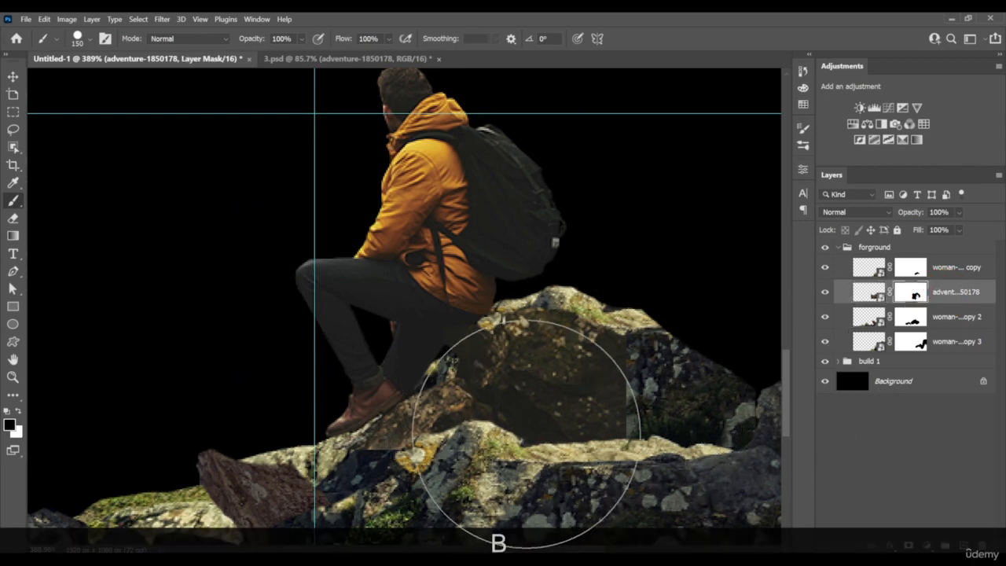
key(bracketleft)
key(bracketleft)
key(bracketleft)
key(bracketleft)
key(bracketleft)
key(bracketleft)
key(bracketleft)
key(bracketleft)
key(bracketleft)
key(bracketleft)
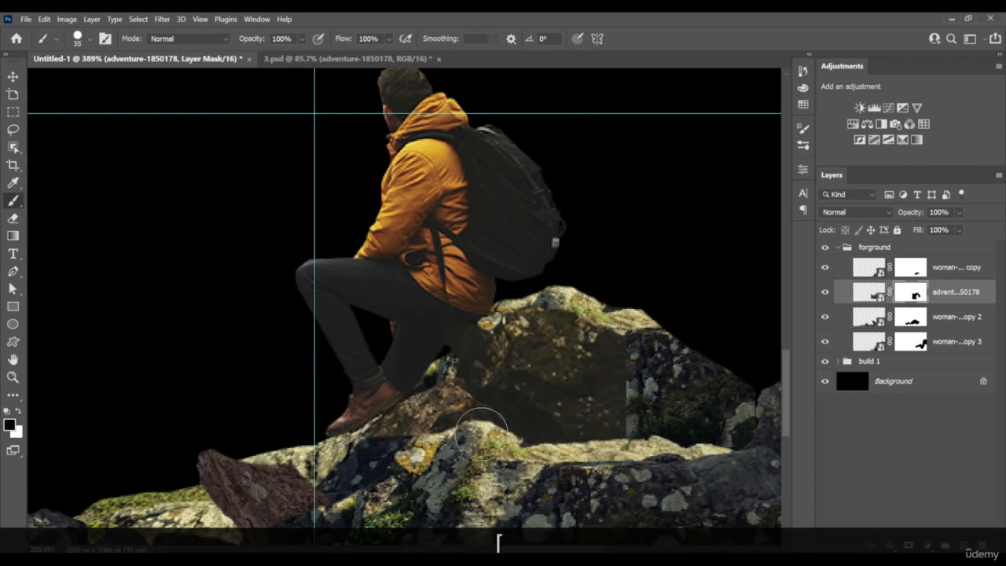
Move the build 1 group slightly right, keeping its height, so the pagoda sits closer to the first vertical guide
key(z)
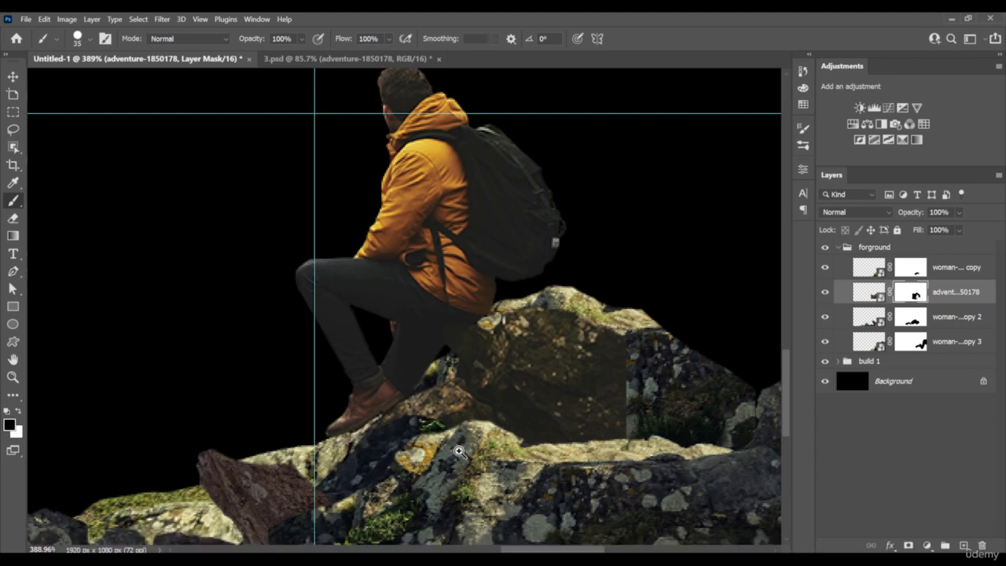
mouse_move(460, 448)
mouse_down()
mouse_move(402, 470)
mouse_move(595, 440)
mouse_up()
key(space)
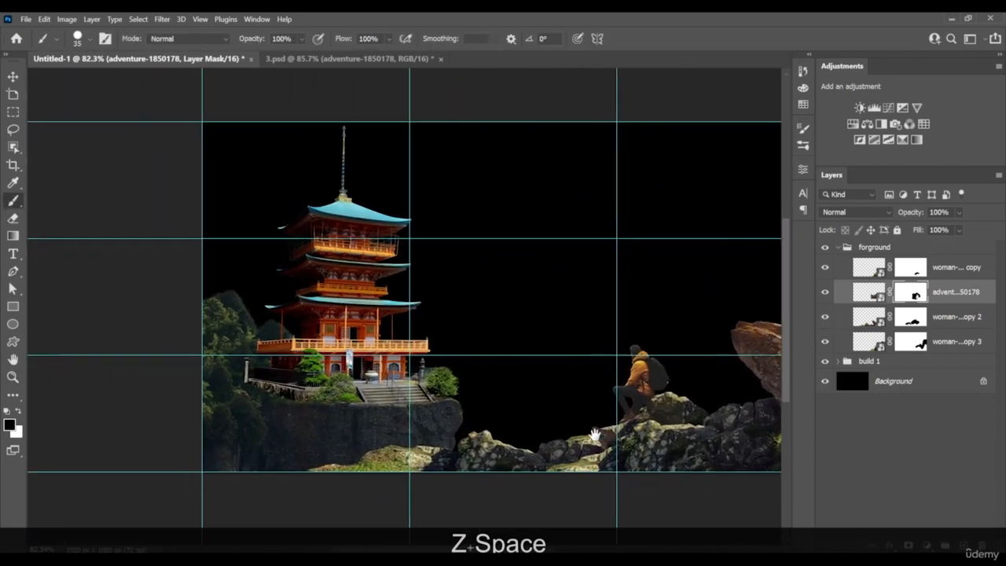
click(900, 366)
key(v)
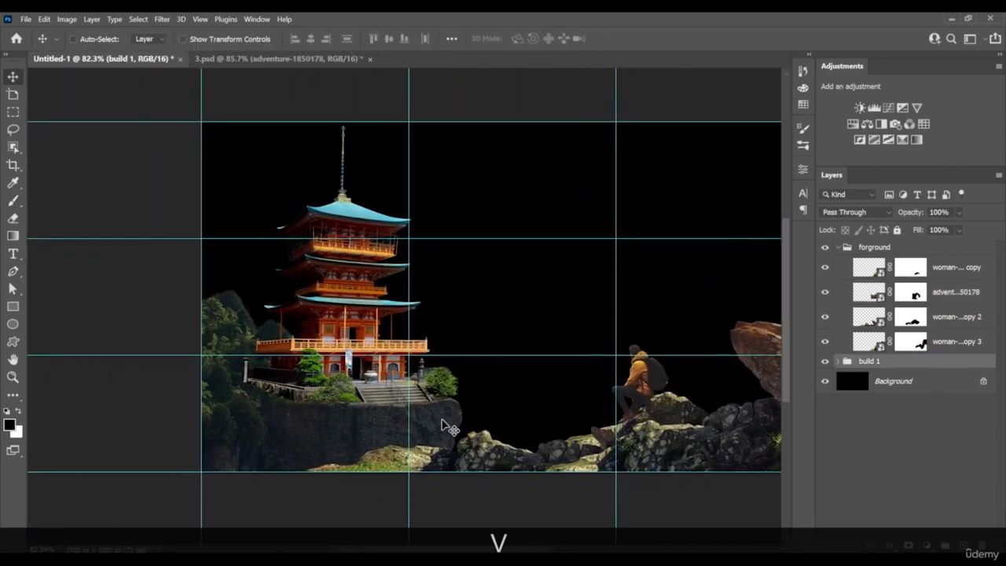
drag(442, 423, 469, 422)
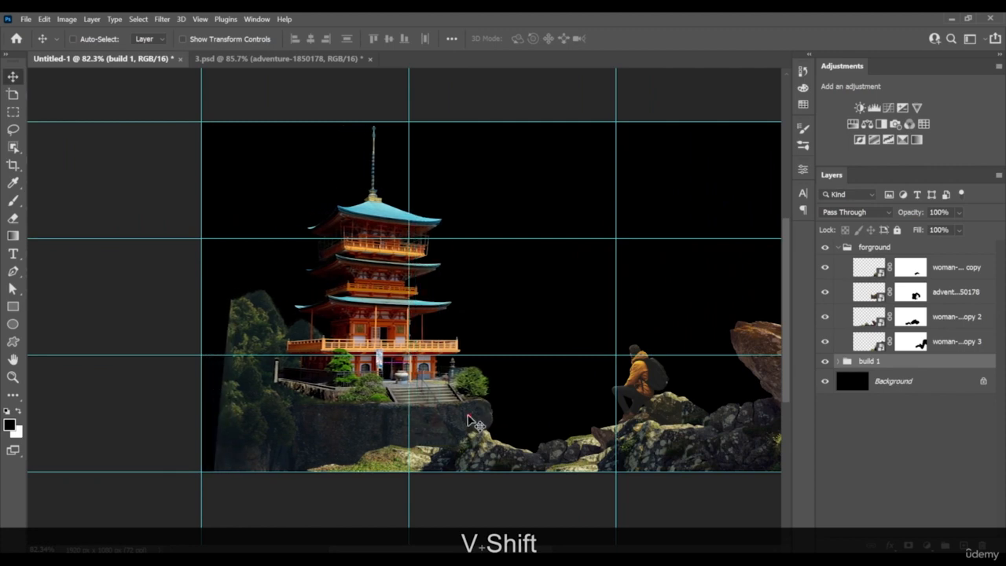
Transform the canyon-1740973 layer so its cliff and trees fill the gap at the canvas's left edge
right_click(434, 433)
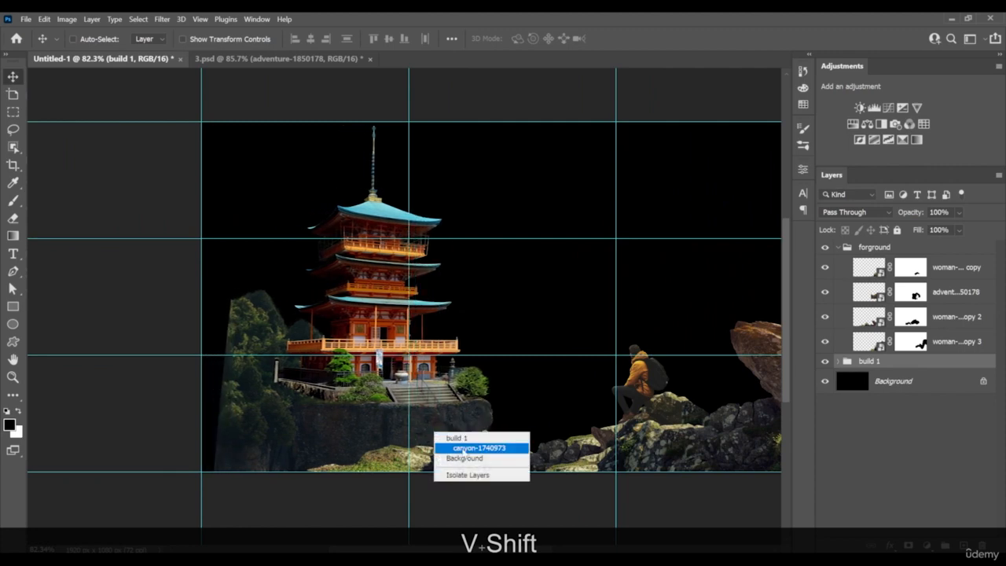
click(463, 449)
key(ctrl+t)
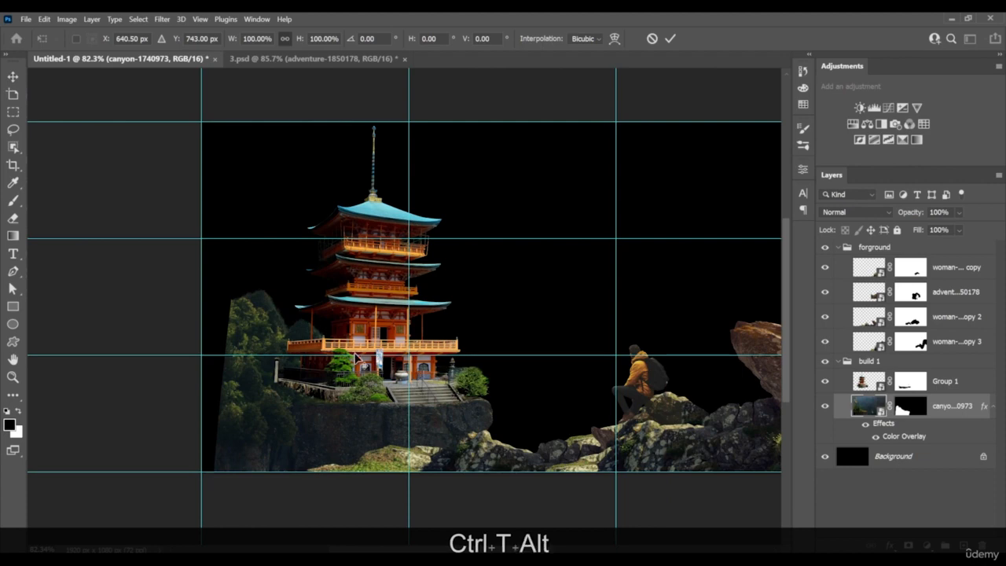
scroll(358, 358, down, 5)
drag(613, 358, 648, 357)
drag(573, 375, 571, 371)
key(Return)
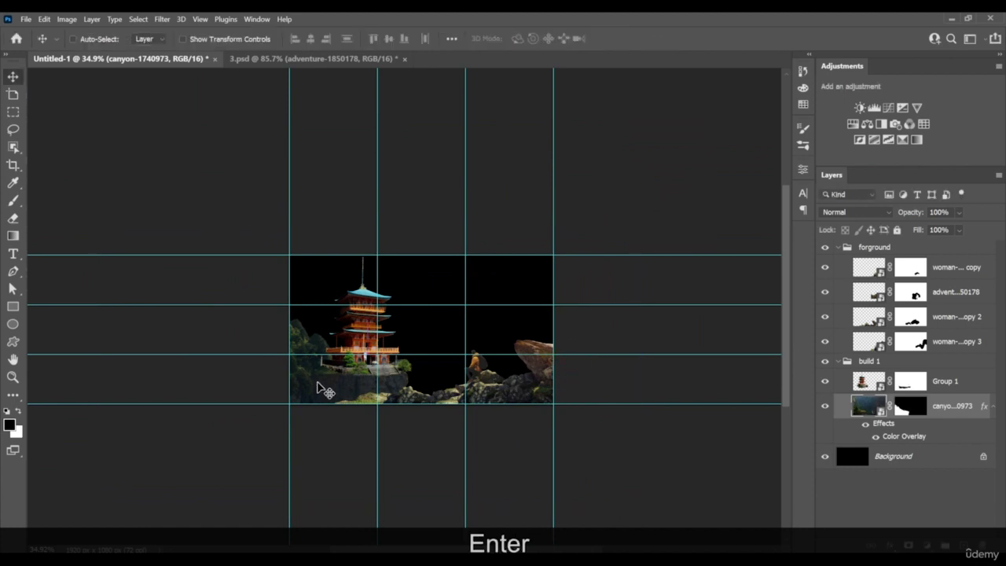
Hide the rule-of-thirds guides over the composition
scroll(326, 386, up, 5)
key(ctrl)
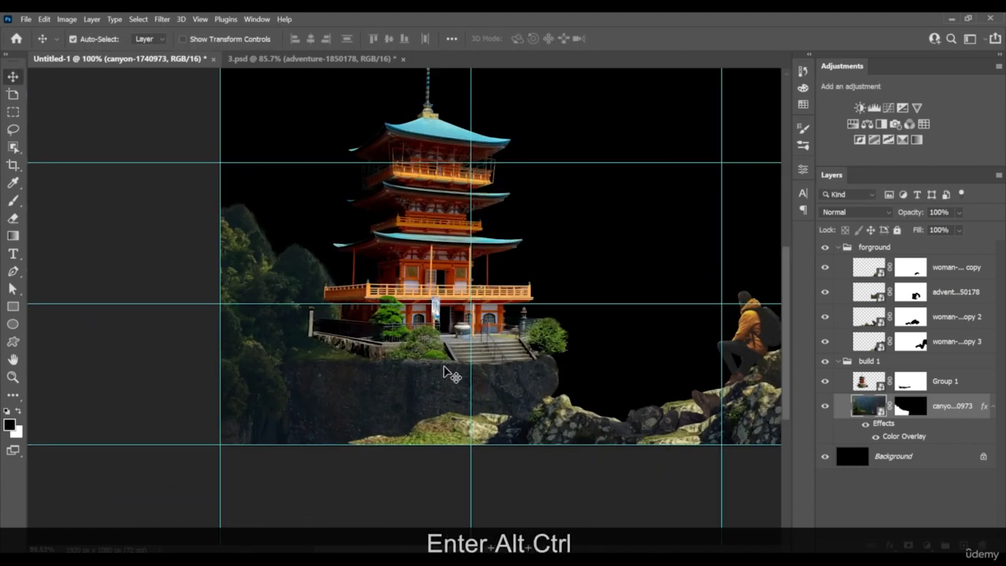
key(ctrl+semicolon)
key(space)
drag(434, 326, 341, 360)
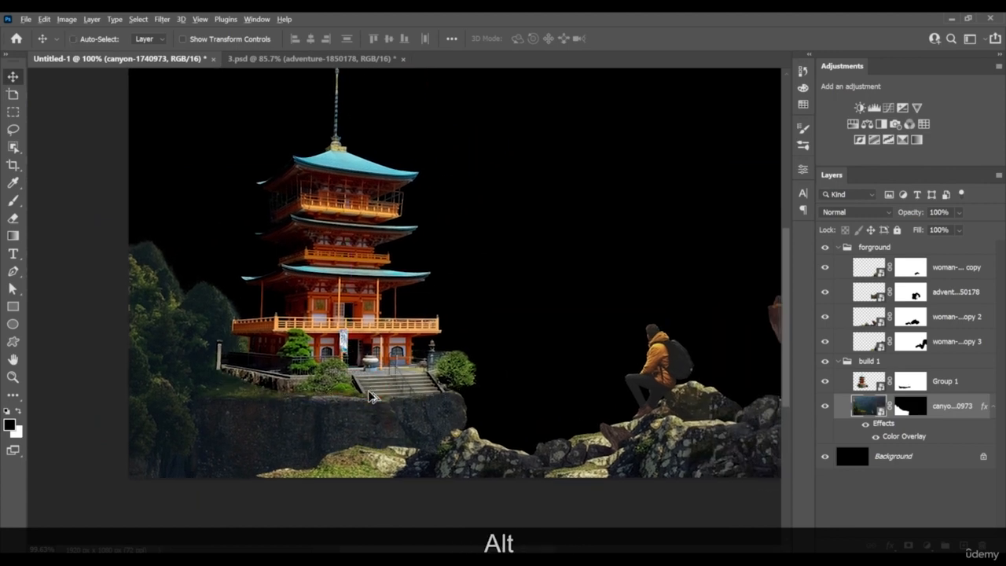
Duplicate the build 1 group and place the copy higher on the right side of the canvas
scroll(371, 395, down, 2)
scroll(371, 395, down, 1)
scroll(371, 394, up, 2)
key(space)
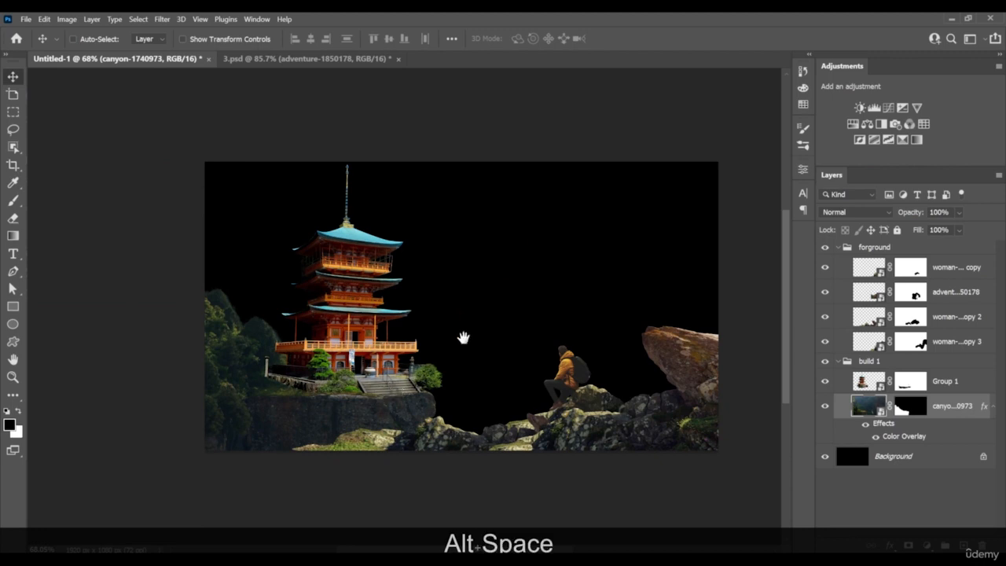
mouse_move(463, 337)
mouse_down()
mouse_move(440, 344)
mouse_move(473, 349)
mouse_up()
click(873, 360)
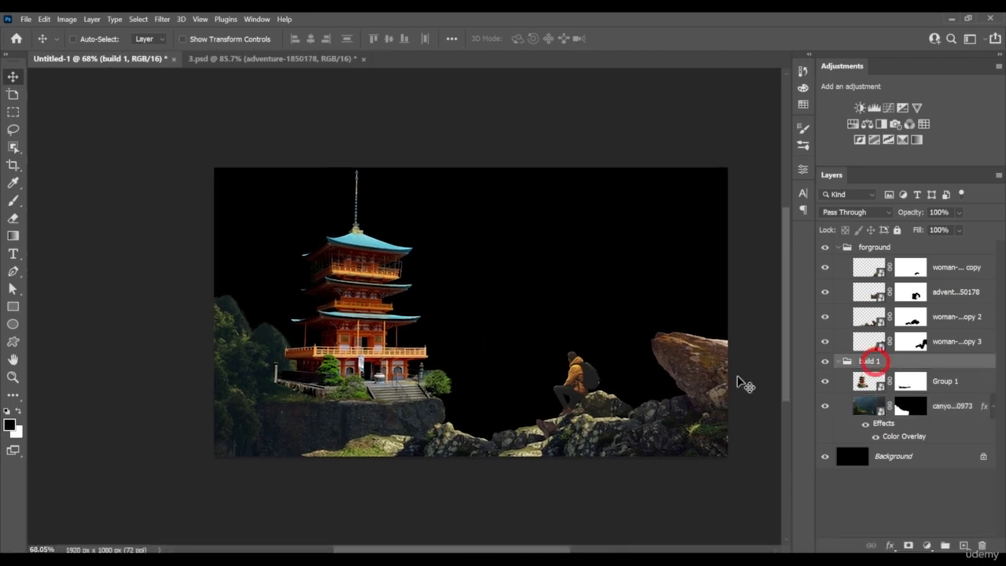
key(space)
drag(365, 363, 638, 309)
Free Transform the build 1 copy group and flip it horizontally
key(ctrl+t)
right_click(563, 298)
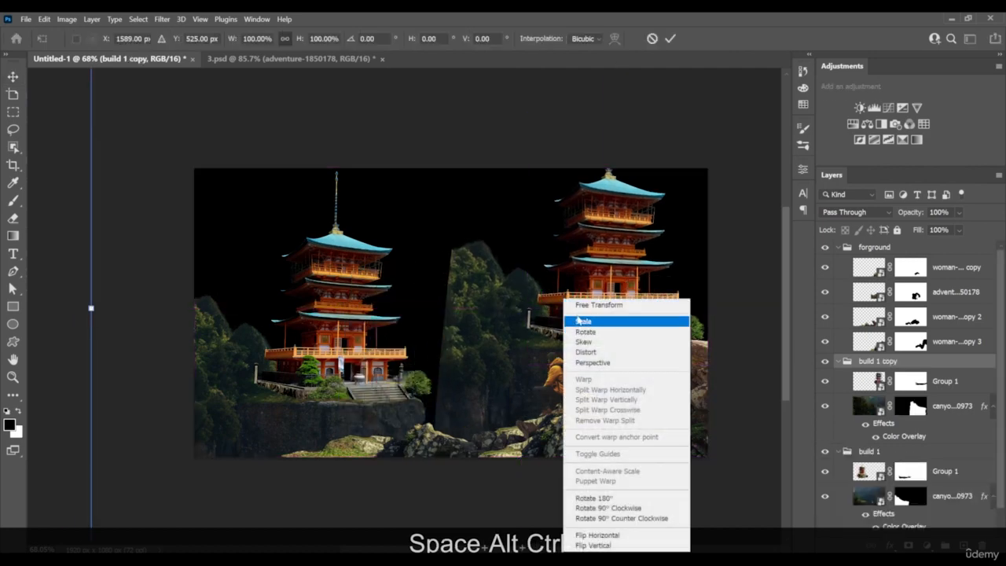
click(478, 307)
right_click(523, 327)
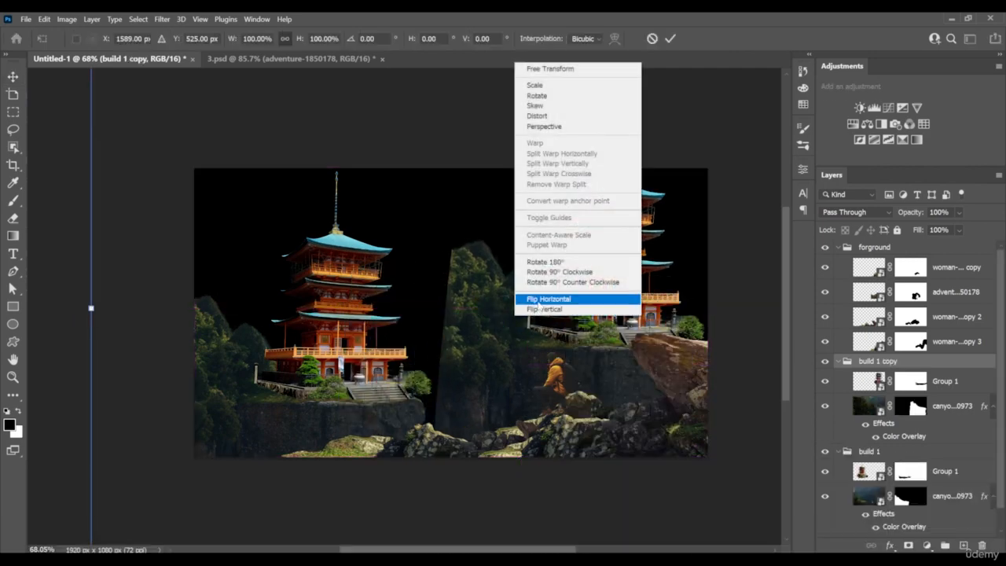
click(548, 299)
Scale the flipped build 1 copy group to about 62% and position it behind the hiker at the canvas's right edge
scroll(669, 292, down, 3)
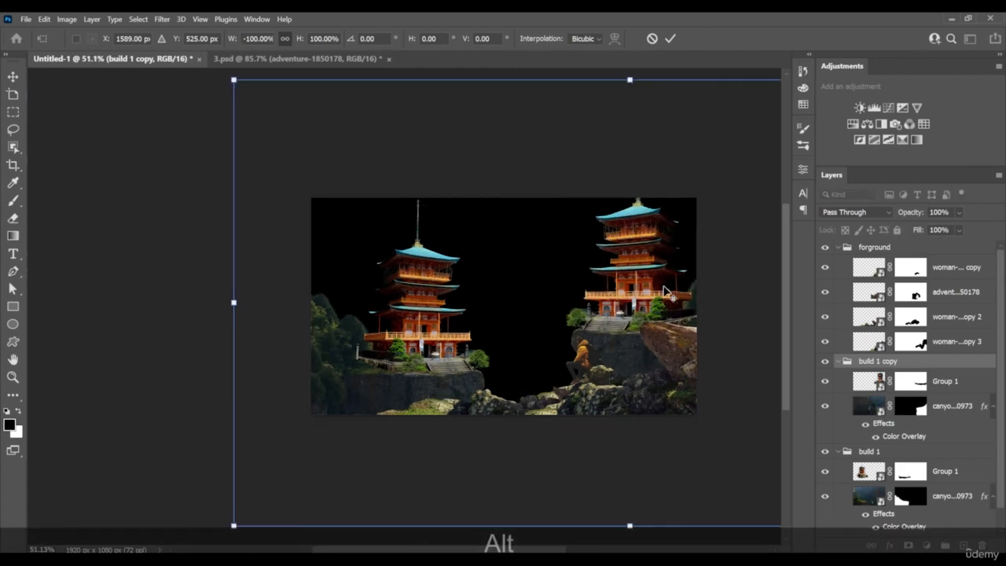
drag(668, 291, 578, 292)
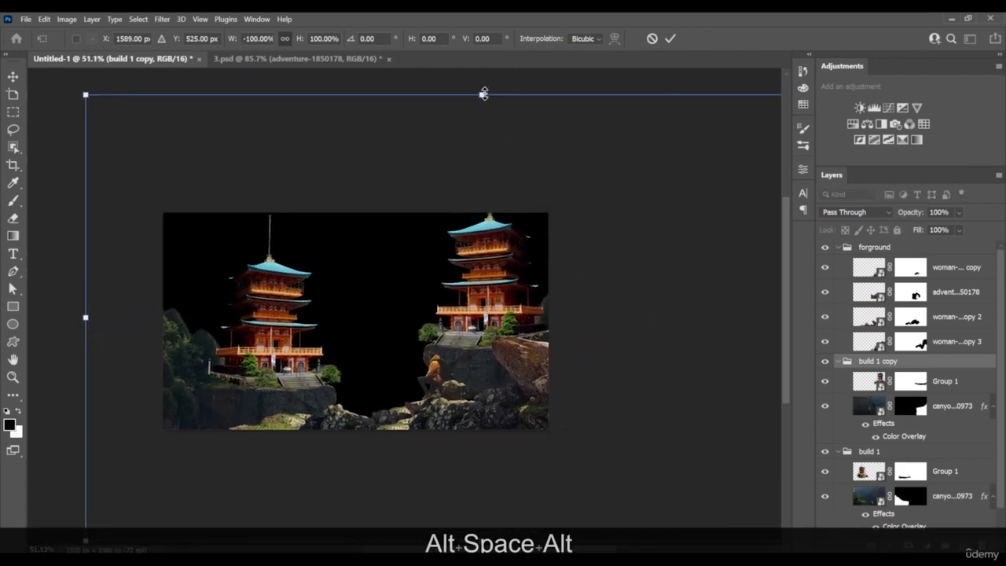
drag(482, 94, 488, 174)
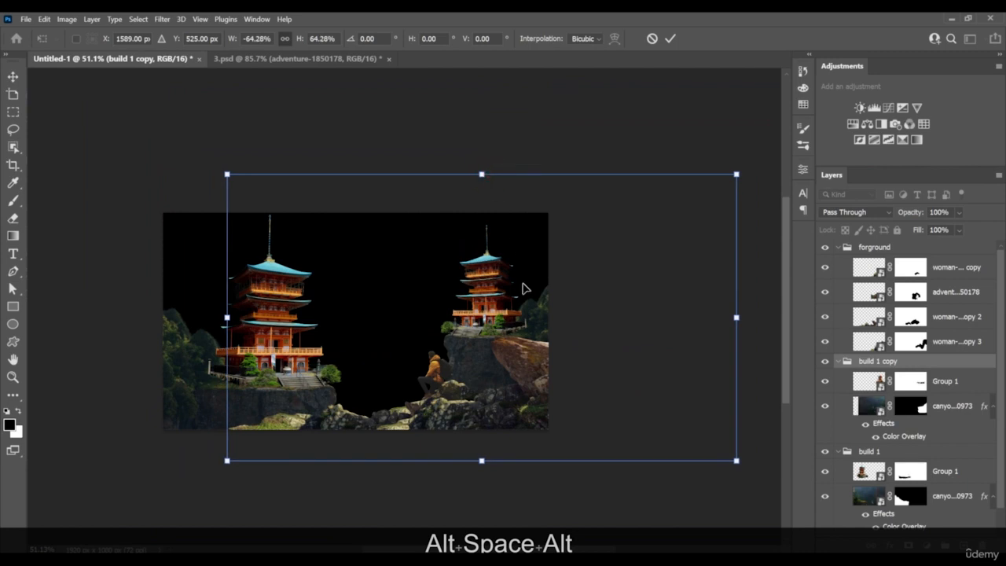
drag(524, 288, 504, 295)
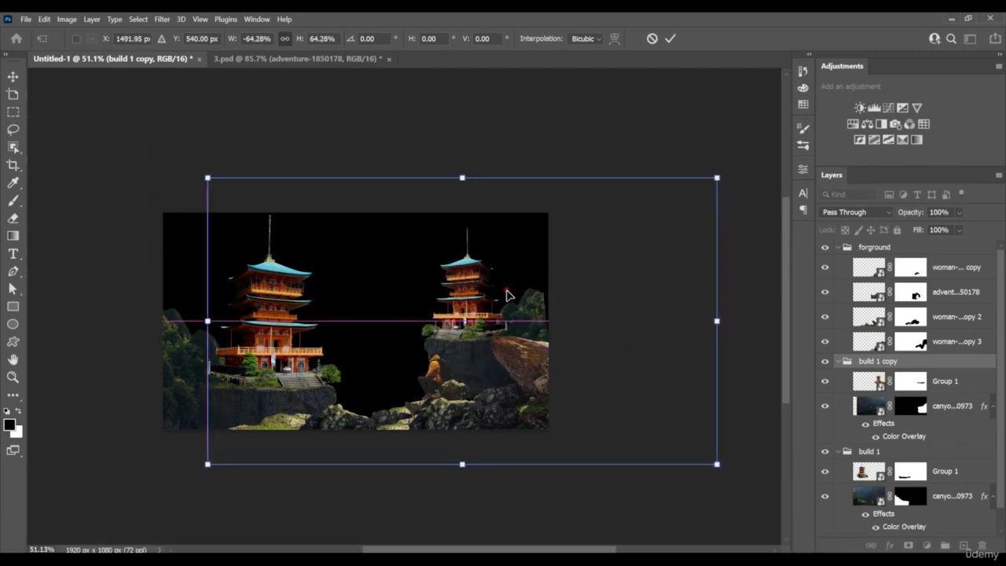
drag(719, 322, 699, 322)
drag(640, 330, 663, 331)
key(Return)
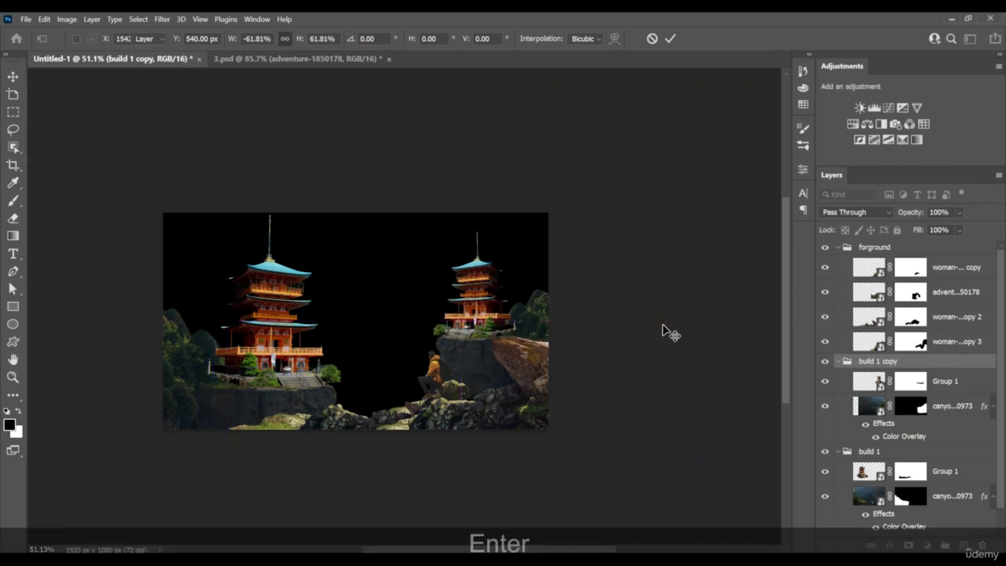
Rename the build 1 copy group as build 2 and delete its Group 1 pagoda layer
scroll(517, 320, up, 5)
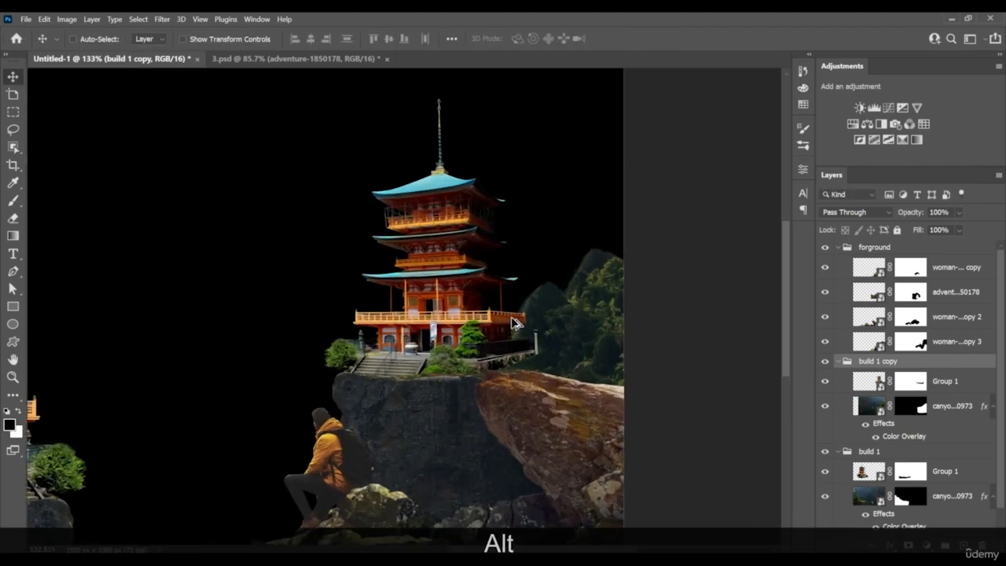
click(936, 382)
double_click(906, 360)
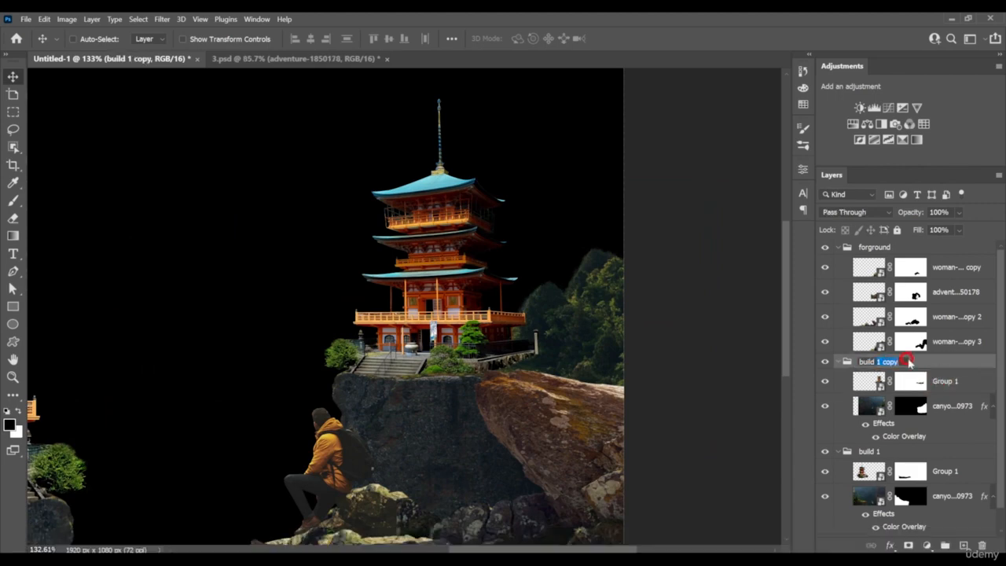
text(2)
click(928, 381)
key(Delete)
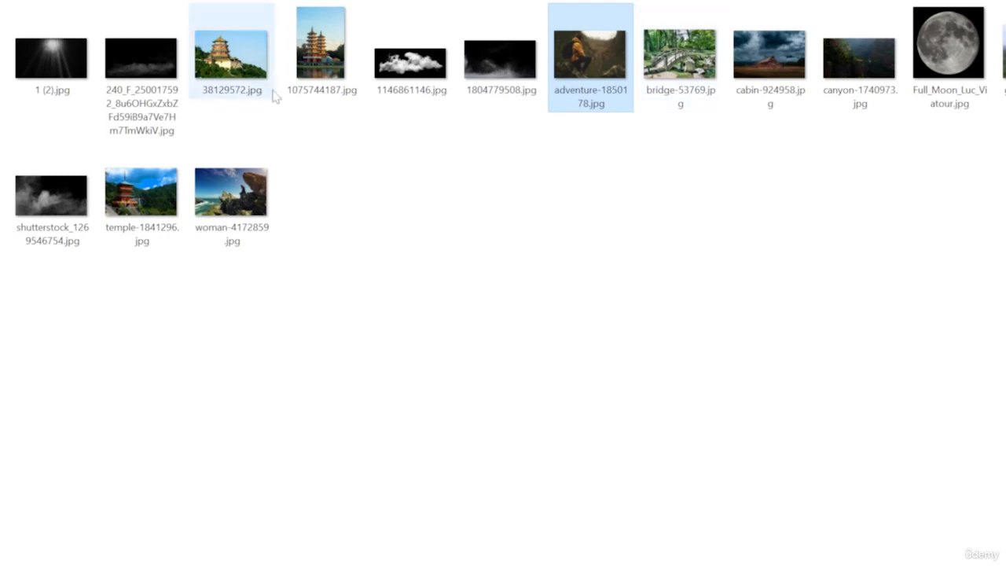
Place the 1075744187.jpg twin-pagoda photo in the build 2 group, flip it horizontally, and move it up and left
click(228, 60)
drag(322, 48, 412, 311)
drag(478, 299, 445, 299)
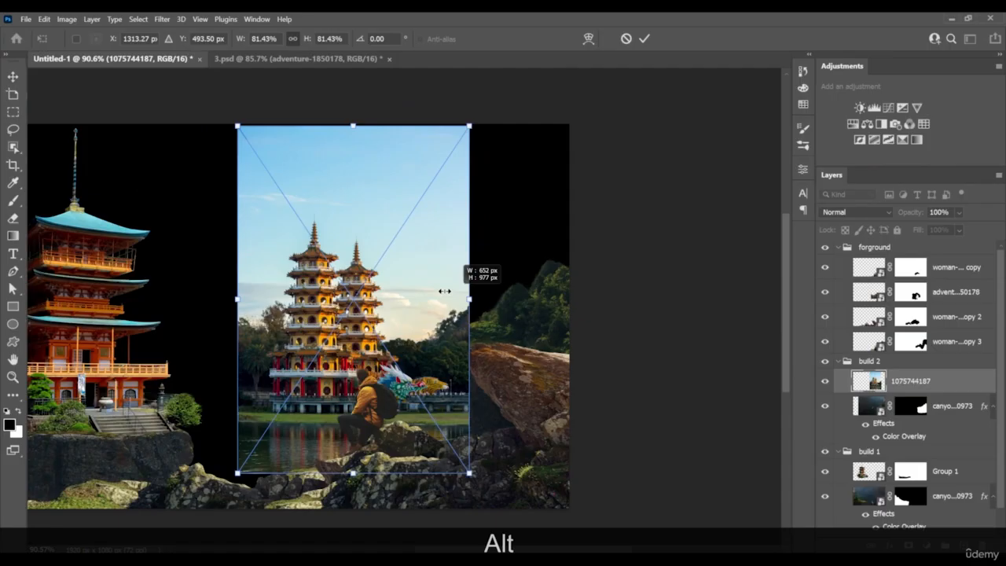
right_click(391, 289)
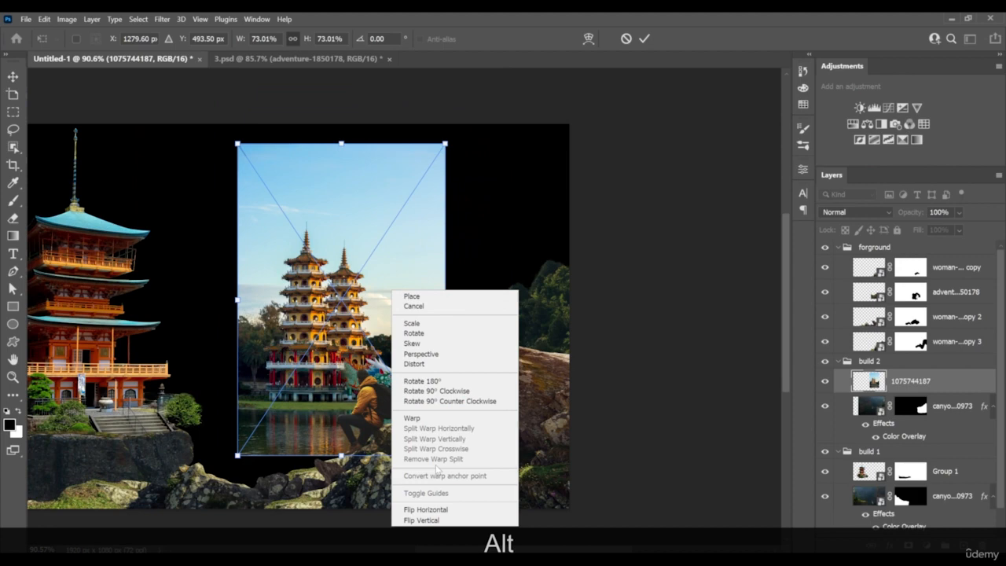
click(425, 509)
drag(403, 375, 354, 335)
key(Return)
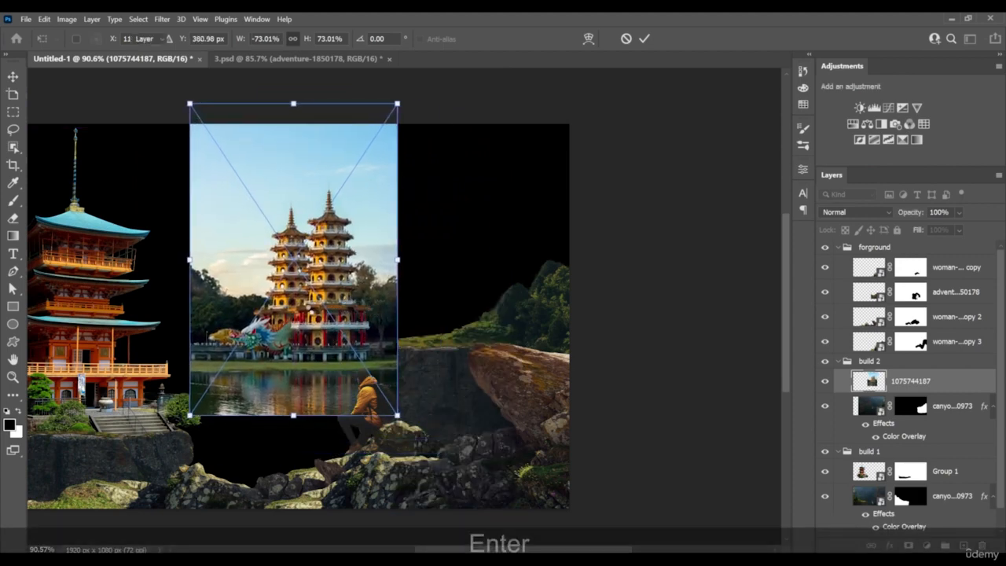
scroll(252, 264, up, 5)
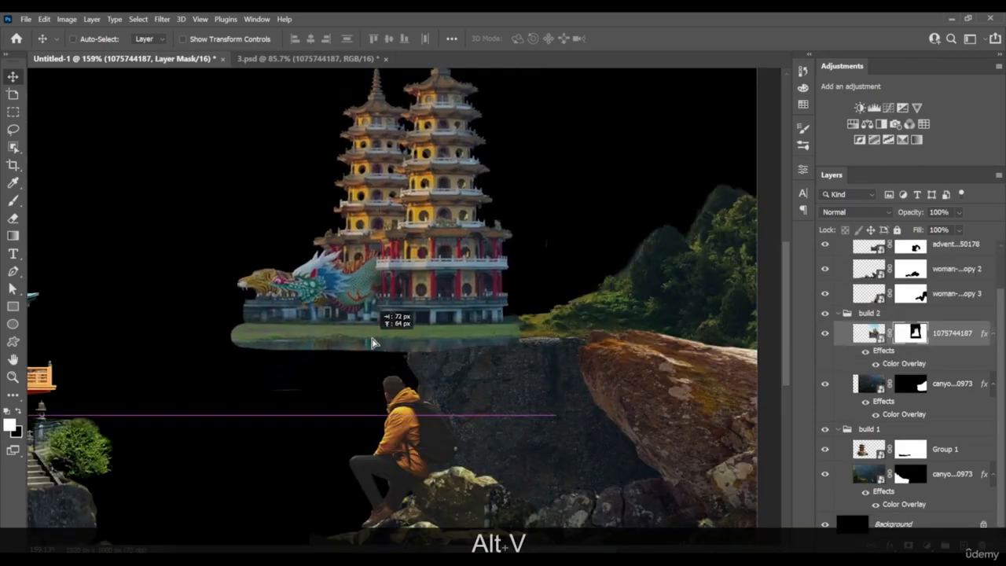
drag(362, 340, 558, 341)
key(alt)
key(alt)
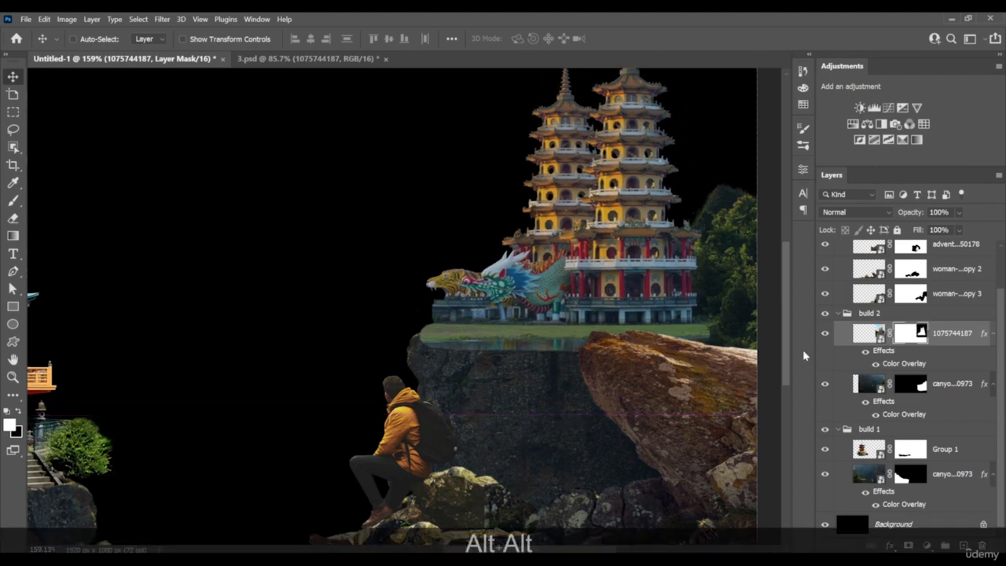
Mask out the water strip below the twin pagodas' grass with a 35 px soft brush so the cliff edge shows through
key(b)
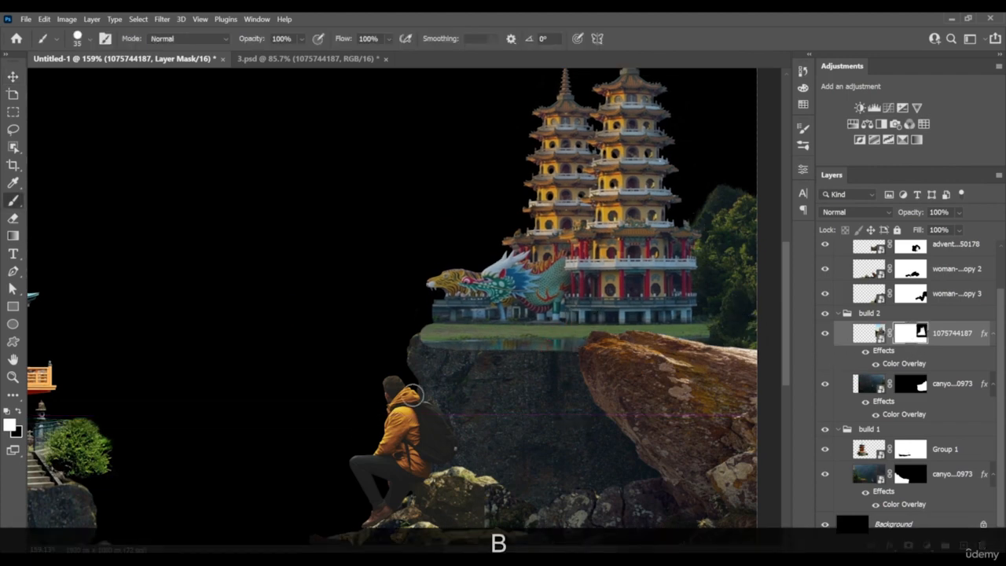
right_click(462, 344)
click(426, 362)
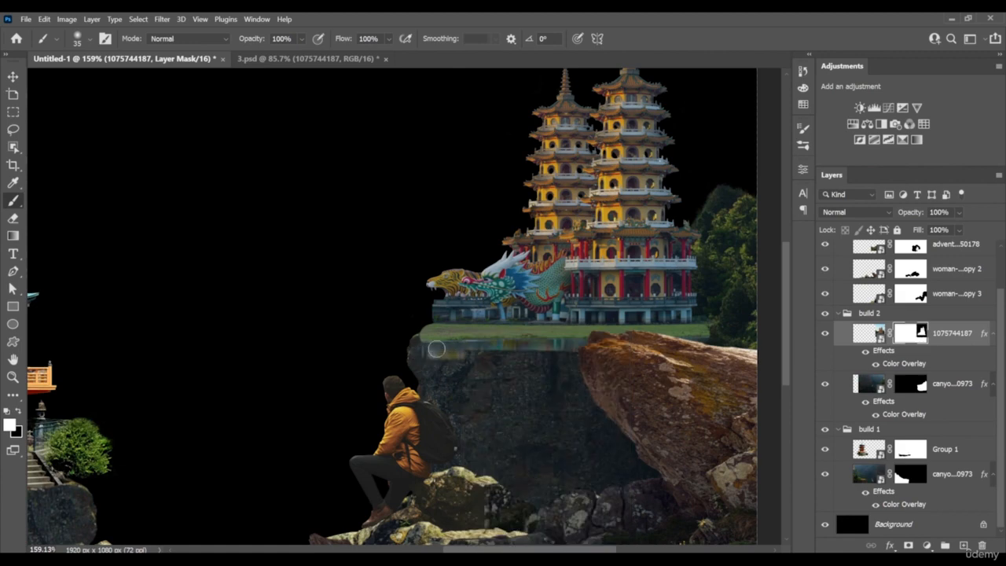
key(x)
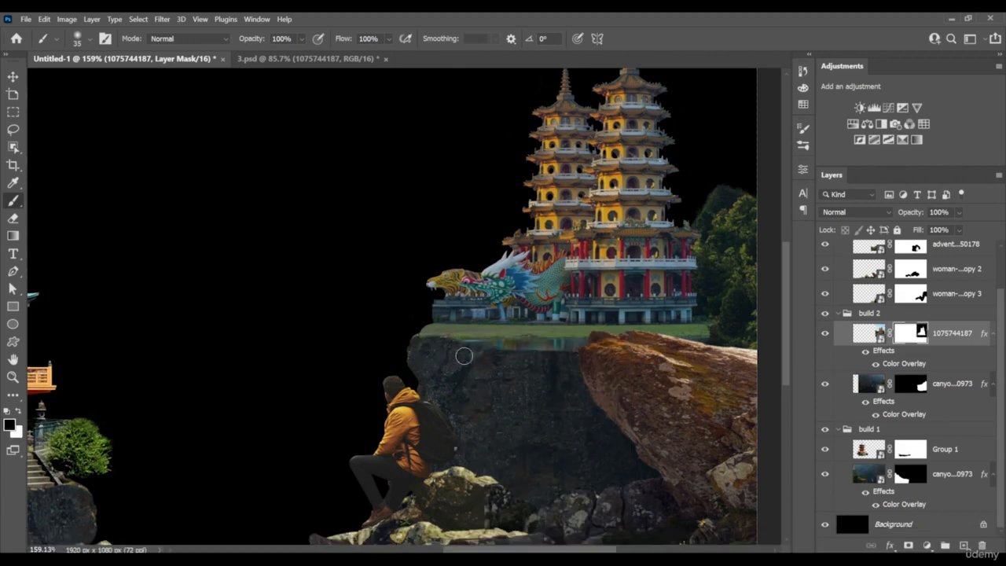
right_click(464, 356)
click(422, 342)
drag(517, 346, 584, 346)
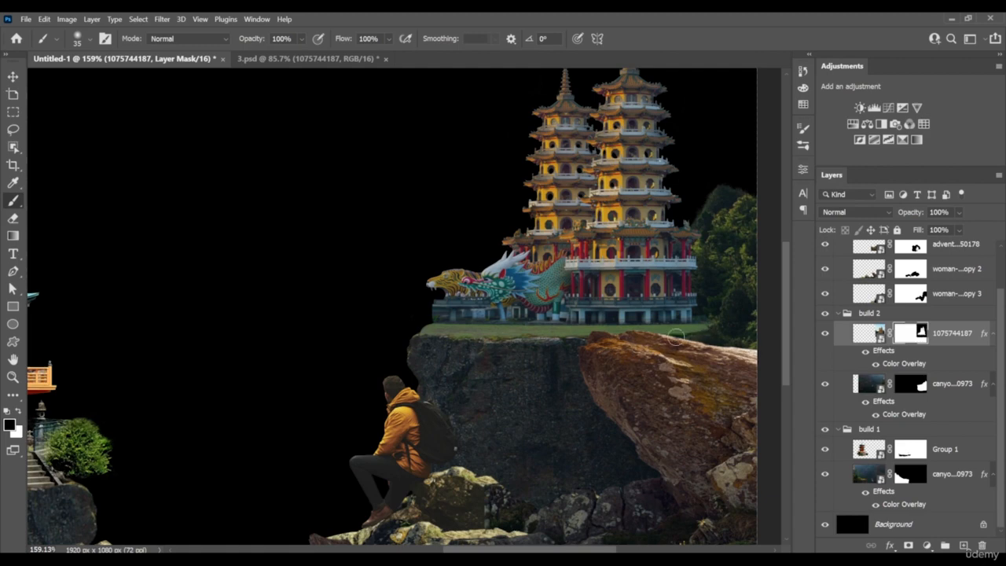
right_click(666, 313)
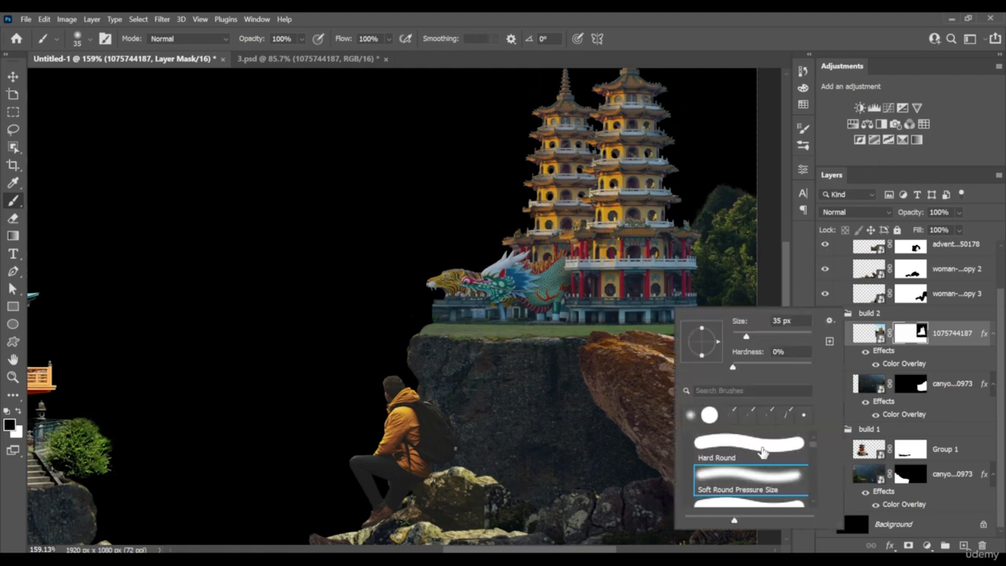
scroll(769, 464, up, 2)
click(525, 334)
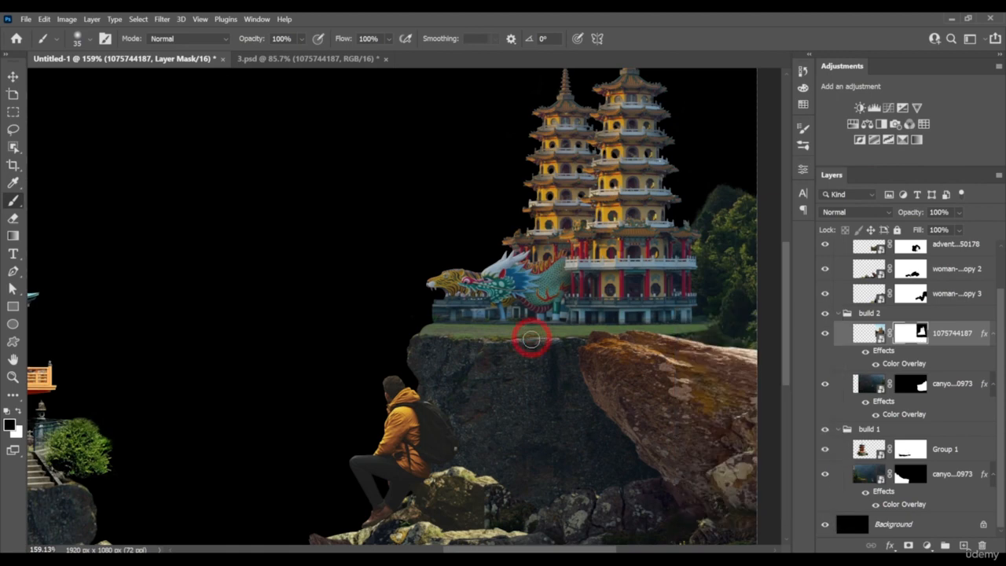
key(ctrl+z)
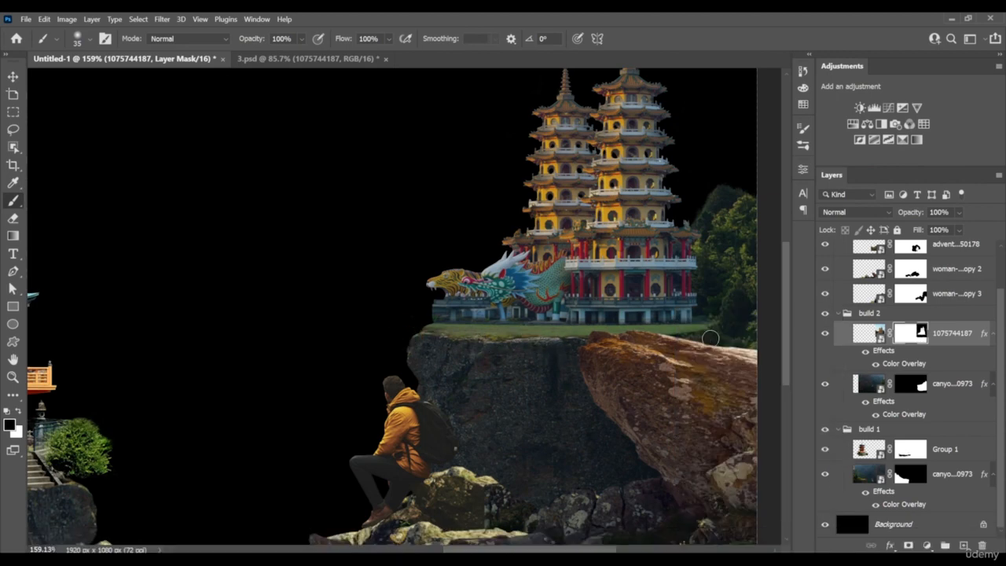
Duplicate the build 2 group and place the copy between the large pagoda and the original twin towers
key(v)
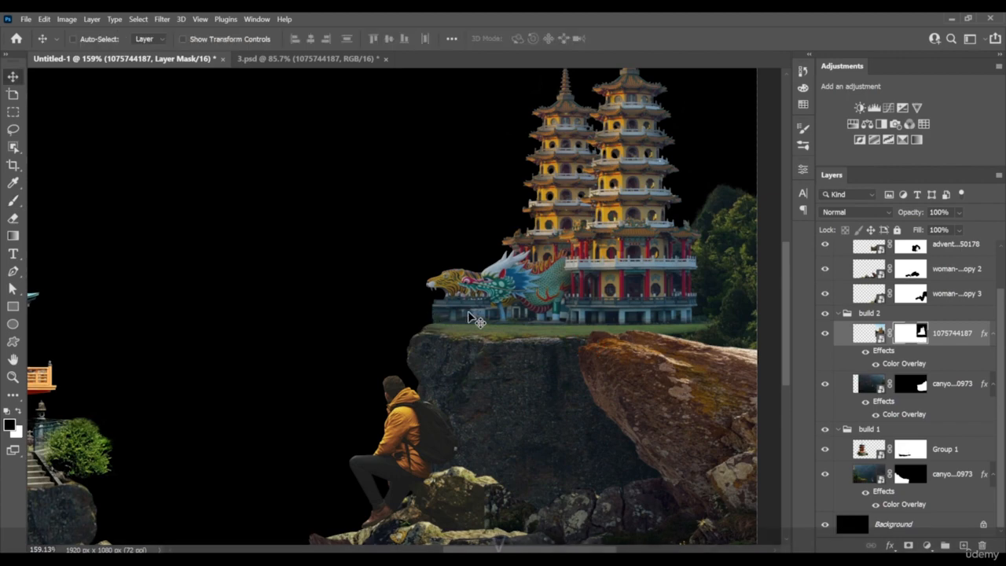
drag(556, 244, 557, 251)
scroll(557, 251, down, 5)
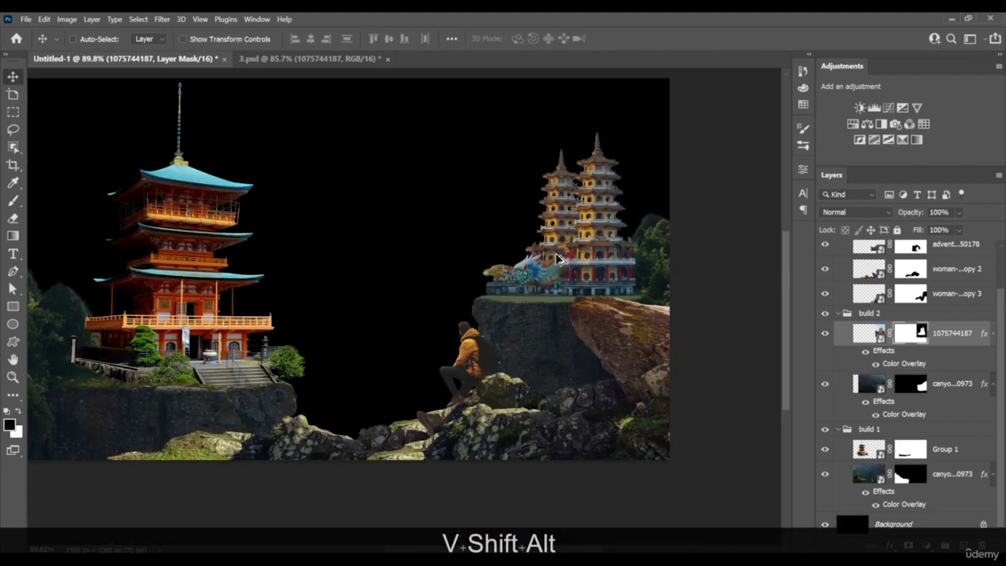
scroll(548, 289, up, 4)
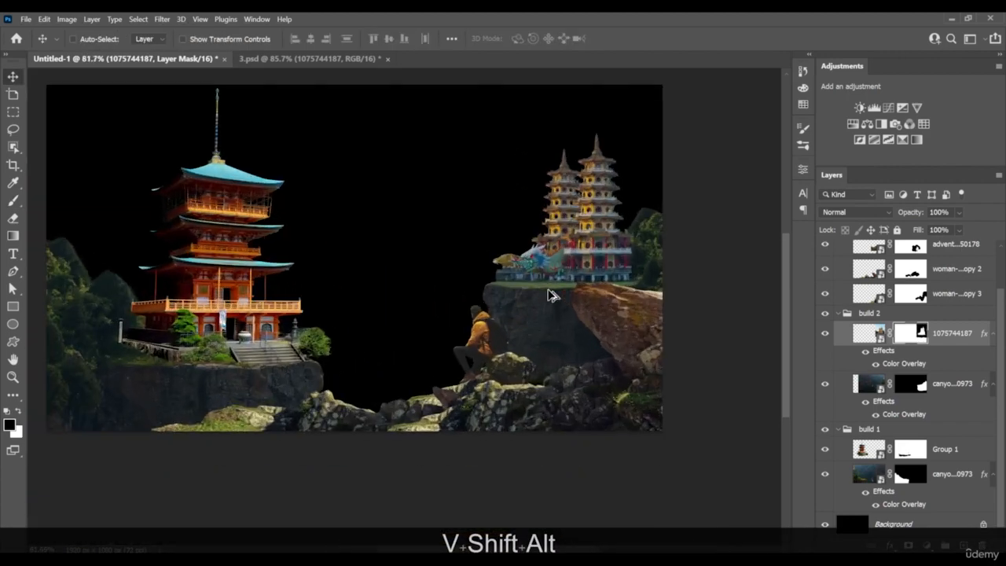
drag(549, 291, 580, 308)
scroll(580, 307, down, 1)
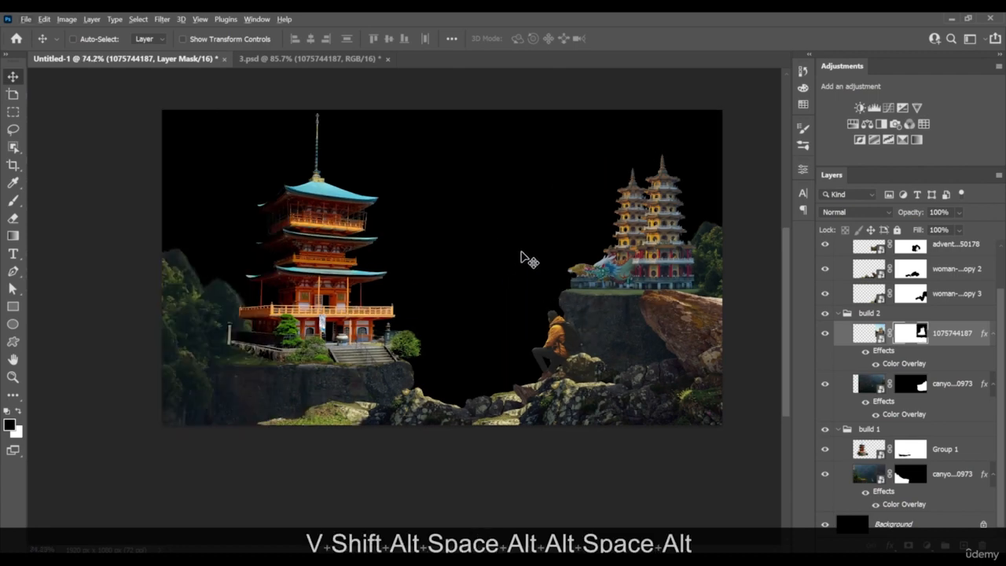
click(917, 315)
click(838, 315)
drag(634, 309, 498, 299)
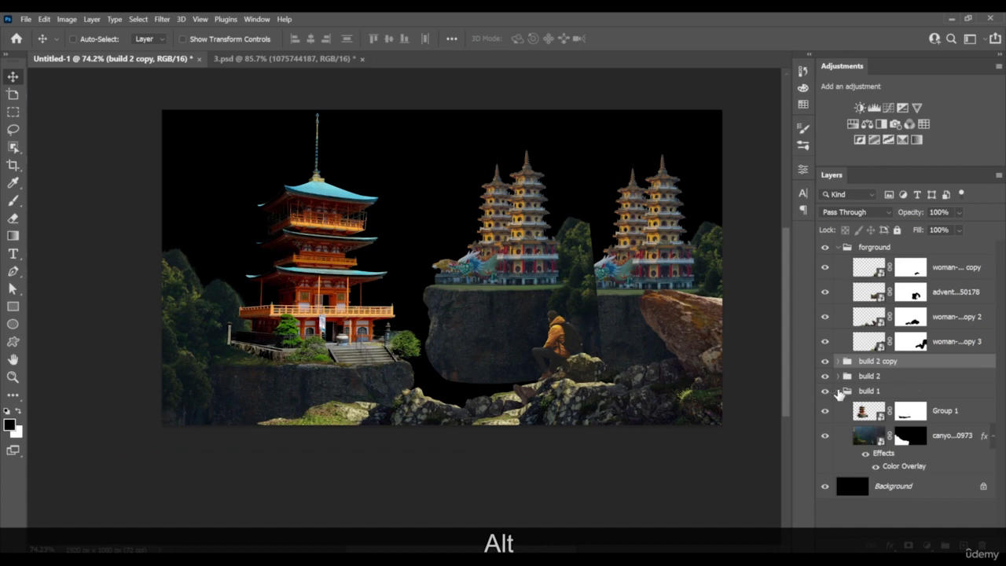
Move the build 2 copy group below build 2, just above the background, and rename it build 3
click(839, 392)
mouse_move(908, 362)
mouse_down()
mouse_move(905, 397)
mouse_move(908, 380)
mouse_up()
double_click(876, 391)
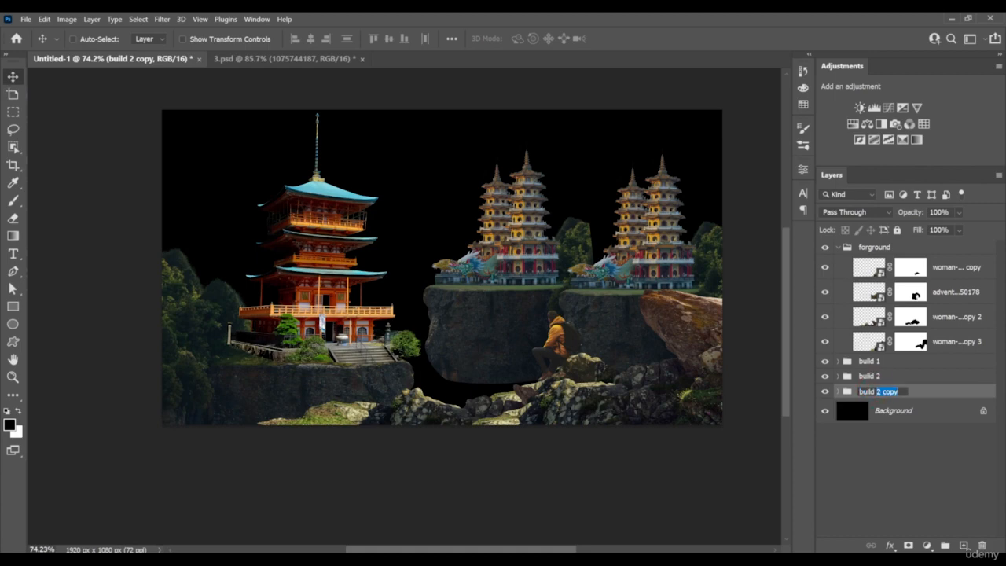
text(3)
Scale the build 3 group to about 64.84% and position it behind the hiker, beside the build 2 cliff
mouse_move(525, 324)
mouse_down()
mouse_move(543, 330)
mouse_move(511, 312)
mouse_move(518, 314)
mouse_up()
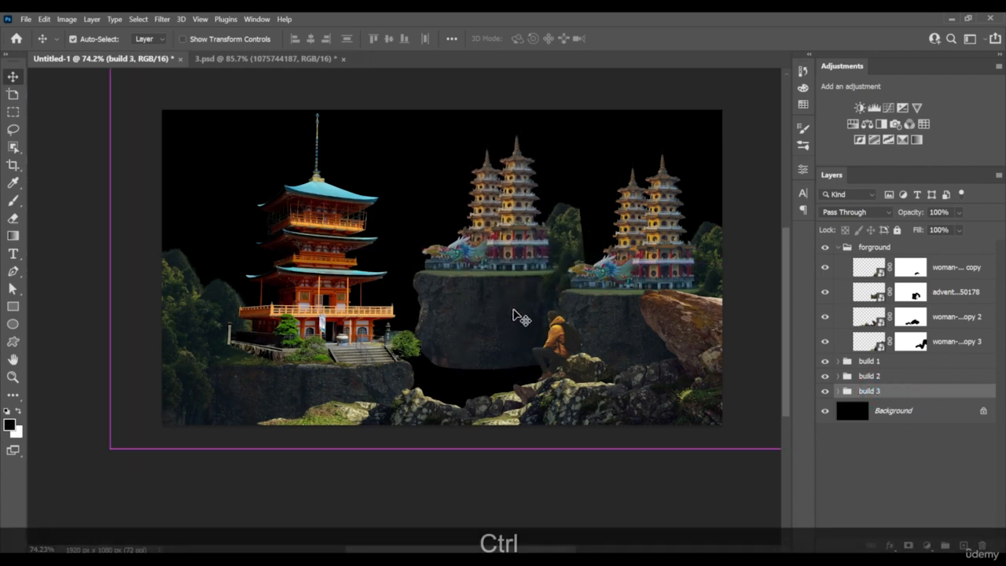
key(ctrl+t)
drag(468, 452, 473, 392)
drag(475, 334, 512, 378)
drag(731, 419, 712, 408)
mouse_move(640, 377)
mouse_down()
mouse_move(667, 353)
mouse_move(644, 371)
mouse_up()
key(Return)
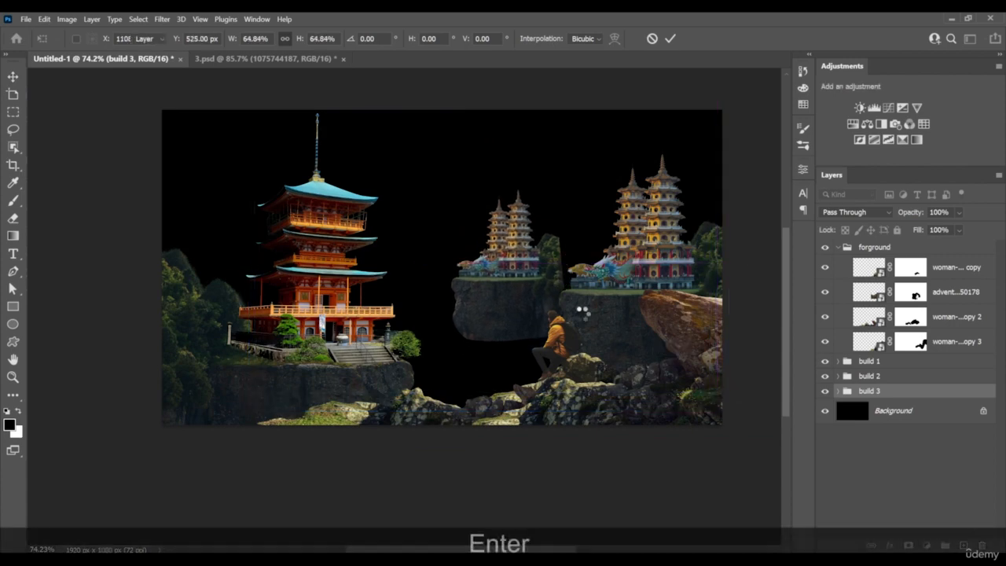
Nudge the build 3 group slightly and delete its twin-pagoda layer, keeping only the cliff
alt+scroll(550, 250, up, 5)
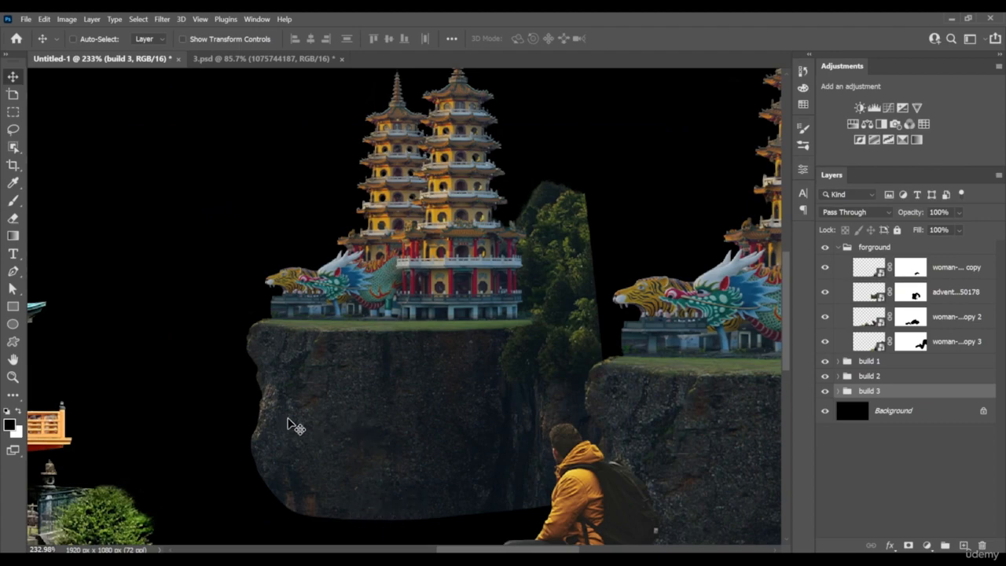
alt+scroll(295, 425, down, 5)
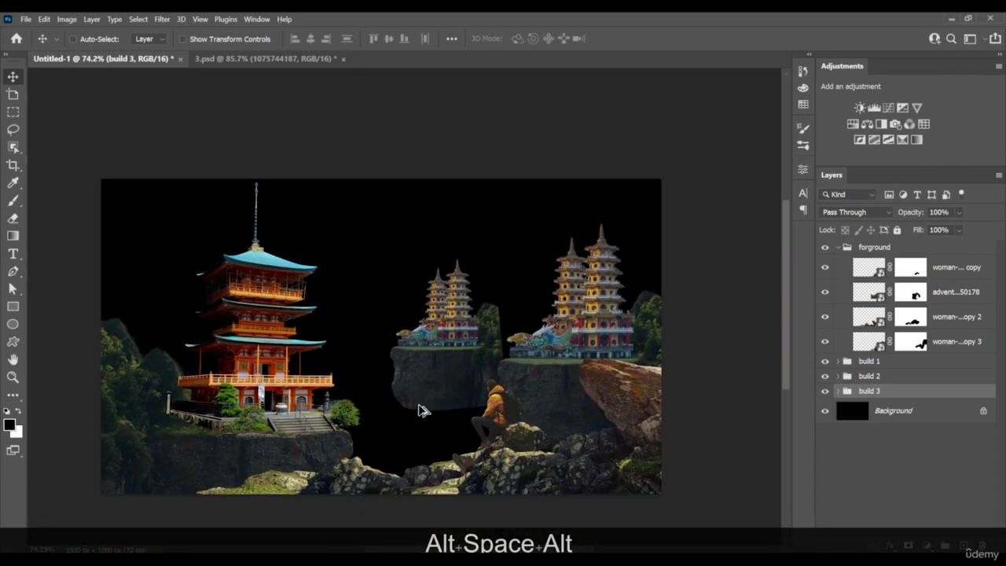
drag(457, 392, 464, 383)
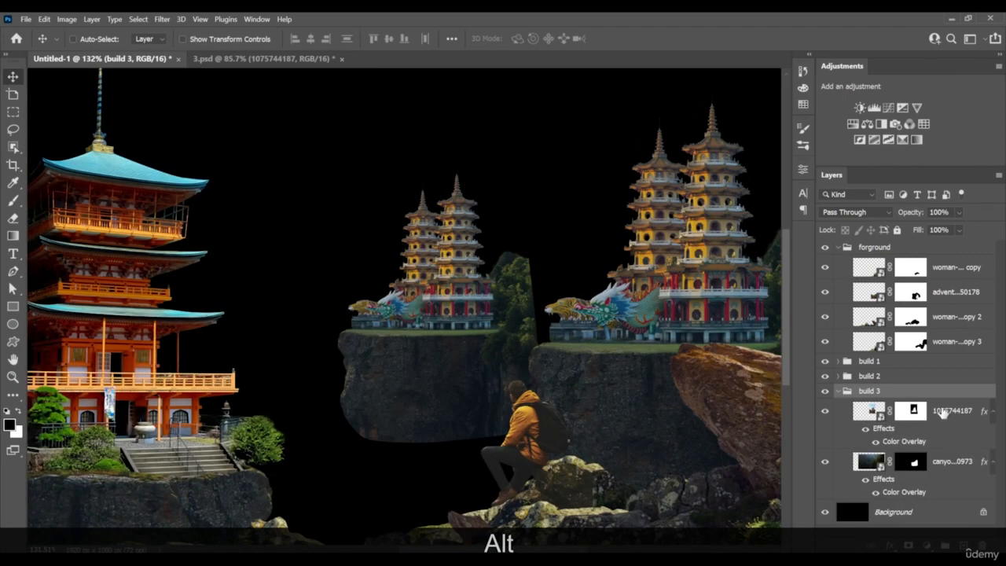
click(943, 413)
key(Delete)
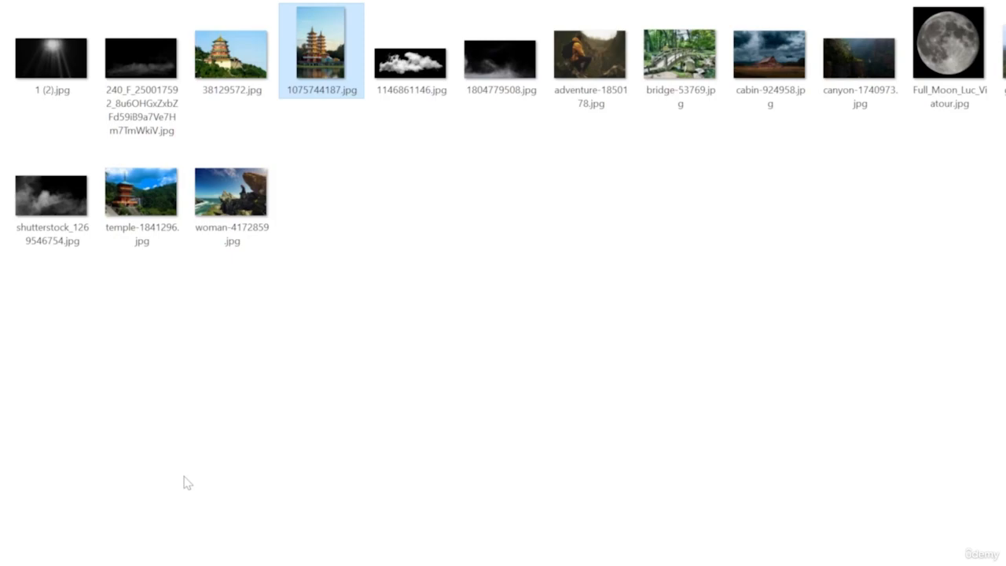
Place the 38129572 hilltop pagoda photo in the build 3 group, flip it horizontally, and position it over the cliff
drag(232, 55, 32, 535)
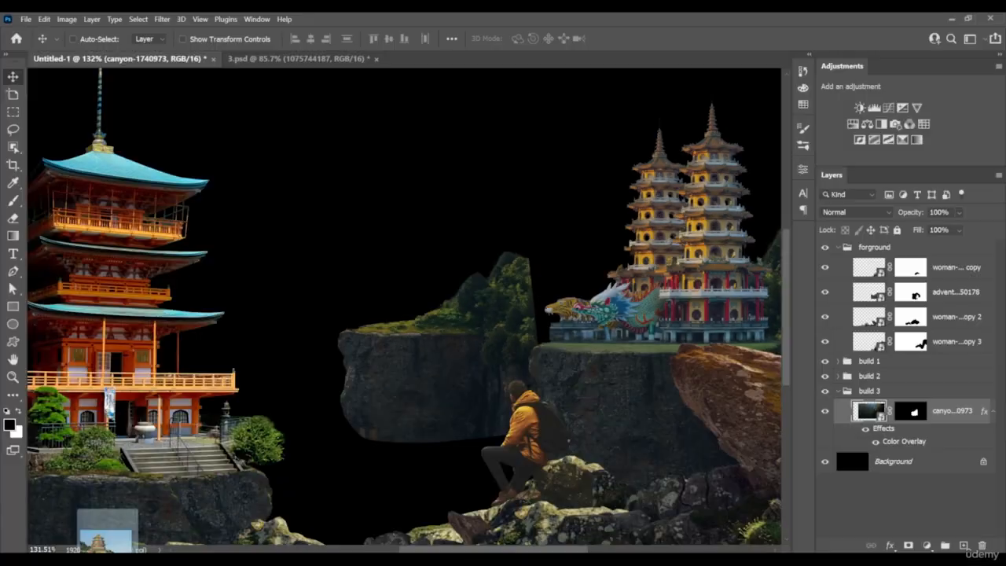
drag(433, 338, 491, 267)
right_click(449, 297)
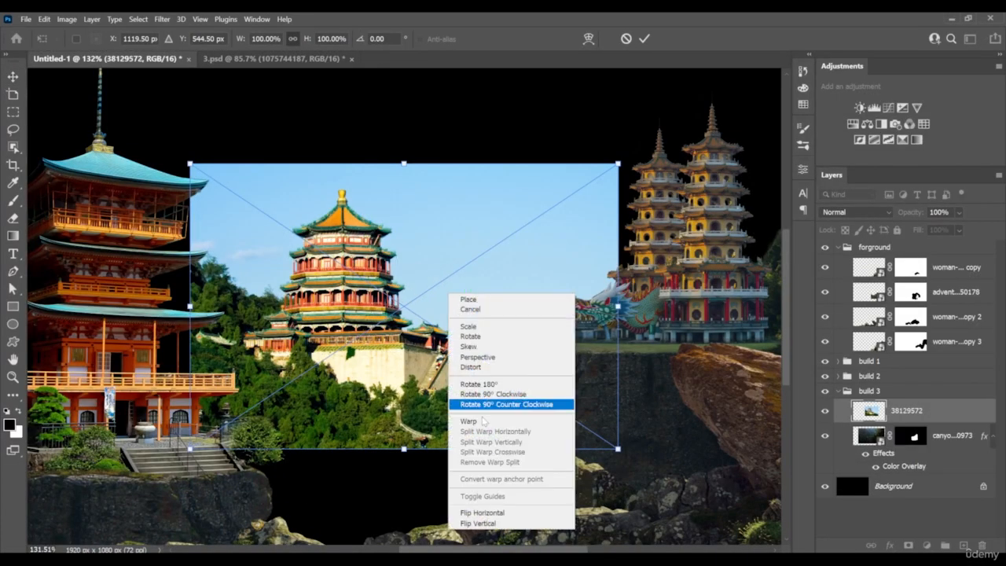
click(488, 509)
drag(417, 339, 367, 279)
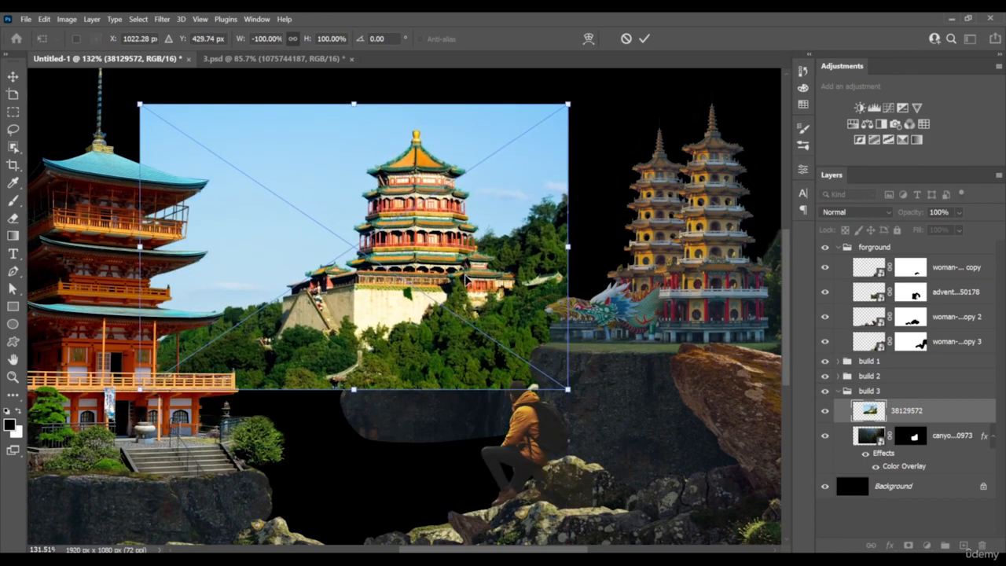
mouse_move(465, 280)
mouse_down()
mouse_move(506, 195)
mouse_move(467, 297)
mouse_up()
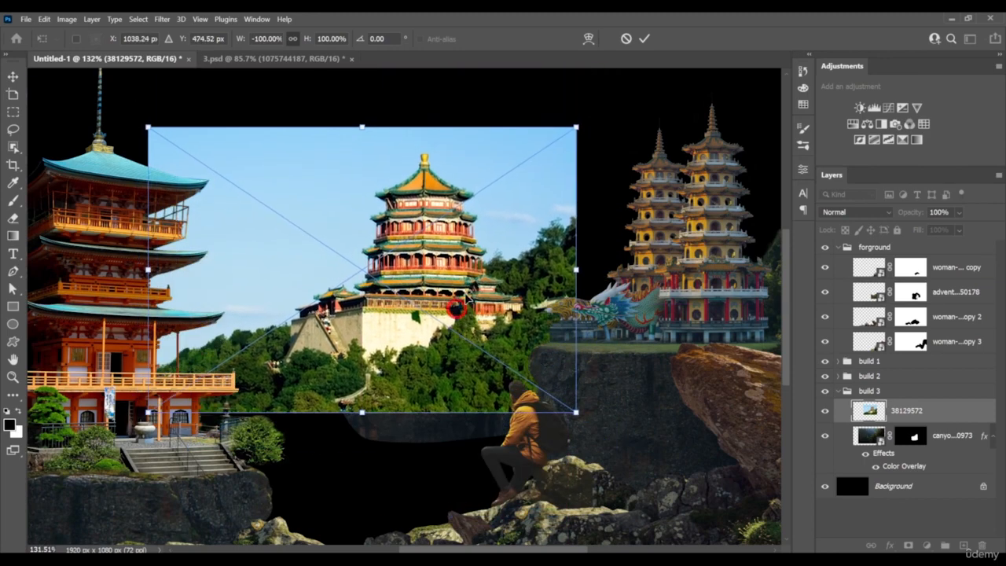
key(Return)
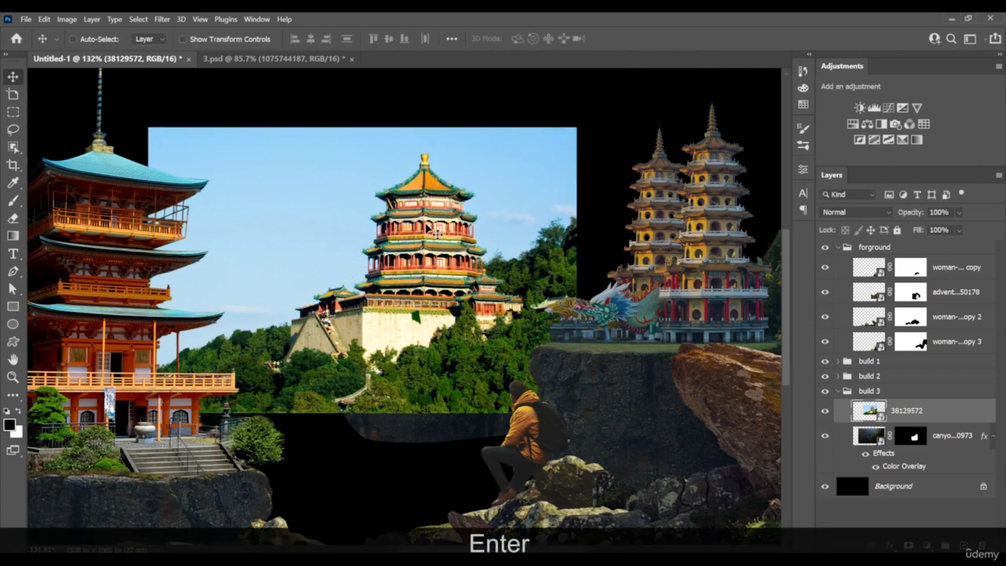
scroll(391, 275, up, 2)
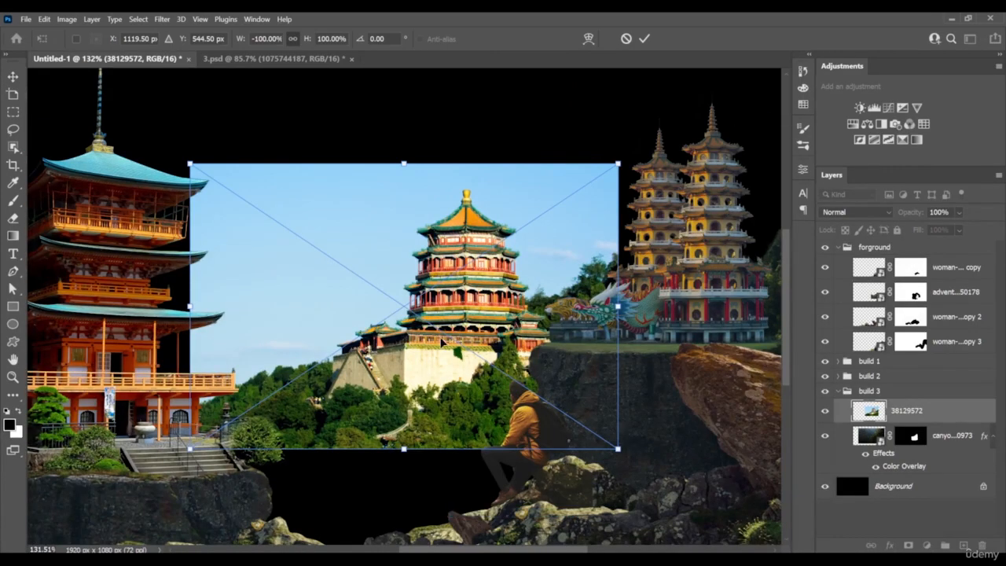
drag(491, 334, 456, 307)
key(Return)
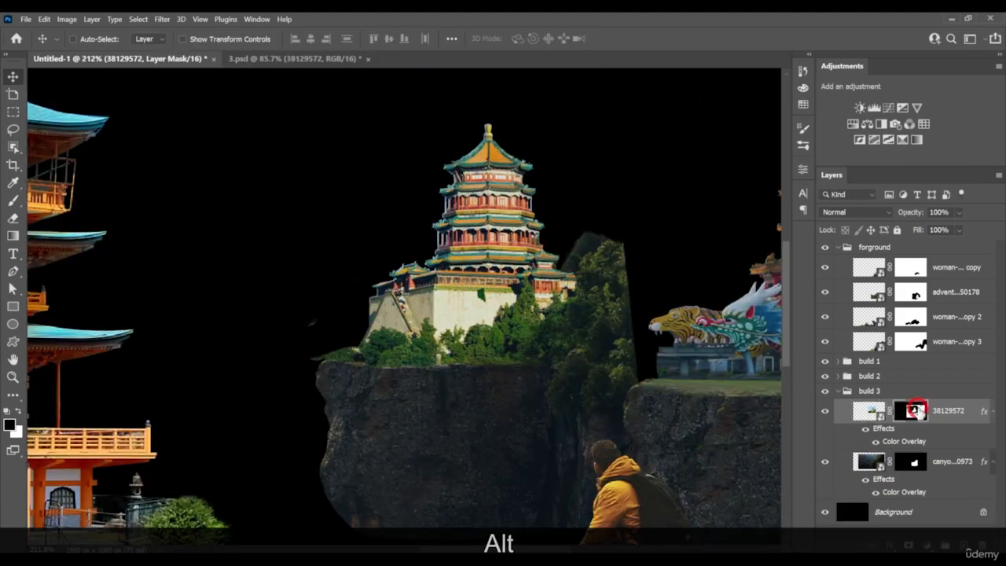
Paint the 38129572 layer mask to reveal the trees around the pagoda's base and hide the stray sky patch beside them
key(b)
drag(560, 336, 555, 343)
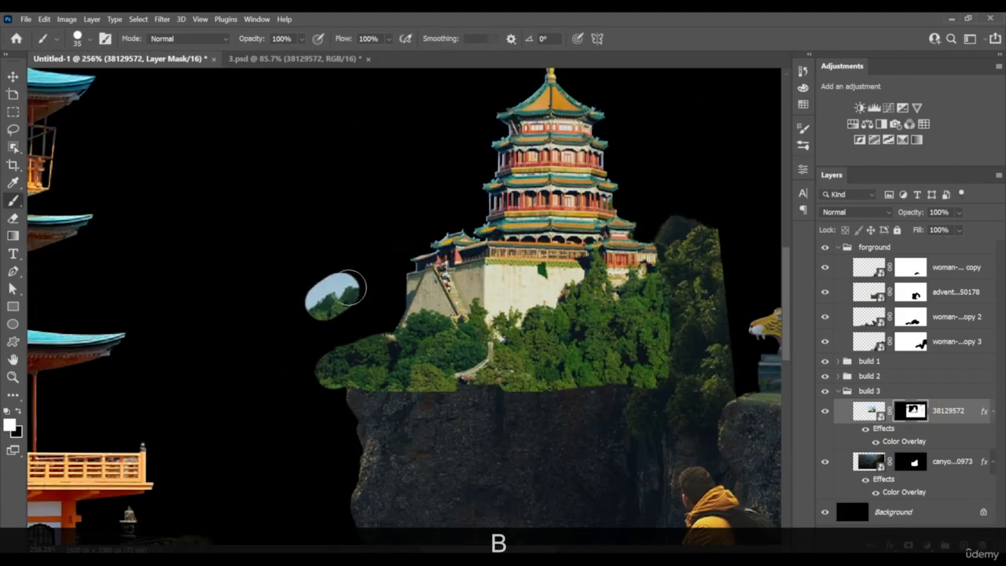
drag(349, 286, 352, 302)
key(x)
drag(351, 302, 320, 283)
drag(633, 343, 571, 327)
scroll(571, 327, down, 12)
scroll(591, 356, up, 6)
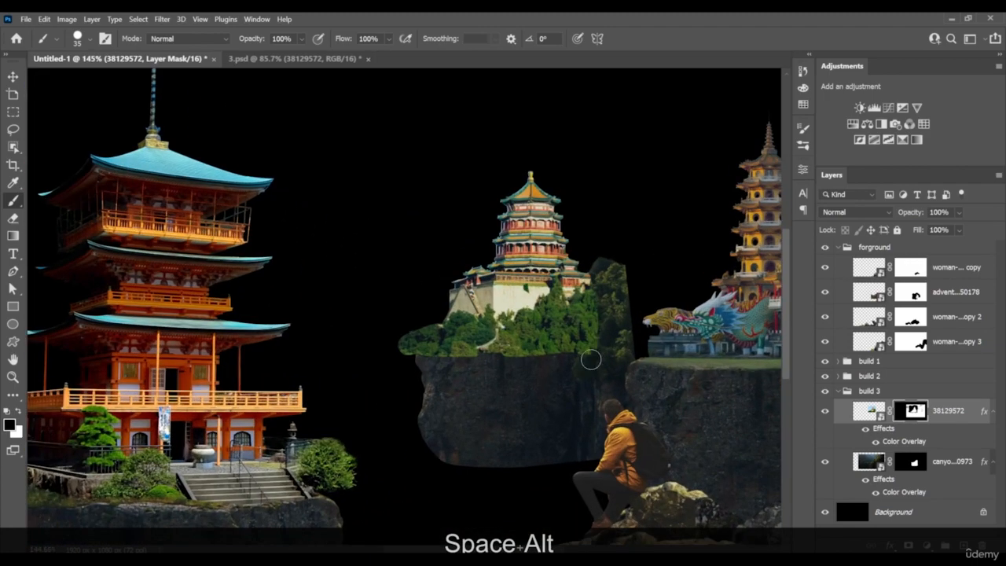
mouse_move(596, 368)
mouse_down()
mouse_move(555, 364)
mouse_move(550, 353)
mouse_move(546, 365)
mouse_up()
Mask out the lower trees of the 38129572 layer with a 35 px Soft Round brush along the cliff's top edge
key(b)
key(v)
scroll(546, 365, up, 5)
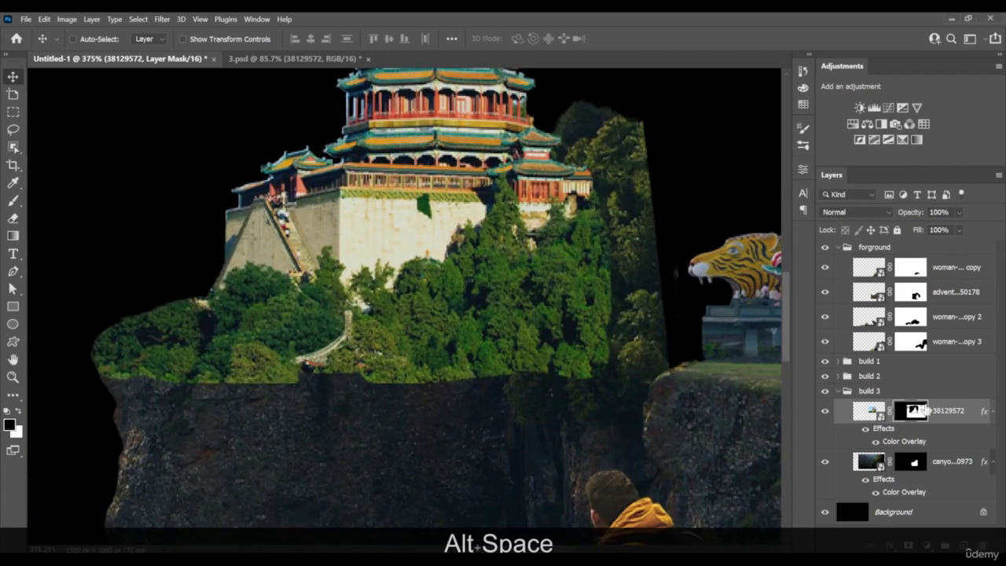
key(b)
right_click(477, 332)
click(553, 489)
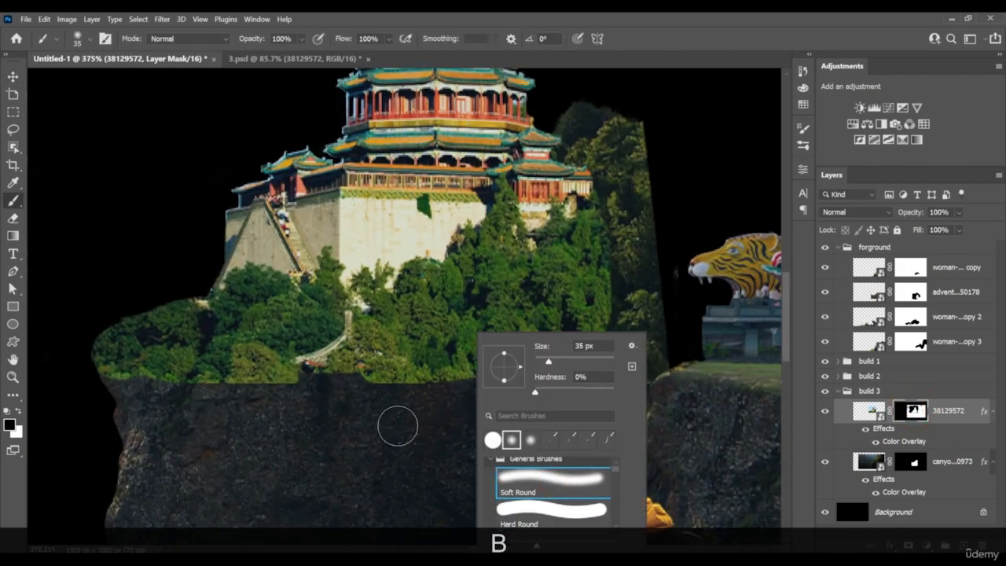
mouse_move(368, 403)
mouse_down()
mouse_move(514, 381)
mouse_move(431, 373)
mouse_move(614, 345)
mouse_move(599, 357)
mouse_move(280, 374)
mouse_move(279, 356)
mouse_move(330, 350)
mouse_move(535, 349)
mouse_move(255, 366)
mouse_move(126, 364)
mouse_up()
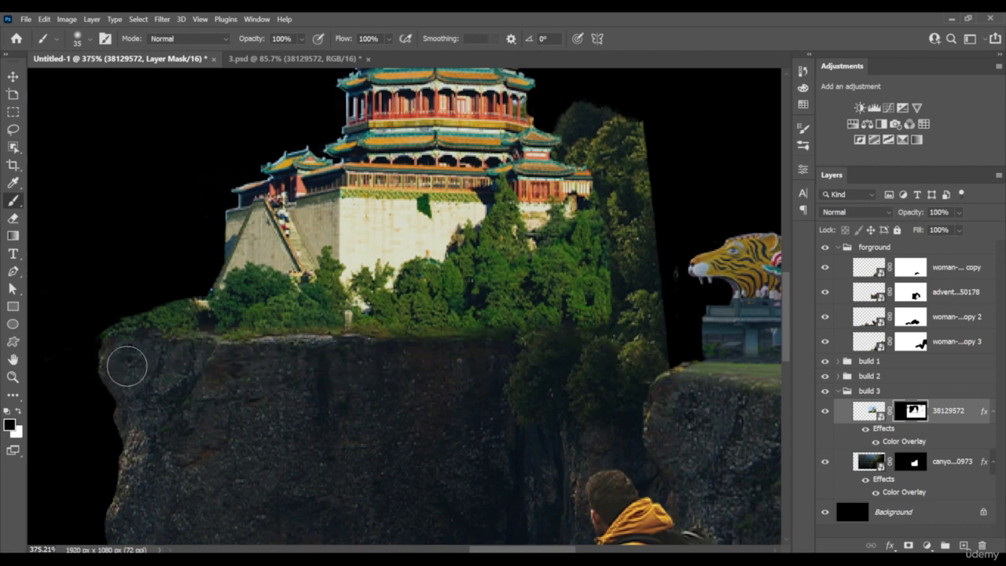
Refine the 38129572 mask with an 8 px soft brush where the trees meet the cliff edge and the darker trees
key(bracketleft)
key(bracketleft)
key(bracketleft)
key(bracketleft)
key(bracketleft)
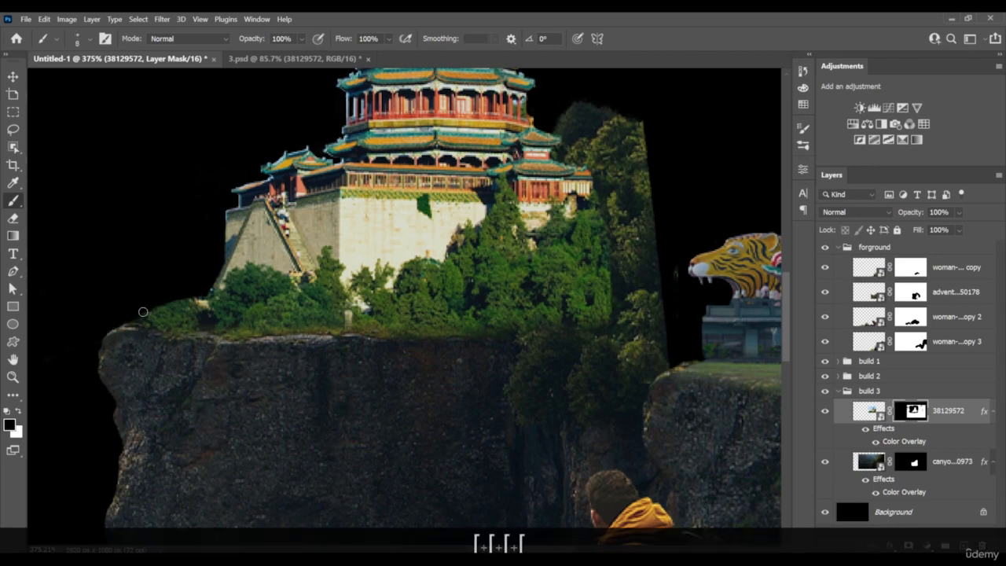
key(x)
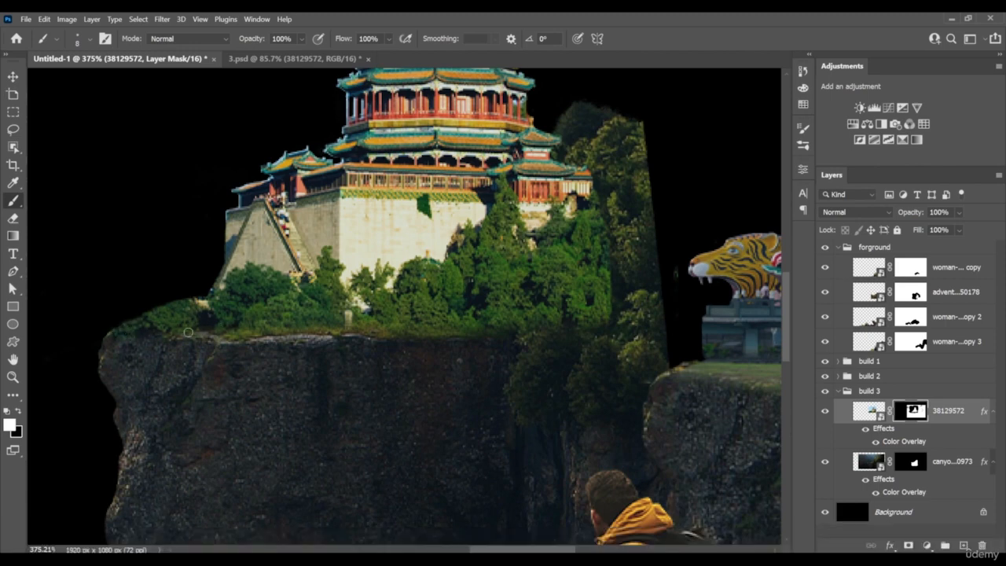
key(x)
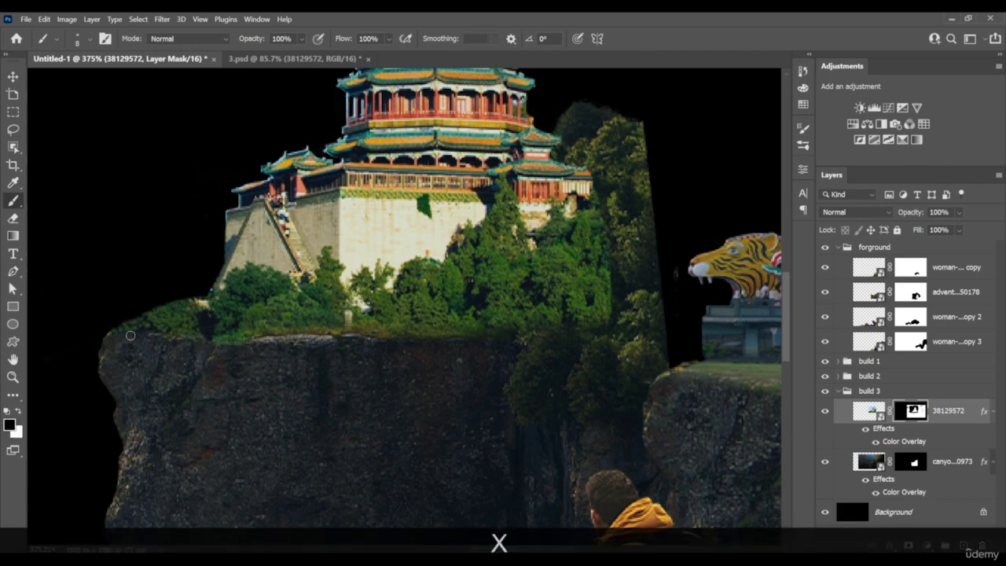
drag(131, 335, 242, 338)
key(x)
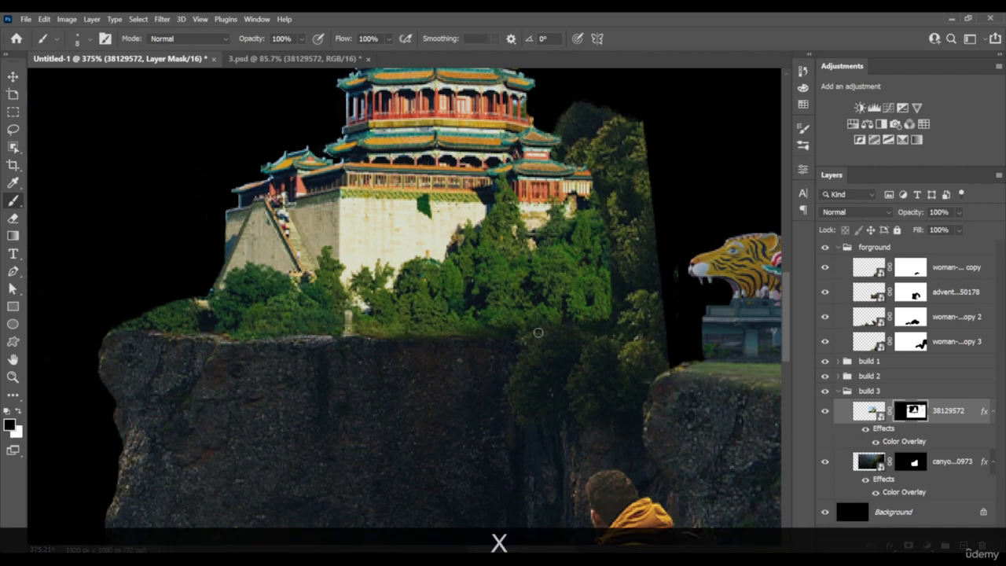
right_click(616, 299)
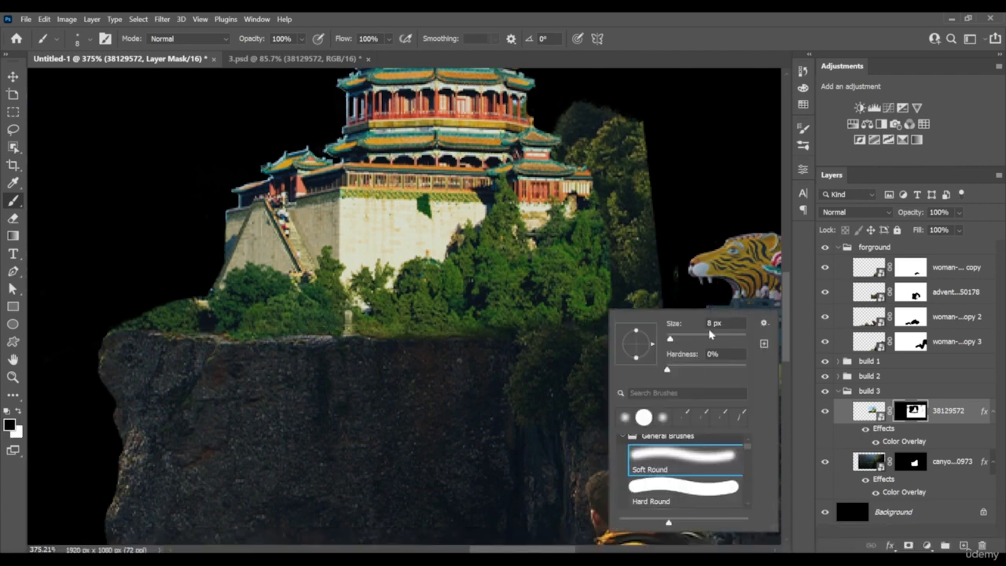
mouse_move(624, 277)
mouse_down()
mouse_move(609, 322)
mouse_move(622, 285)
mouse_move(495, 353)
mouse_move(611, 306)
mouse_move(498, 353)
mouse_move(512, 353)
mouse_move(487, 344)
mouse_move(555, 309)
mouse_move(535, 328)
mouse_move(601, 319)
mouse_move(568, 332)
mouse_move(557, 383)
mouse_move(602, 359)
mouse_move(587, 294)
mouse_move(574, 304)
mouse_up()
Paint white on the canyon-1740973 layer mask with a soft brush to reveal more dark trees on the slope beside the pagoda
key(z)
key(space)
key(z)
click(915, 466)
key(x)
key(z)
mouse_move(604, 271)
mouse_down()
mouse_move(618, 275)
mouse_move(574, 294)
mouse_up()
key(space)
key(z)
Shape the tree outline between the pagoda and the tiger statue on the canyon-1740973 mask with a 24 px Hard Round brush
right_click(574, 294)
click(629, 474)
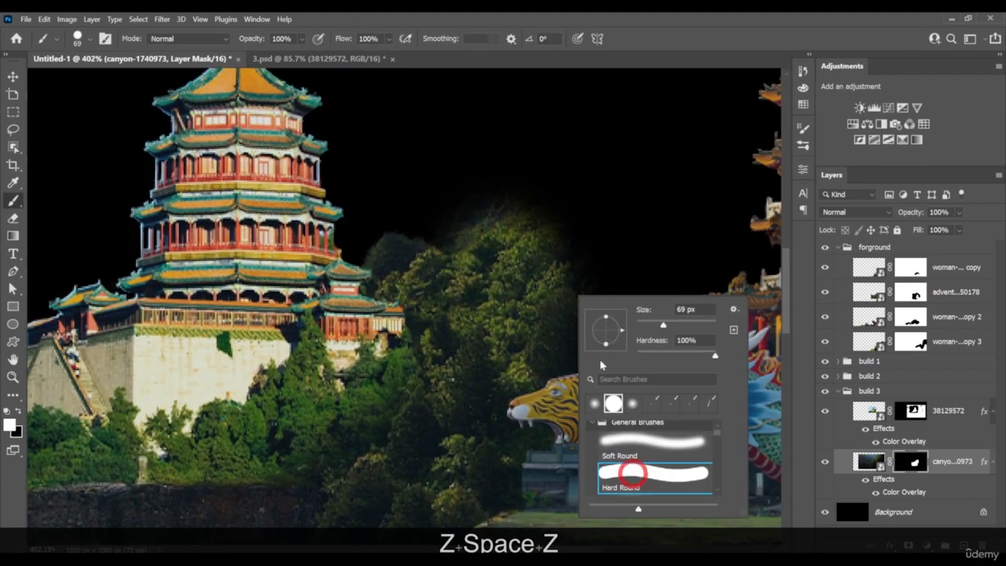
drag(662, 324, 646, 325)
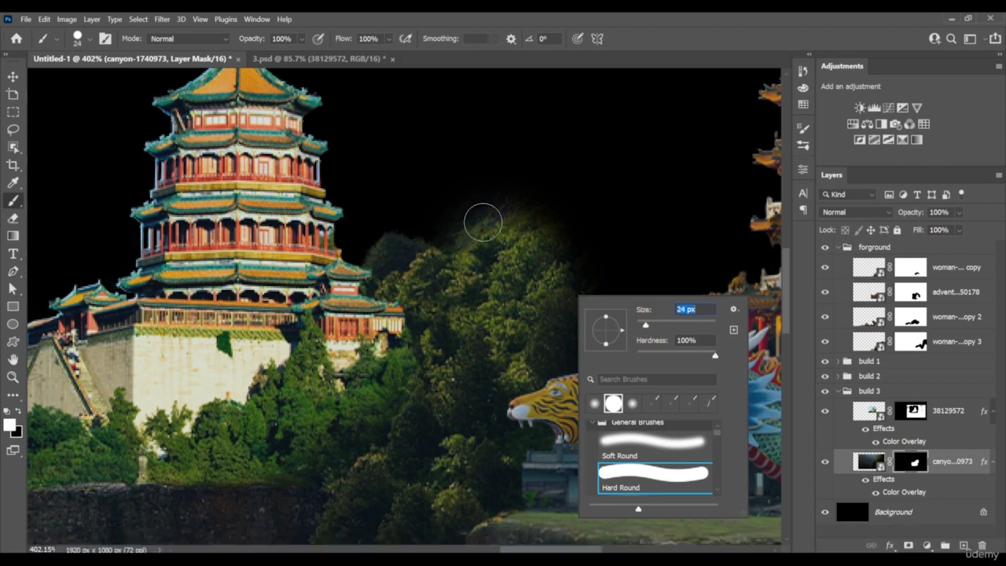
mouse_move(450, 225)
mouse_down()
mouse_move(483, 221)
mouse_move(519, 240)
mouse_move(526, 275)
mouse_move(582, 302)
mouse_move(542, 220)
mouse_move(480, 227)
mouse_move(476, 245)
mouse_move(508, 290)
mouse_move(472, 250)
mouse_move(467, 270)
mouse_move(461, 249)
mouse_move(478, 285)
mouse_move(537, 292)
mouse_move(492, 297)
mouse_move(575, 317)
mouse_move(590, 339)
mouse_move(557, 360)
mouse_move(616, 405)
mouse_up()
key(x)
key(x)
key(x)
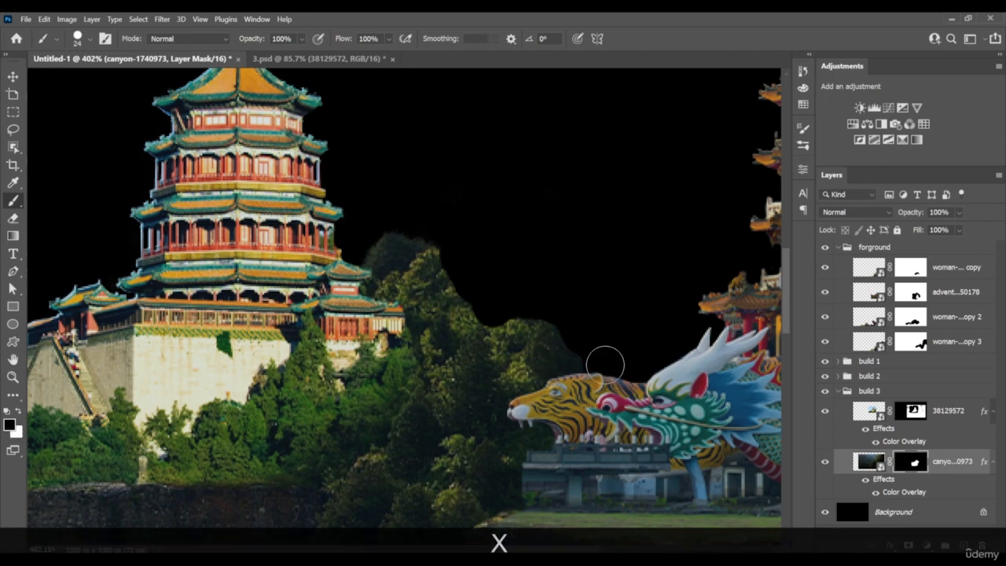
Break up the hard tree outline on the canyon-1740973 mask using a thin textured brush tip reduced to 5 px
right_click(573, 323)
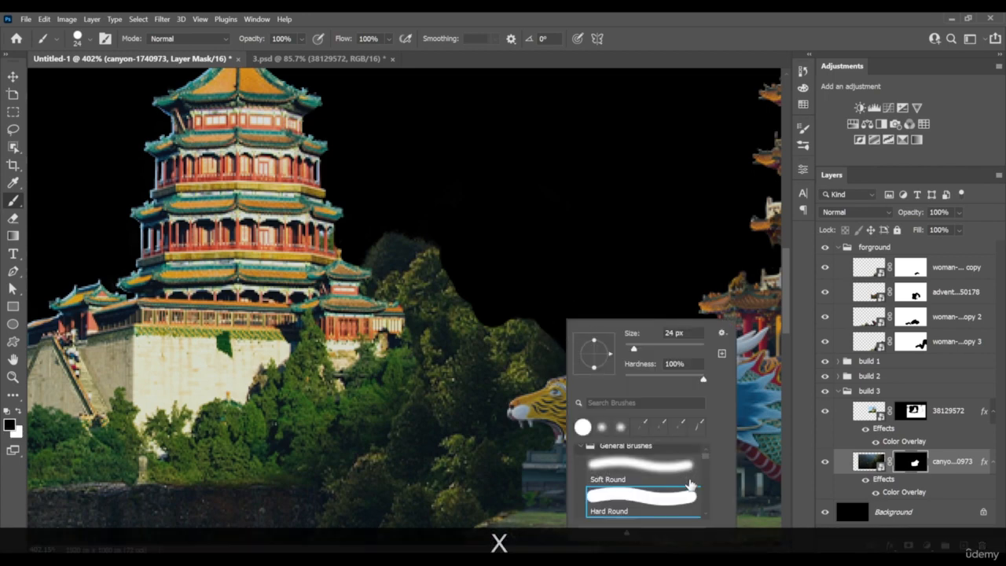
click(640, 427)
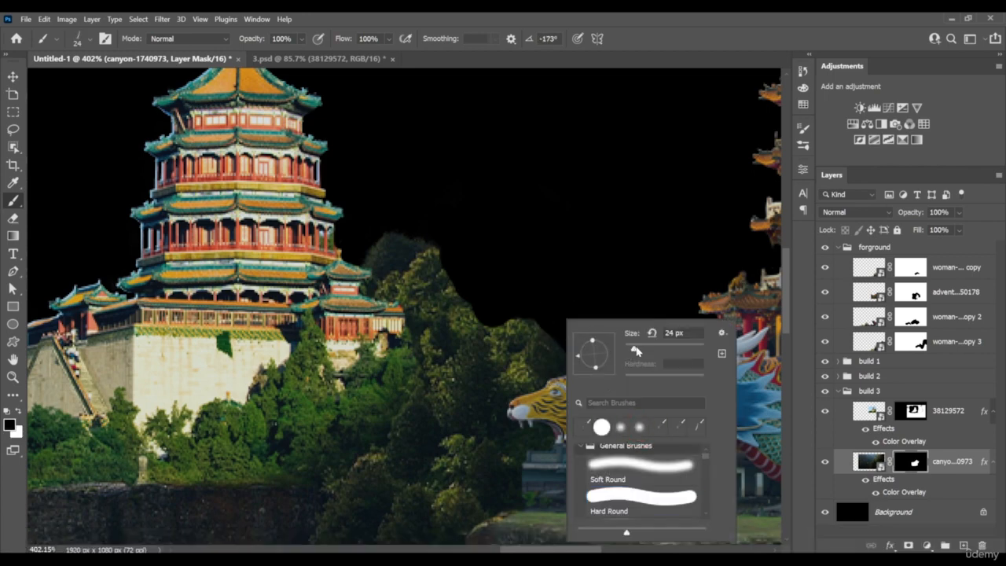
click(634, 349)
click(473, 321)
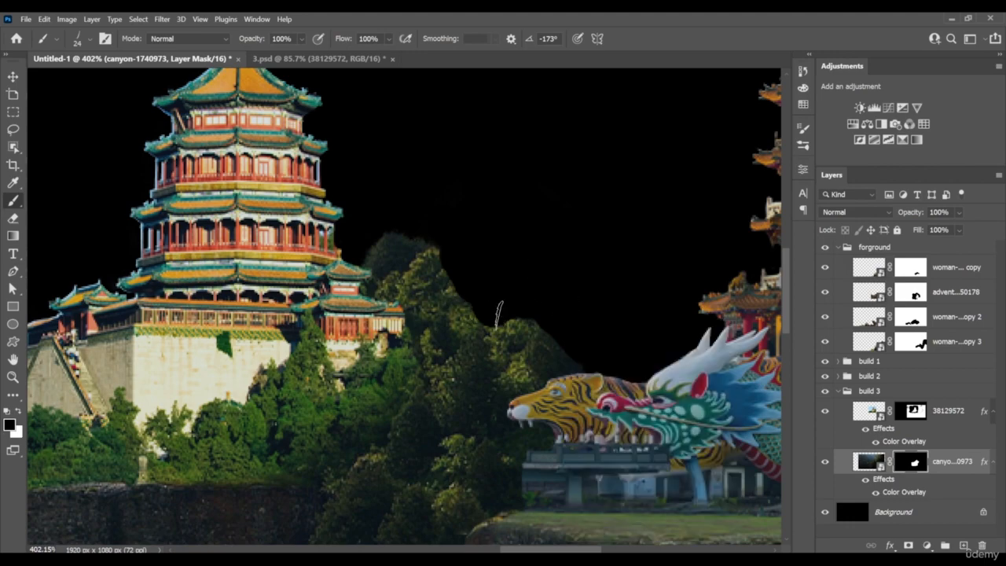
key(z)
drag(470, 301, 499, 312)
key(bracketleft)
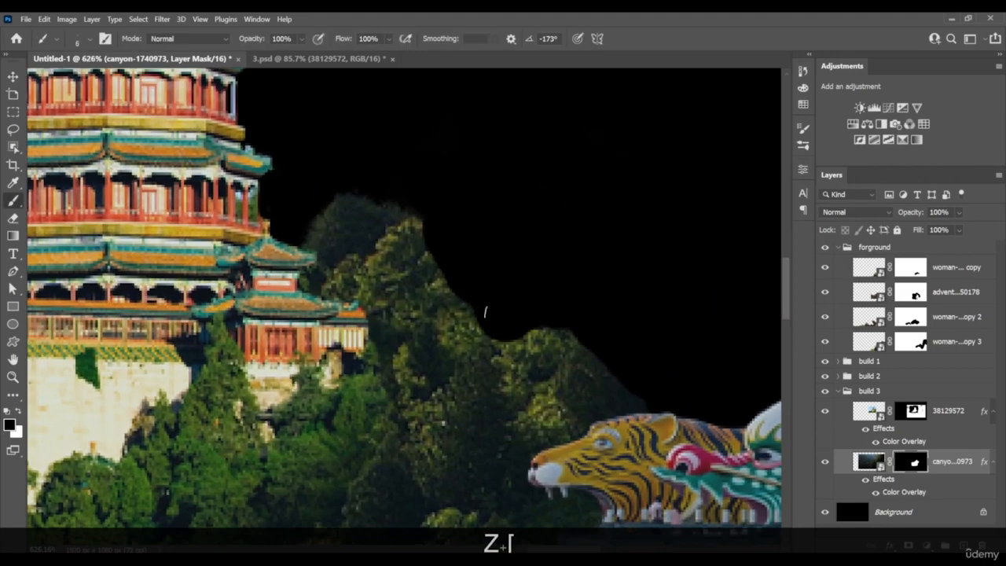
key(x)
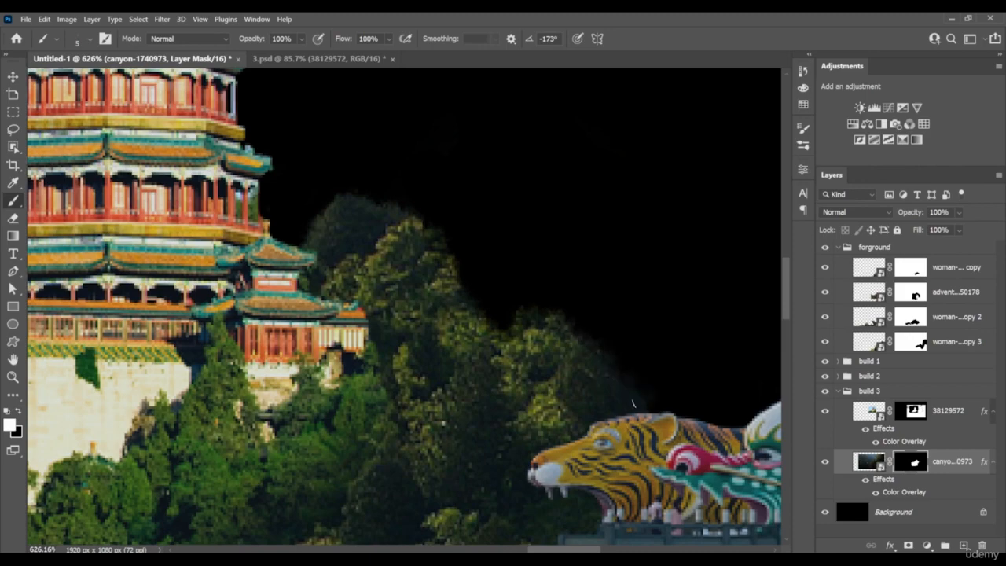
Reveal extra foliage along the treetops beside the pagoda on the canyon-1740973 mask with the 5 px textured brush
key(z)
mouse_move(633, 405)
mouse_down()
mouse_move(546, 398)
mouse_move(644, 404)
mouse_move(663, 317)
mouse_move(676, 326)
mouse_up()
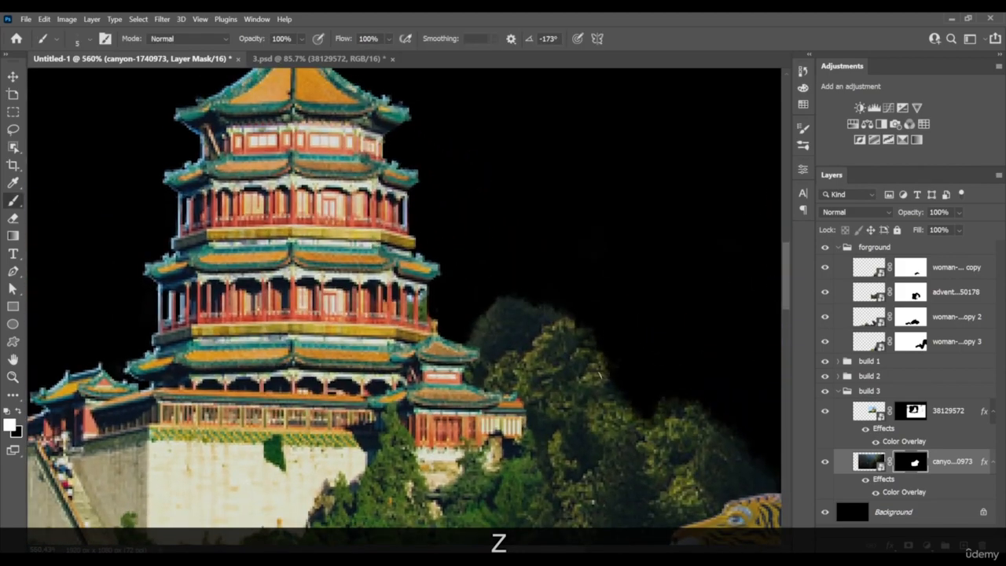
key(space)
drag(640, 370, 521, 262)
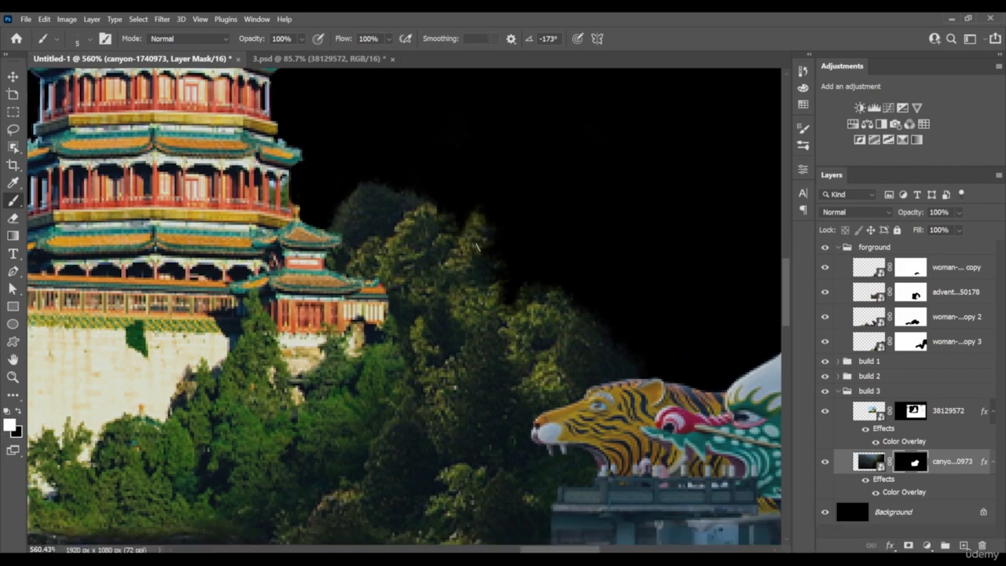
drag(515, 276, 507, 265)
key(x)
Place the great-wall-of-china-814143 photo and move its layer out of build 3, between the build 2 and build 3 groups
key(z)
mouse_move(669, 348)
mouse_down()
mouse_move(599, 368)
mouse_move(610, 380)
mouse_move(663, 293)
mouse_up()
key(space)
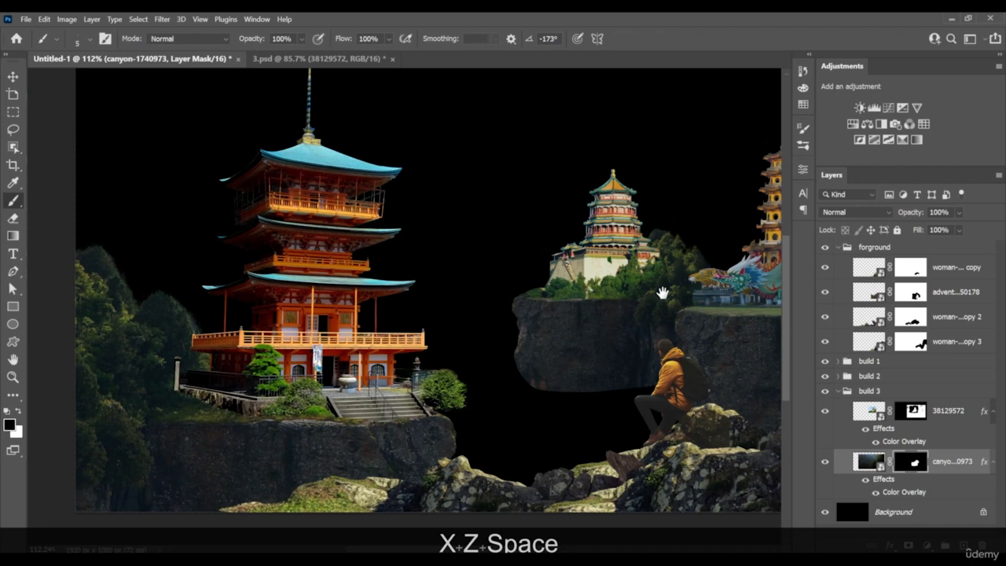
key(z)
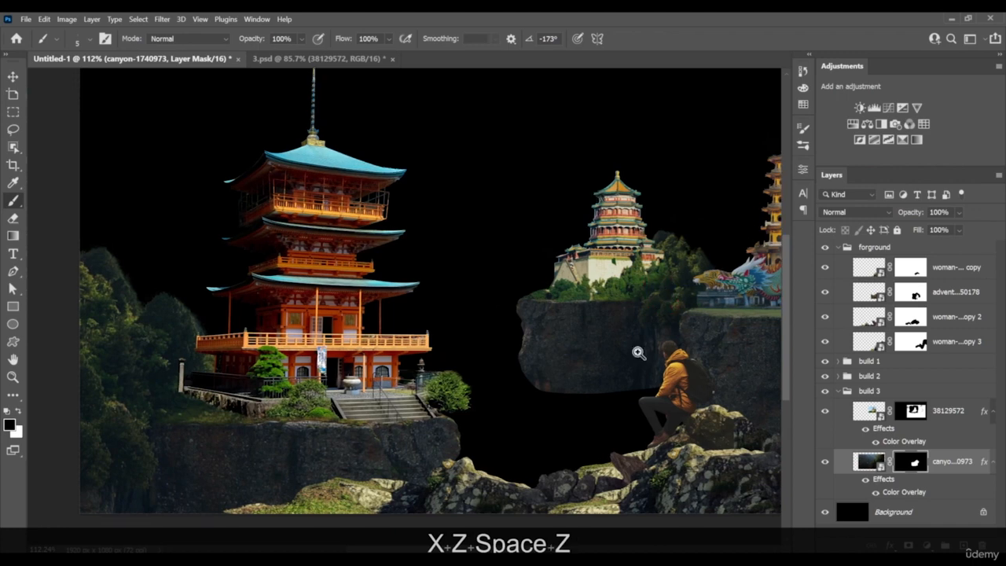
drag(638, 353, 448, 386)
key(z)
key(space)
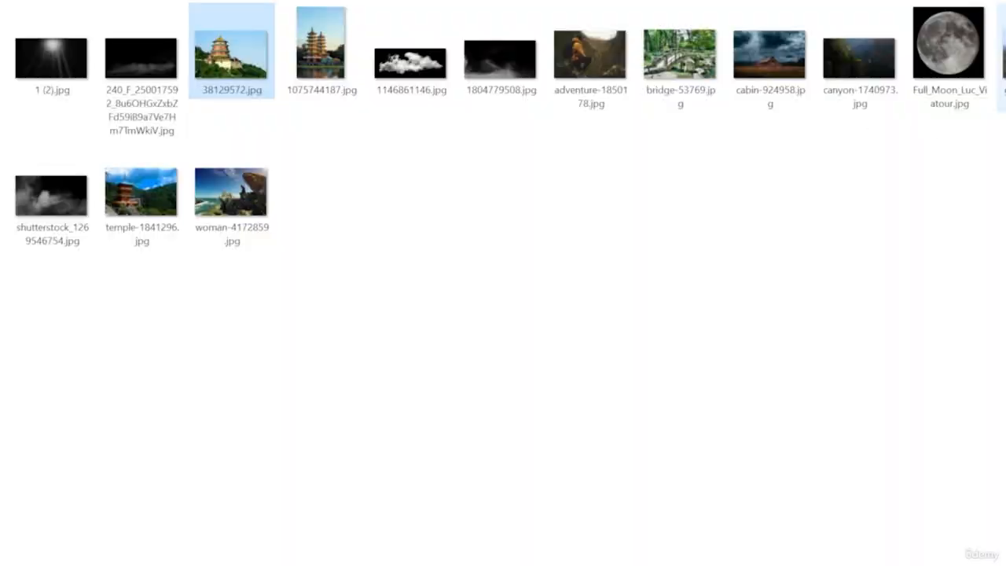
drag(1002, 55, 436, 417)
drag(436, 417, 231, 432)
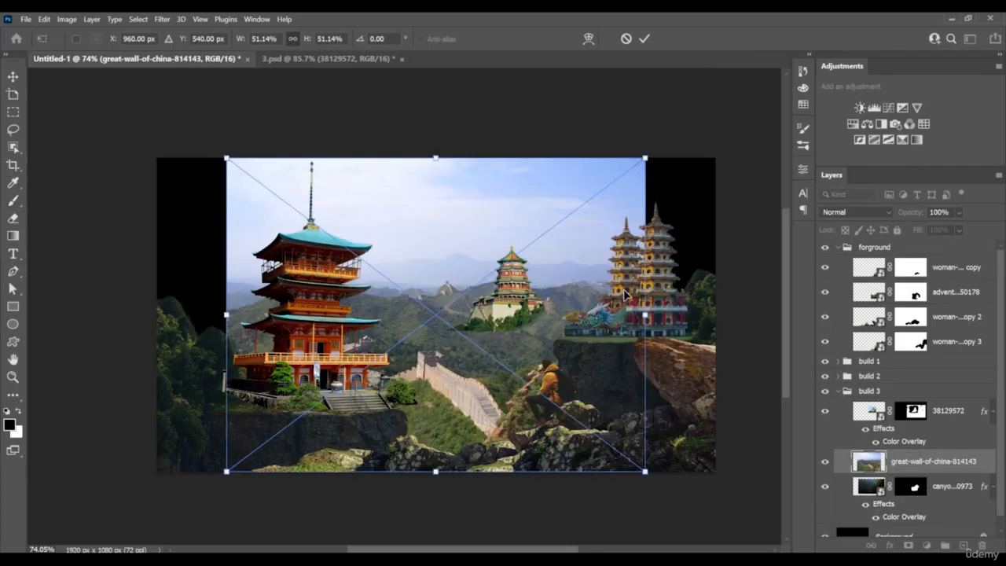
key(Return)
drag(912, 463, 865, 387)
click(839, 417)
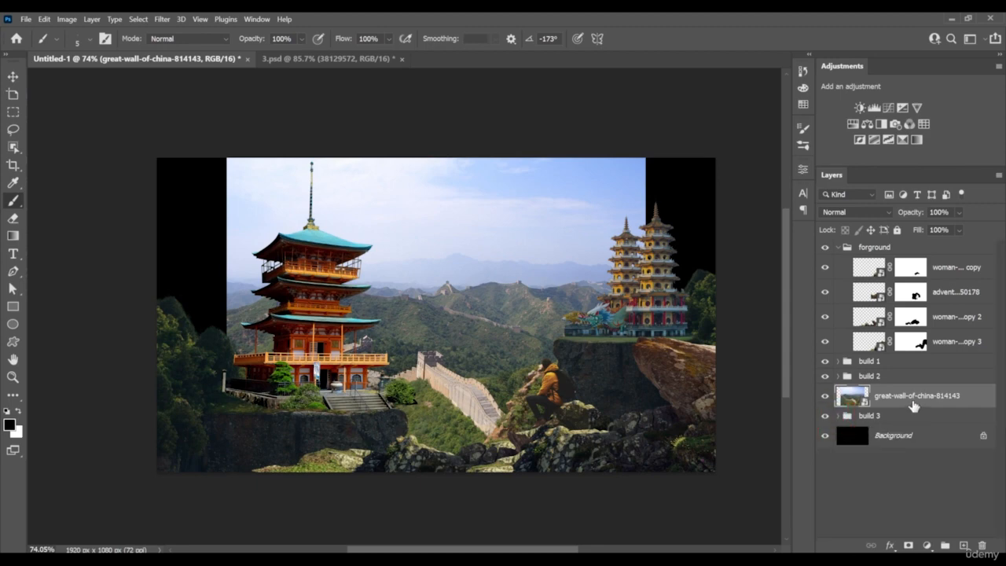
Put the great-wall-of-china-814143 layer in a new group named "mid ground"
double_click(911, 396)
key(ctrl+g)
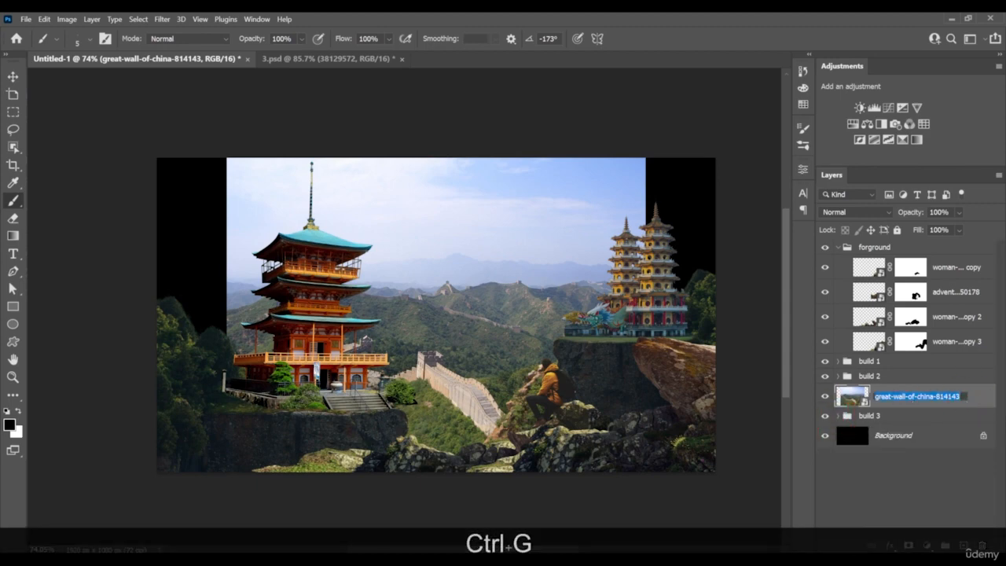
key(ctrl+g)
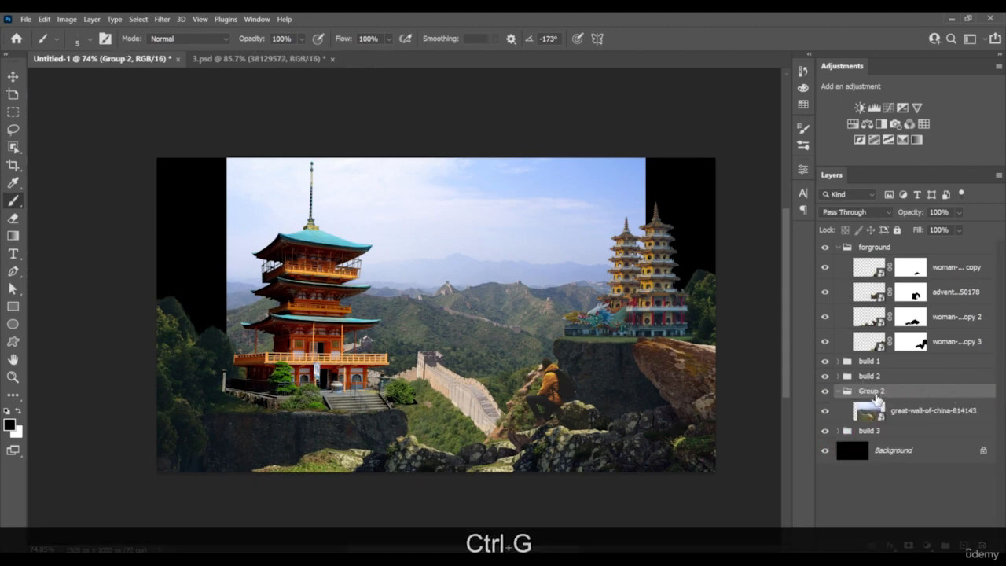
double_click(873, 391)
text(mi)
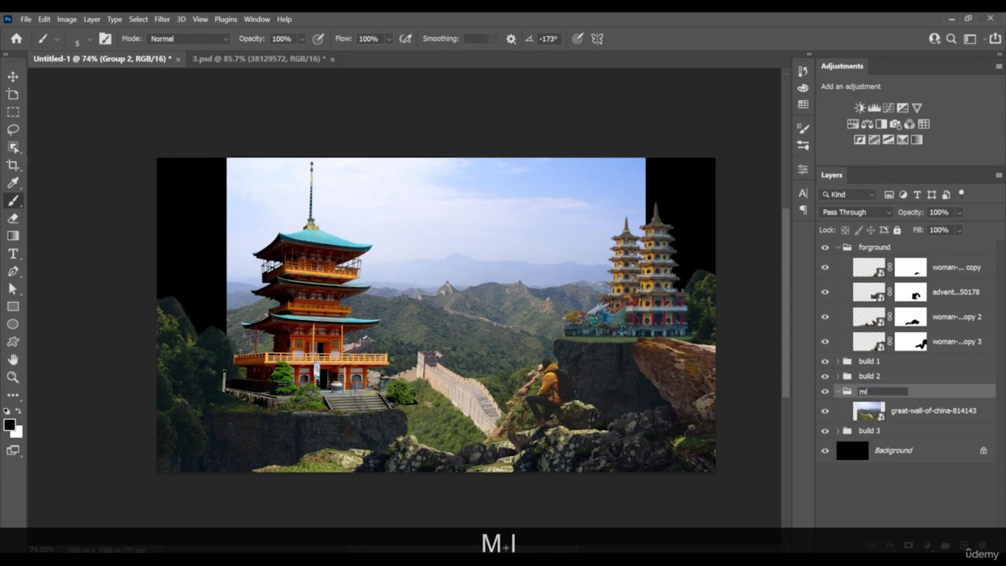
text(d ground)
key(Return)
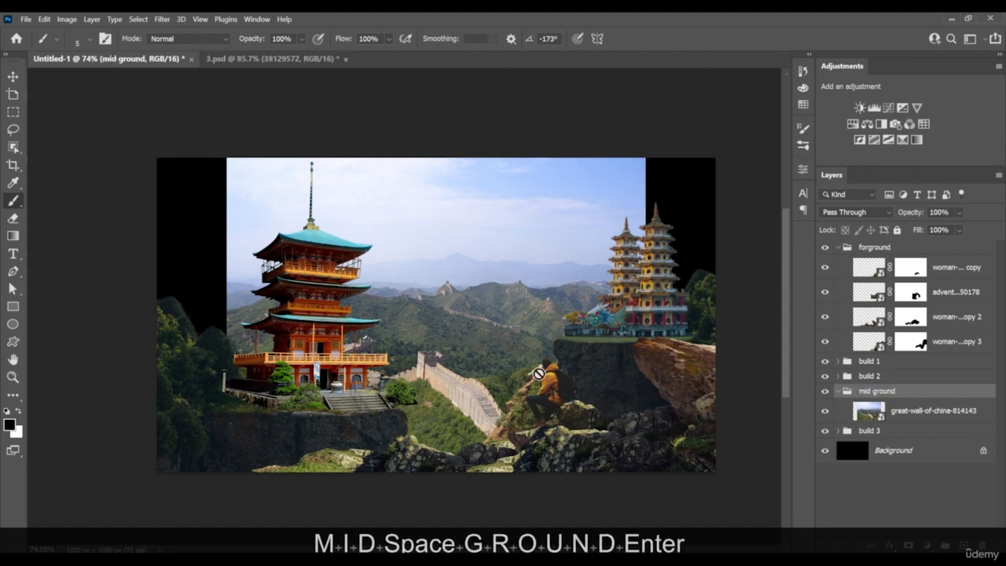
Move the Great Wall photo up and to the right on the canvas and scale the mid ground group to 94.19%
key(v)
mouse_move(476, 350)
mouse_down()
mouse_move(519, 267)
mouse_move(548, 314)
mouse_move(731, 270)
mouse_move(684, 354)
mouse_move(568, 323)
mouse_move(543, 340)
mouse_move(544, 321)
mouse_up()
key(ctrl+t)
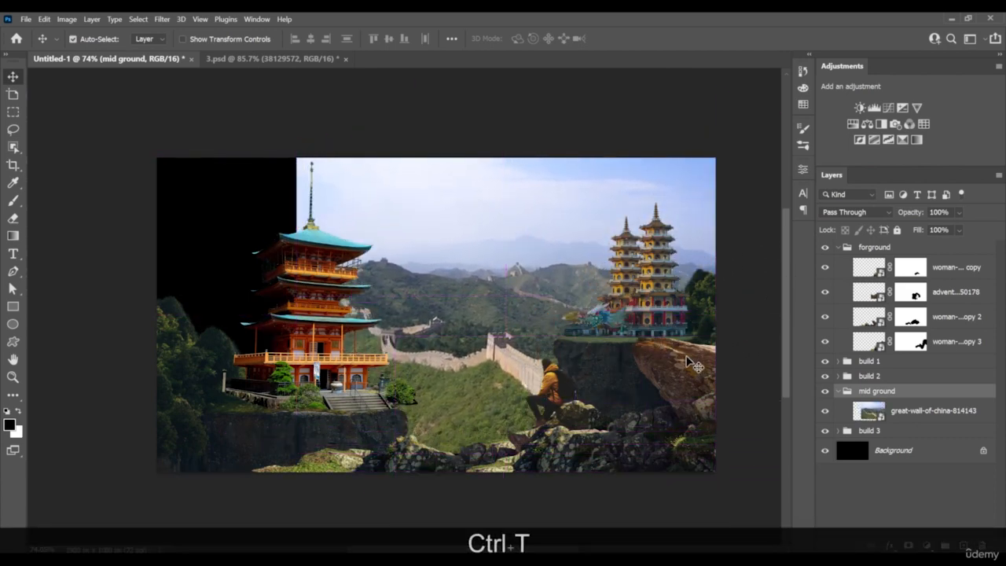
drag(715, 298, 691, 296)
scroll(438, 340, up, 8)
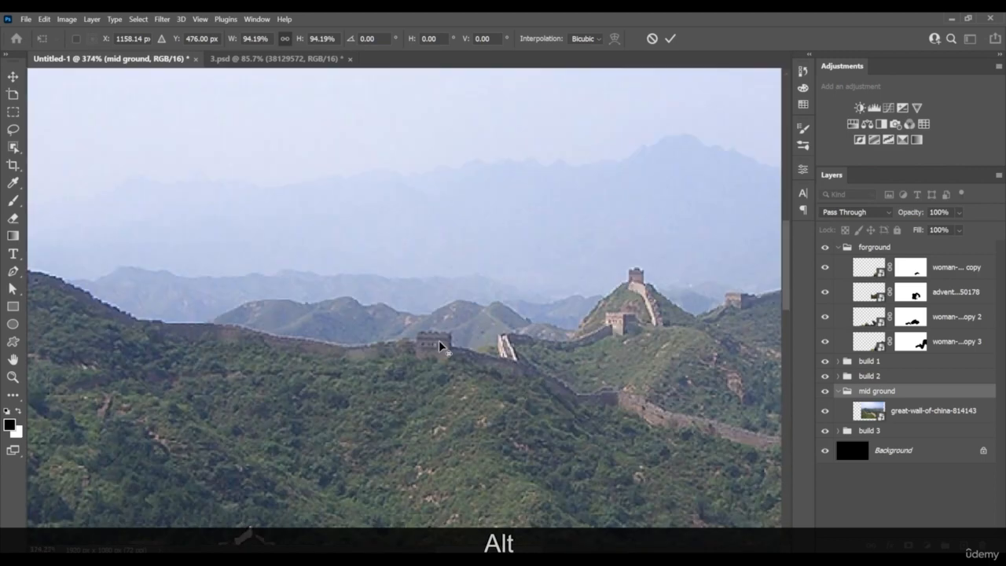
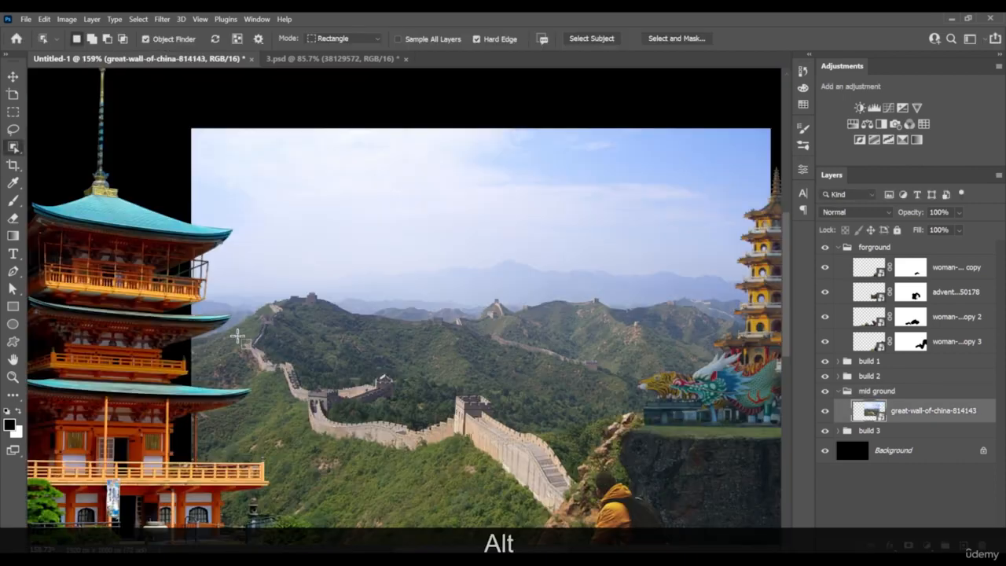
Trace the mountain ridge line of the Great Wall photo with the Pen tool, from its left edge to behind the twin pagodas
key(p)
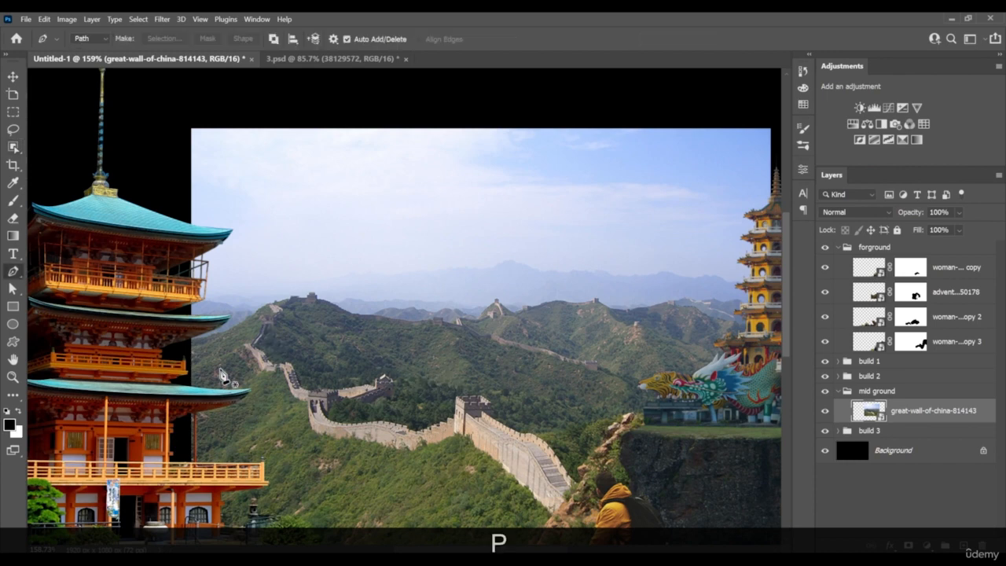
click(189, 338)
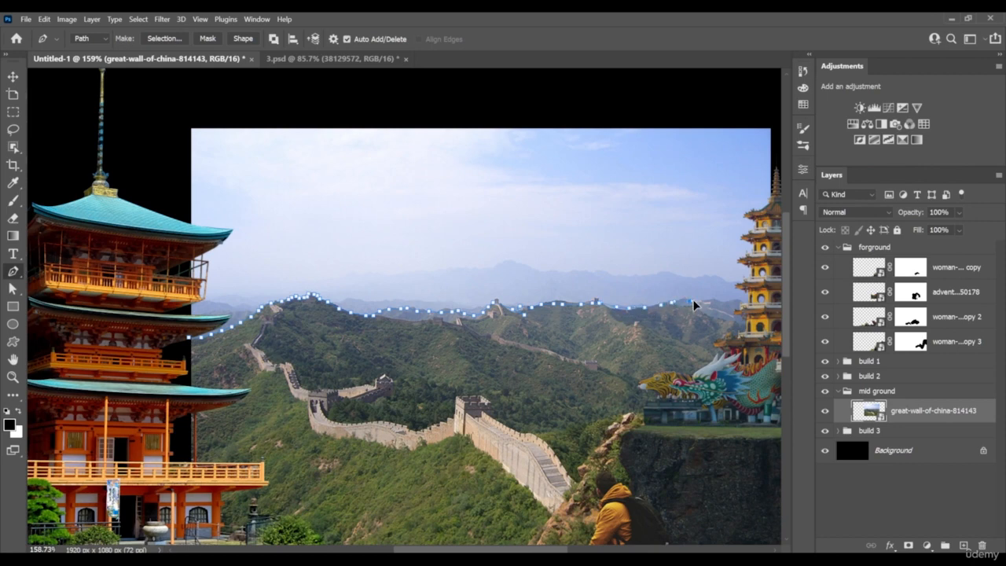
drag(725, 311, 655, 314)
click(698, 313)
click(721, 310)
click(730, 292)
click(739, 258)
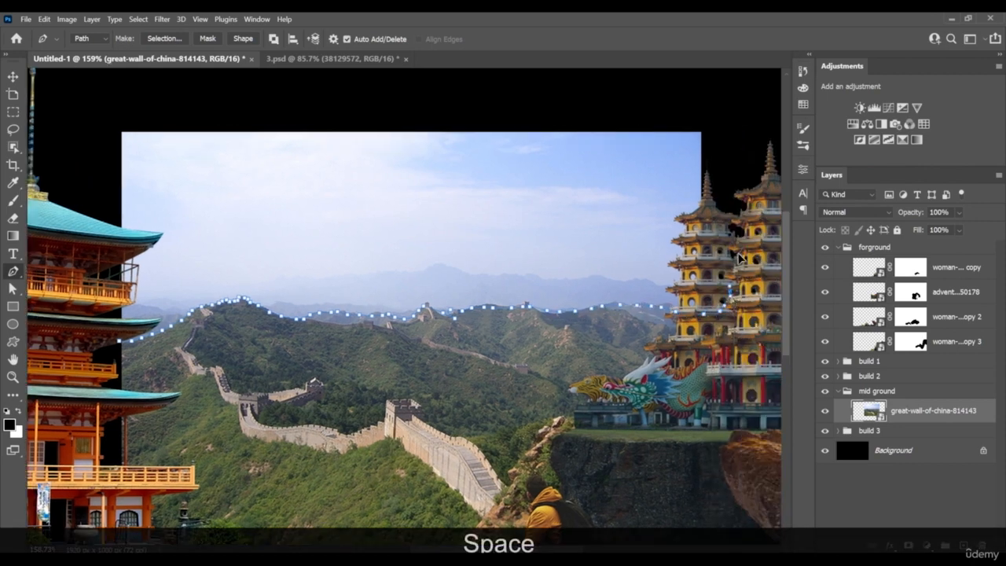
Continue the Pen path around the outside of the photo's sky and close it at the ridge's starting point
click(753, 149)
click(717, 110)
drag(614, 89, 587, 88)
drag(450, 94, 417, 96)
drag(267, 113, 243, 116)
drag(102, 120, 88, 121)
drag(76, 130, 76, 138)
drag(87, 173, 90, 187)
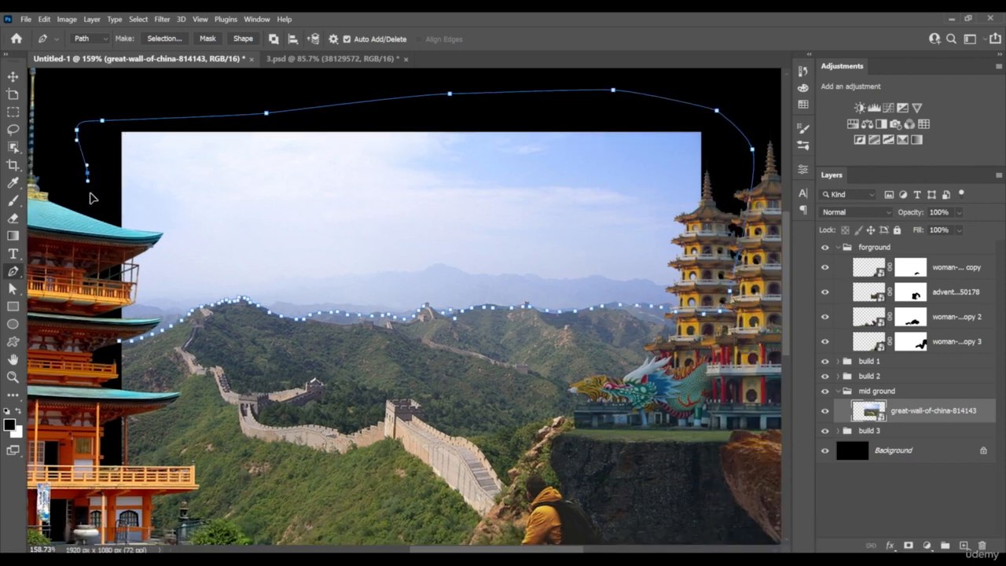
drag(107, 289, 110, 311)
click(92, 359)
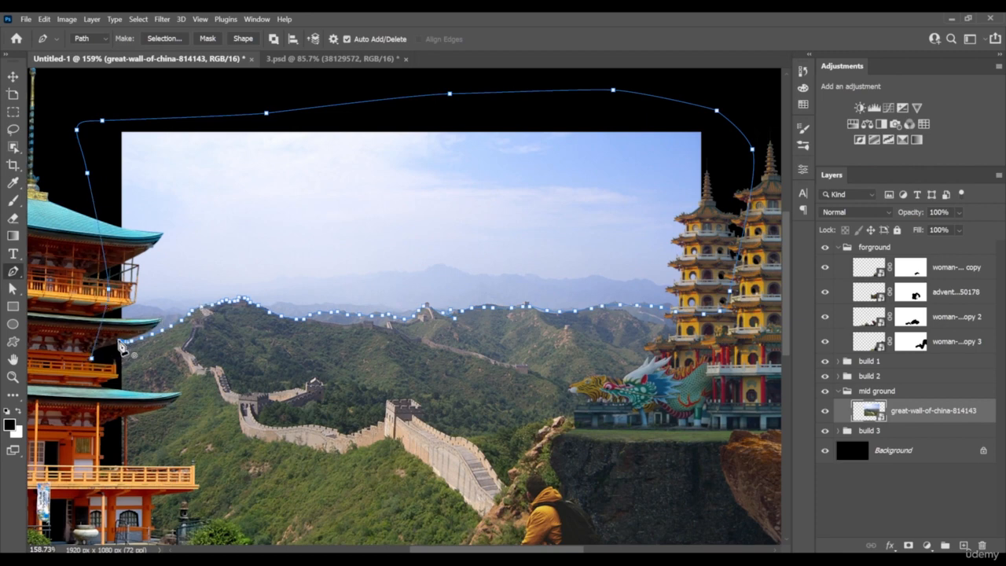
click(122, 346)
key(alt+Return)
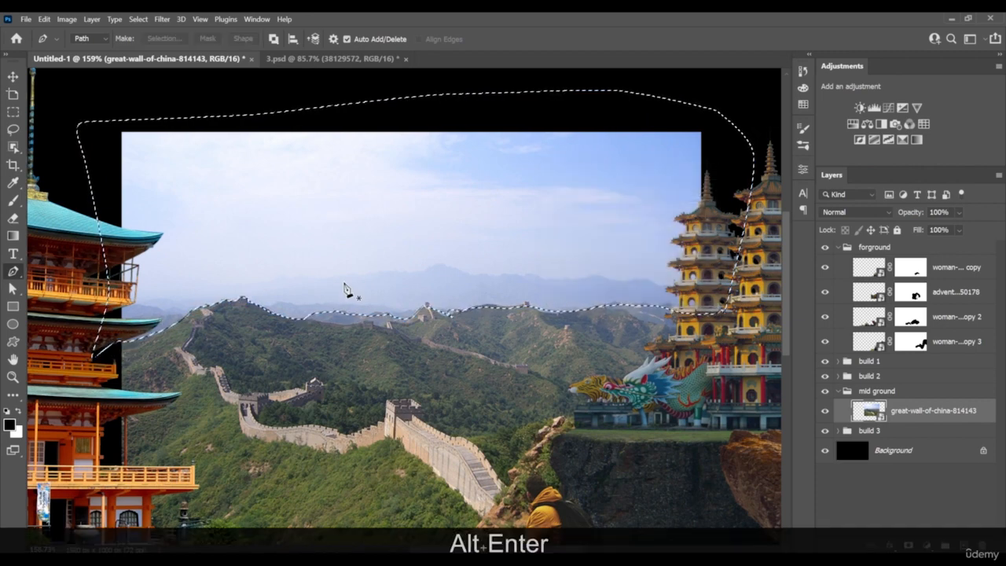
key(ctrl+z)
key(ctrl+z)
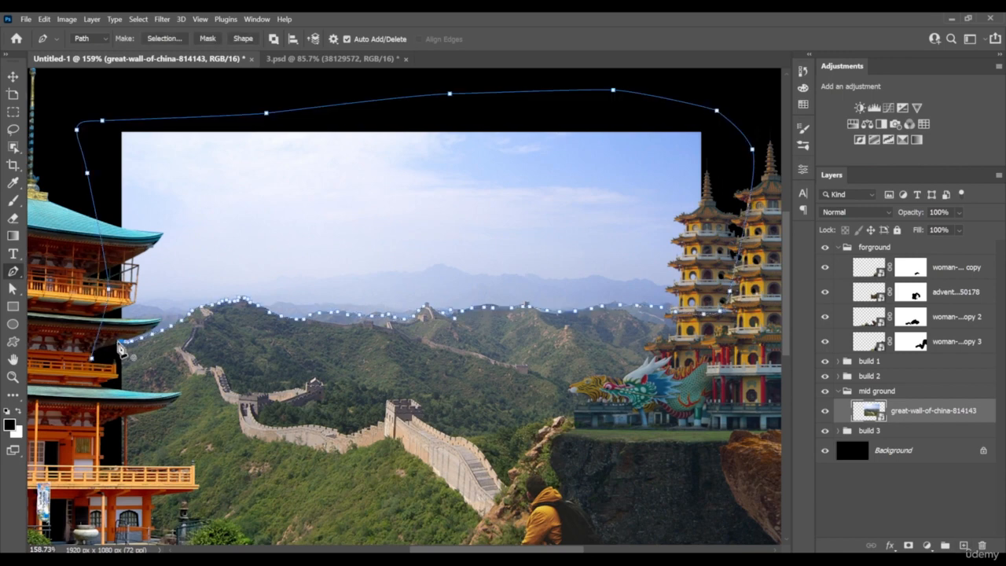
Convert the sky path to a selection and add an inverted layer mask that hides the sky on the Great Wall layer
right_click(290, 232)
click(349, 276)
key(alt+Return)
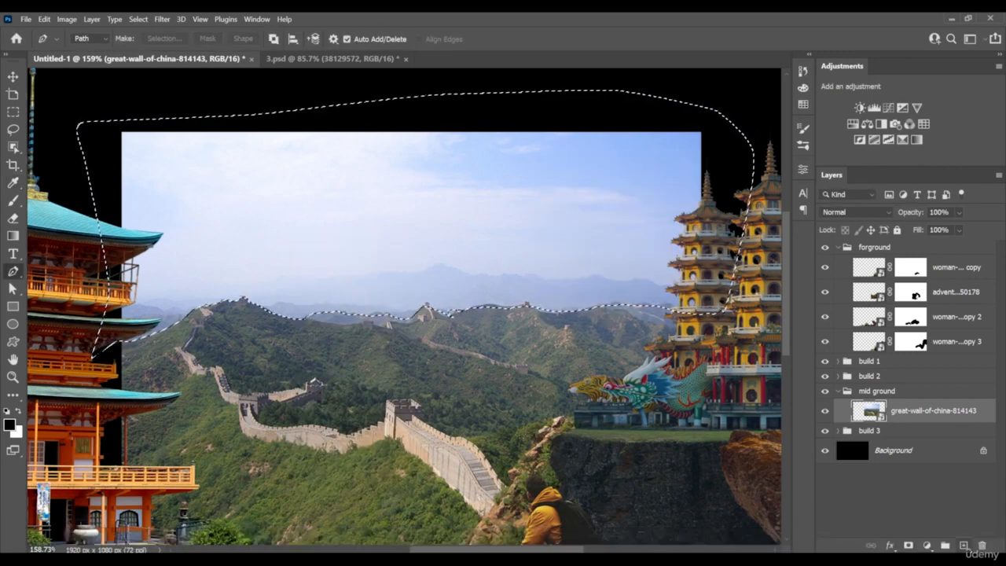
click(910, 546)
key(ctrl+i)
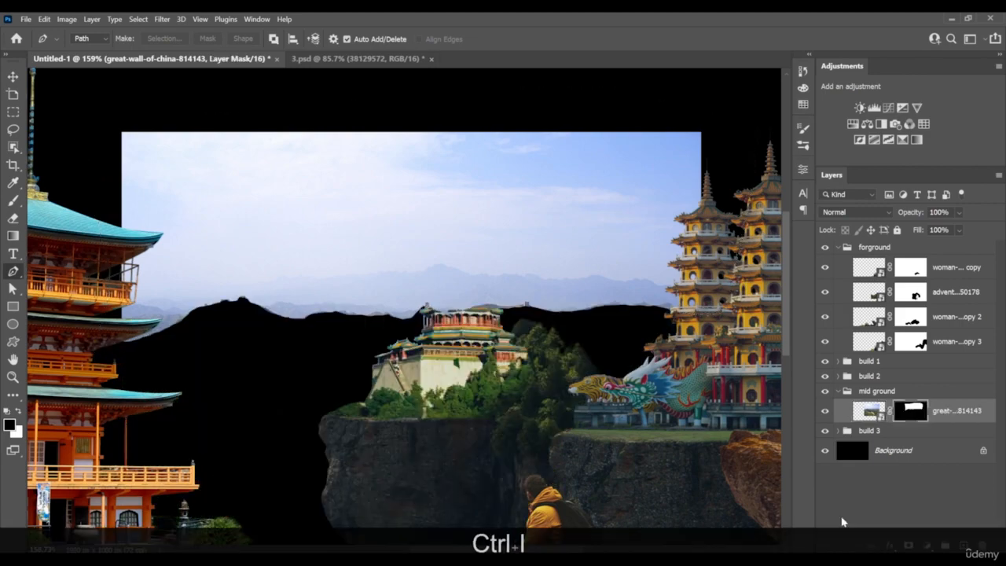
Collapse the mid ground group and move it below the build 3 group in the layer stack
scroll(415, 331, down, 7)
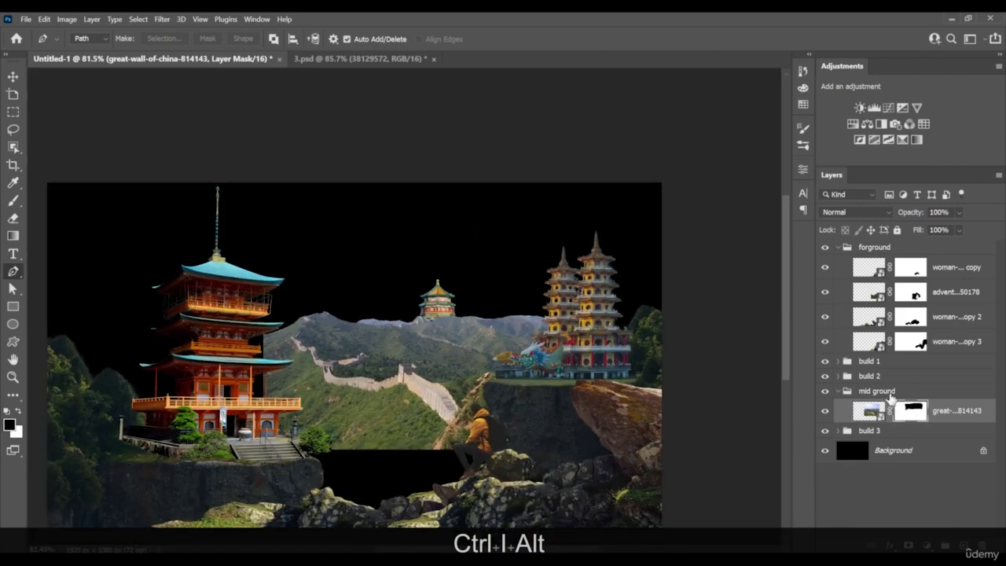
click(888, 392)
click(838, 391)
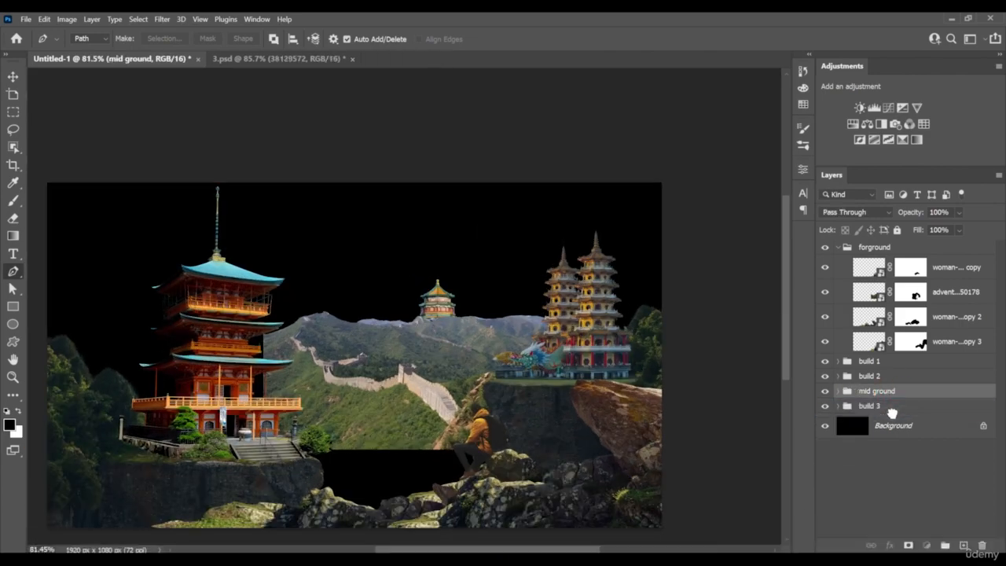
drag(892, 413, 892, 415)
Move the mid ground group slightly down on the canvas
scroll(473, 400, down, 2)
scroll(460, 408, up, 2)
key(v)
mouse_move(471, 433)
mouse_down()
mouse_move(415, 479)
mouse_move(422, 467)
mouse_move(444, 476)
mouse_move(475, 451)
mouse_up()
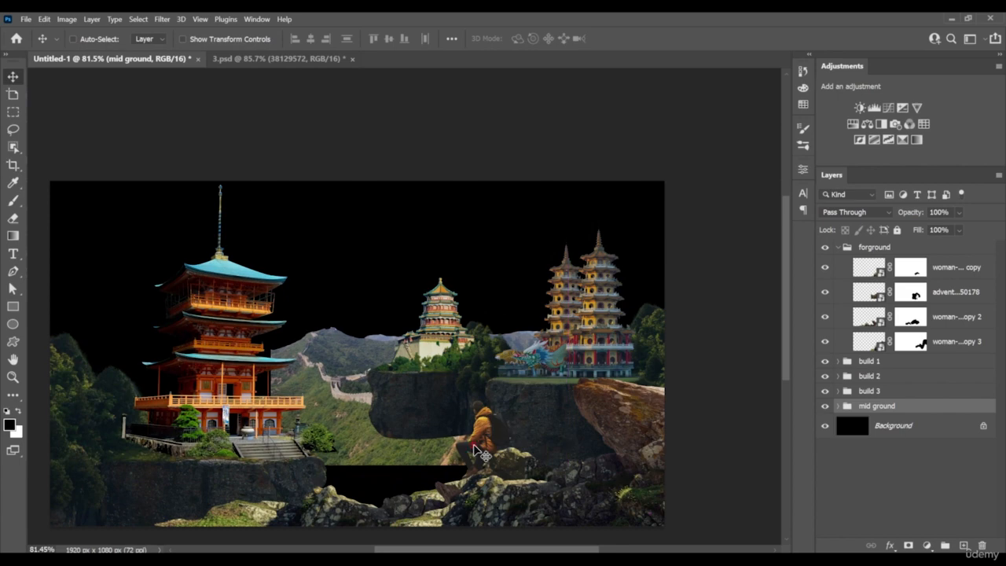
Select the build 3 group and move it up and slightly to the right on the canvas
right_click(459, 358)
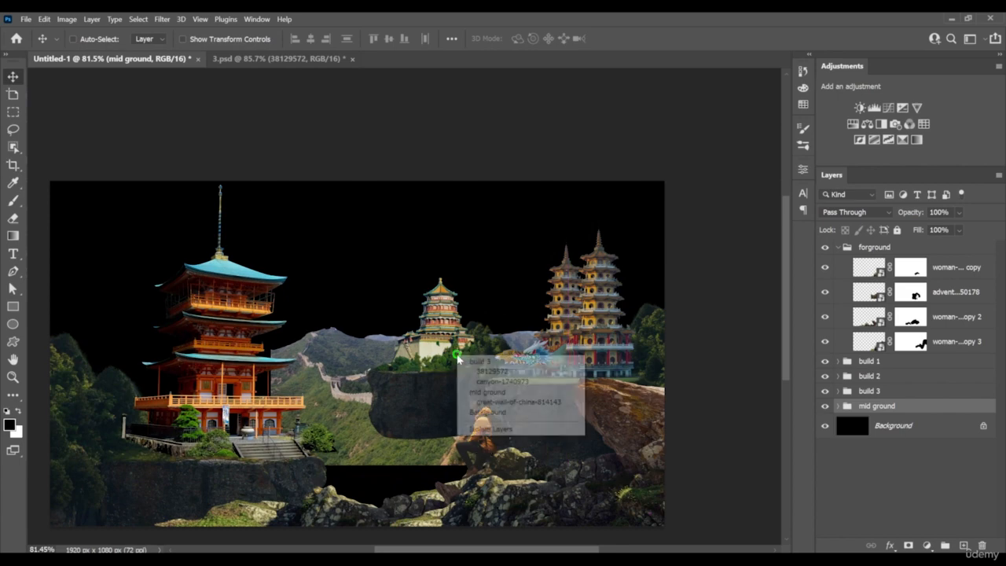
click(472, 360)
drag(476, 365, 480, 351)
Hide the lower part of the cliff under the build 3 pagoda on the canyon-1740973 mask with a soft round 114 px brush
alt+scroll(443, 402, up, 3)
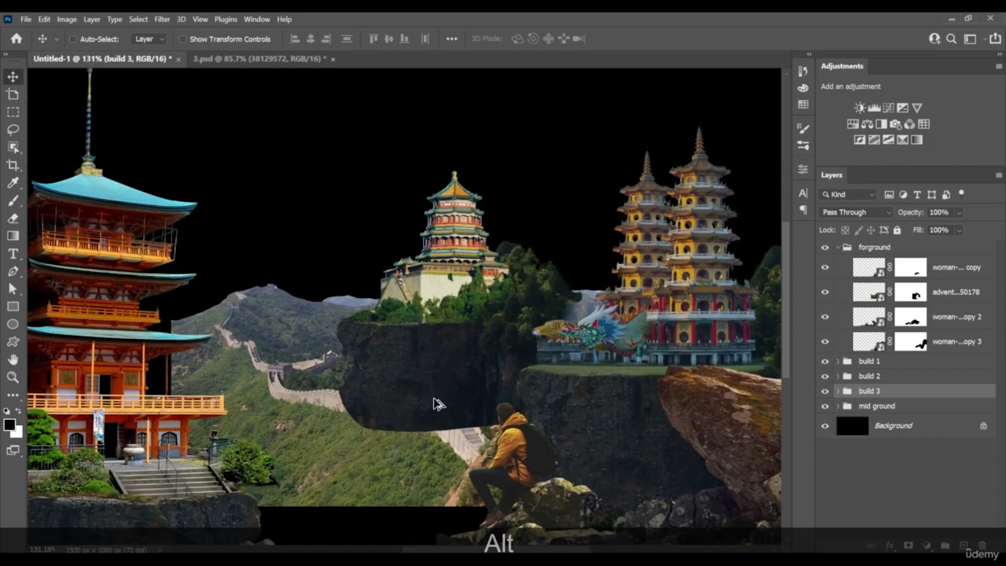
alt+click(837, 392)
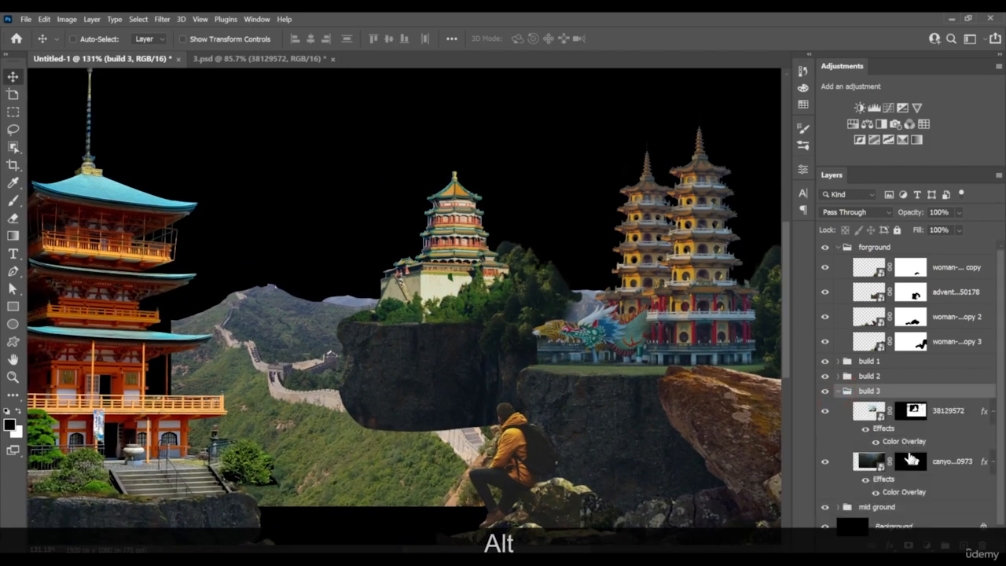
click(912, 461)
key(b)
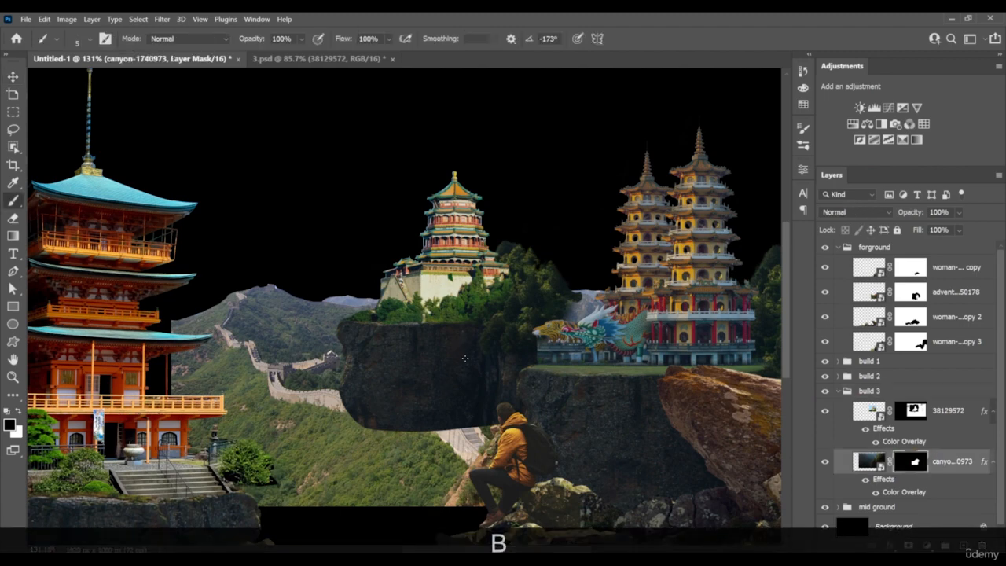
right_click(473, 334)
click(536, 487)
mouse_move(401, 419)
mouse_down()
mouse_move(342, 391)
mouse_move(528, 407)
mouse_move(491, 408)
mouse_move(495, 419)
mouse_move(404, 375)
mouse_move(341, 395)
mouse_move(497, 399)
mouse_move(517, 387)
mouse_move(462, 394)
mouse_up()
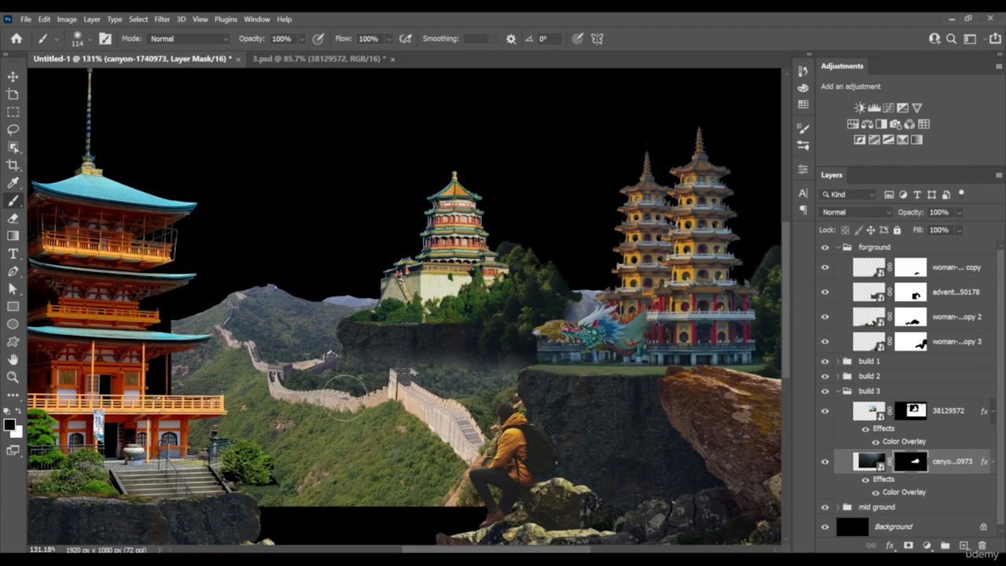
Reduce the brush to 40 px and refine the cliff's lower left edge beside the wall tower on the canyon-1740973 mask
key(bracketleft)
key(bracketleft)
key(bracketleft)
key(bracketleft)
key(bracketleft)
key(bracketleft)
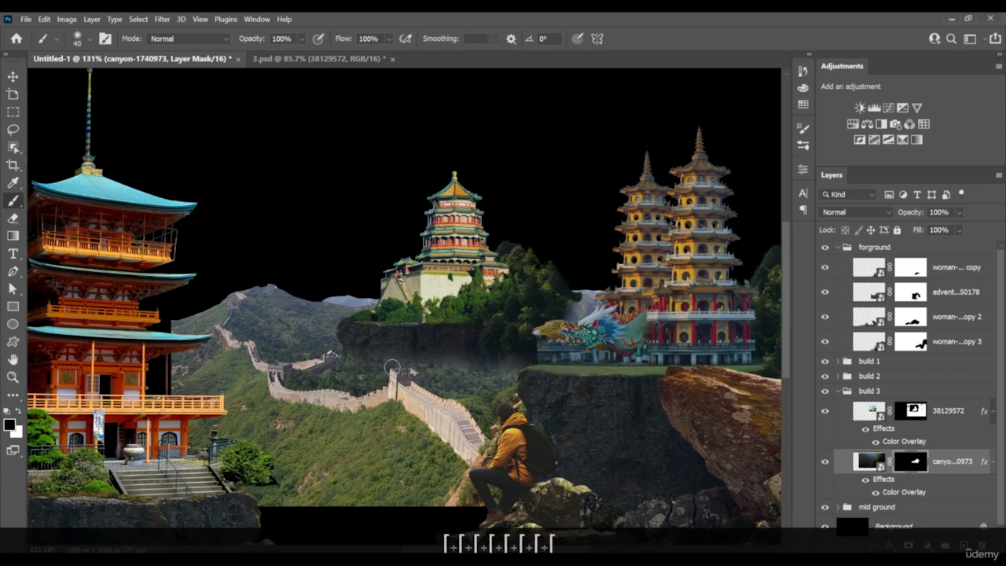
key(z)
drag(380, 364, 437, 364)
key(x)
drag(322, 343, 314, 371)
key(x)
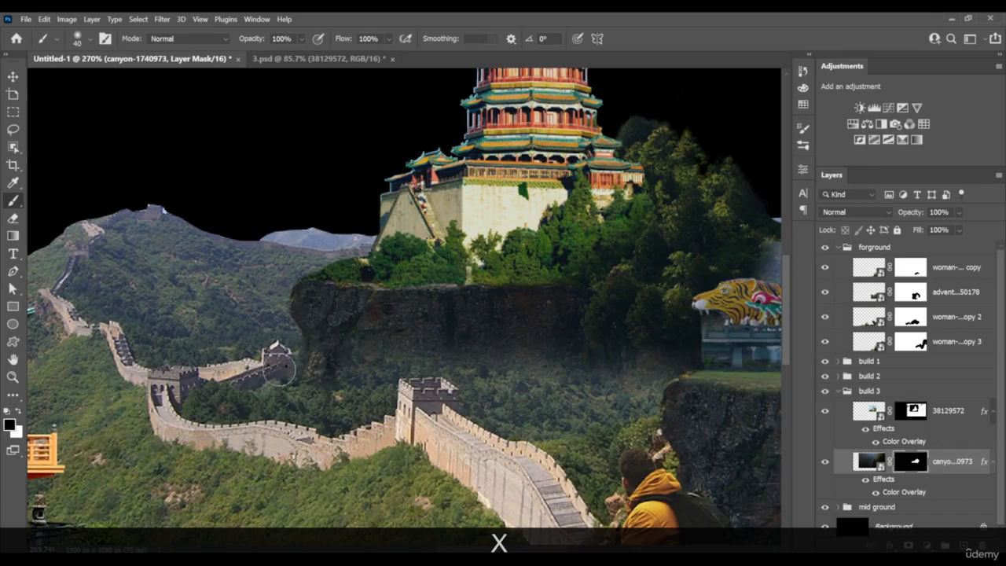
key(x)
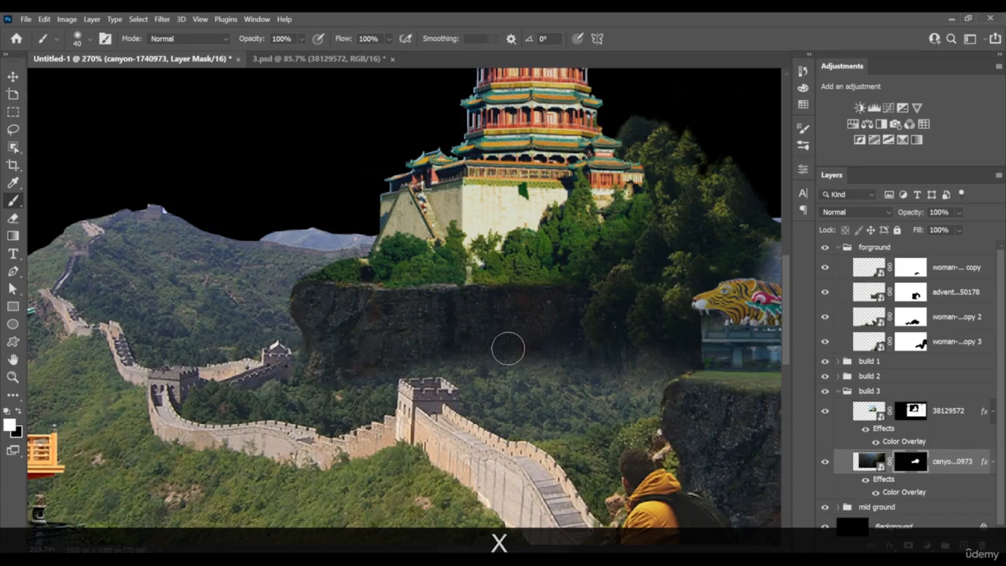
Set the brush flow to 15% and blend the cliff's base into the forest on the canyon-1740973 mask
mouse_move(508, 348)
mouse_down()
mouse_move(538, 373)
mouse_move(527, 382)
mouse_move(571, 402)
mouse_move(668, 366)
mouse_move(602, 409)
mouse_move(559, 413)
mouse_move(521, 393)
mouse_move(496, 411)
mouse_move(531, 423)
mouse_move(629, 411)
mouse_move(407, 353)
mouse_move(365, 366)
mouse_move(521, 427)
mouse_up()
key(x)
click(388, 39)
click(362, 55)
key(z)
key(space)
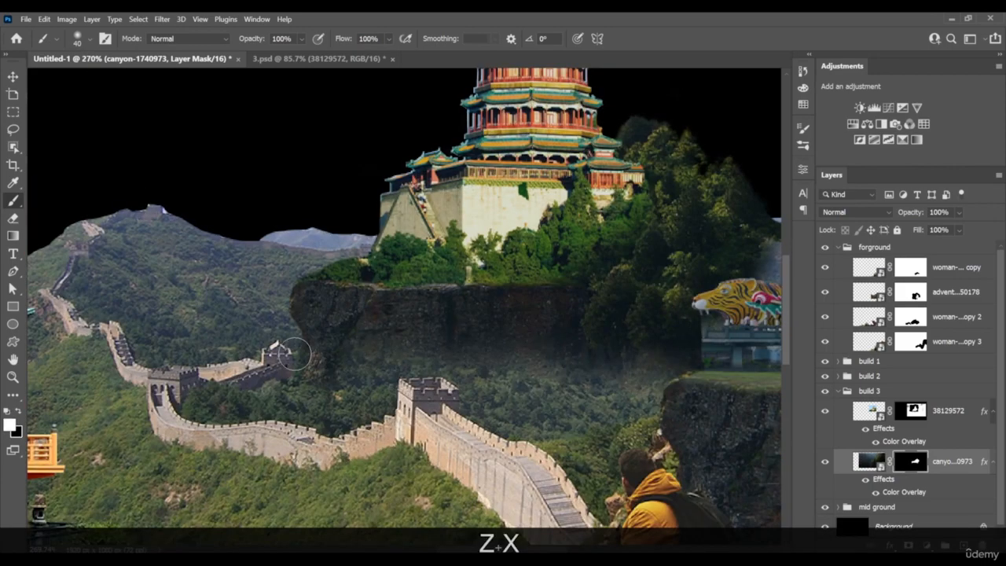
key(x)
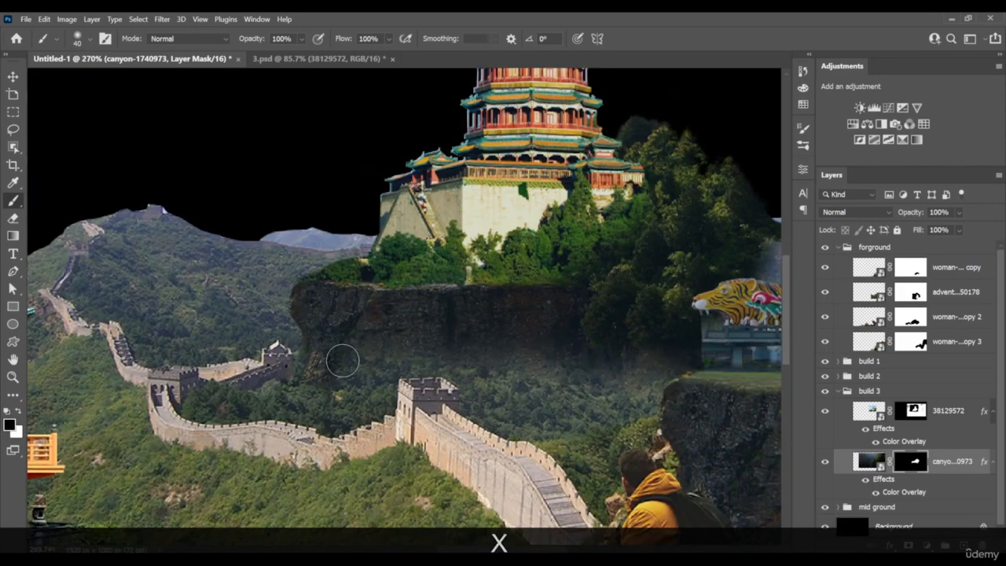
key(x)
drag(377, 360, 541, 390)
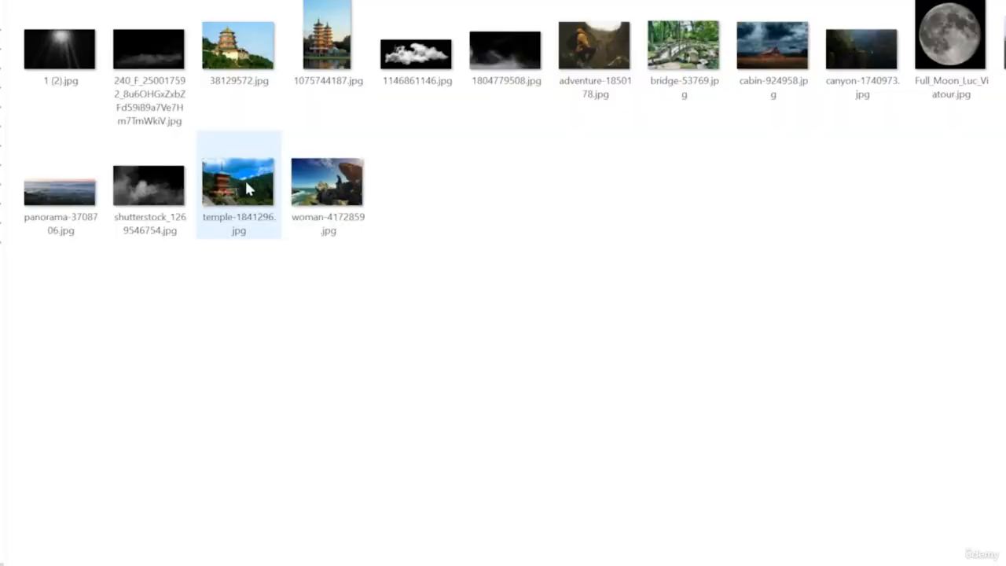
Place the panorama-3708706 photo, scale it to 112.35% to span the canvas width, and align it with the bottom edge
drag(69, 196, 89, 565)
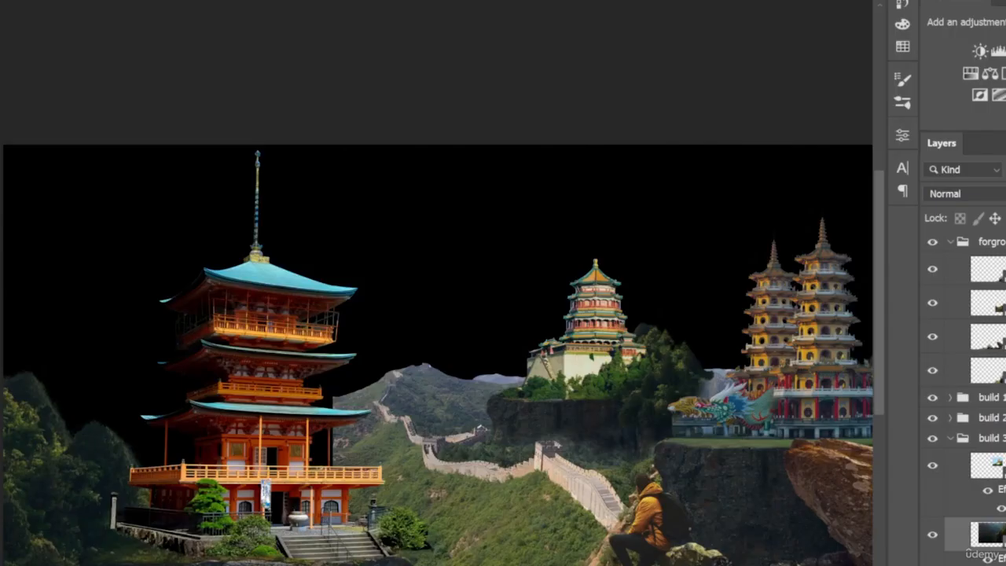
drag(365, 380, 446, 330)
alt+click(508, 365)
drag(509, 365, 430, 347)
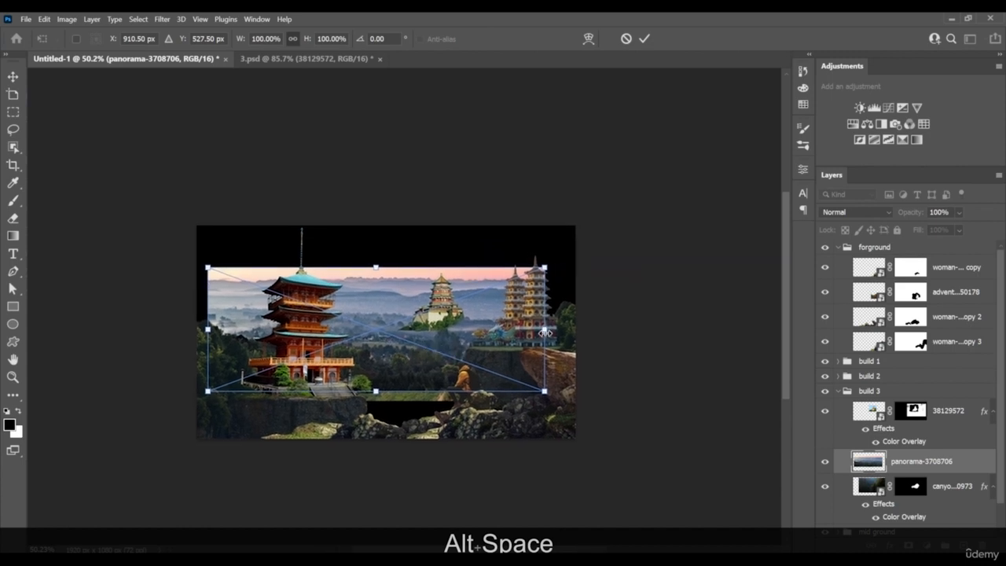
drag(545, 333, 537, 381)
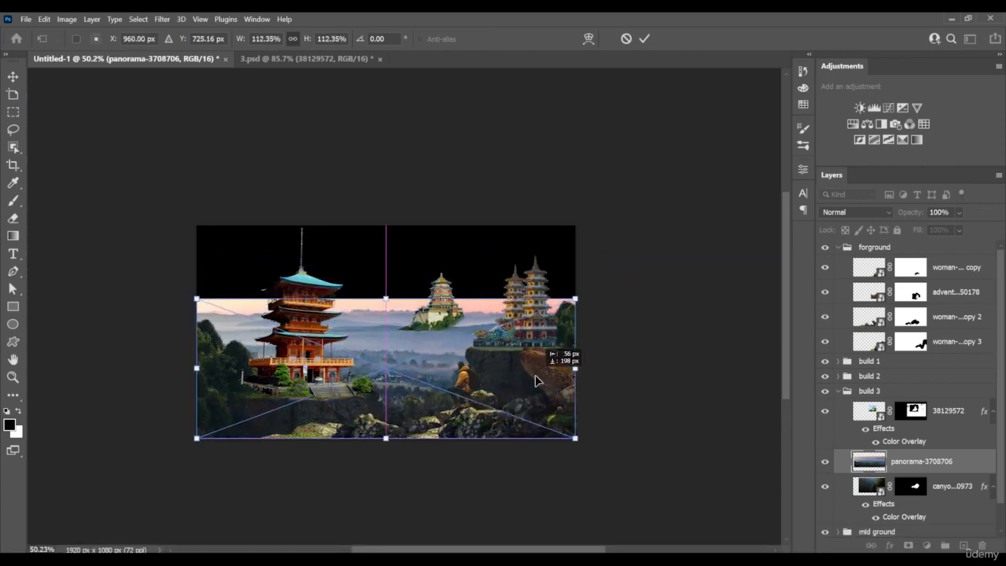
key(Return)
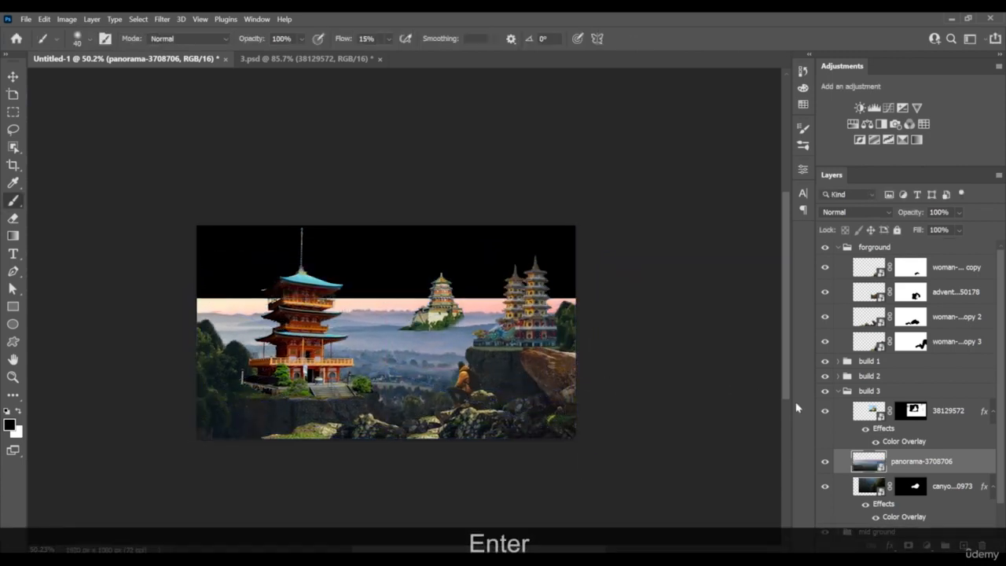
Move the panorama-3708706 layer into the mid ground group, beneath the Great Wall layer
scroll(932, 469, down, 1)
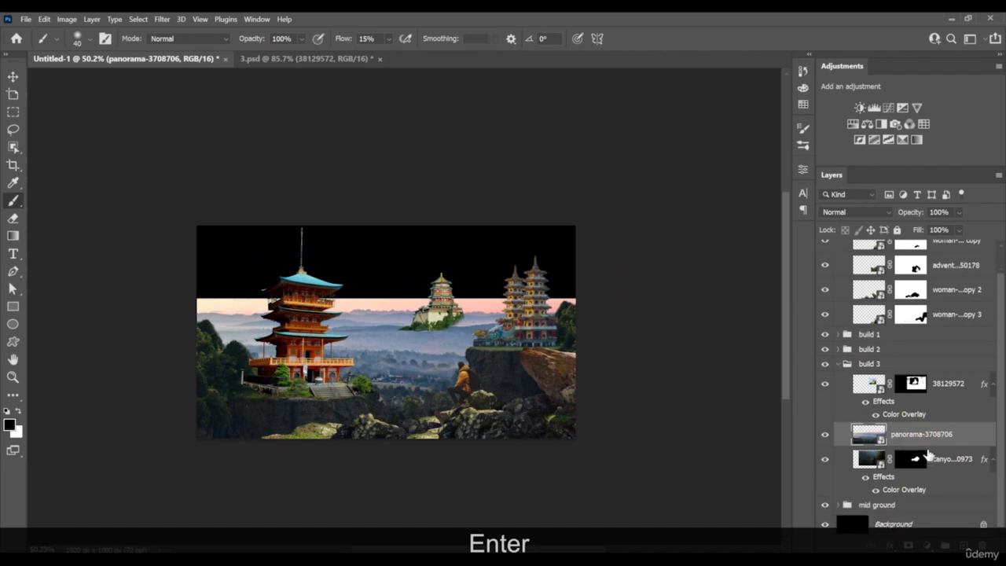
drag(924, 438, 911, 511)
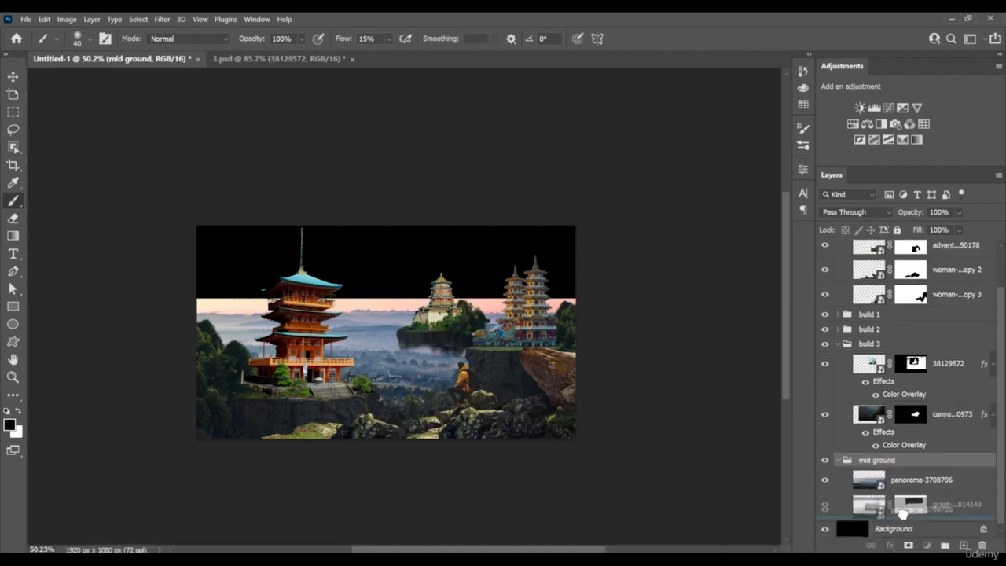
scroll(395, 377, down, 2)
scroll(395, 377, up, 4)
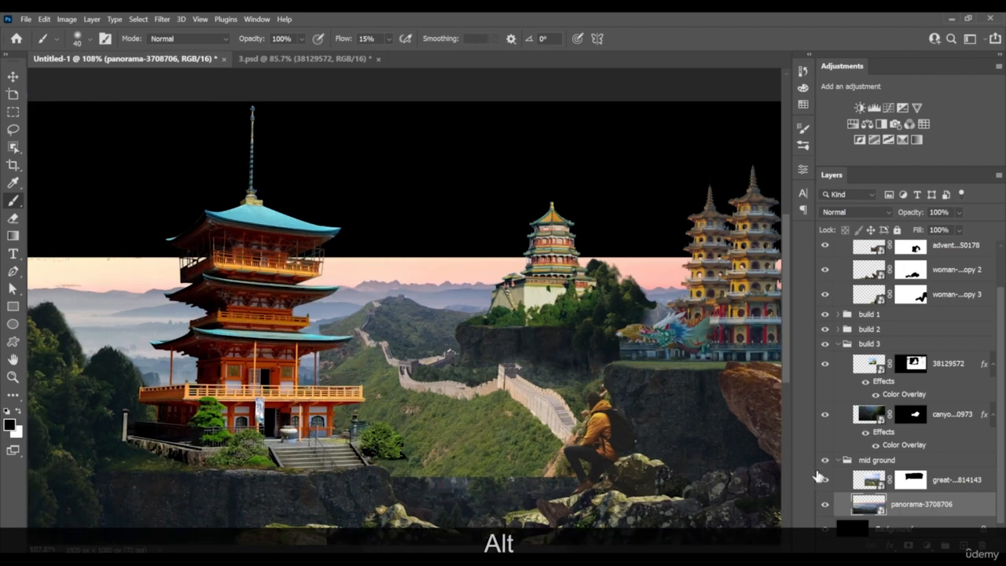
Fade the Great Wall photo's bottom and left edges into the panorama on its mask with a soft 87 px brush at 15% flow
click(918, 483)
key(b)
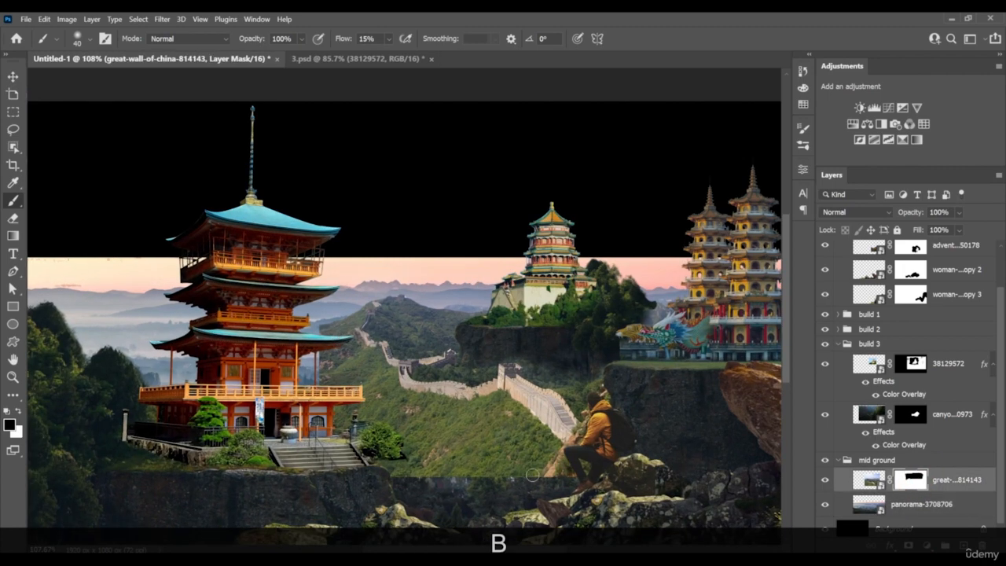
right_click(528, 457)
click(614, 362)
drag(496, 476, 483, 478)
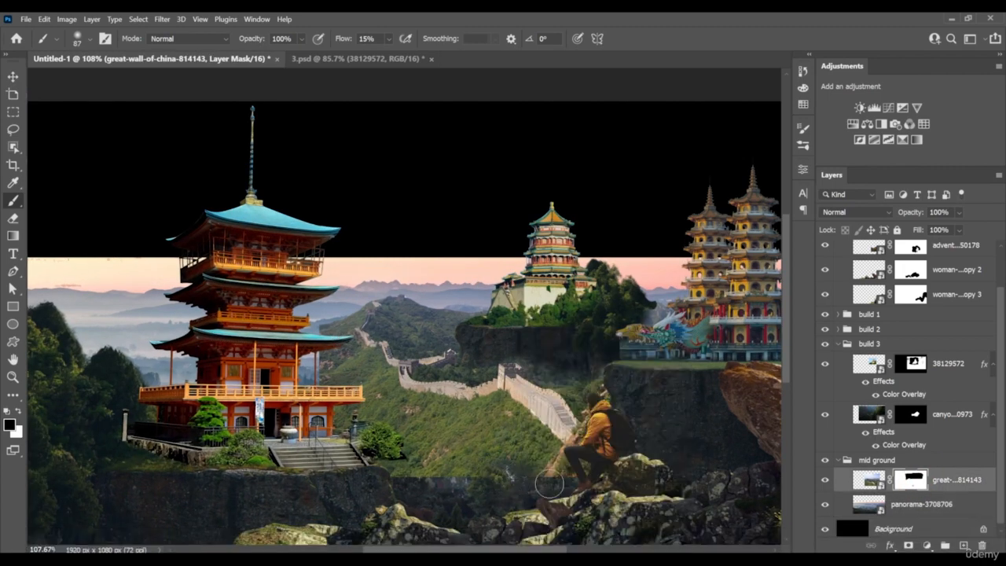
drag(548, 484, 597, 470)
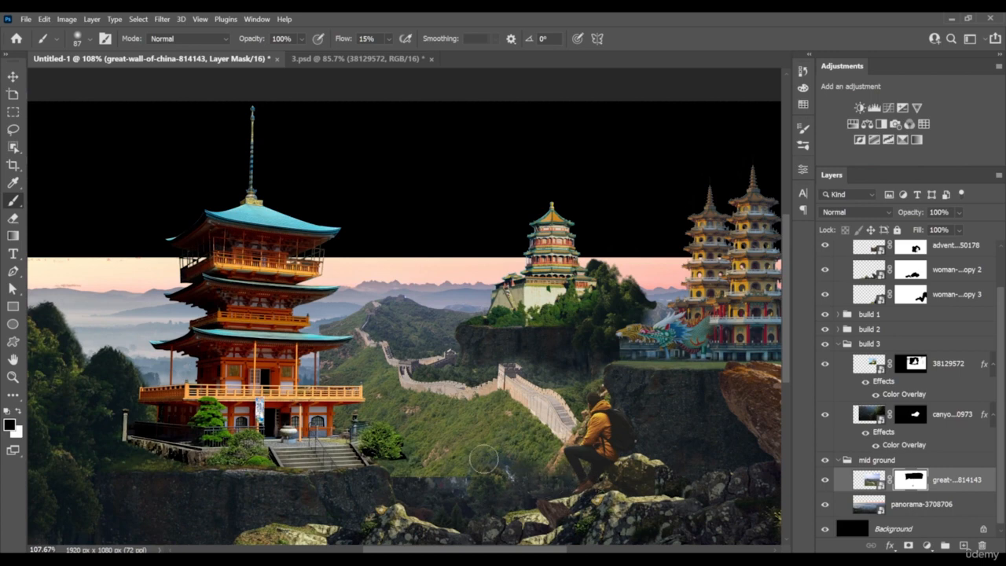
drag(484, 459, 374, 481)
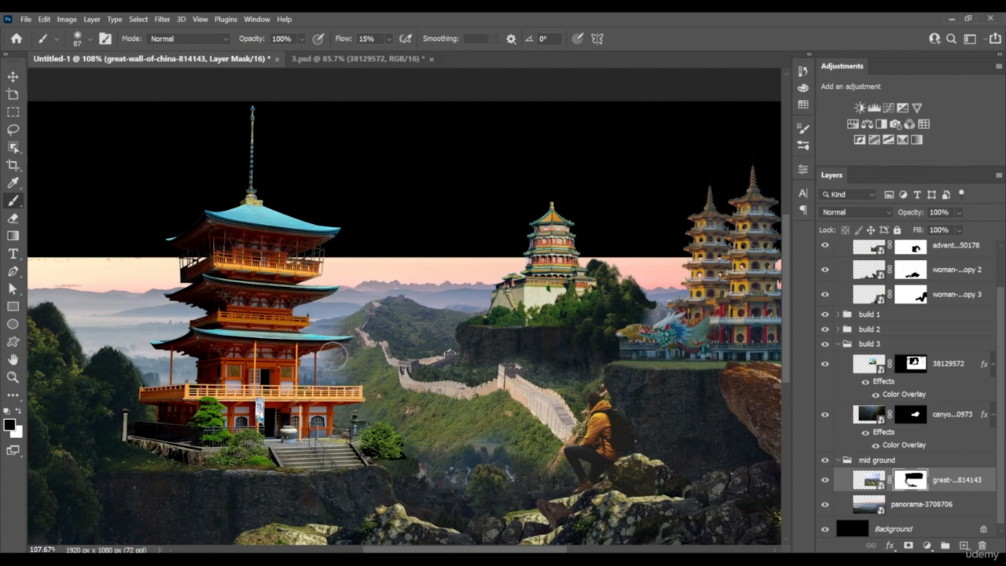
Add a layer mask to the panorama-3708706 layer and start fading its sky edge behind the twin towers with a soft 250 px brush
key(z)
mouse_move(451, 372)
mouse_down()
mouse_move(399, 381)
mouse_move(470, 395)
mouse_up()
key(z)
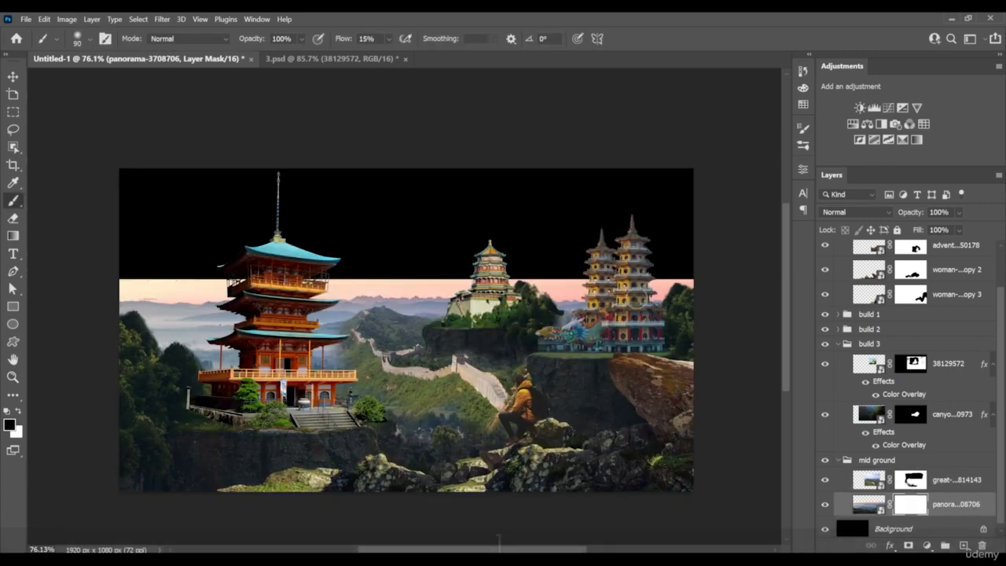
key(bracketright)
key(bracketright)
key(bracketright)
key(bracketright)
key(bracketright)
key(bracketright)
key(bracketright)
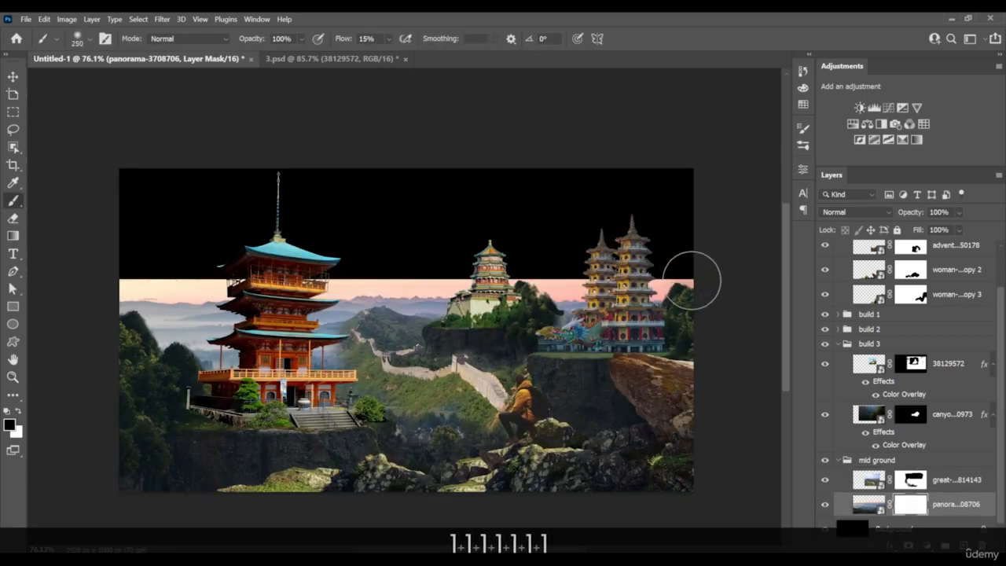
mouse_move(692, 280)
mouse_down()
mouse_move(613, 259)
mouse_move(591, 268)
mouse_move(602, 283)
mouse_move(525, 275)
mouse_up()
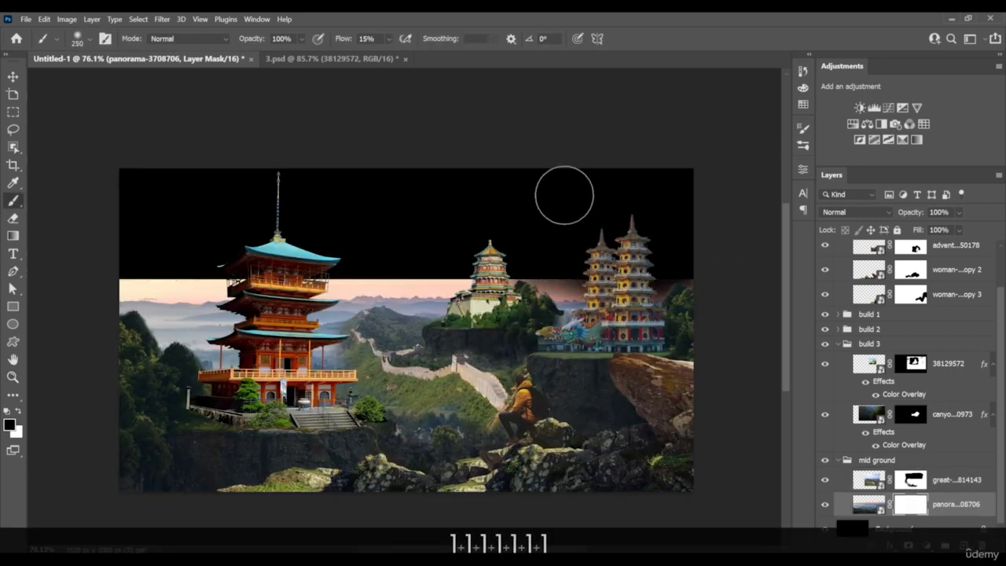
Set the brush flow to 43% and fade the panorama's upper edge into the black background across the full canvas width
click(388, 38)
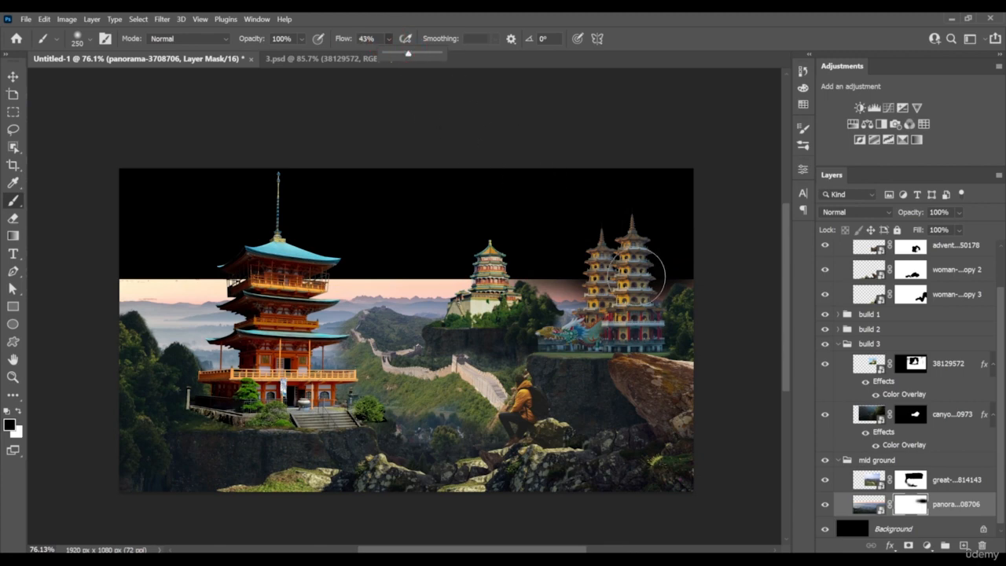
mouse_move(639, 276)
mouse_down()
mouse_move(462, 266)
mouse_move(735, 257)
mouse_move(595, 264)
mouse_move(580, 254)
mouse_move(408, 252)
mouse_move(367, 254)
mouse_move(495, 264)
mouse_move(211, 266)
mouse_move(210, 258)
mouse_move(226, 258)
mouse_move(156, 277)
mouse_move(250, 256)
mouse_up()
key(z)
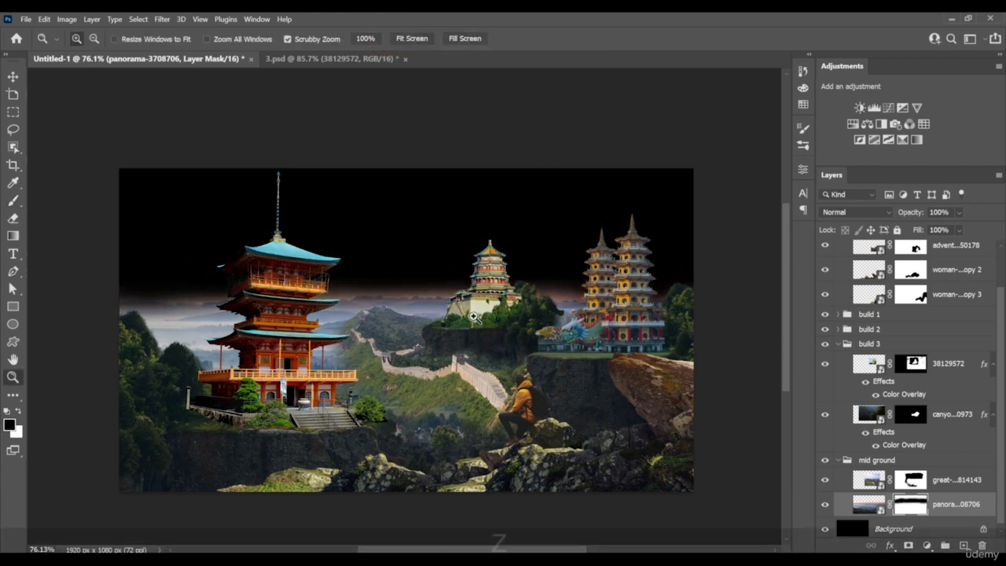
click(472, 315)
alt+click(409, 278)
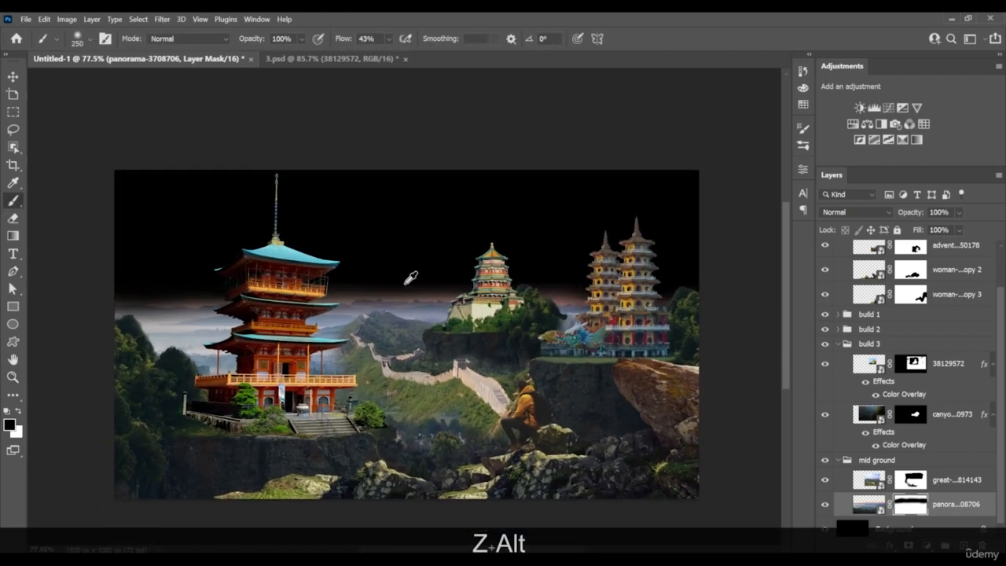
Place the mountains-482689 photo above the panorama layer and align it with the canvas's right edge
alt+click(409, 278)
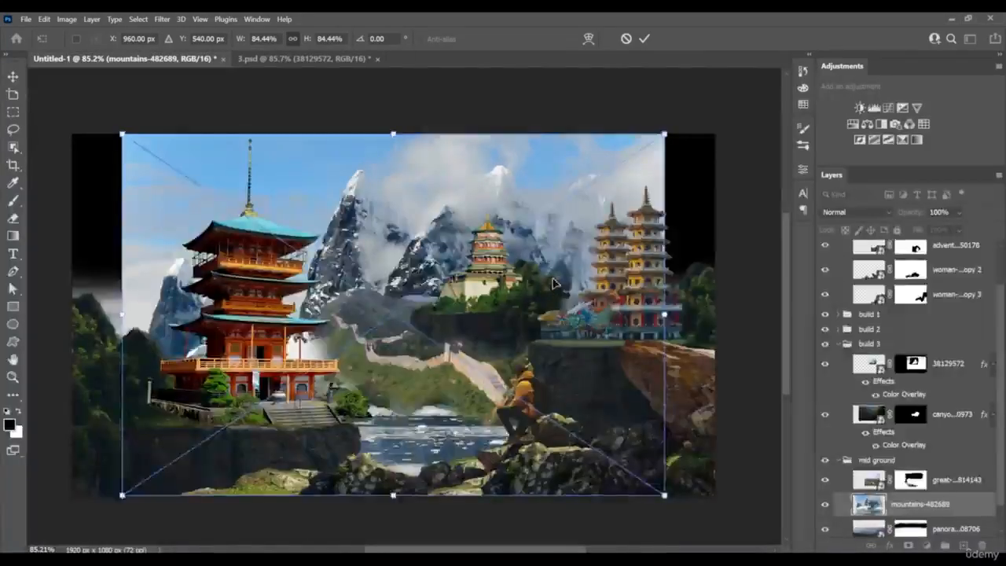
drag(555, 283, 604, 281)
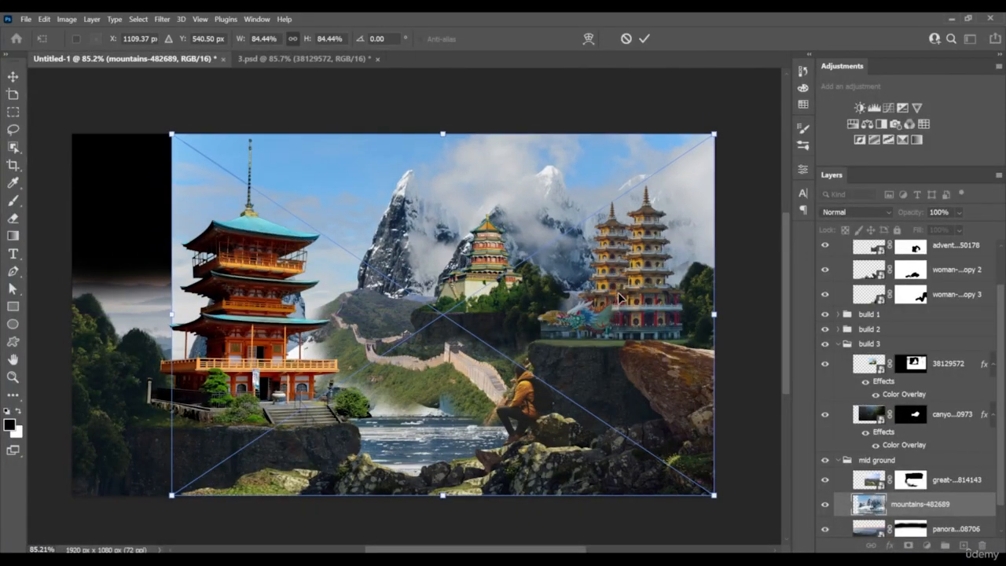
key(Return)
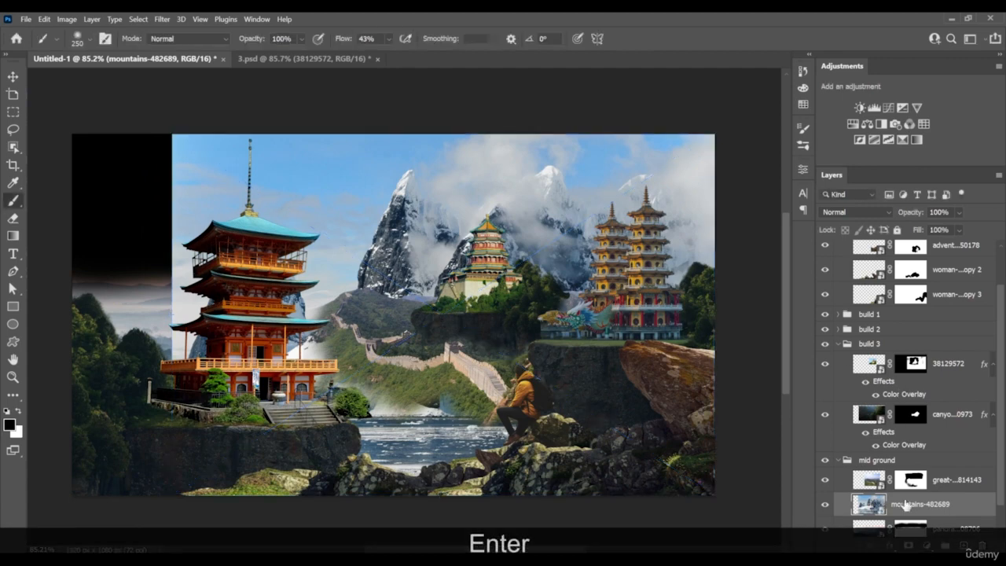
Move the mountains-482689 layer below the mid ground group and put it in its own group named mountains
drag(920, 507, 916, 521)
key(ctrl+g)
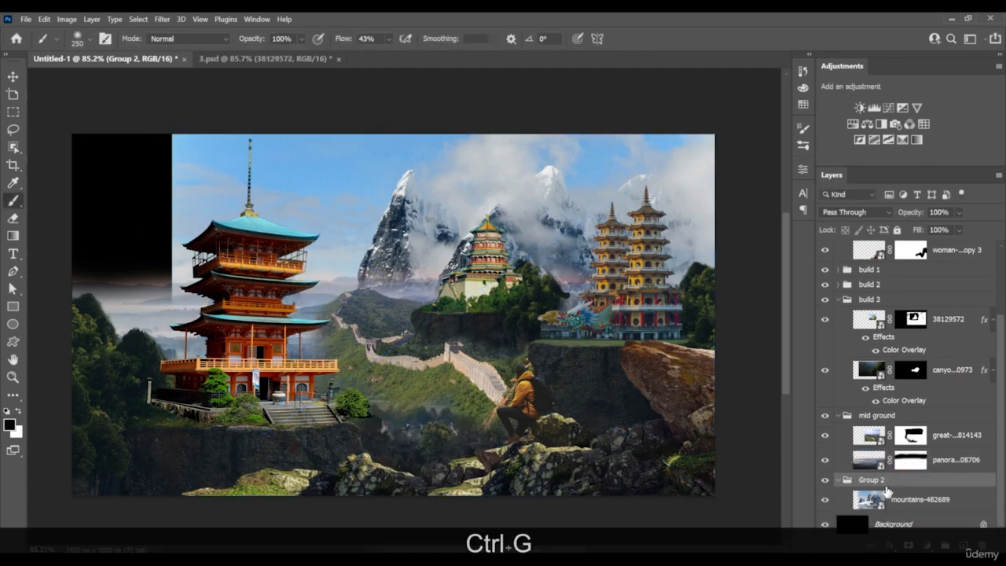
double_click(879, 480)
text(mou)
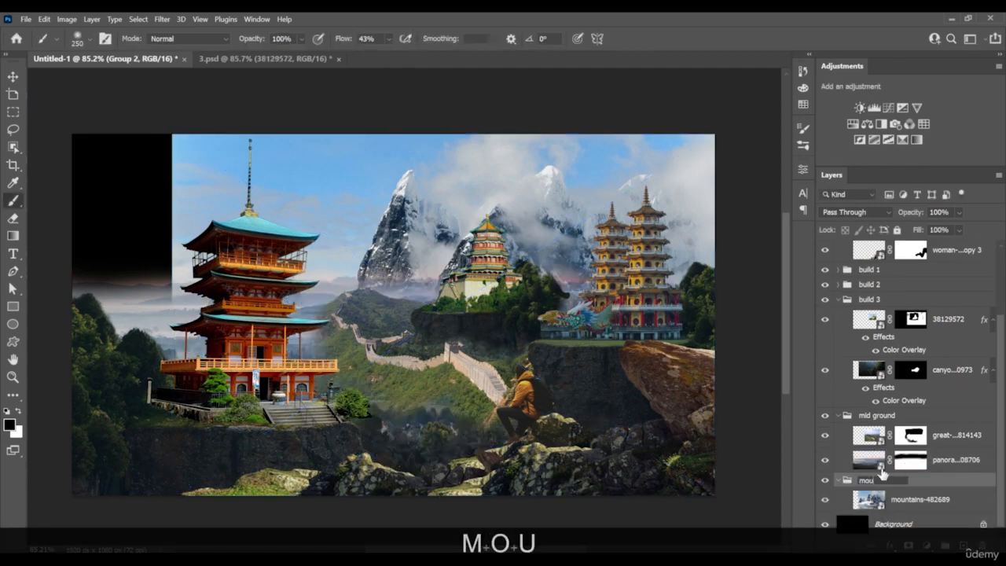
text(ntsiains)
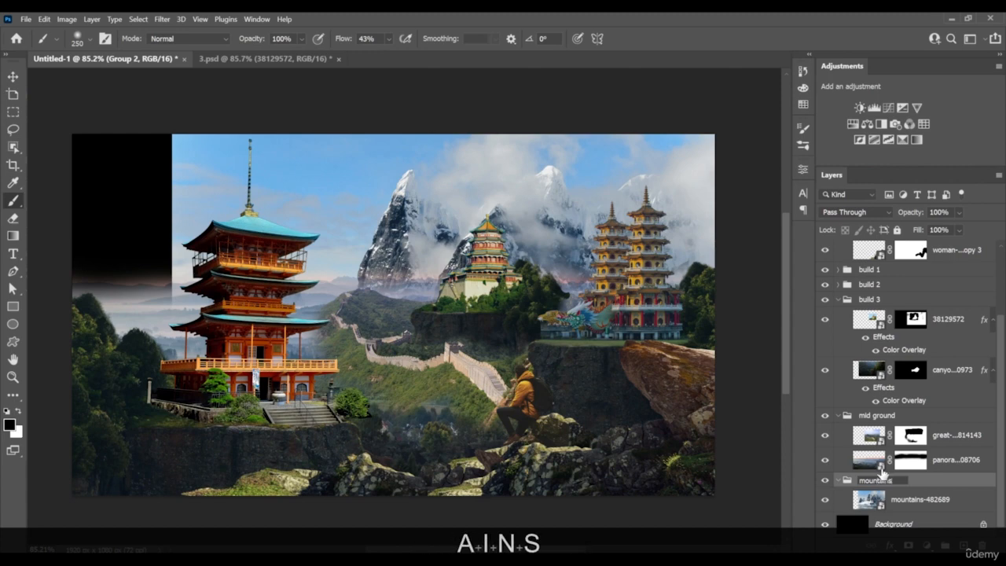
key(Return)
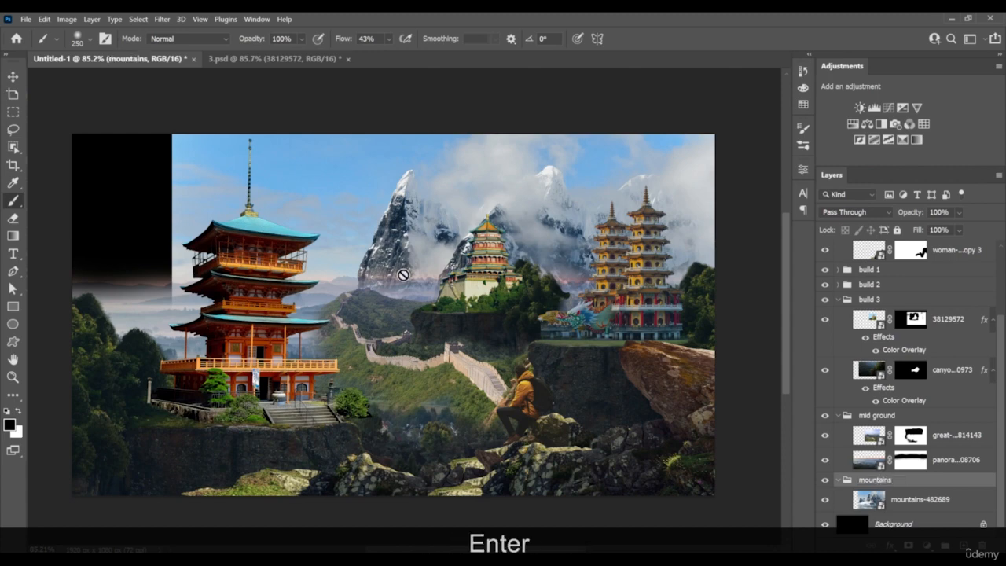
Open the contents of the mountains-482689 smart object for editing
scroll(397, 255, down, 4)
scroll(320, 266, up, 4)
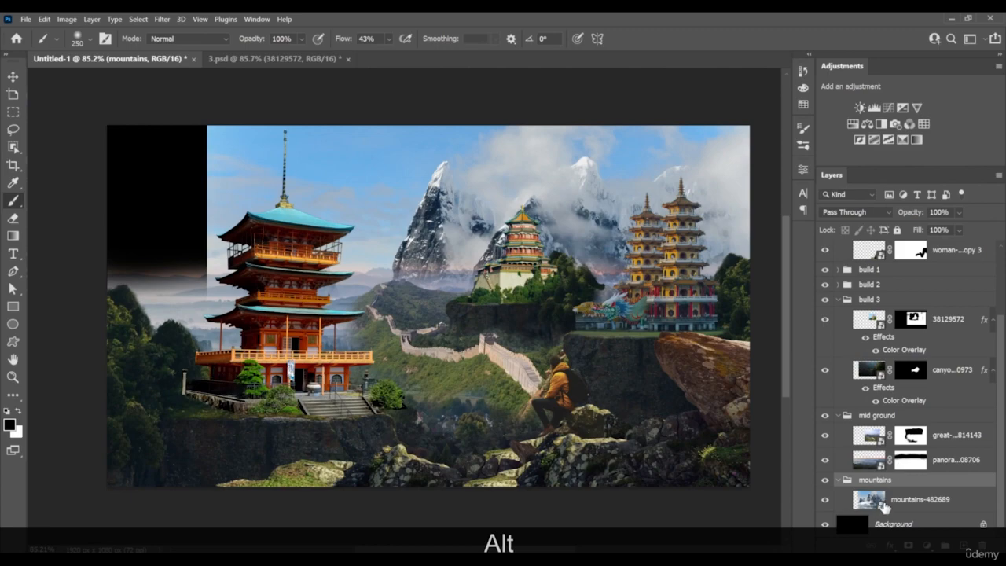
double_click(873, 501)
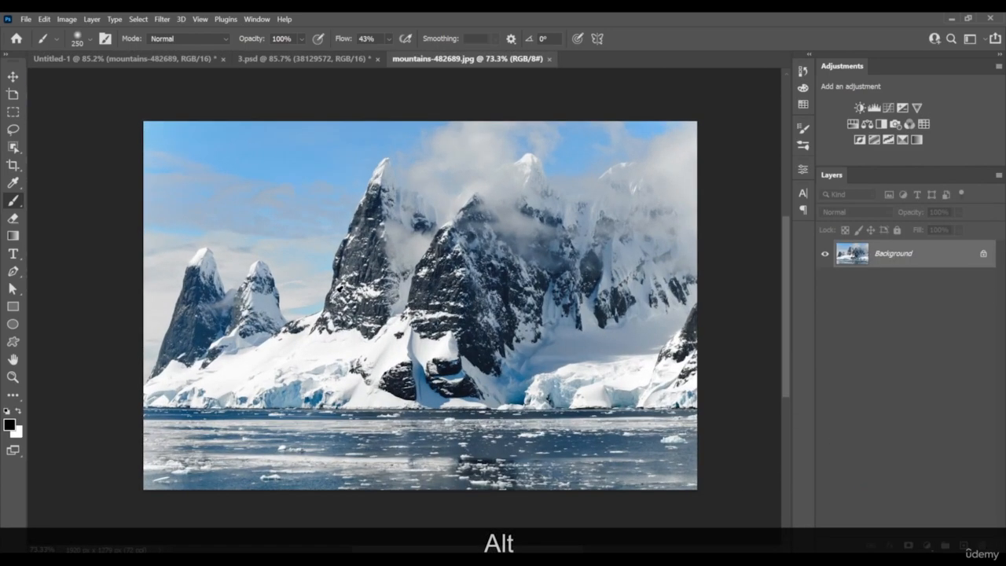
scroll(385, 276, up, 1)
drag(404, 275, 362, 295)
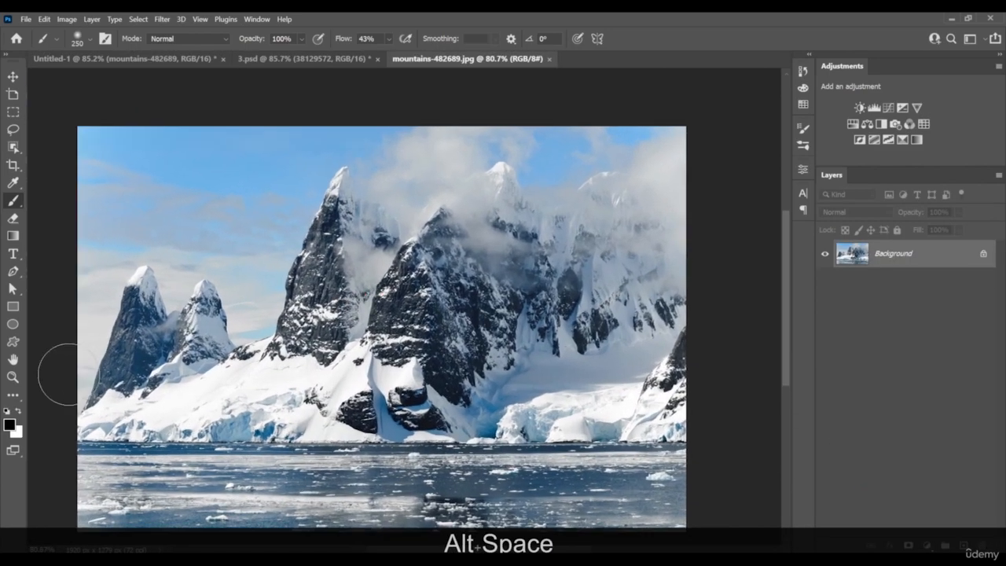
Trace the mountain skyline with a closed Pen path, convert it to a selection and mask out the sky
right_click(542, 250)
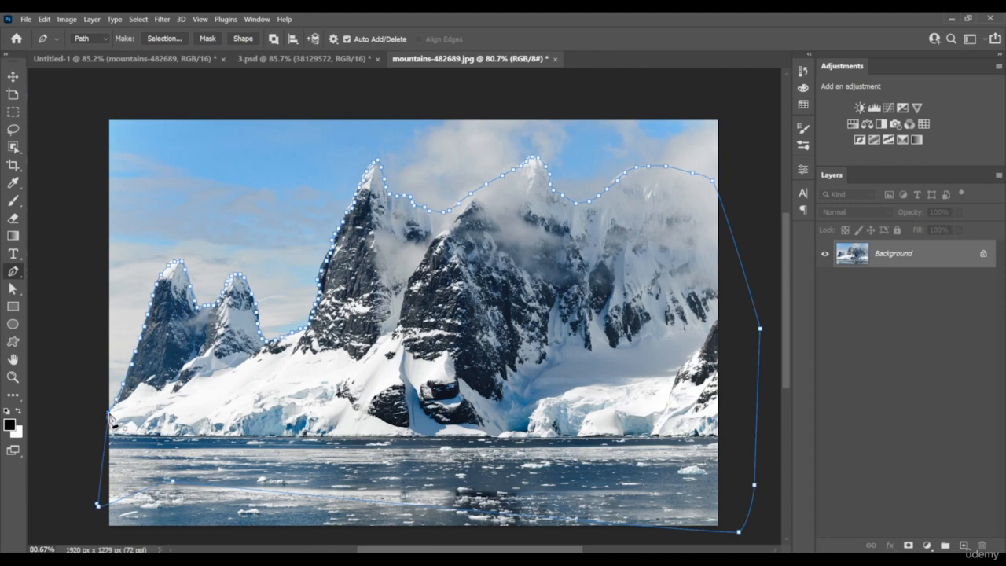
right_click(469, 360)
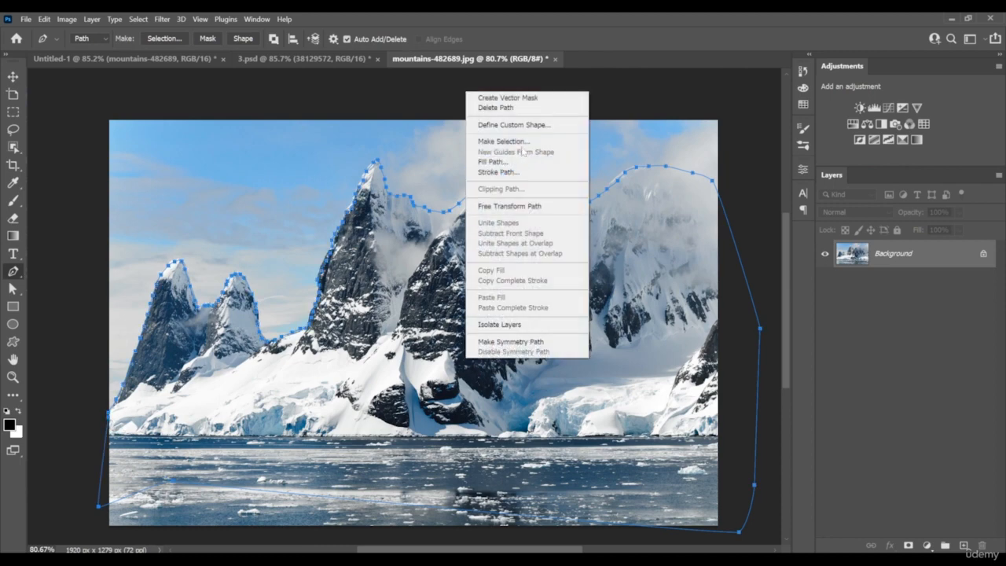
click(503, 142)
click(704, 195)
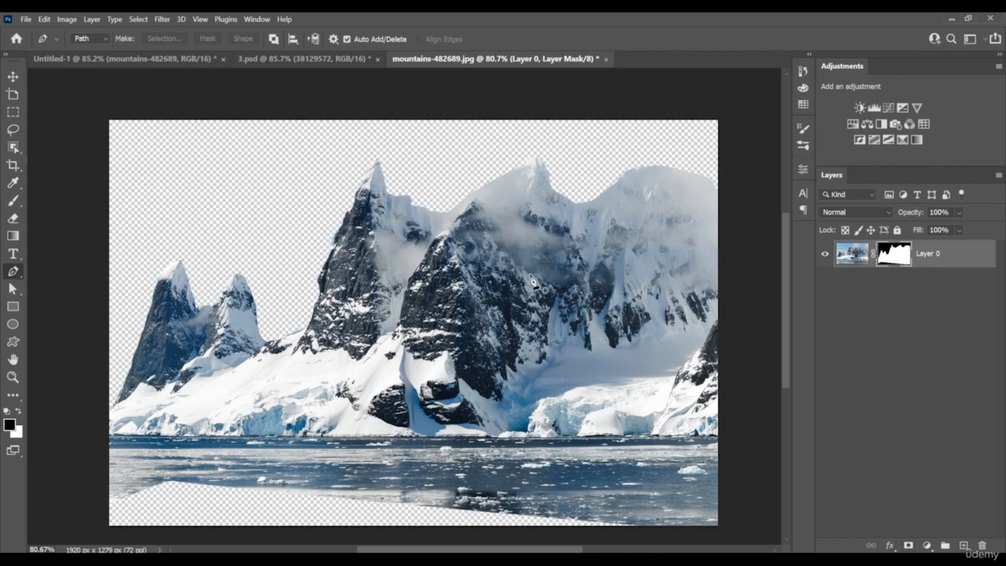
Add a black (000000) solid color fill layer and move it beneath the masked mountain layer
click(927, 544)
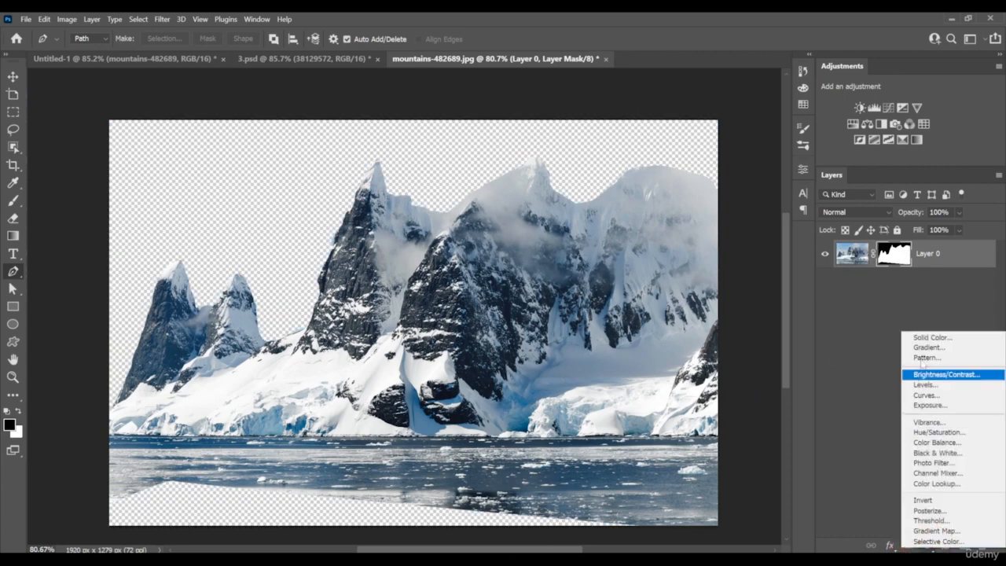
click(919, 336)
click(960, 141)
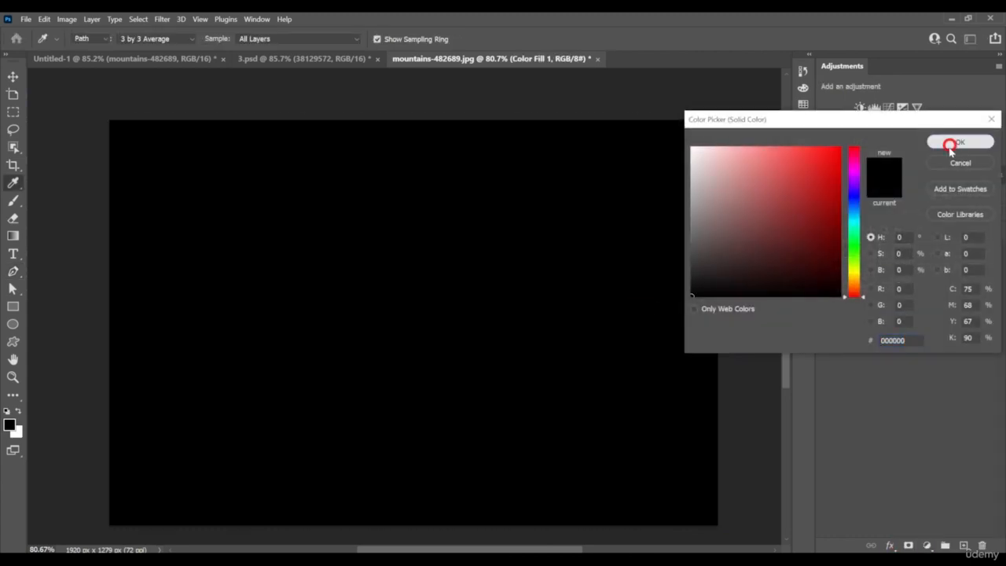
drag(943, 263, 898, 291)
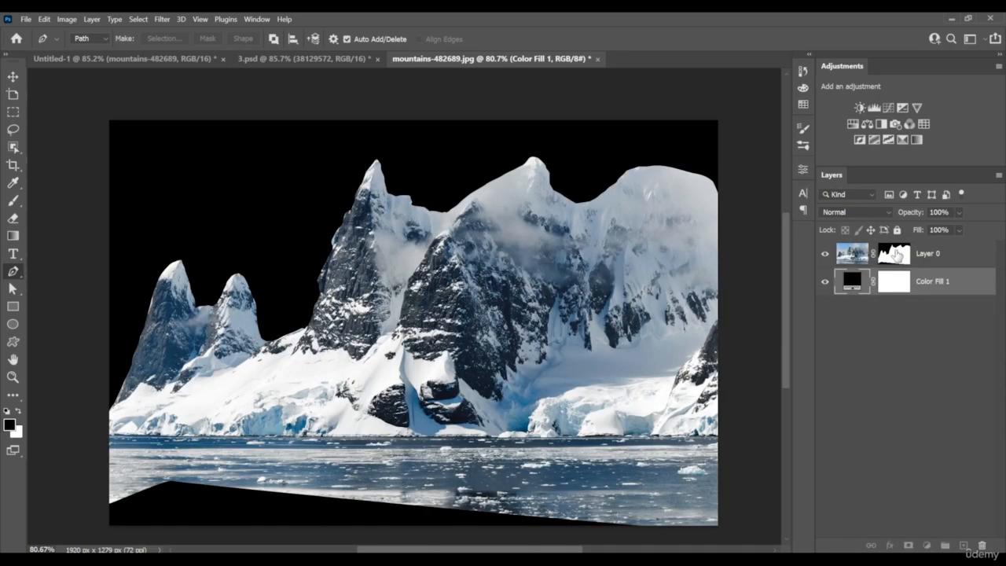
Open the mountain layer's mask in Select and Mask and enlarge the Refine Edge brush to 50 px
click(893, 254)
scroll(307, 250, up, 3)
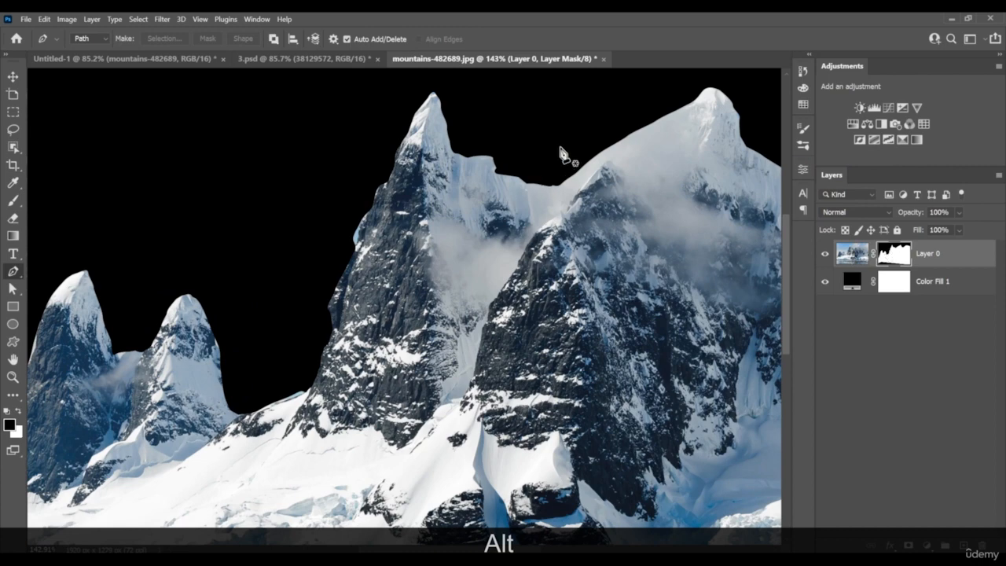
drag(183, 351, 338, 357)
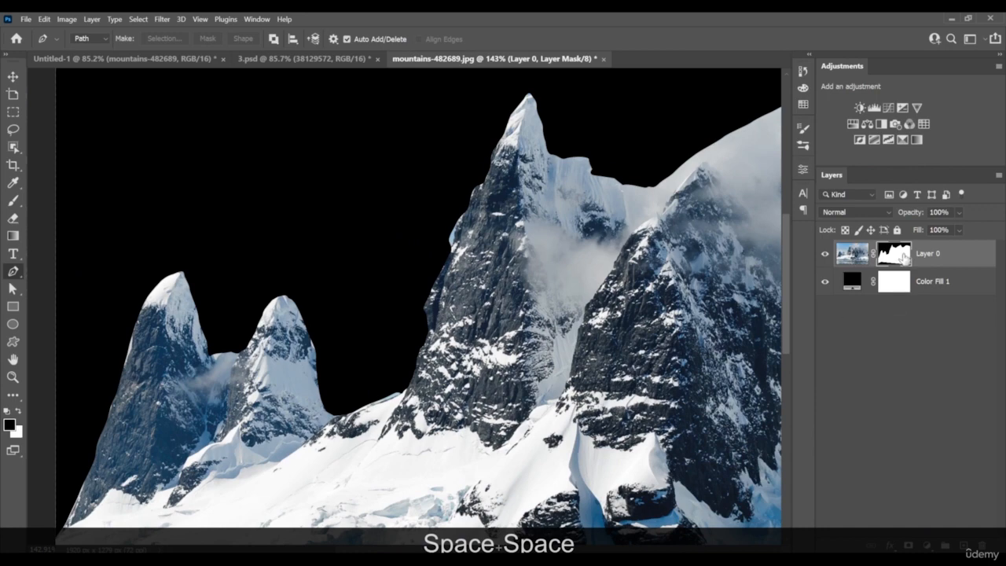
click(801, 171)
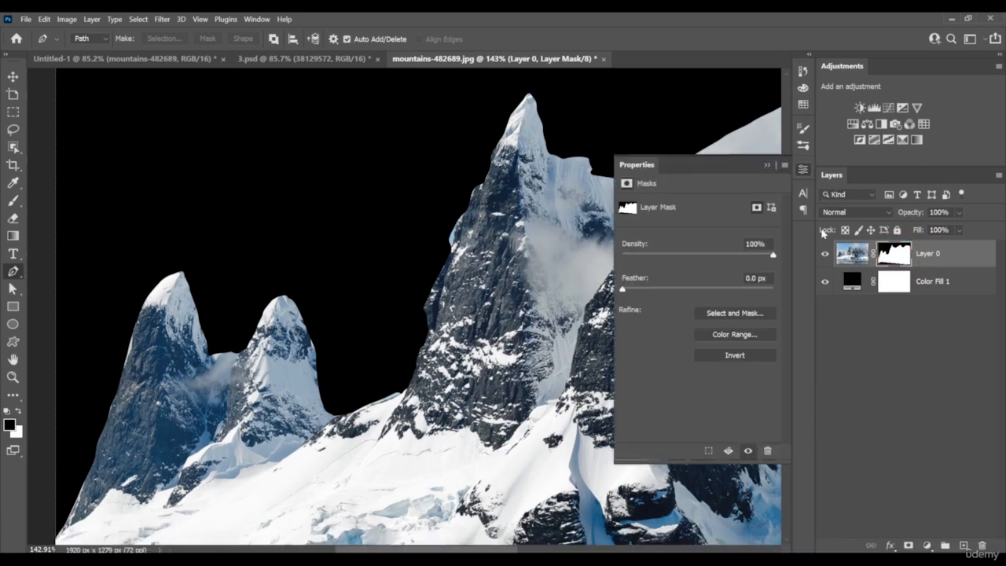
click(736, 313)
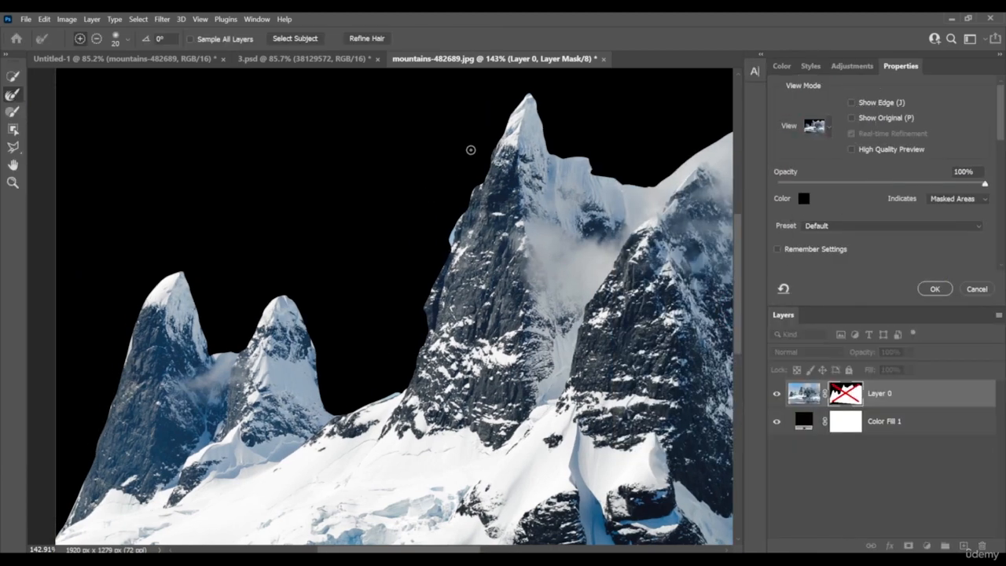
key(bracketright)
key(bracketright)
key(bracketright)
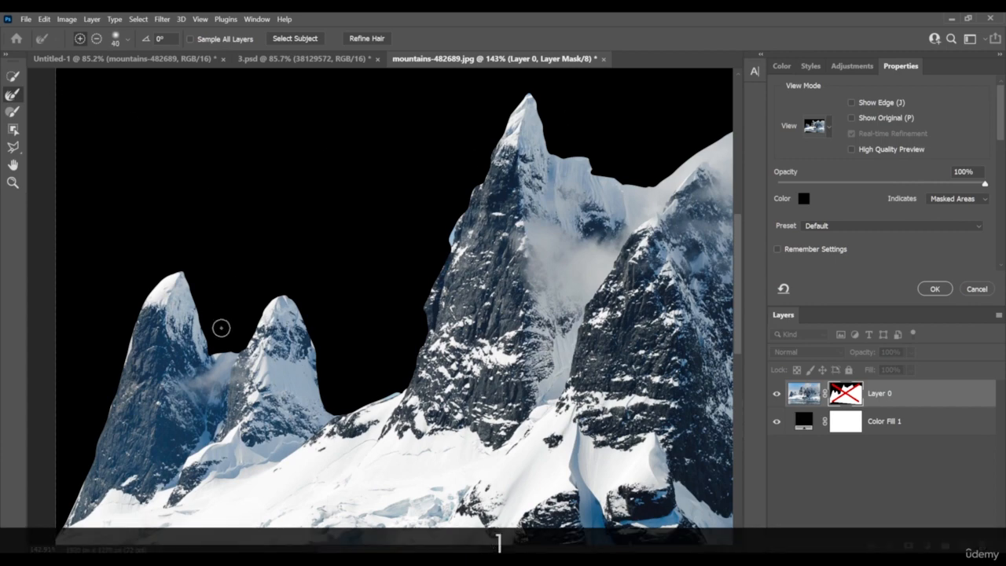
key(bracketright)
Try the Refine Edge brush on the gap between the two small peaks and beside the tall peak, undoing the strokes
click(226, 349)
drag(210, 313, 228, 344)
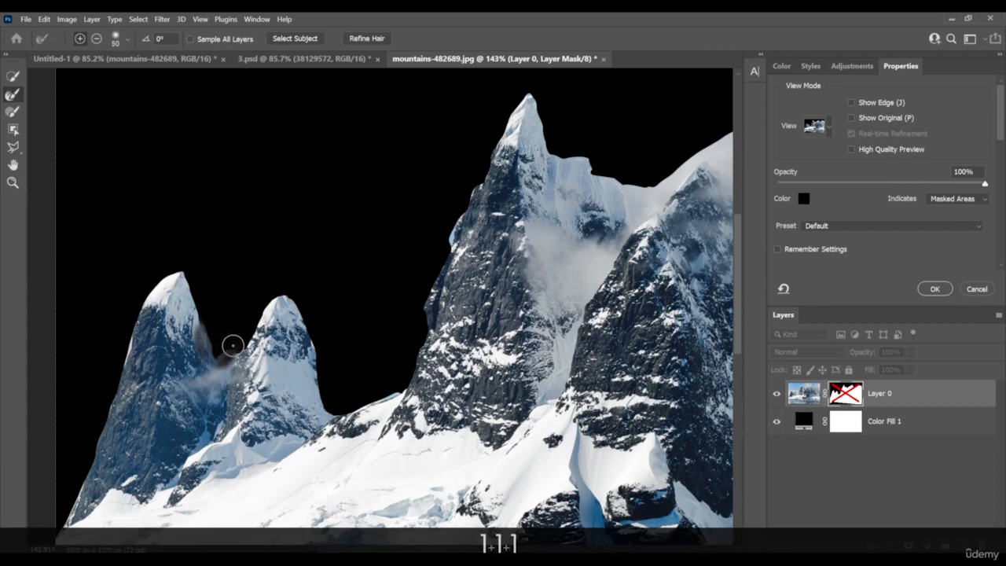
key(ctrl+z)
mouse_move(549, 126)
mouse_down()
mouse_move(420, 201)
mouse_move(434, 217)
mouse_move(550, 237)
mouse_move(617, 185)
mouse_up()
key(ctrl+z)
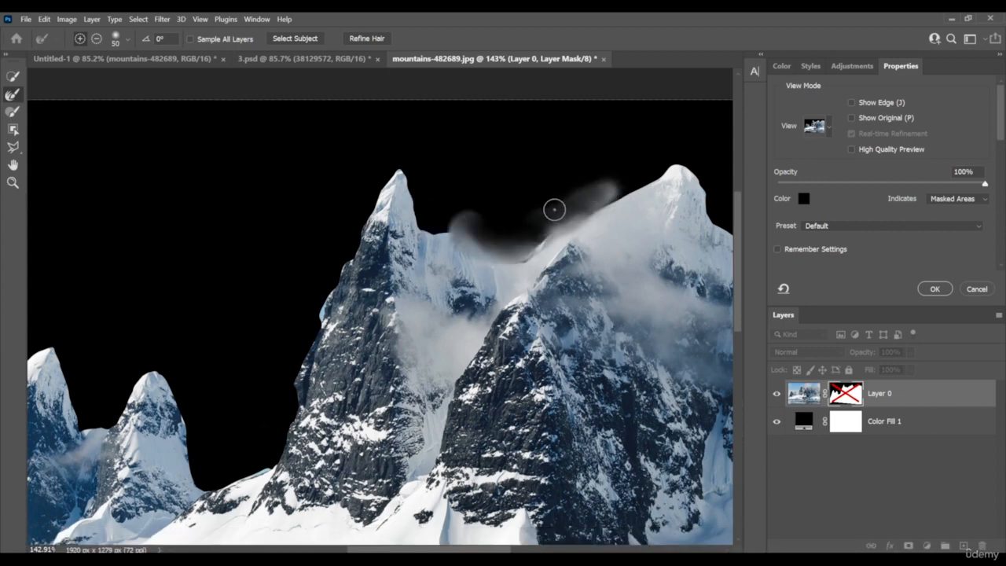
Brush Refine Edge along the snowy saddle and ridge between the tall peak and its neighbour to soften the mist
drag(479, 235, 433, 214)
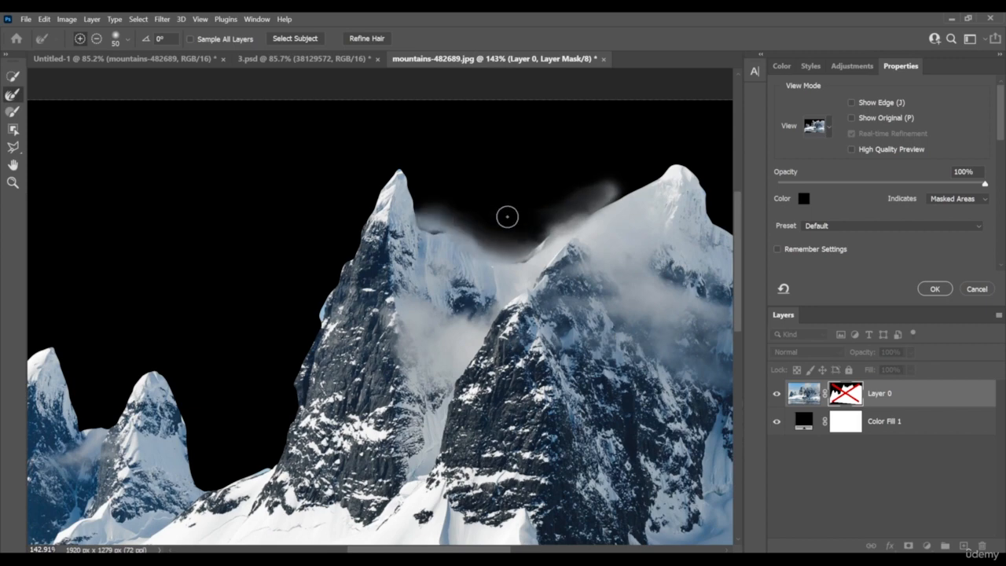
drag(573, 208, 622, 184)
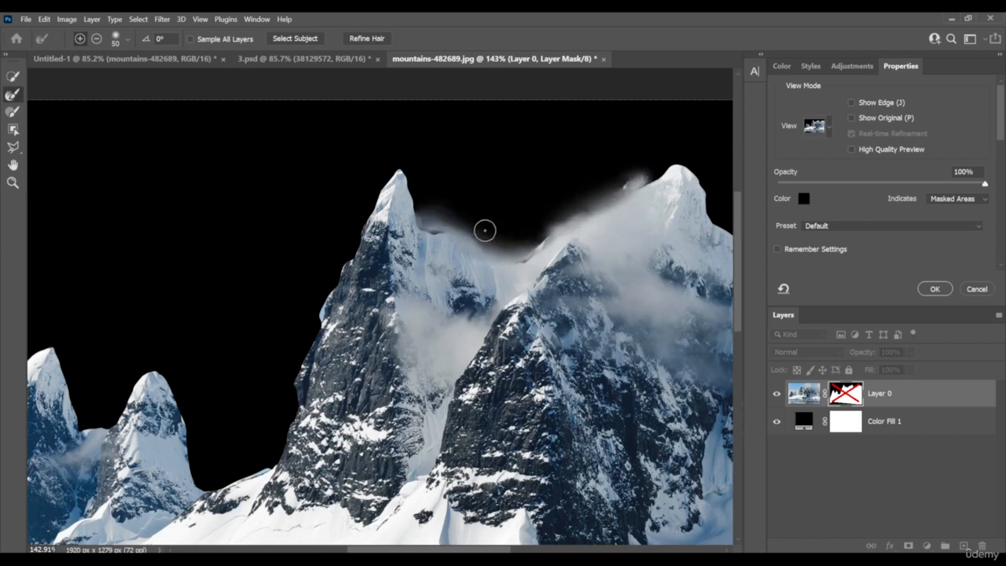
mouse_move(485, 230)
mouse_down()
mouse_move(433, 217)
mouse_move(431, 228)
mouse_up()
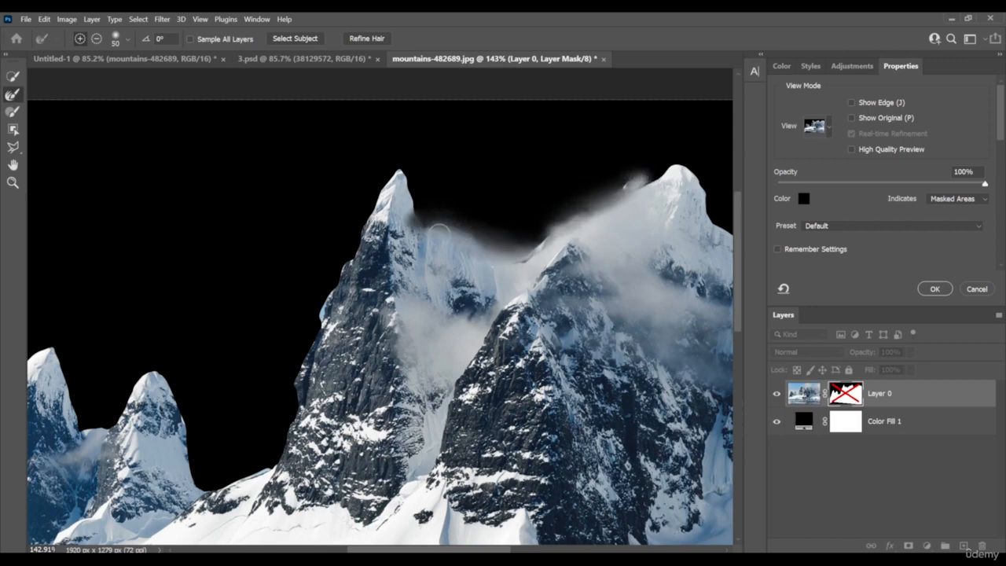
key(alt)
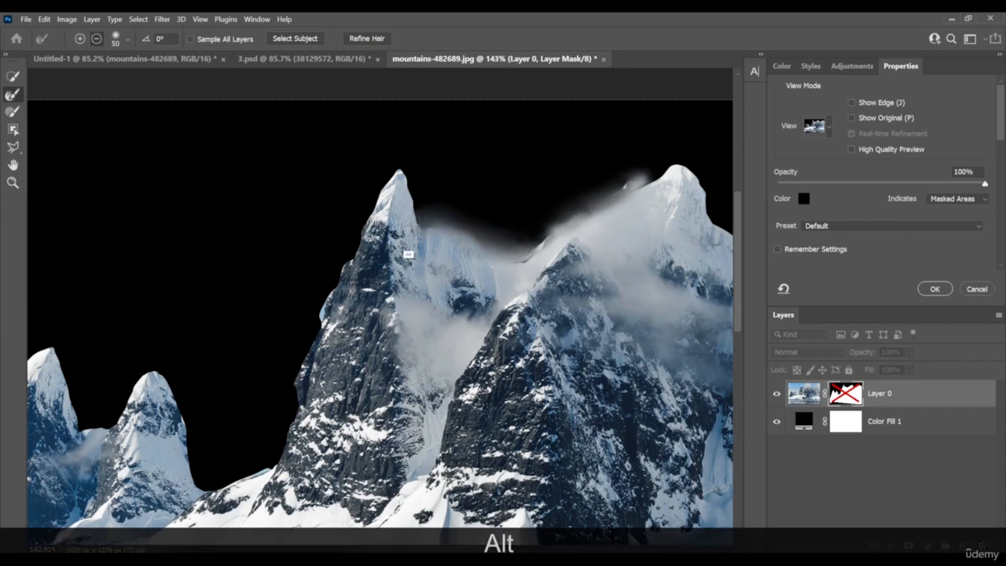
Continue the Refine Edge strokes over the neighbouring summit and along the ridge to the image's right edge
key(space)
mouse_move(496, 222)
mouse_down()
mouse_move(369, 234)
mouse_move(420, 240)
mouse_up()
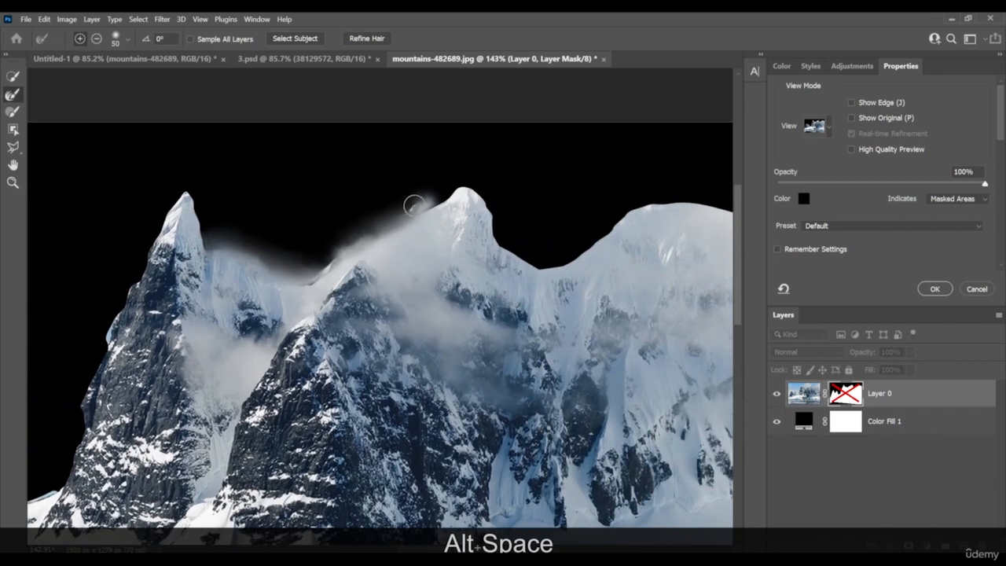
drag(419, 201, 426, 191)
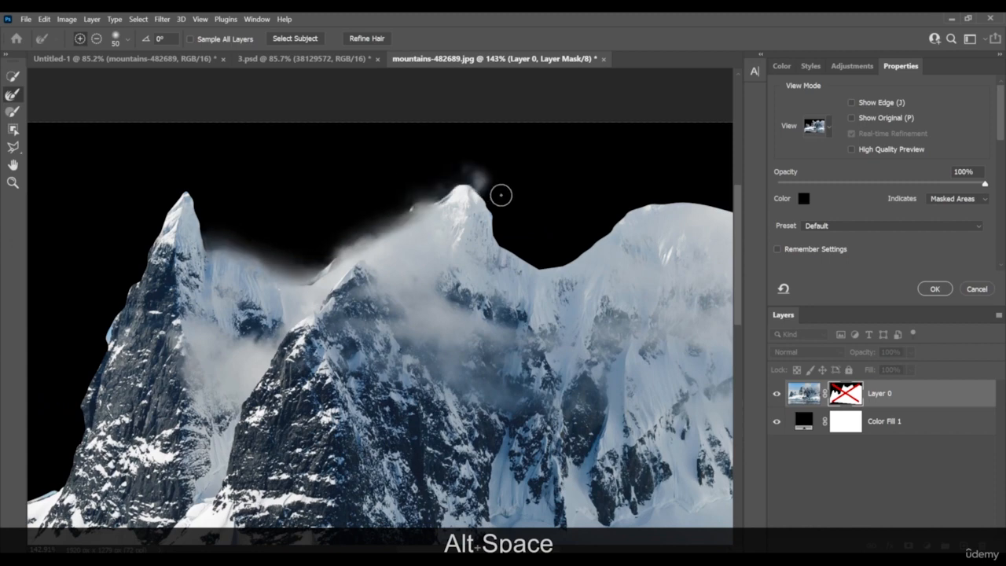
mouse_move(481, 169)
mouse_down()
mouse_move(539, 247)
mouse_move(595, 221)
mouse_up()
mouse_move(629, 193)
mouse_down()
mouse_move(673, 189)
mouse_move(573, 188)
mouse_move(675, 212)
mouse_move(664, 222)
mouse_move(675, 242)
mouse_move(655, 216)
mouse_move(520, 204)
mouse_move(438, 253)
mouse_move(379, 249)
mouse_up()
Touch up the misty skyline in the dip beside the tall peak with the Refine Edge brush
key(space)
key(z)
drag(505, 246, 460, 250)
key(space)
drag(353, 294, 486, 269)
key(z)
mouse_move(504, 229)
mouse_down()
mouse_move(601, 235)
mouse_move(487, 240)
mouse_up()
key(space)
drag(538, 261, 564, 254)
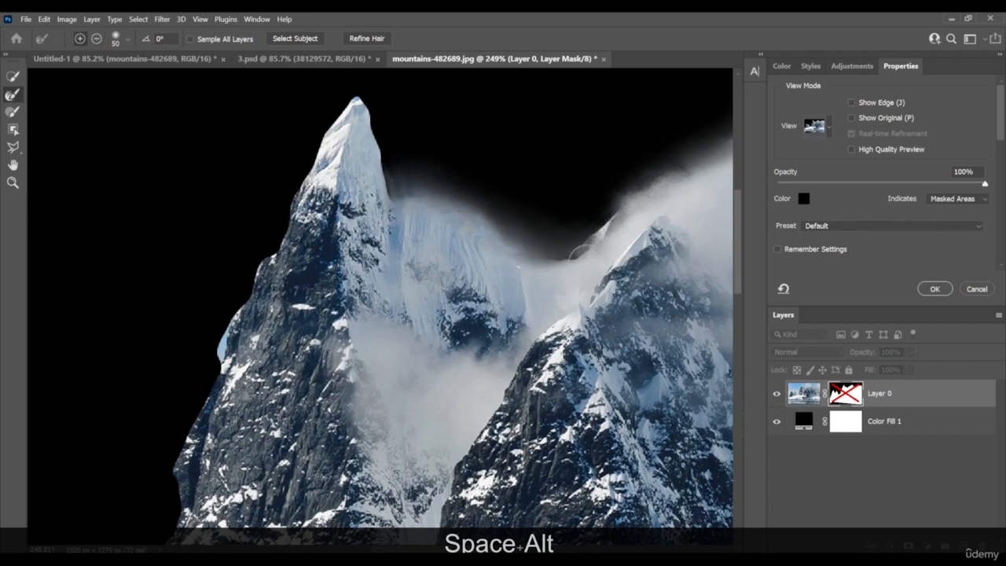
Brush Refine Edge down the tall peak's left slope to remove the leftover blue sky
key(space)
drag(491, 283, 640, 263)
drag(462, 355, 548, 252)
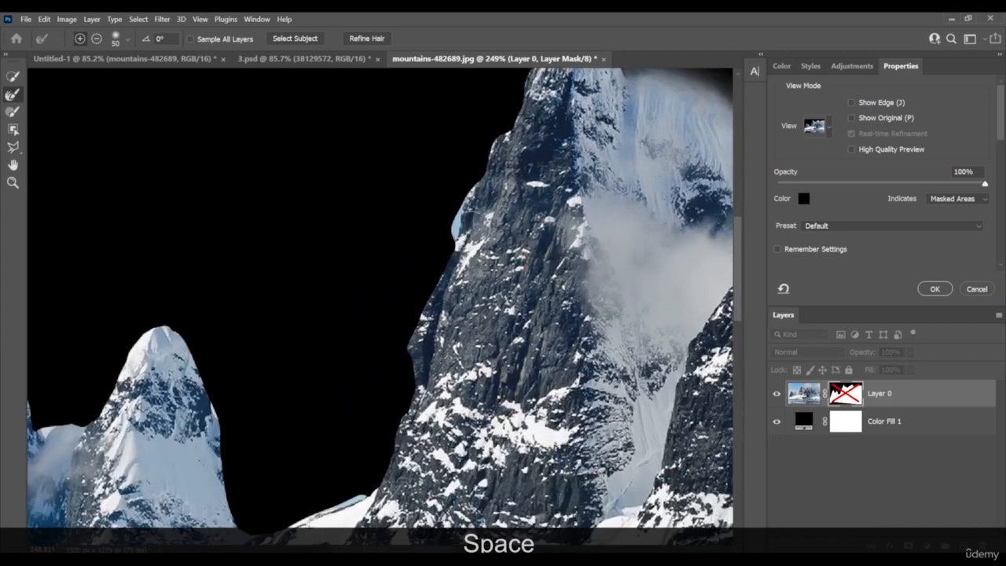
mouse_move(470, 222)
mouse_down()
mouse_move(421, 271)
mouse_move(353, 476)
mouse_up()
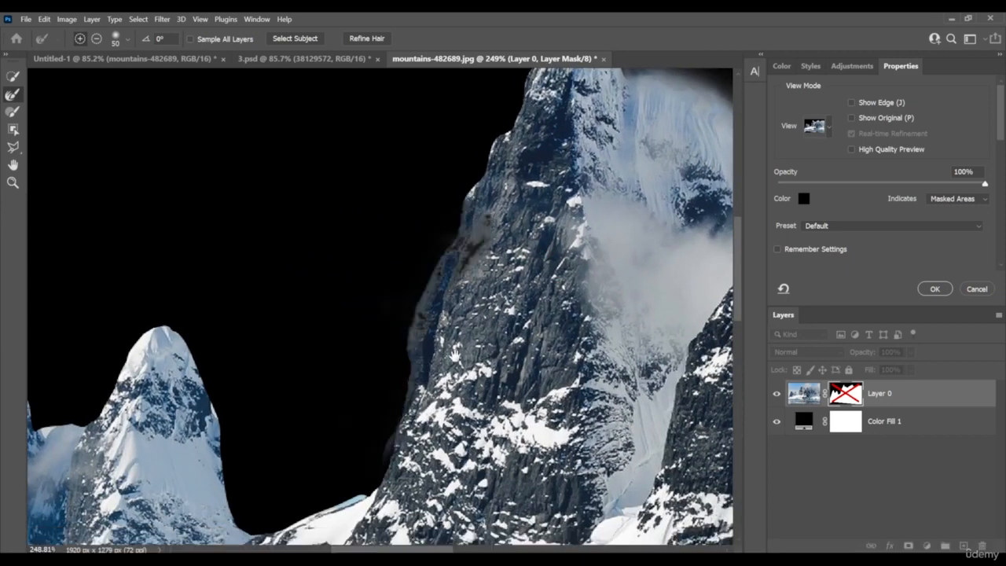
key(space)
drag(456, 356, 518, 283)
key(x)
mouse_move(546, 167)
mouse_down()
mouse_move(495, 259)
mouse_move(454, 376)
mouse_up()
Subtract the edge refinement along the tall peak's left slope to bring back the solid rock
key(alt)
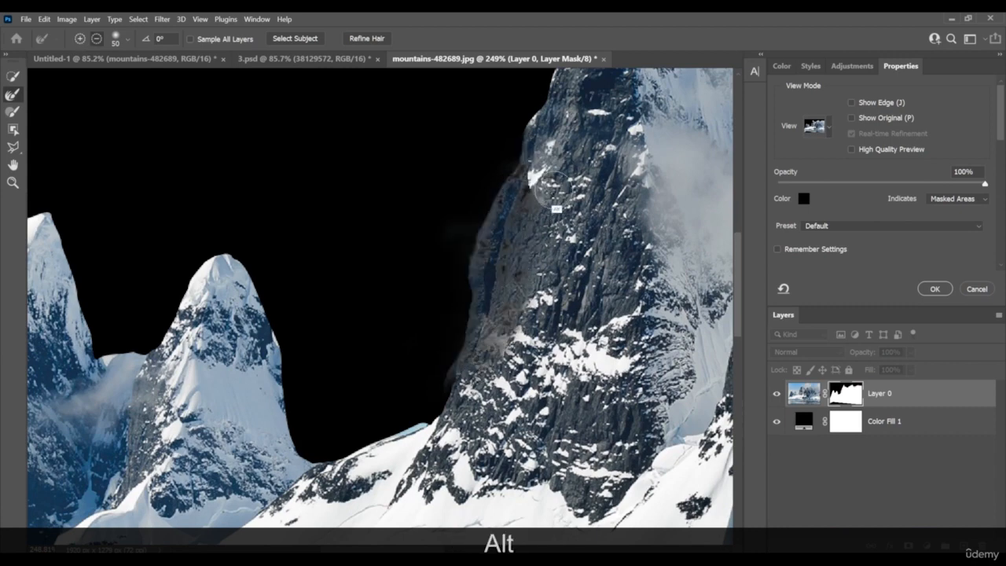
drag(552, 187, 459, 378)
mouse_move(548, 168)
mouse_down()
mouse_move(526, 198)
mouse_move(497, 222)
mouse_up()
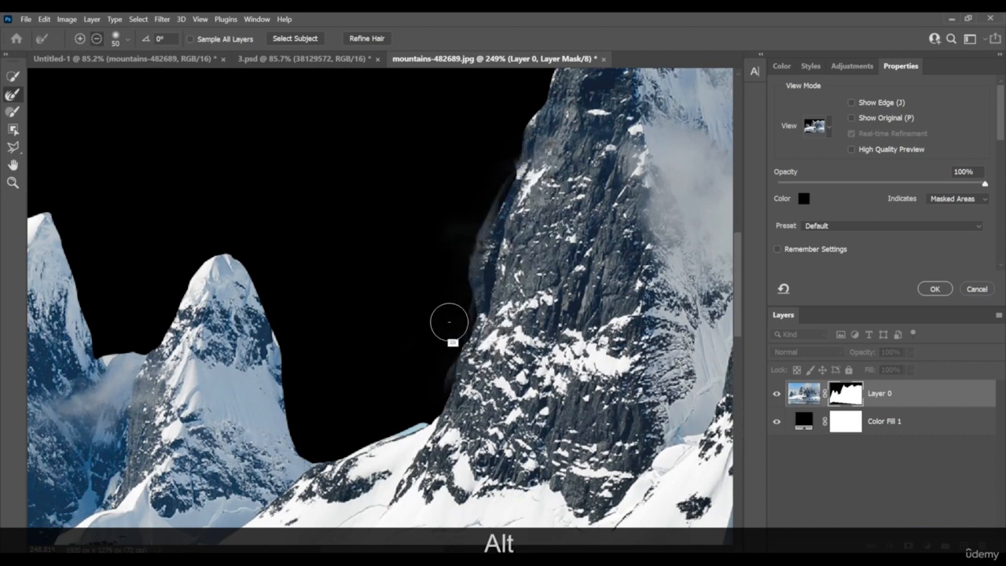
key(space)
drag(477, 327, 552, 326)
key(alt)
drag(606, 159, 548, 258)
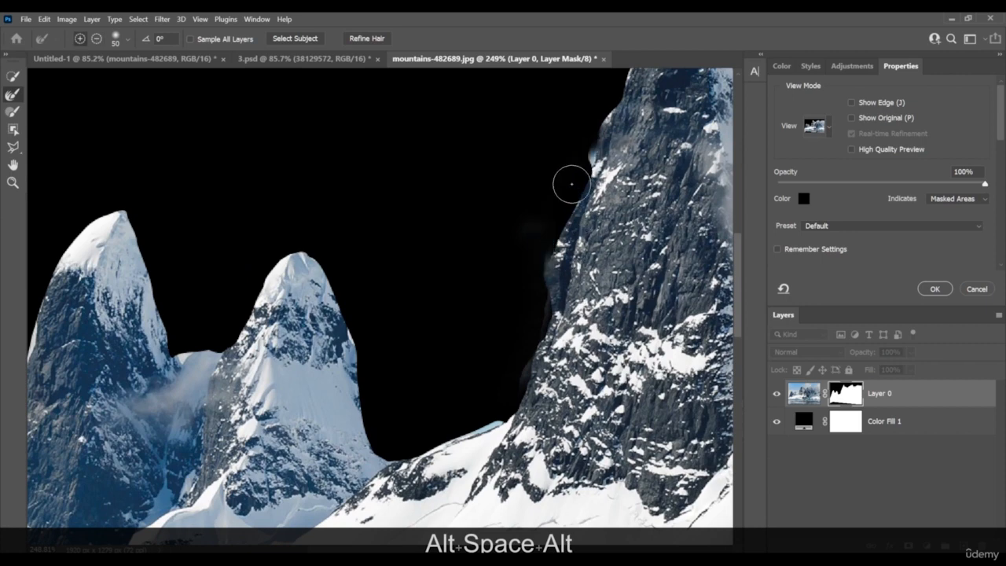
mouse_move(575, 165)
mouse_down()
mouse_move(526, 263)
mouse_move(621, 250)
mouse_up()
Refine the edges of the two small peaks and undo the strokes in the gap between them
key(space)
mouse_move(300, 305)
mouse_down()
mouse_move(259, 299)
mouse_move(228, 210)
mouse_move(181, 186)
mouse_up()
key(space)
key(alt)
mouse_move(238, 218)
mouse_down()
mouse_move(349, 243)
mouse_move(292, 241)
mouse_move(331, 378)
mouse_up()
key(space)
drag(394, 295, 478, 276)
drag(445, 353, 522, 293)
key(ctrl+z)
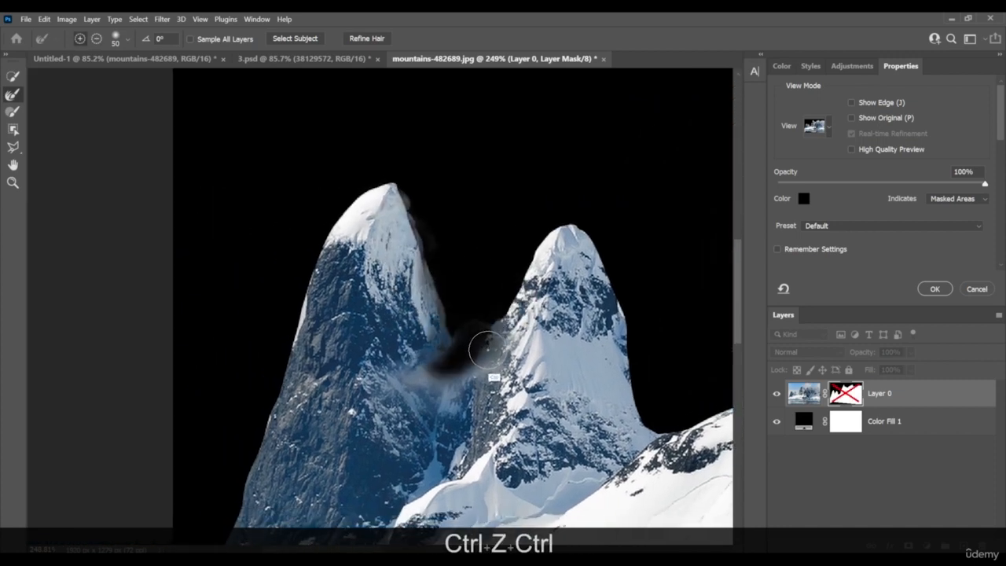
key(ctrl+z)
key(ctrl+z)
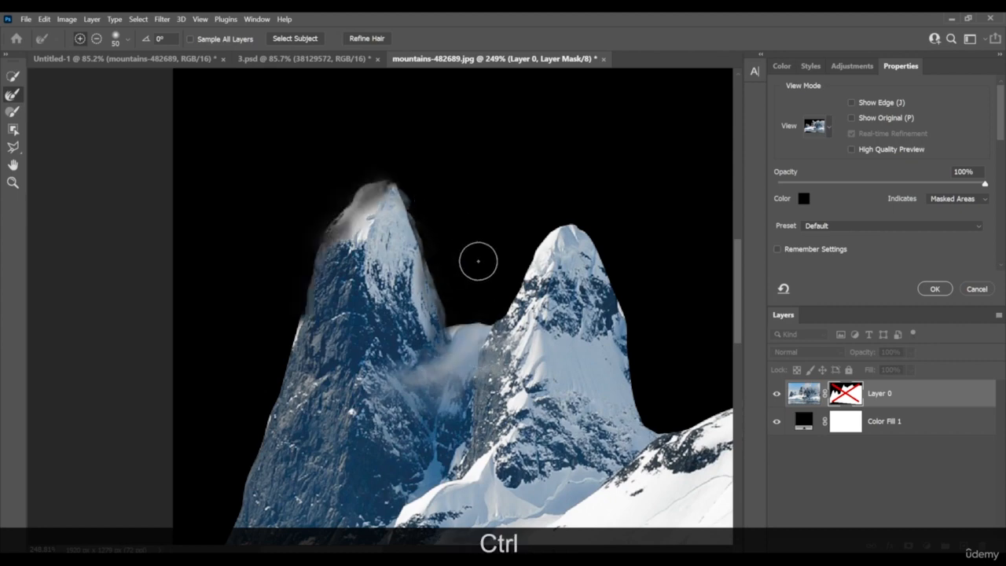
Apply the Select and Mask edge refinements to the mountain layer's mask
drag(485, 261, 409, 261)
drag(586, 287, 476, 274)
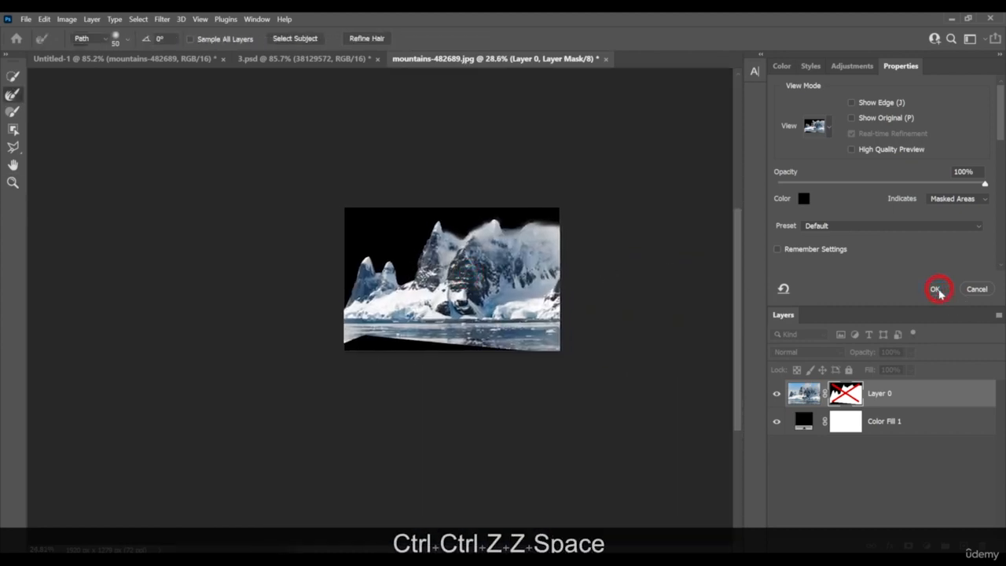
click(938, 290)
Bring the masked mountains and their black fill into the Untitled-1 composite and delete the fill layer there
key(v)
drag(494, 331, 270, 46)
drag(394, 64, 484, 284)
click(545, 240)
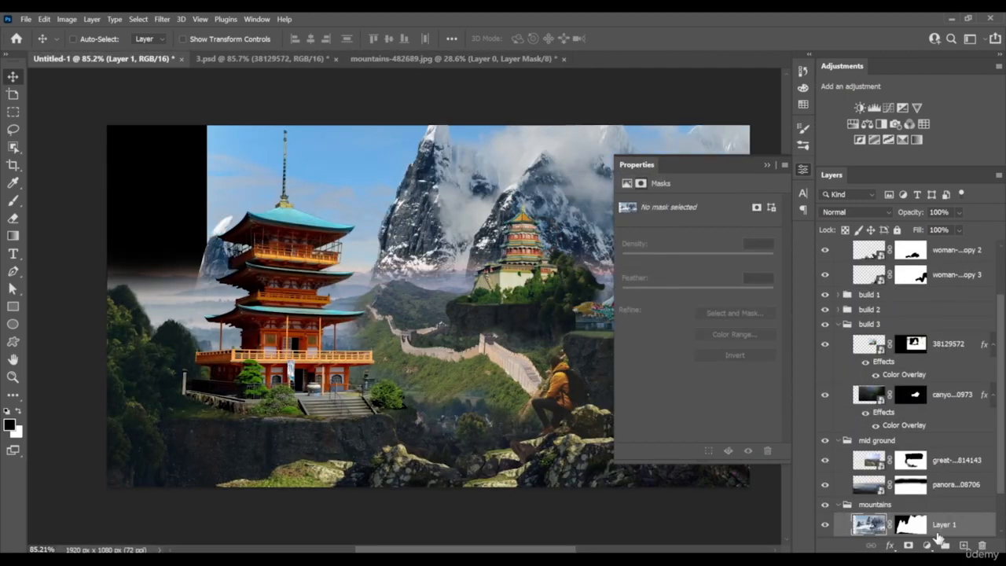
scroll(937, 537, down, 2)
click(904, 538)
key(Delete)
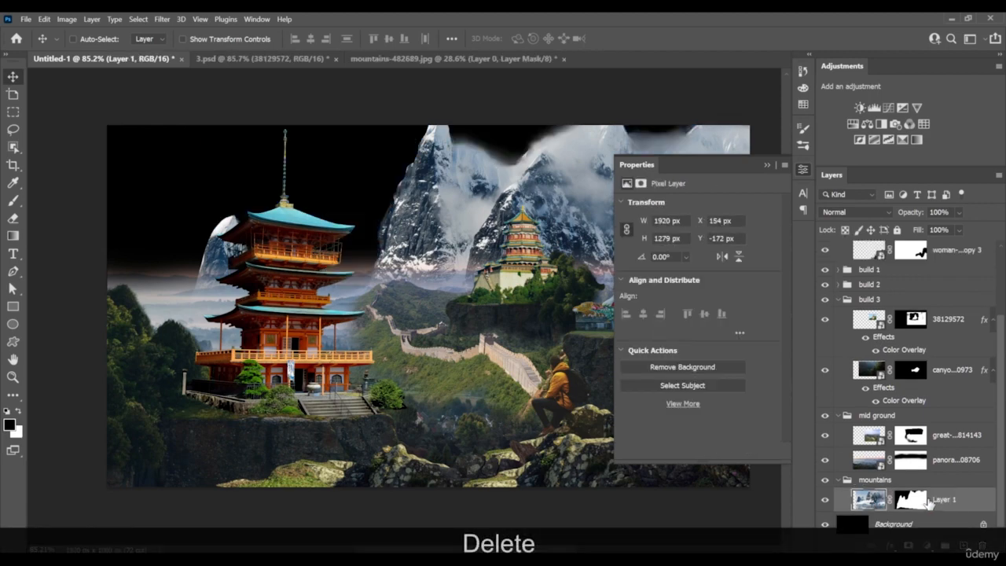
click(767, 166)
Scale the mountains down and position them behind the two pagodas on the right of the scene
scroll(595, 272, down, 1)
drag(597, 269, 545, 260)
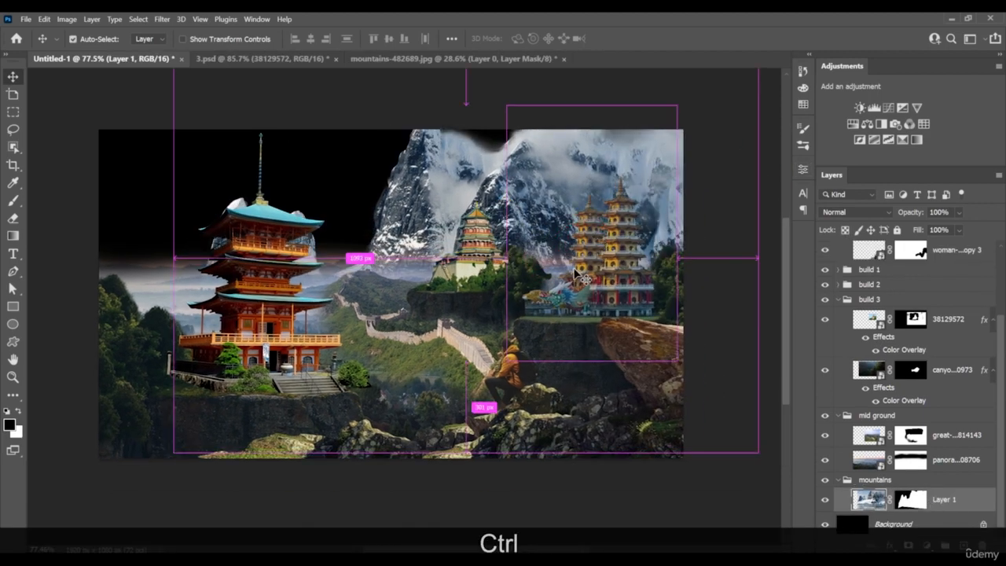
key(ctrl+t)
drag(174, 258, 317, 256)
drag(689, 248, 661, 251)
key(Return)
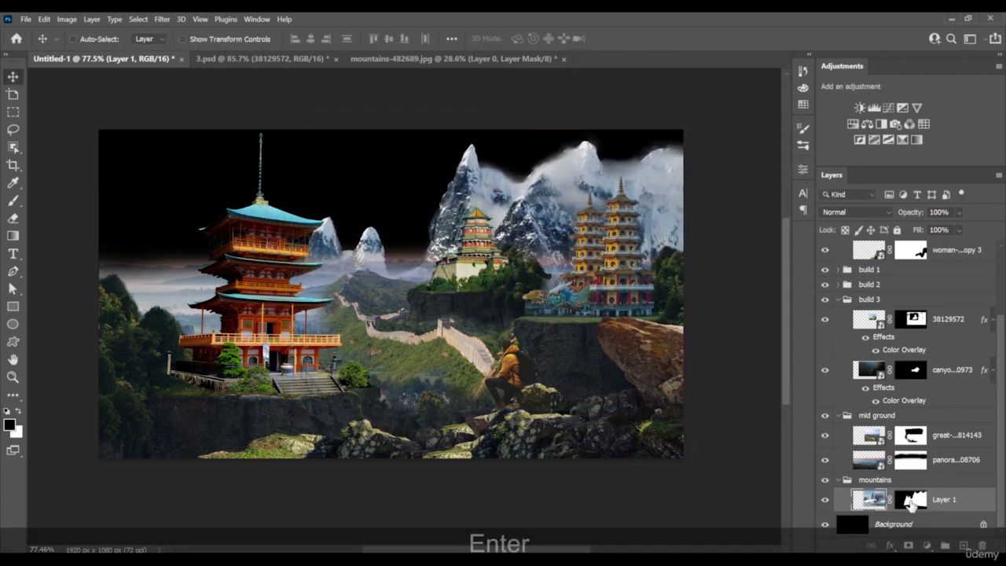
Duplicate the mountain layer, flip the copy horizontally and place it at the left edge behind the large pagoda
click(911, 501)
key(b)
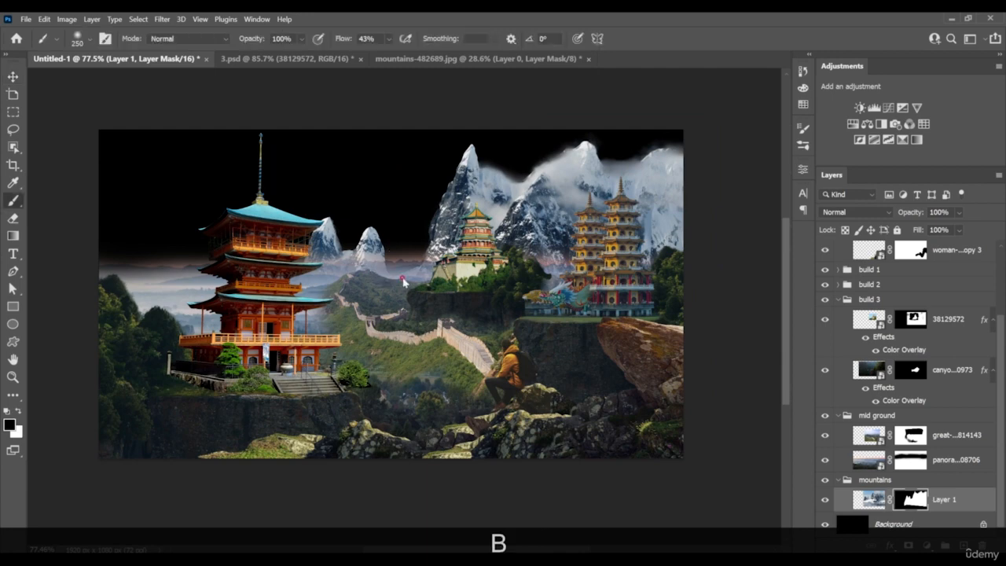
key(x)
scroll(409, 243, down, 1)
drag(343, 273, 59, 285)
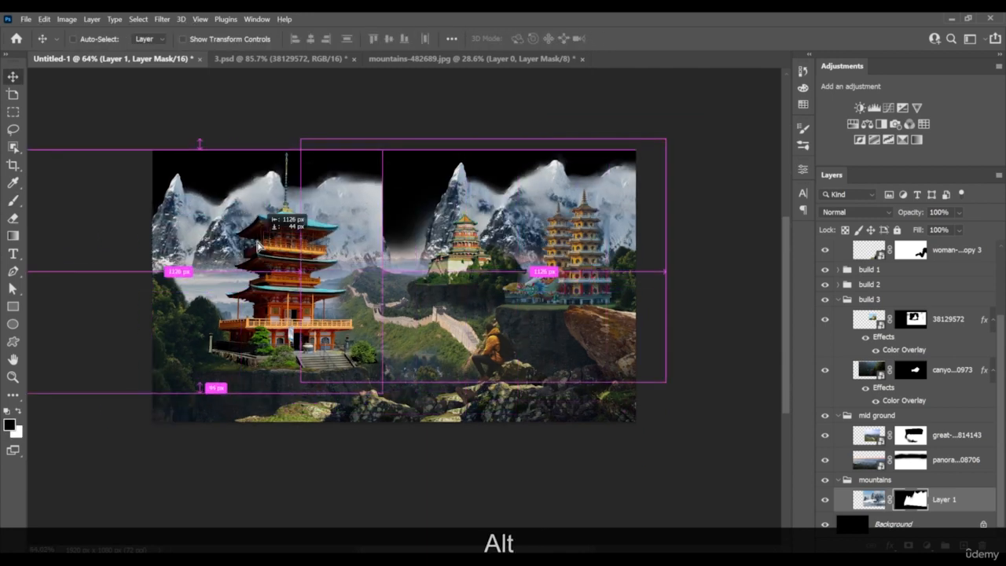
key(ctrl+alt+t)
right_click(292, 235)
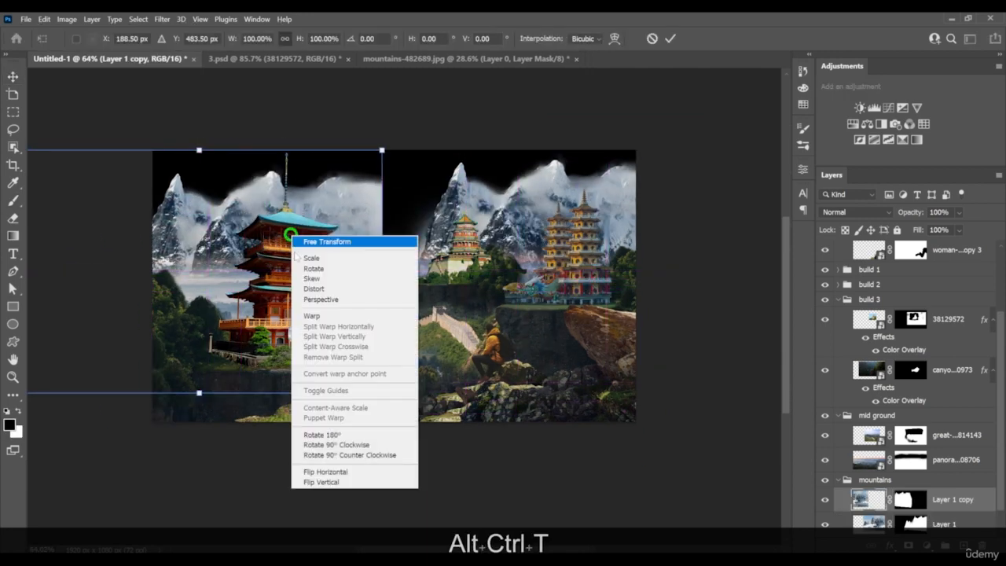
click(325, 472)
drag(345, 290, 285, 255)
key(Return)
With a 250 px Hard Round brush, mask out the copy's small peak and sky haze beside the large pagoda
scroll(265, 253, up, 5)
key(b)
right_click(224, 226)
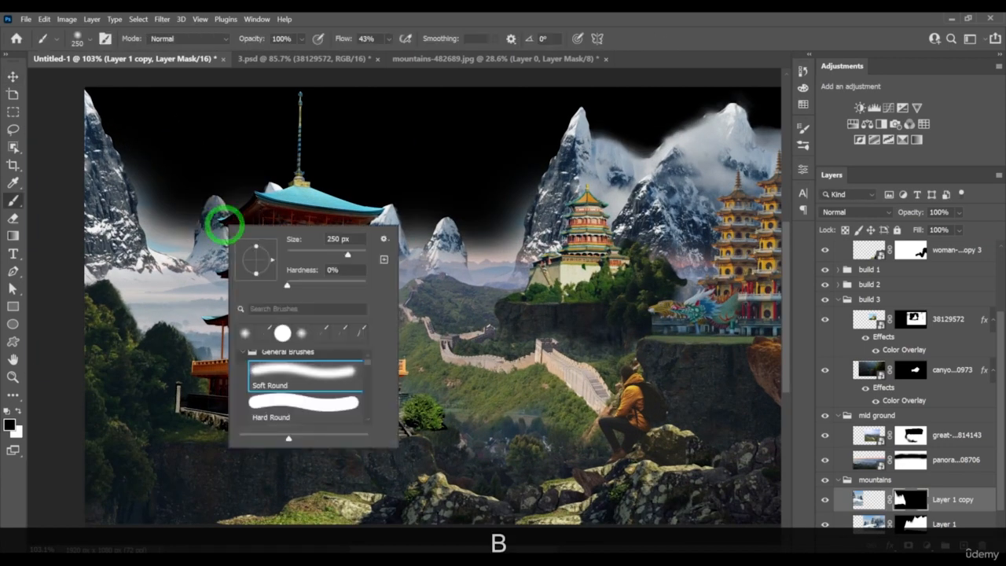
click(303, 403)
mouse_move(198, 176)
mouse_down()
mouse_move(232, 210)
mouse_move(281, 195)
mouse_move(228, 219)
mouse_move(196, 204)
mouse_up()
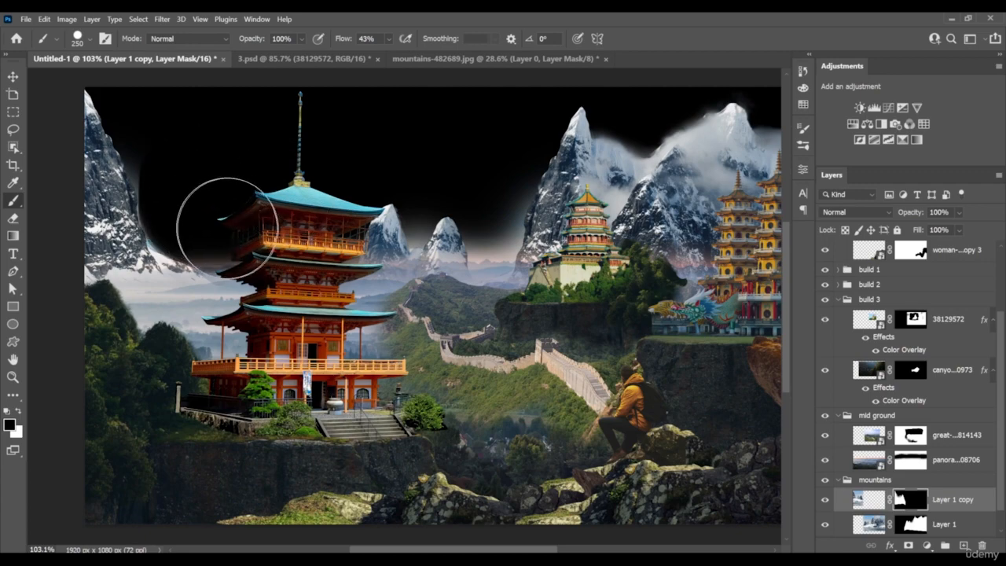
scroll(277, 224, down, 4)
Shrink the brush to 45 px and clean the lower snow edge of the left mountain on its mask
scroll(228, 196, up, 5)
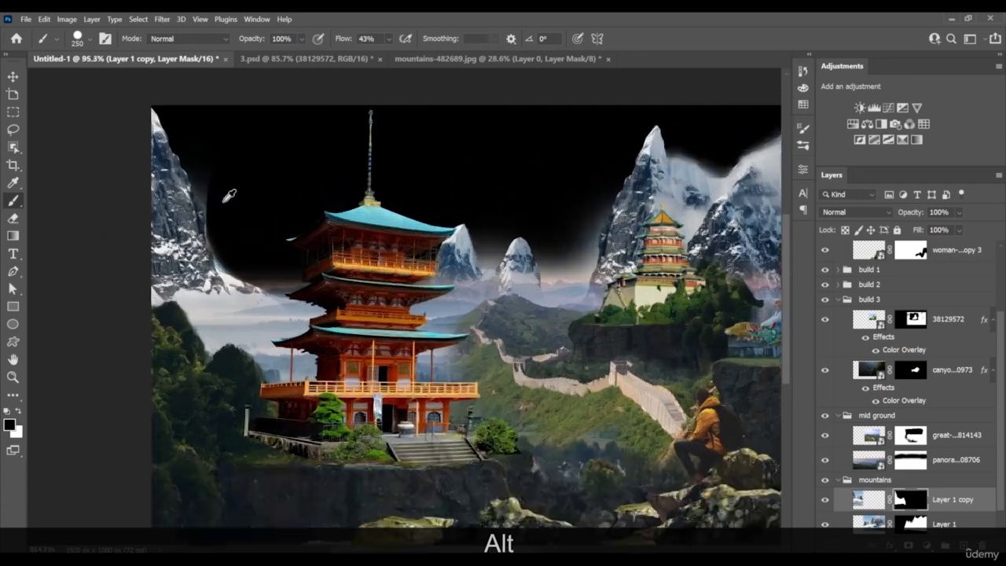
key(bracketleft)
key(bracketleft)
key(bracketleft)
key(bracketleft)
key(bracketleft)
key(bracketleft)
key(bracketleft)
key(bracketleft)
key(bracketleft)
key(bracketleft)
key(bracketleft)
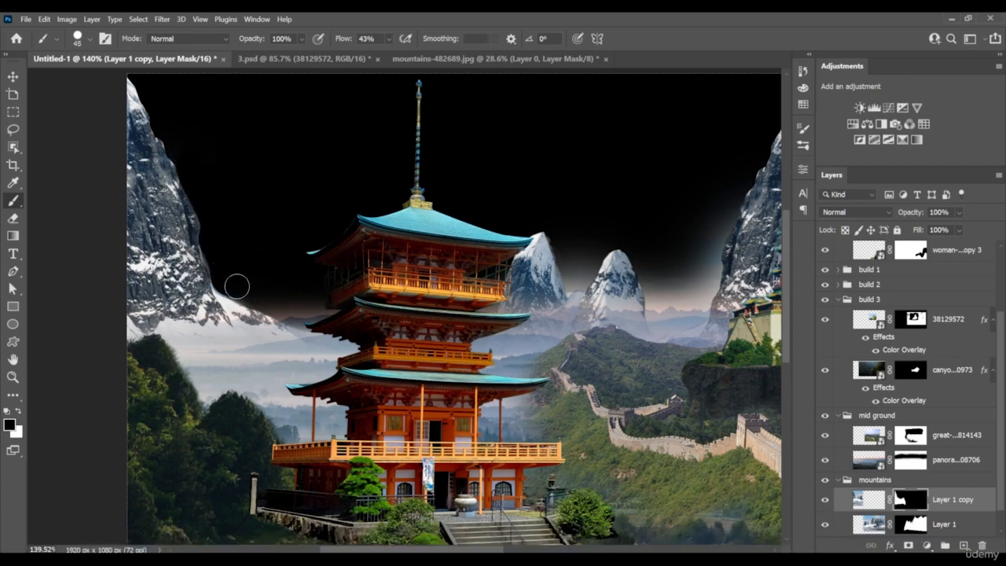
drag(332, 289, 209, 342)
Paint black on the original mountain layer's mask to clean the haze around the two small central peaks
key(z)
drag(389, 378, 495, 377)
click(918, 527)
mouse_move(333, 364)
mouse_down()
mouse_move(317, 340)
mouse_move(315, 363)
mouse_move(286, 320)
mouse_move(317, 414)
mouse_move(380, 409)
mouse_move(426, 265)
mouse_up()
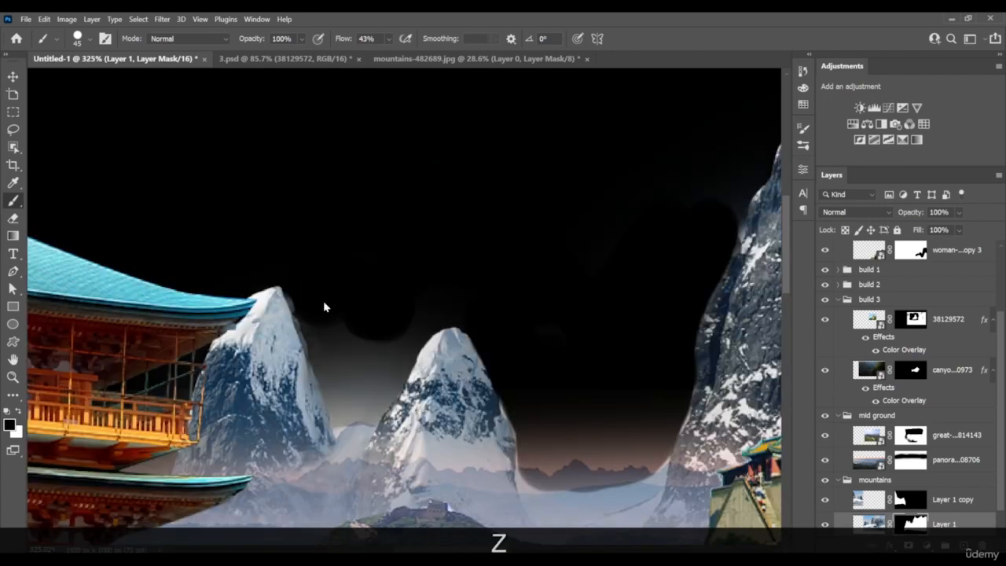
drag(324, 302, 342, 359)
scroll(342, 357, down, 10)
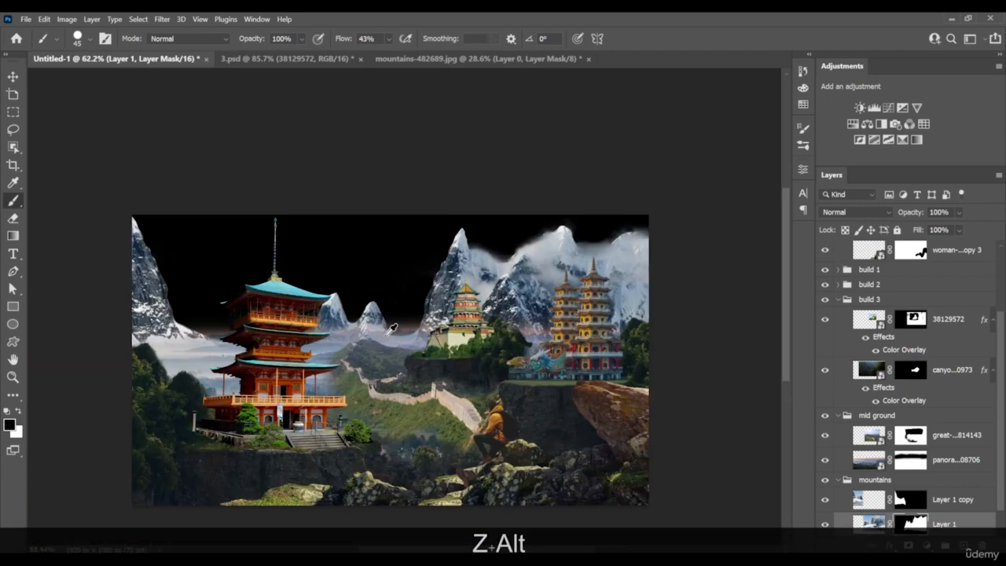
scroll(398, 331, up, 2)
drag(402, 334, 498, 302)
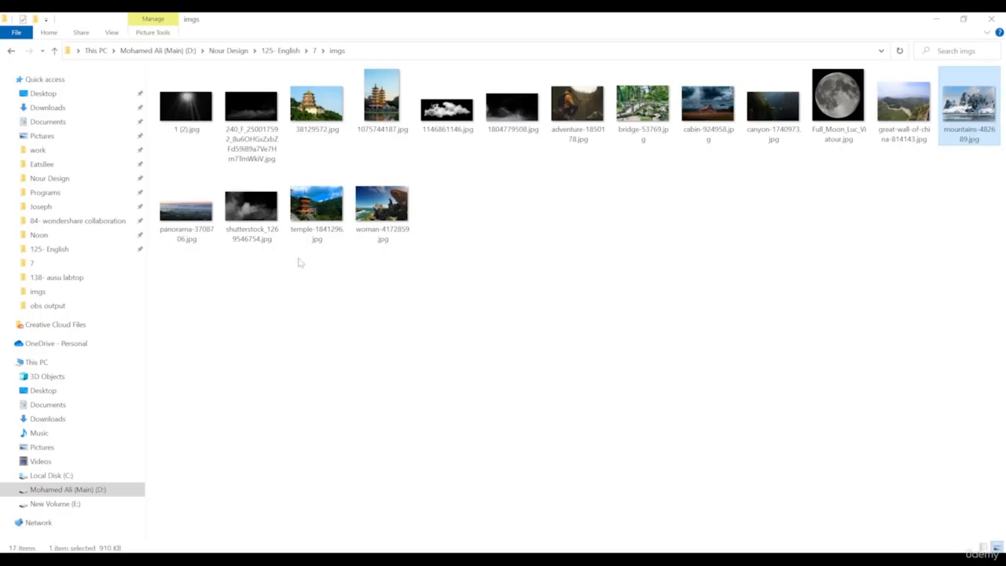
Place cabin-924958.jpg beneath the mountain layers and enlarge it to about 47% so its stormy sky covers the canvas
drag(773, 47, 151, 565)
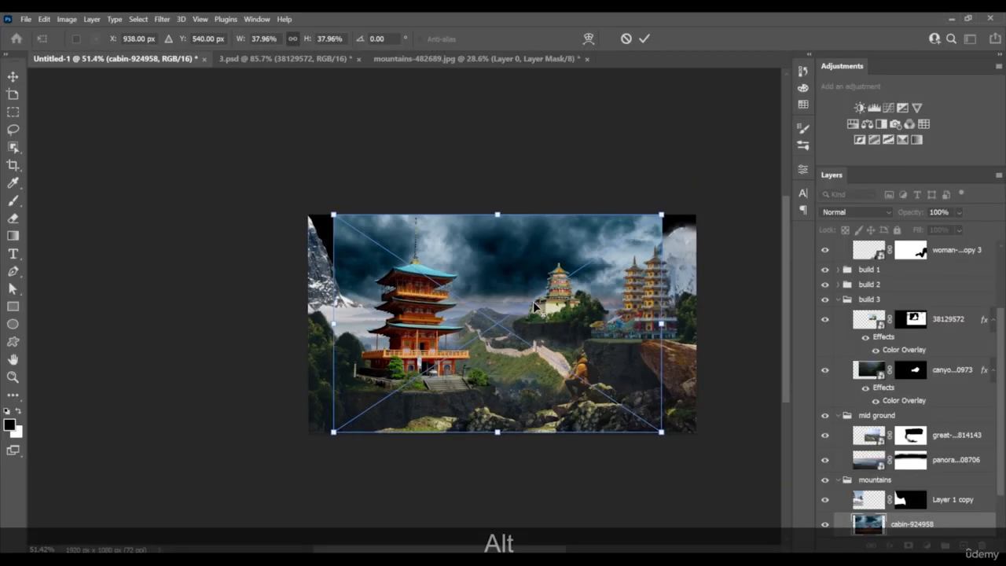
drag(651, 322, 686, 320)
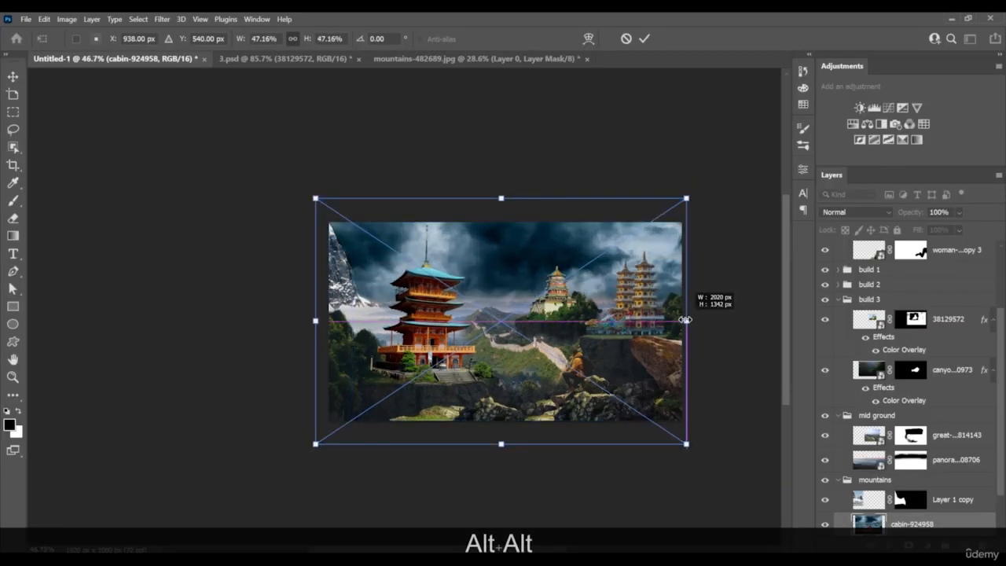
key(Return)
Put the cabin-924958 layer in its own group named sky, below the mountains group
scroll(930, 487, down, 2)
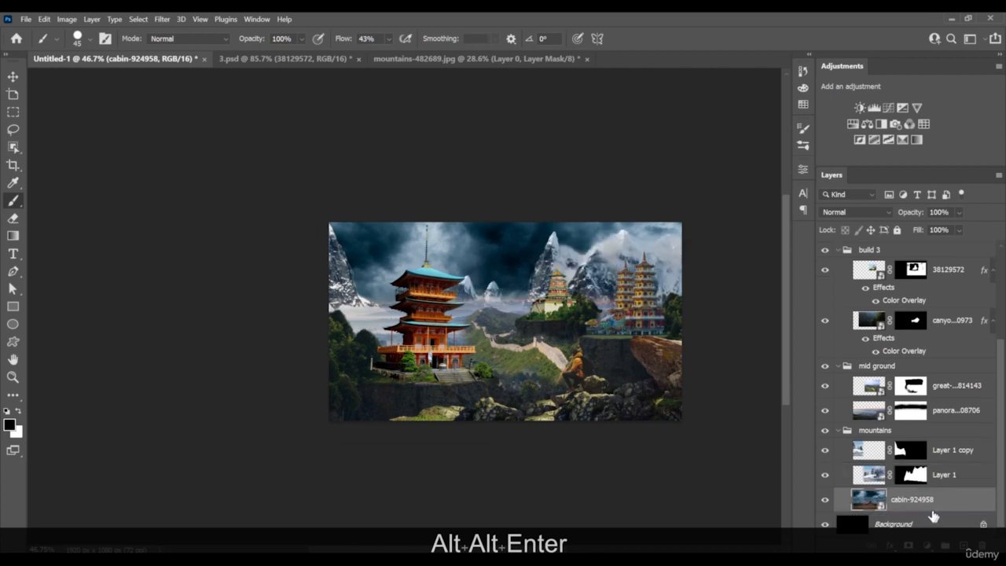
click(928, 502)
key(ctrl+g)
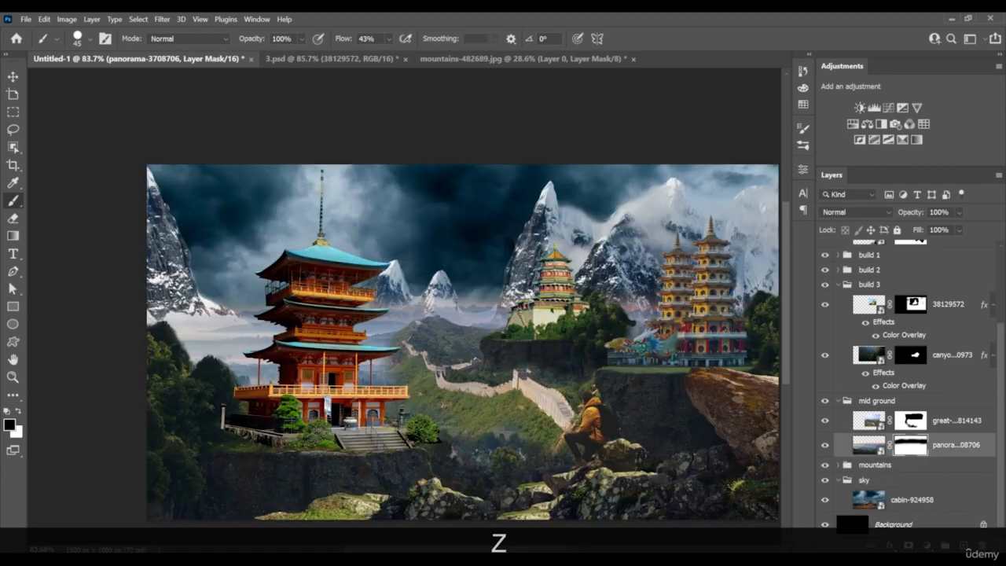
On the panorama layer's mask, paint out the pink horizon haze below the small peaks with a 165 px Soft Round brush
right_click(492, 292)
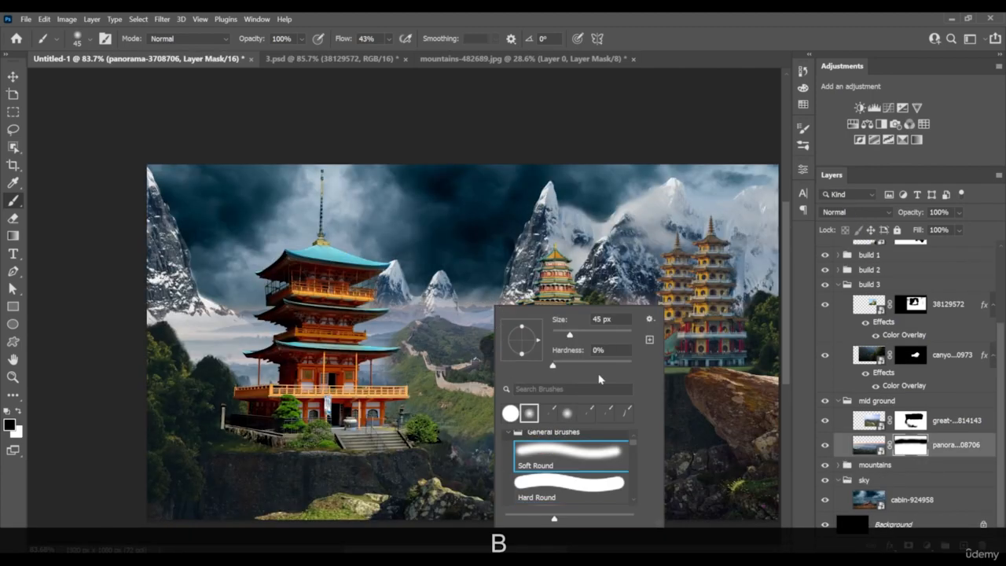
key(Return)
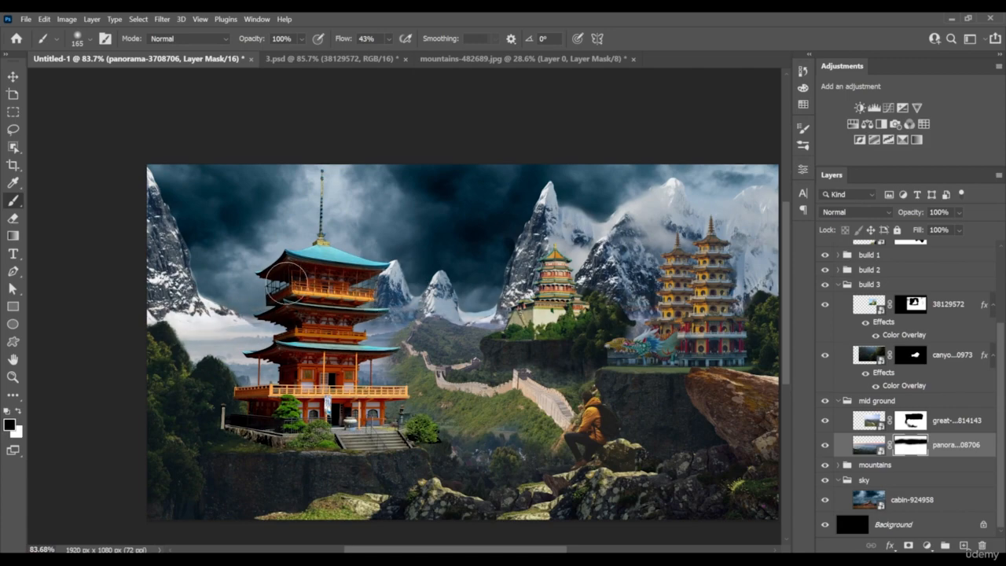
key(z)
mouse_move(536, 299)
mouse_down()
mouse_move(467, 294)
mouse_move(786, 318)
mouse_up()
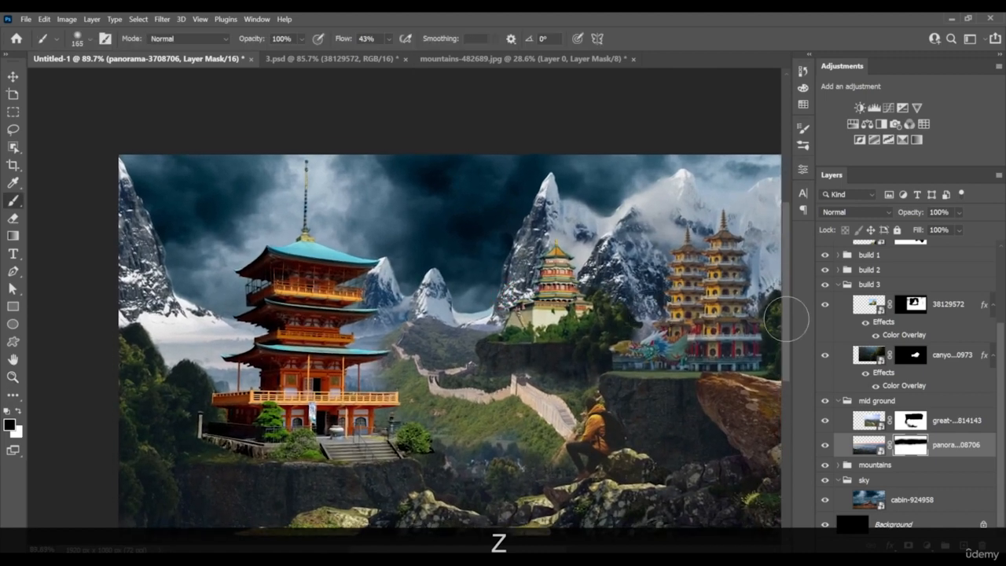
On Layer 1's mask, paint out the pale sky patch between the right small peak and the large central mountain with a 20 px brush
click(912, 422)
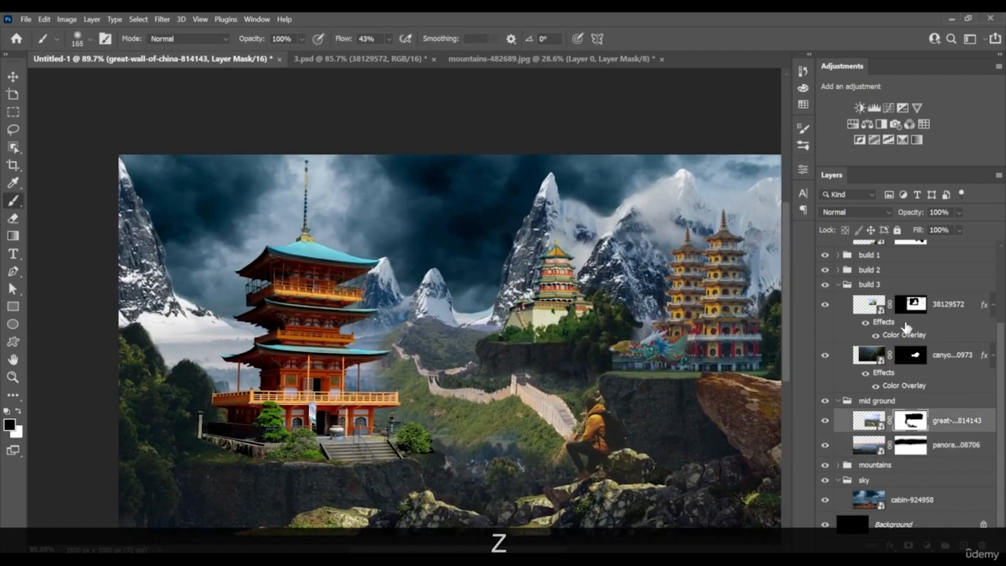
click(846, 465)
click(909, 485)
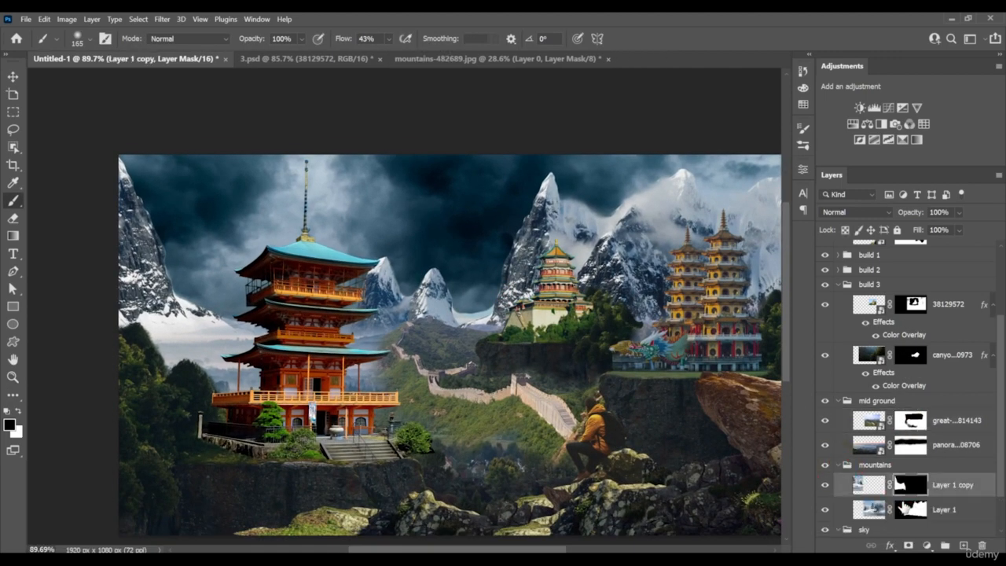
click(904, 509)
key(z)
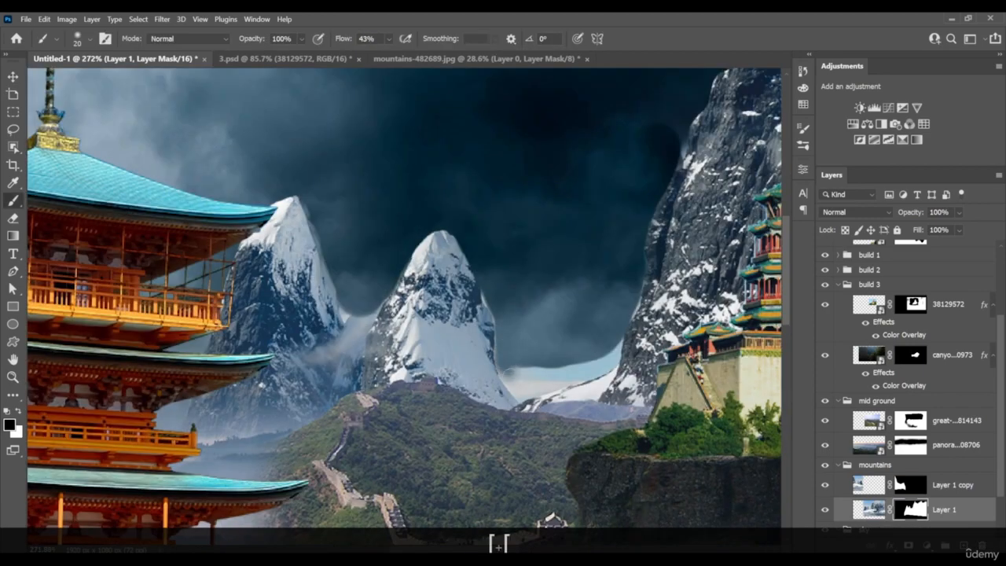
mouse_move(510, 371)
mouse_down()
mouse_move(590, 377)
mouse_move(535, 373)
mouse_move(523, 393)
mouse_up()
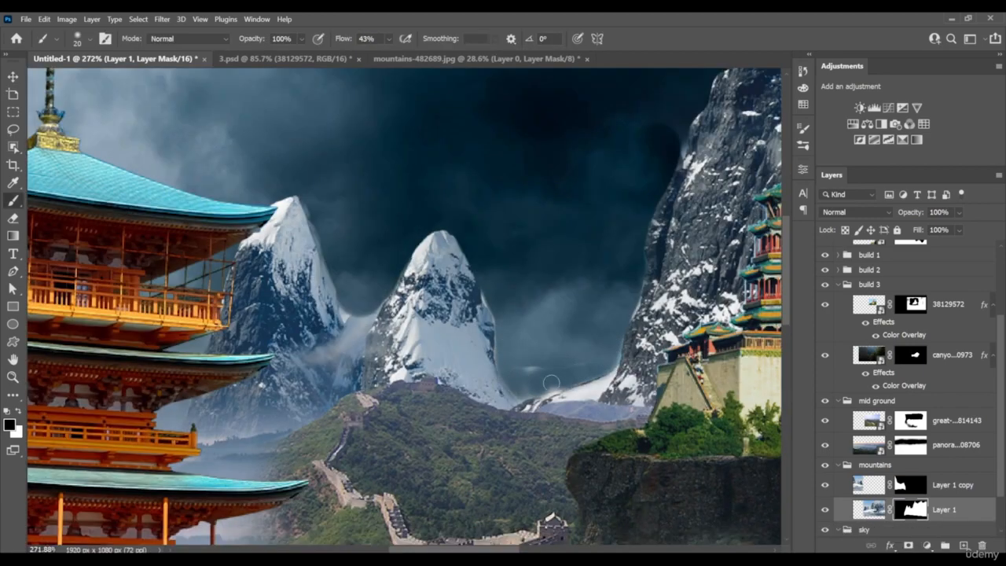
Enlarge the build 1 pagoda group to about 111.6% and raise it slightly on its cliff
key(v)
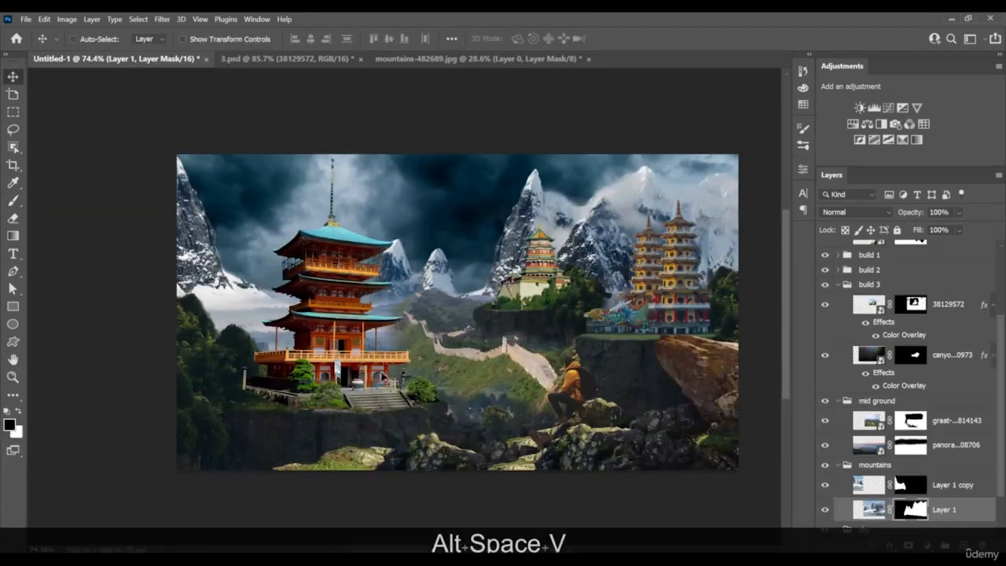
right_click(363, 403)
click(379, 411)
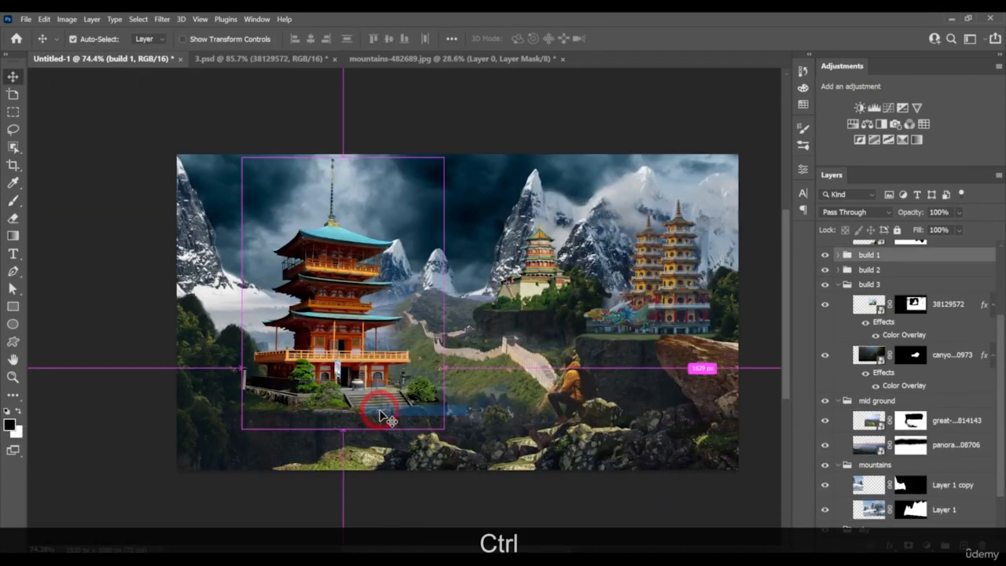
key(ctrl+t)
alt+scroll(460, 290, down, 5)
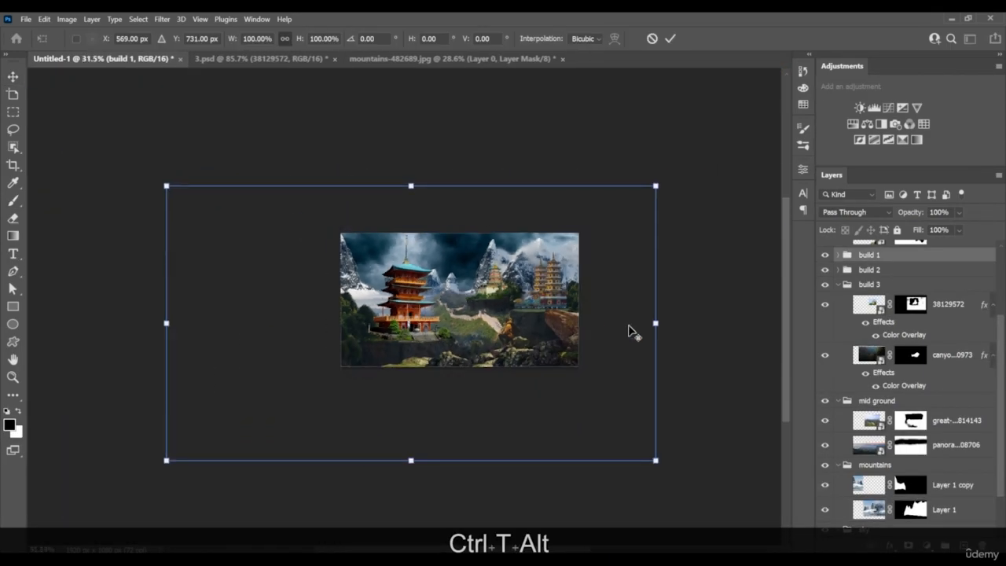
drag(651, 323, 673, 323)
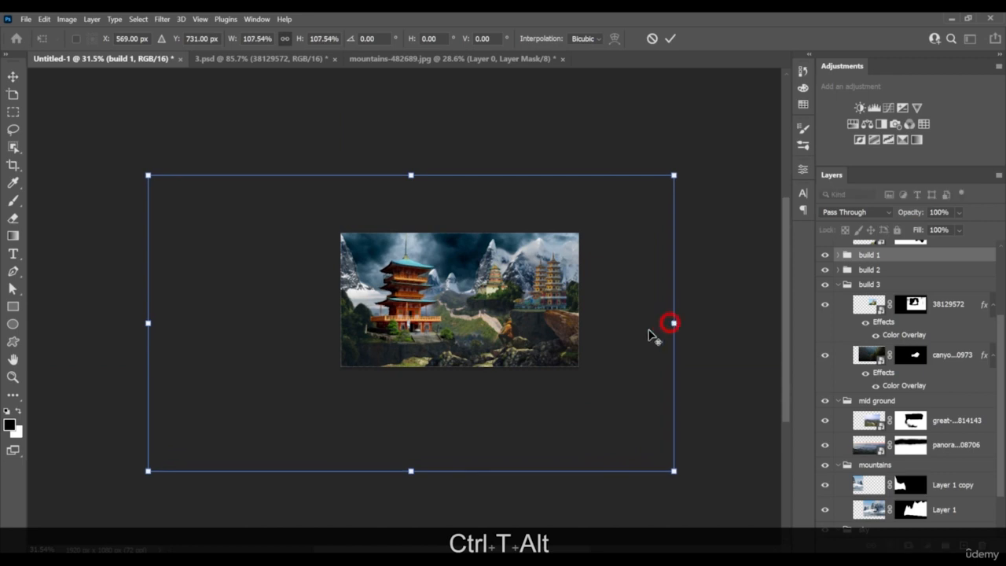
drag(594, 332, 596, 331)
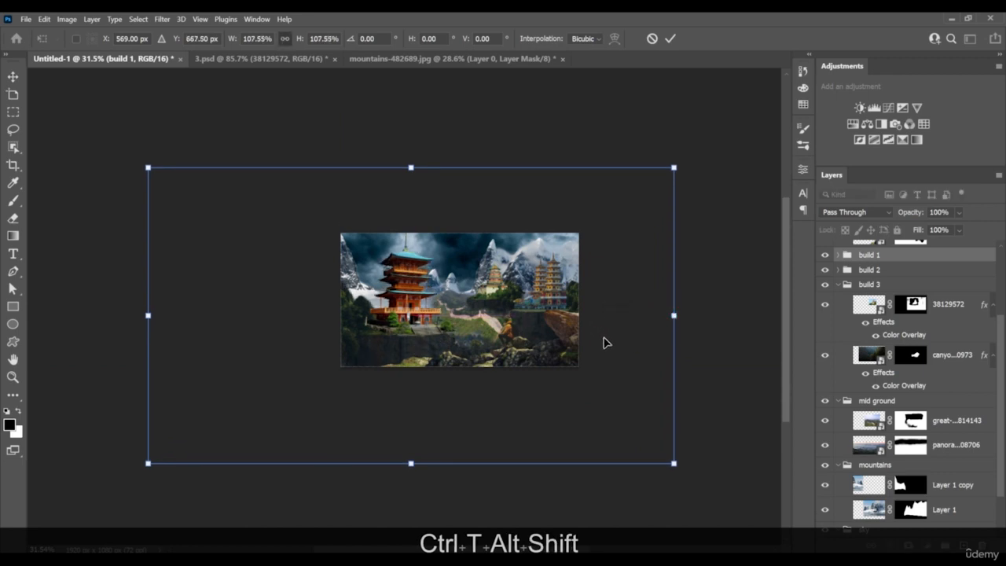
drag(672, 316, 629, 316)
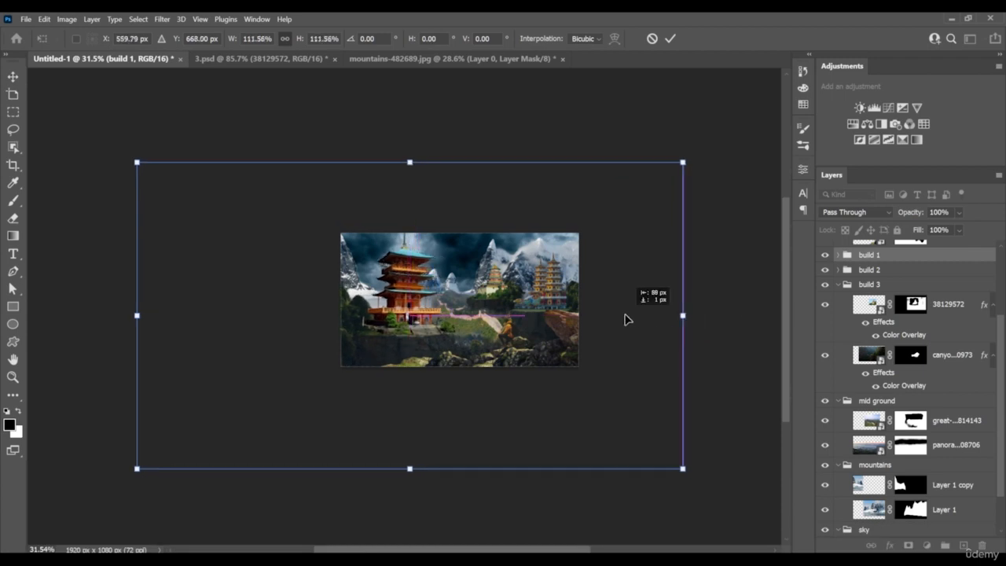
scroll(519, 343, up, 10)
Examine the cliff below the large pagoda and check which rocks each foreground layer contains by toggling layer visibility
key(alt+space)
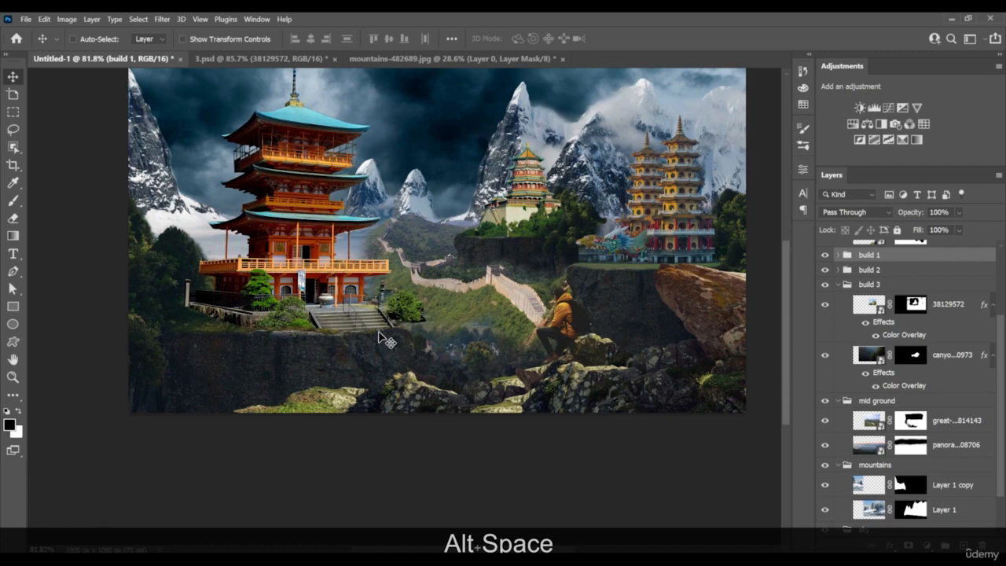
key(space)
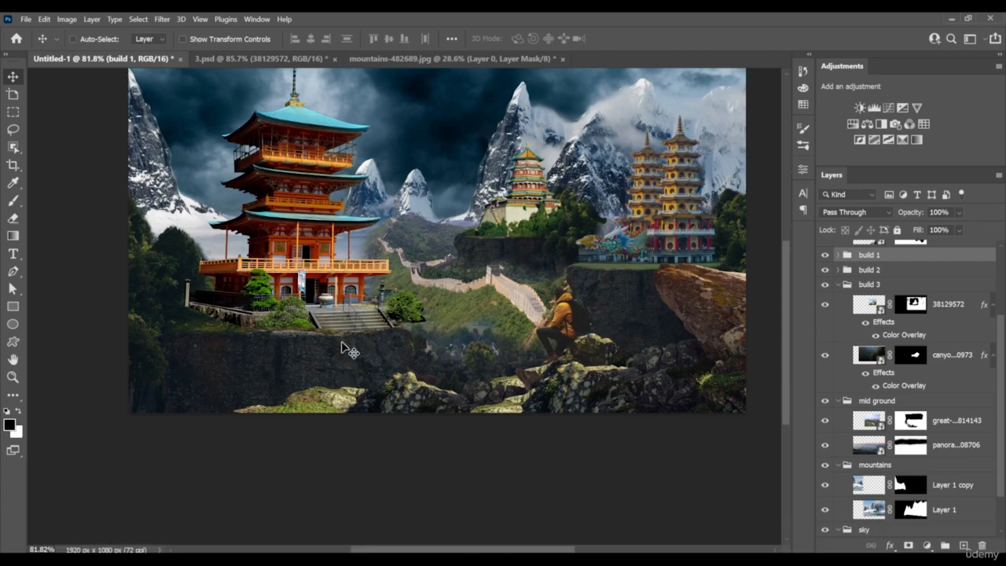
key(alt)
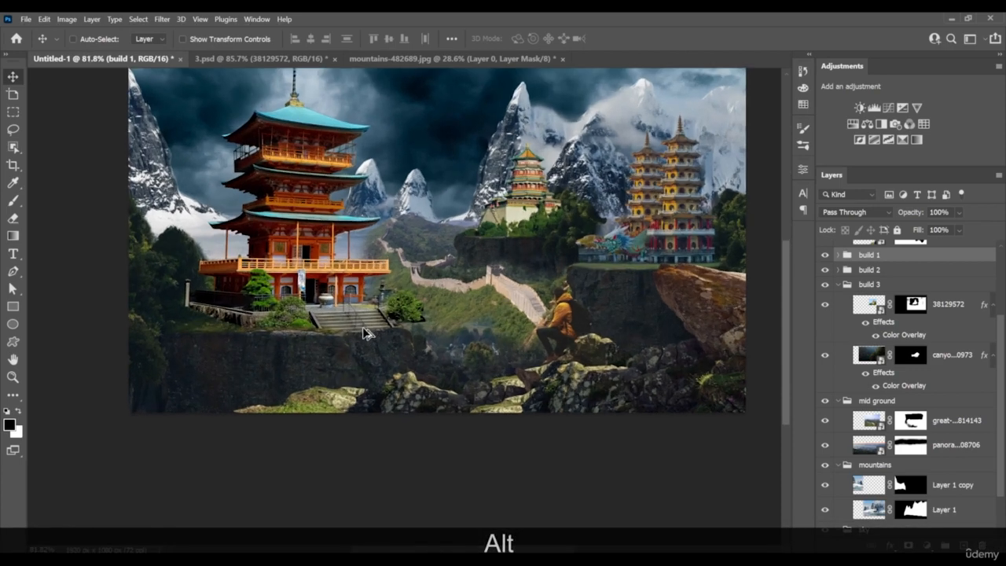
scroll(363, 328, up, 3)
key(space)
drag(438, 370, 429, 380)
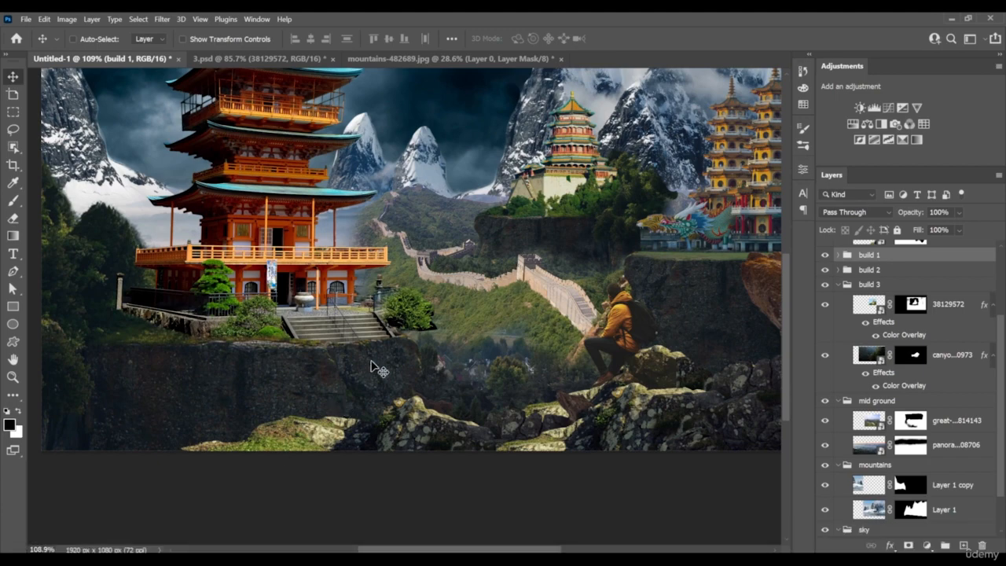
scroll(424, 330, down, 5)
click(824, 293)
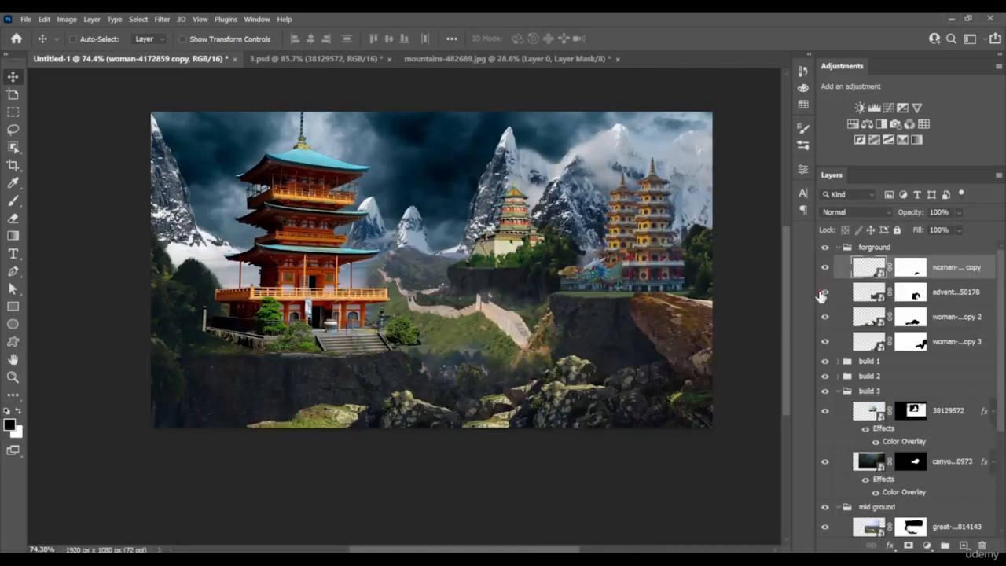
click(825, 293)
click(824, 316)
click(825, 316)
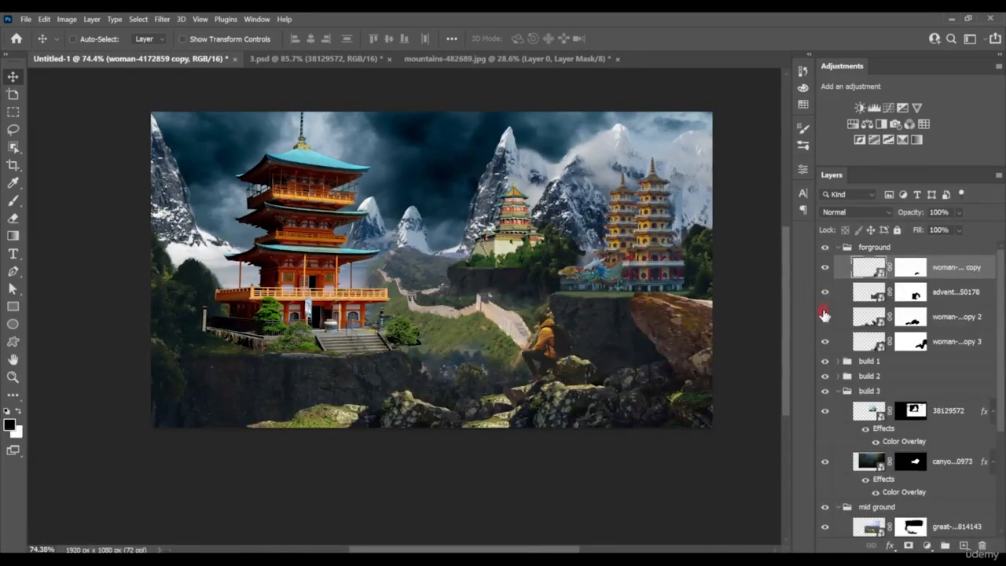
click(825, 268)
click(825, 267)
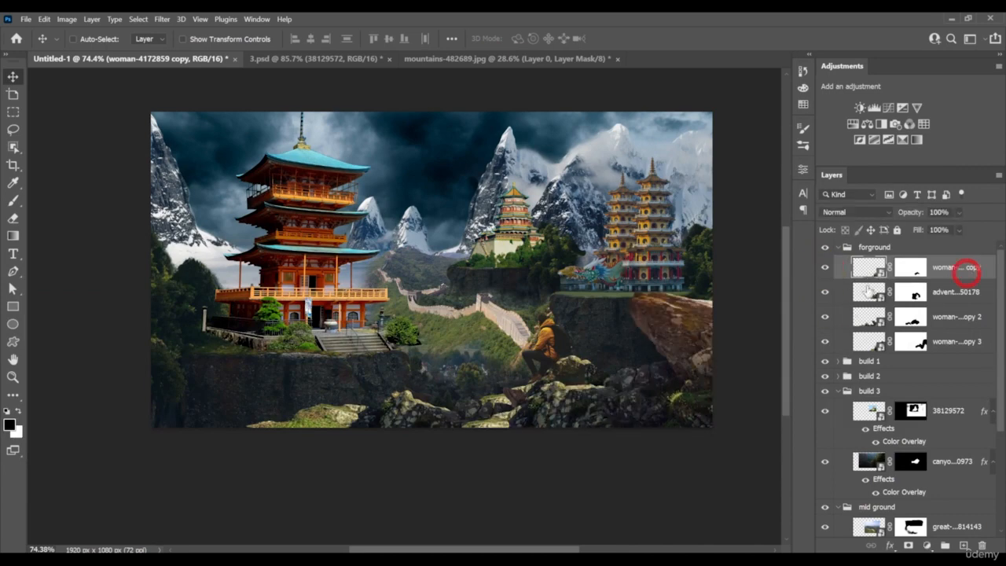
Duplicate a foreground rock layer, rotate it 56.8°, enlarge it to about 165.6% and place it in the composition's lower-left corner
key(alt)
drag(674, 408, 595, 325)
key(ctrl+alt+t)
drag(634, 289, 569, 456)
drag(551, 419, 174, 404)
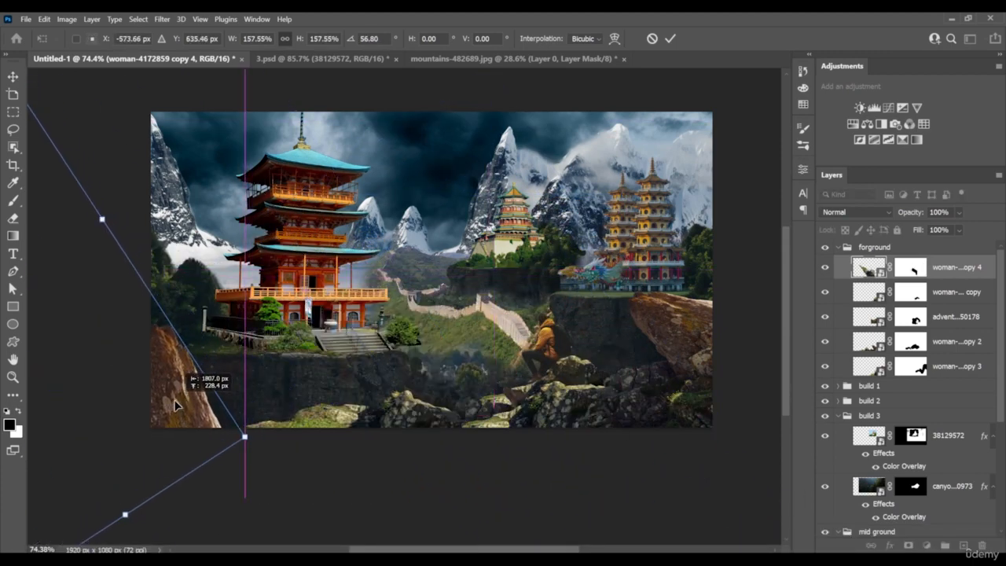
drag(245, 433, 222, 410)
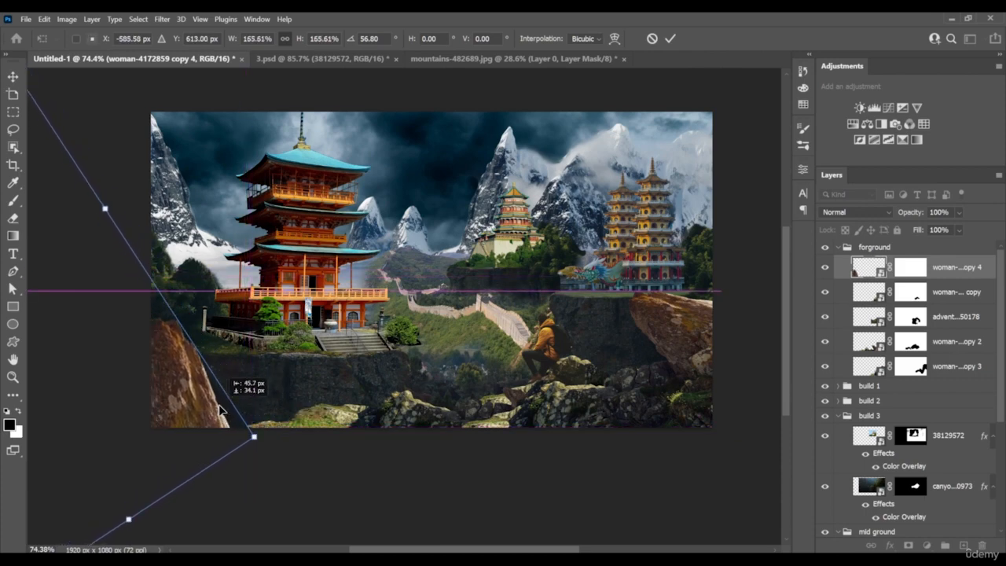
key(Return)
scroll(221, 410, down, 3)
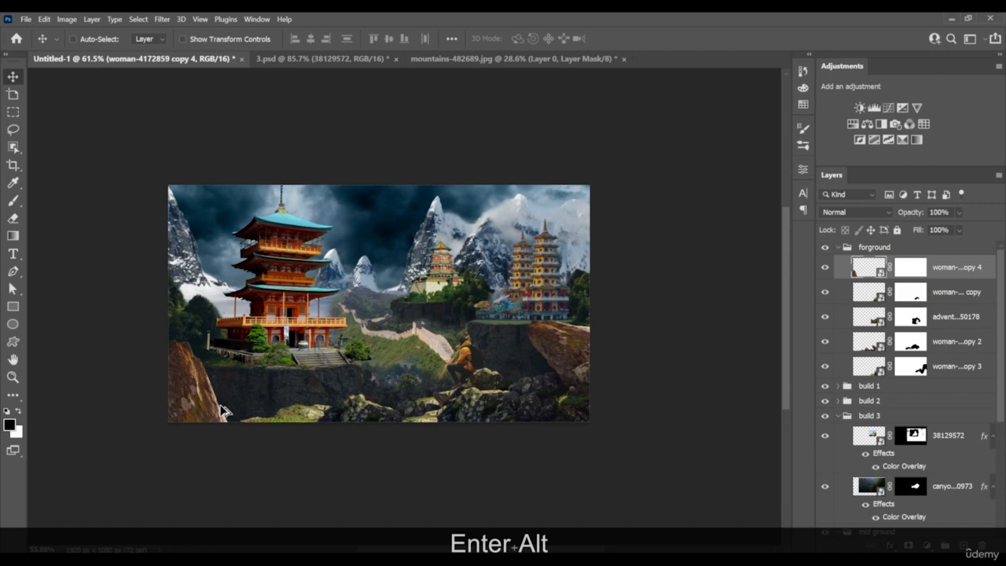
scroll(222, 410, down, 1)
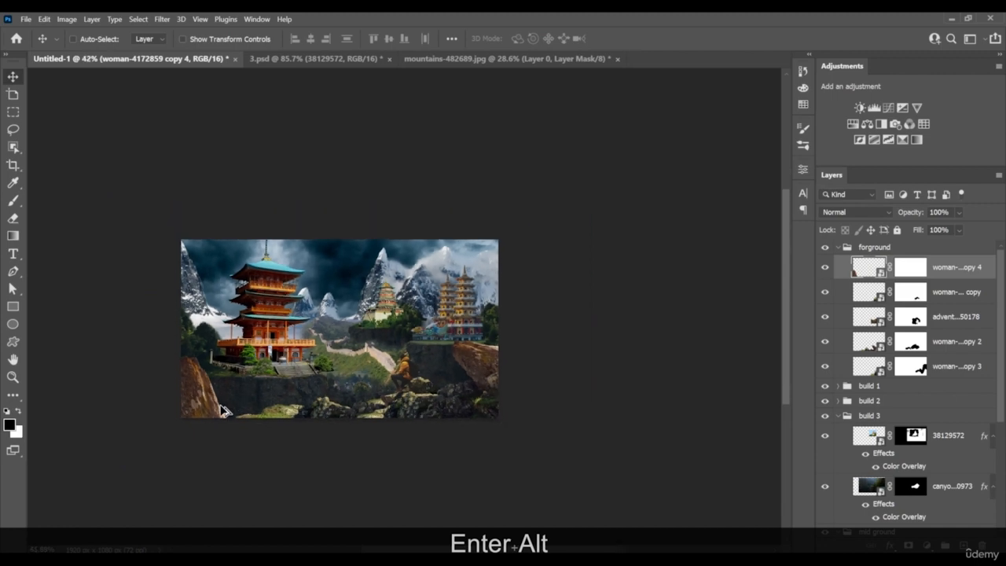
Duplicate the lower-left rock layer, flip it, rotate it to about 119.6° and place it as a cliff along the image's upper-right edge
scroll(222, 410, up, 2)
drag(226, 415, 540, 277)
key(ctrl+t)
right_click(511, 341)
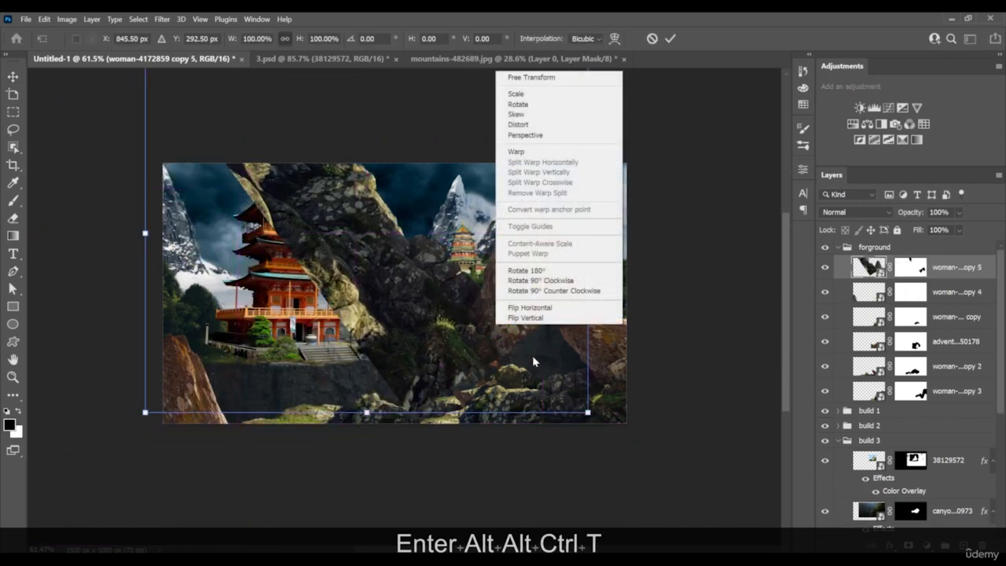
click(542, 310)
drag(501, 337, 636, 397)
drag(741, 312, 575, 184)
drag(527, 305, 626, 204)
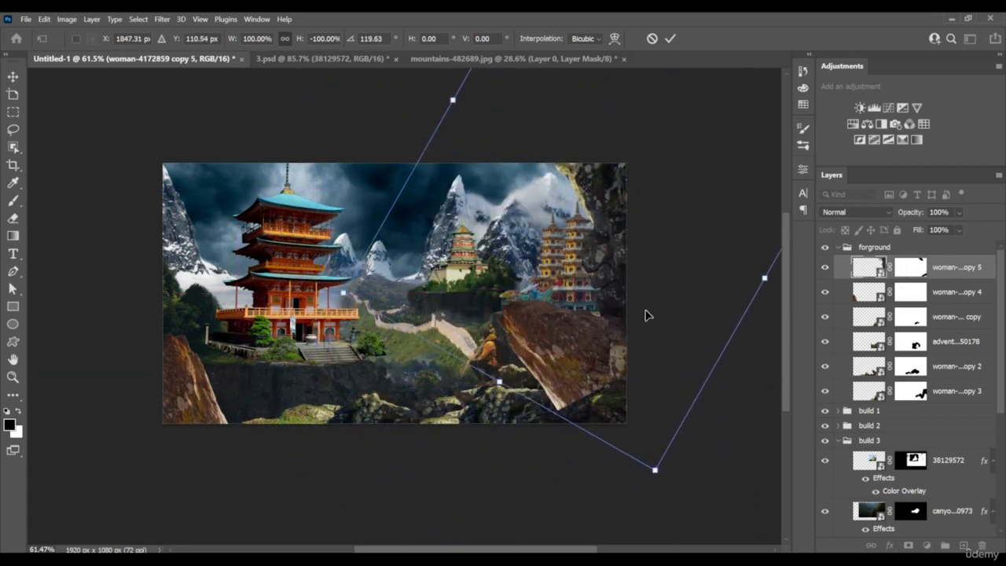
drag(650, 318, 649, 305)
key(Return)
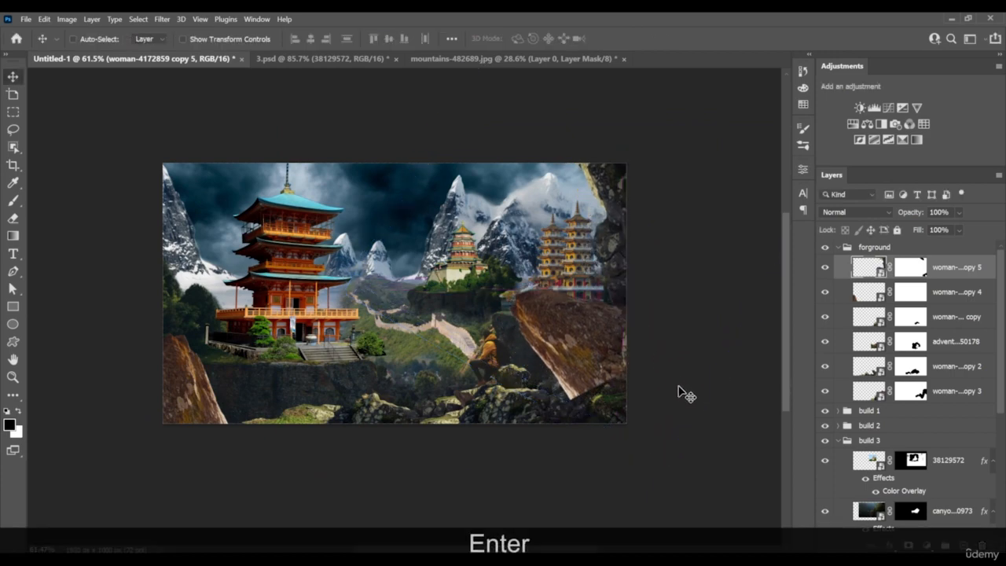
Mask away the large brown boulder on the new upper-right cliff layer with a 123 px brush, keeping the dark rock along the edge
scroll(627, 325, up, 4)
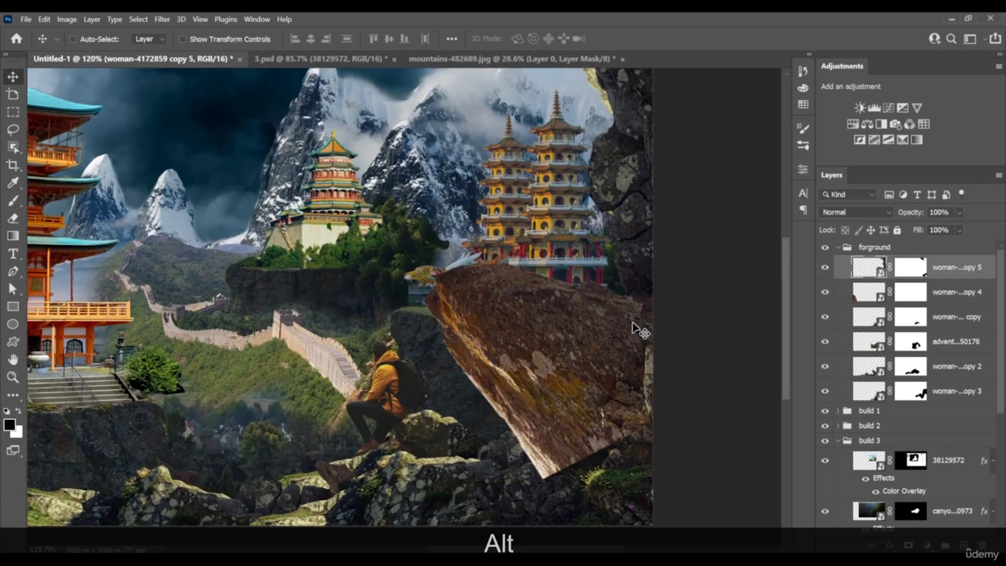
click(914, 275)
key(b)
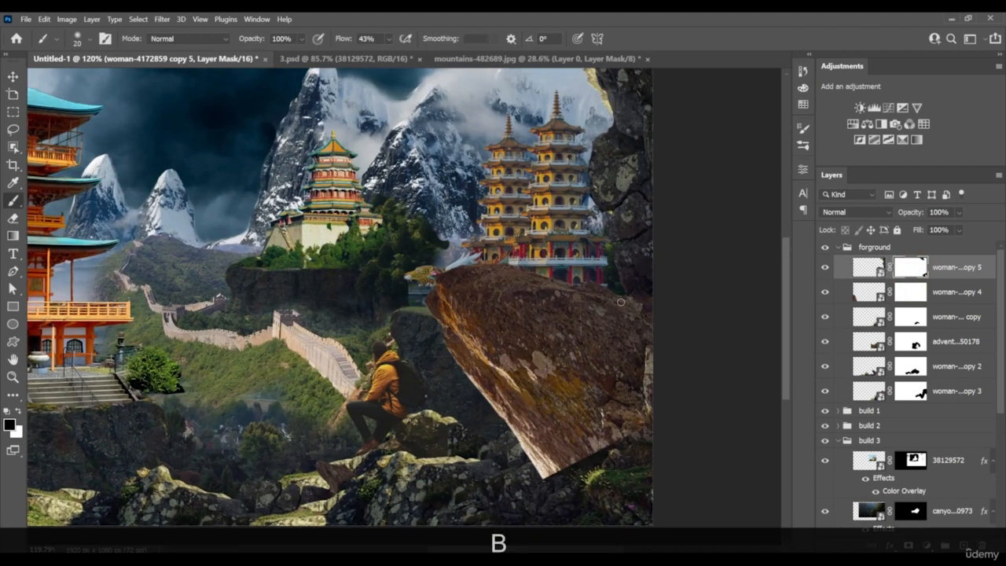
key(x)
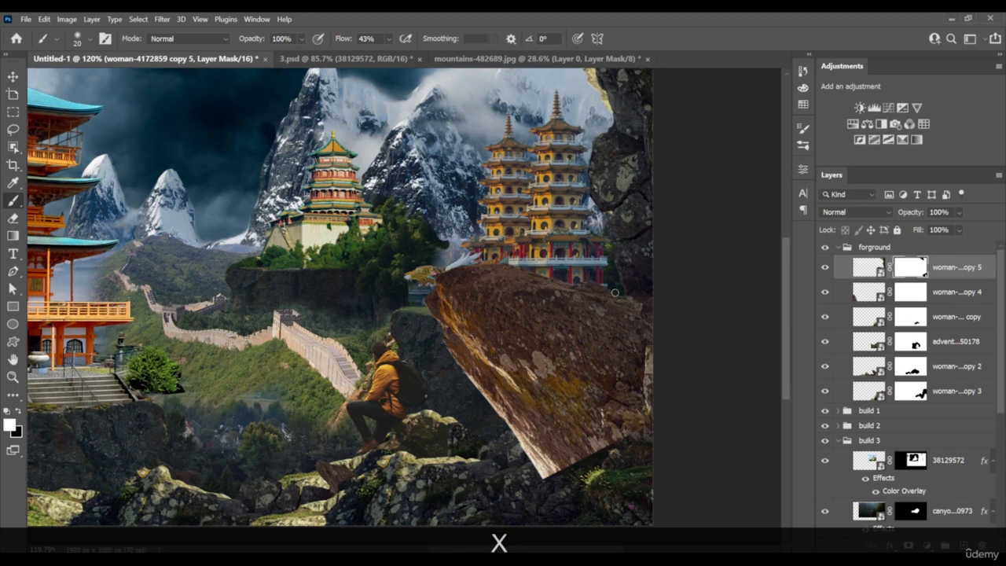
right_click(626, 291)
click(730, 327)
click(599, 294)
key(x)
mouse_move(568, 299)
mouse_down()
mouse_move(557, 278)
mouse_move(601, 315)
mouse_move(630, 365)
mouse_move(608, 335)
mouse_move(497, 268)
mouse_move(423, 307)
mouse_move(510, 322)
mouse_move(511, 391)
mouse_move(451, 387)
mouse_move(537, 338)
mouse_move(556, 392)
mouse_move(643, 408)
mouse_move(642, 393)
mouse_move(585, 458)
mouse_move(568, 420)
mouse_move(592, 439)
mouse_move(442, 387)
mouse_move(466, 361)
mouse_move(630, 339)
mouse_up()
key(z)
mouse_move(645, 330)
mouse_down()
mouse_move(560, 334)
mouse_move(600, 333)
mouse_move(589, 327)
mouse_move(603, 372)
mouse_move(503, 385)
mouse_up()
key(space)
key(z)
key(b)
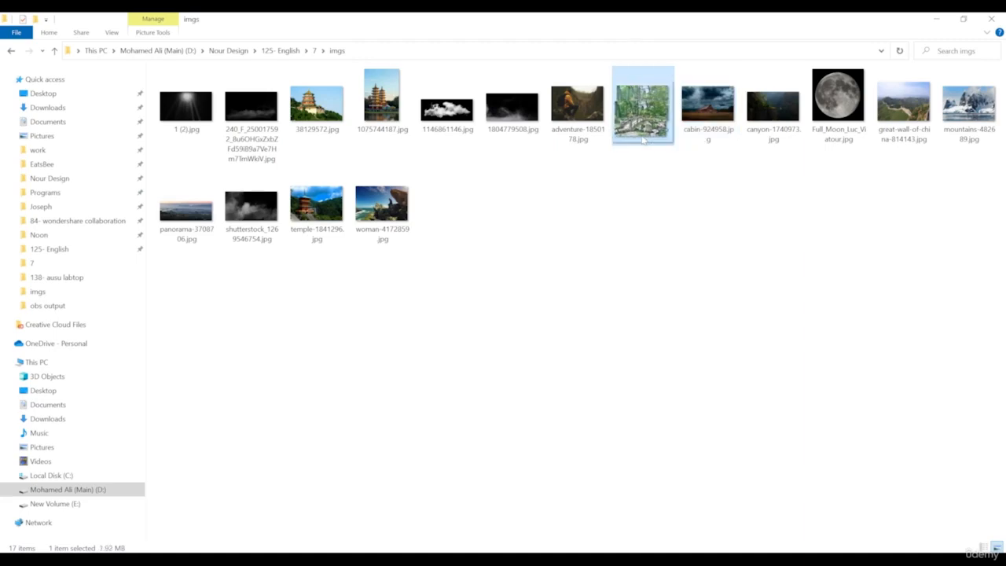
Place bridge-53769 above the foreground group, shrink it to about 30.6% and flip it horizontally
drag(643, 139, 508, 343)
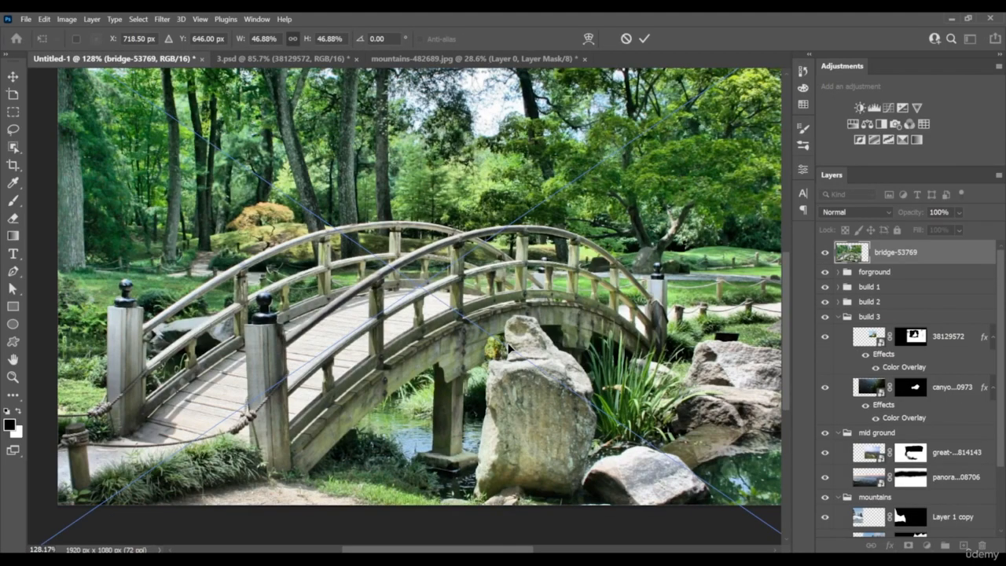
scroll(508, 343, down, 8)
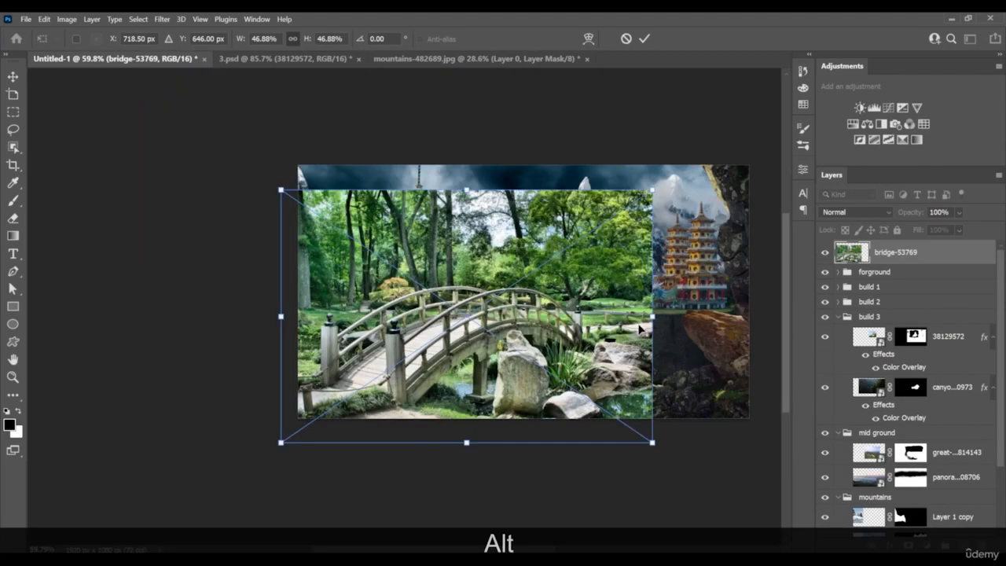
drag(653, 318, 525, 316)
drag(438, 329, 596, 360)
right_click(596, 360)
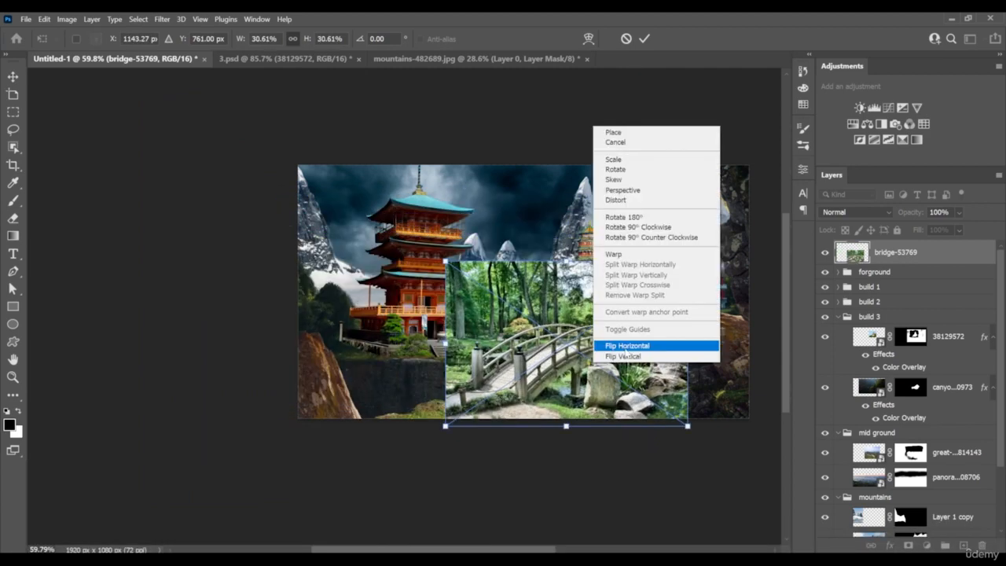
click(623, 350)
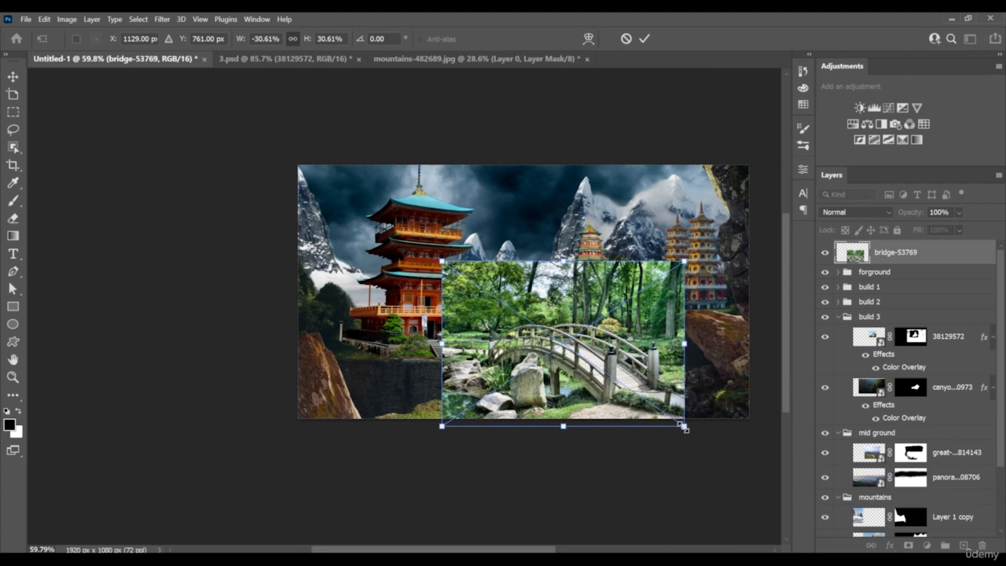
Enlarge the bridge photo to about 35.7% and position it over the middle of the composition
drag(688, 426, 601, 367)
drag(574, 320, 681, 364)
mouse_move(647, 366)
mouse_down()
mouse_move(596, 346)
mouse_move(690, 343)
mouse_up()
drag(591, 367, 546, 339)
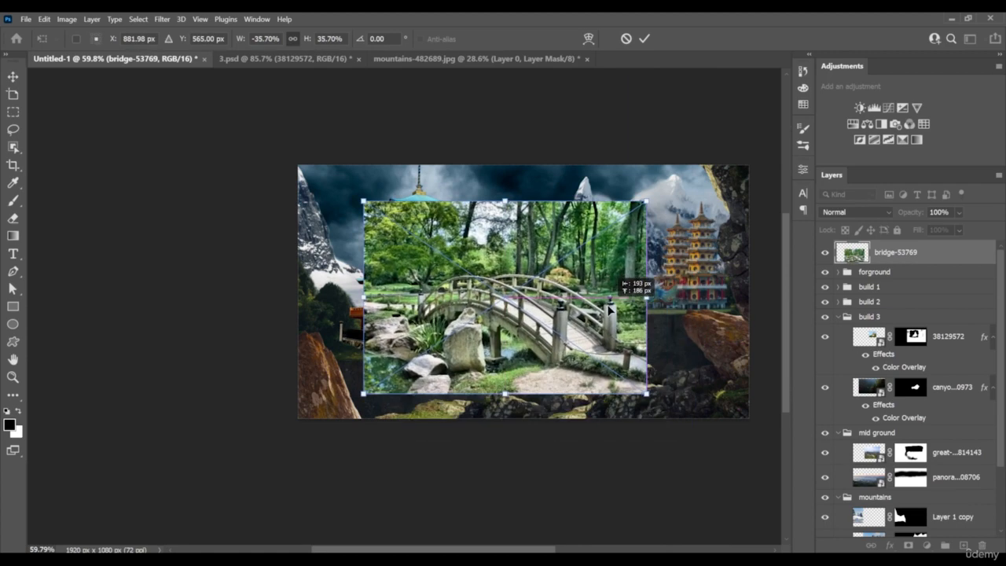
key(Return)
key(alt)
scroll(546, 340, up, 6)
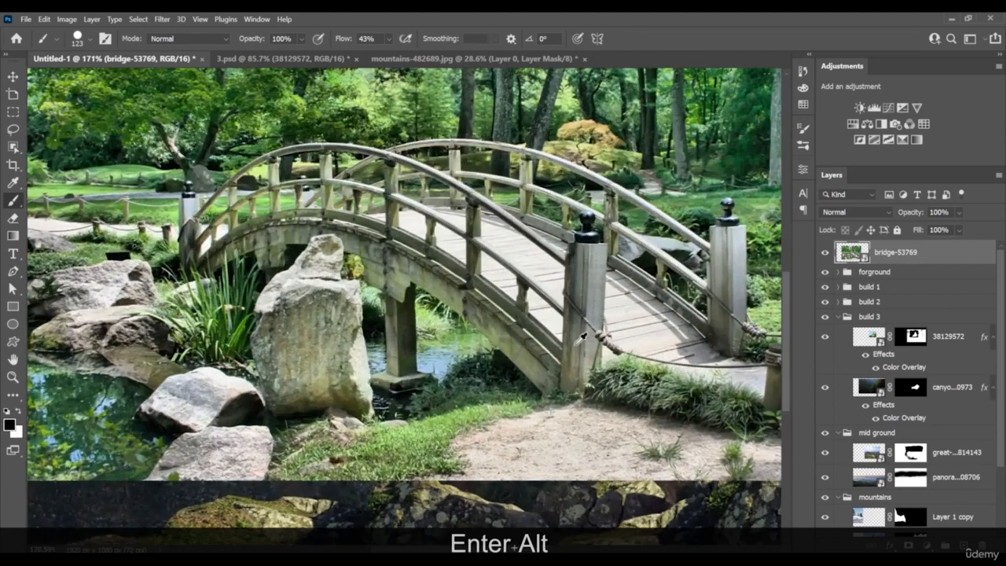
drag(602, 338, 555, 355)
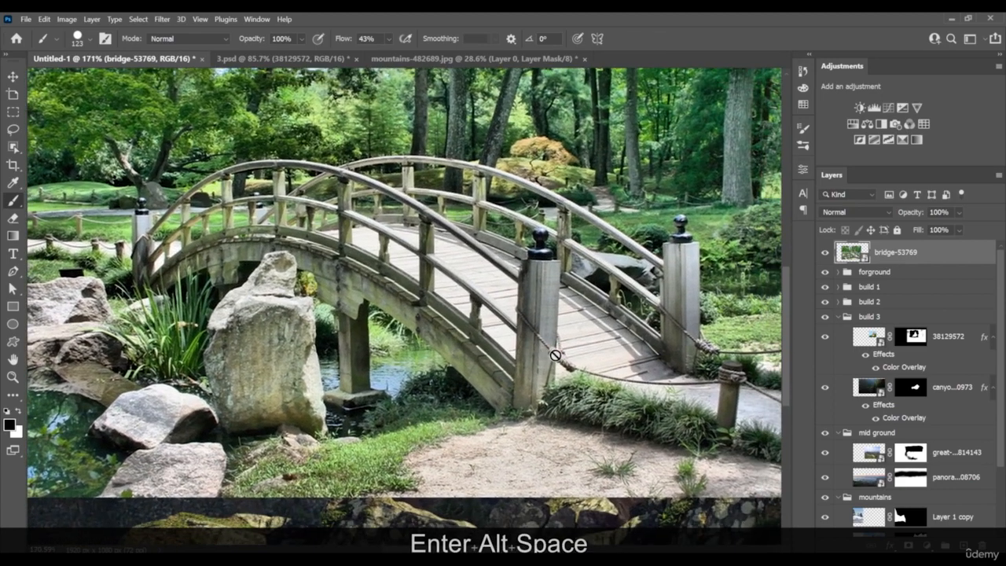
key(F3)
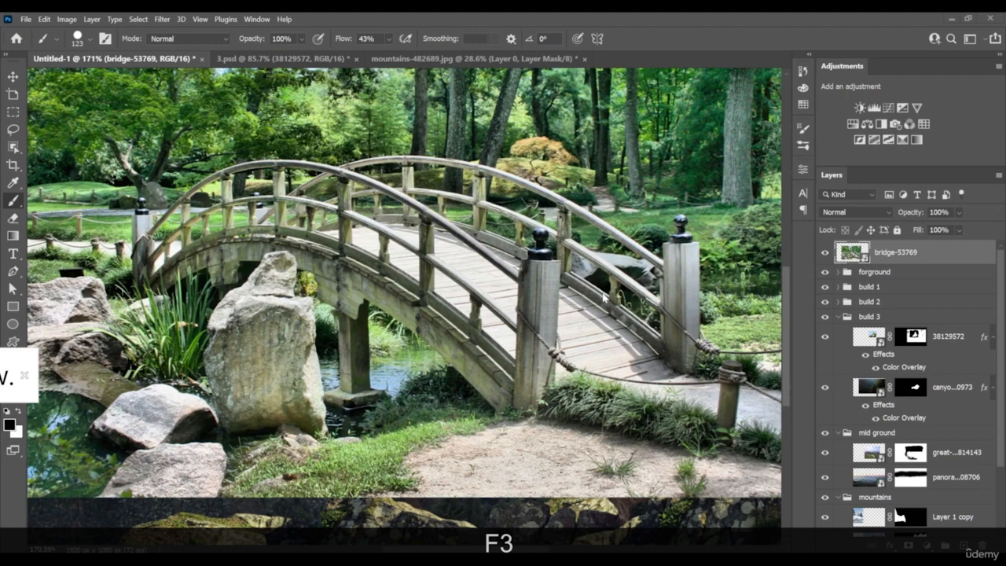
drag(135, 211, 231, 259)
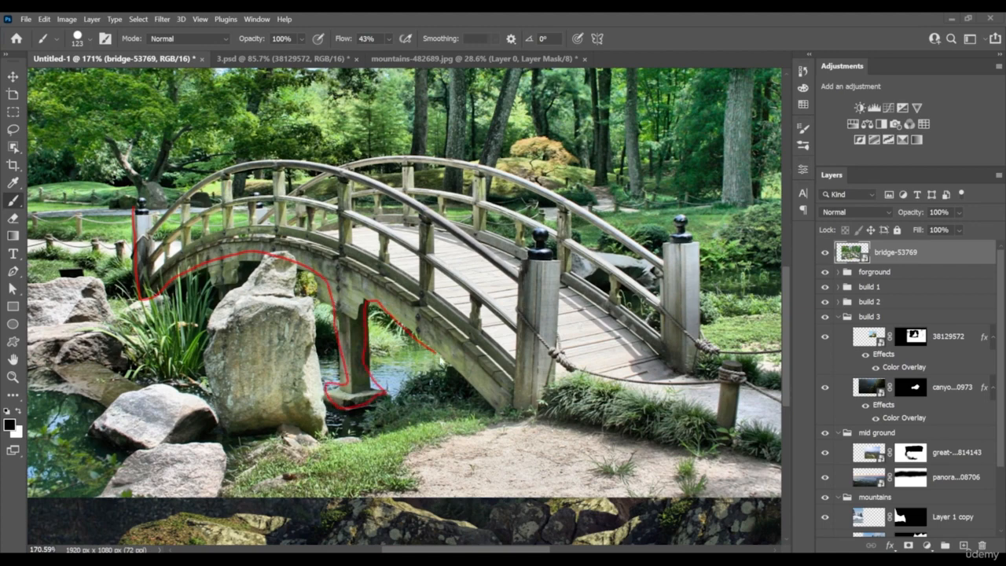
drag(435, 352, 660, 251)
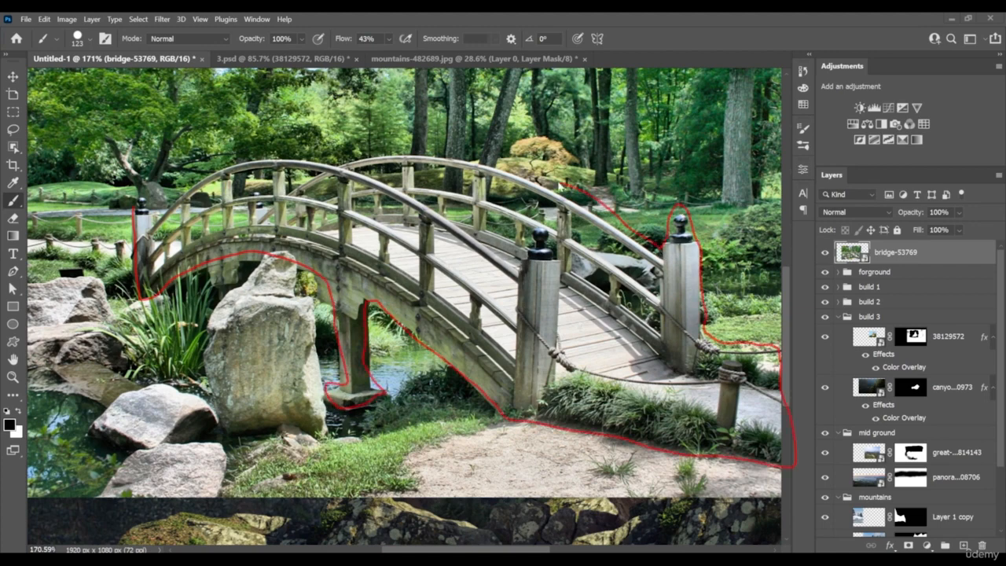
mouse_move(561, 186)
mouse_down()
mouse_move(488, 154)
mouse_move(386, 152)
mouse_up()
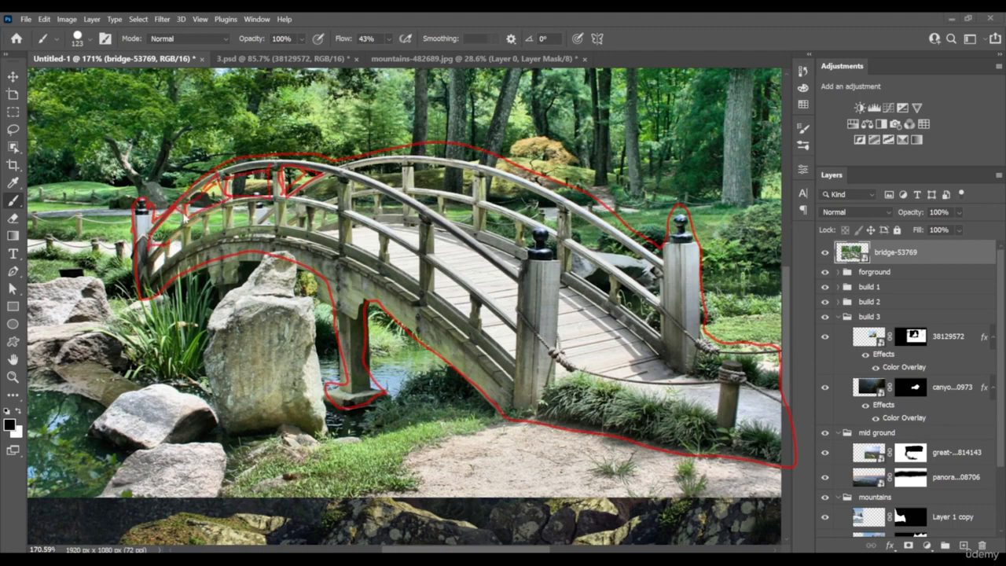
key(Escape)
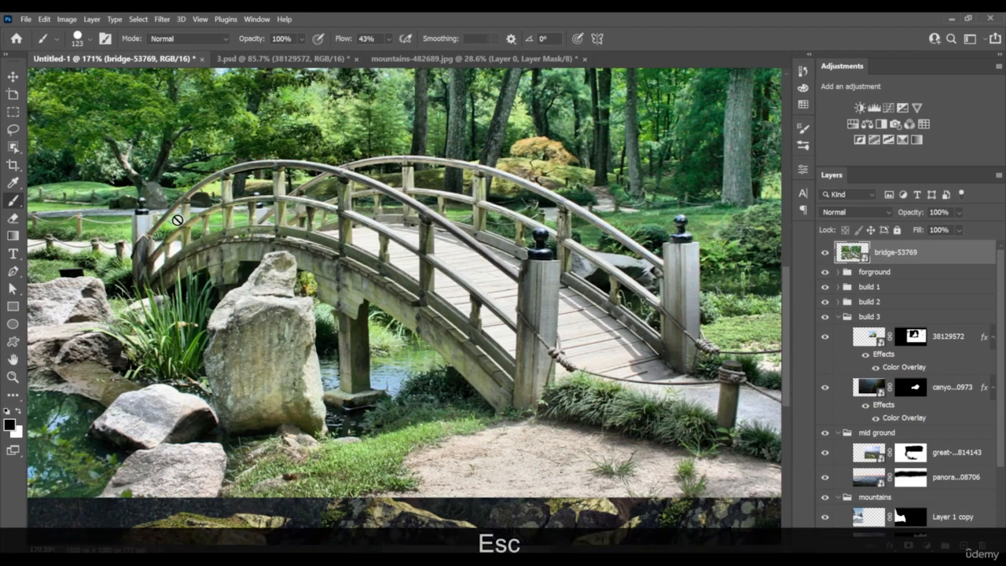
scroll(295, 215, down, 2)
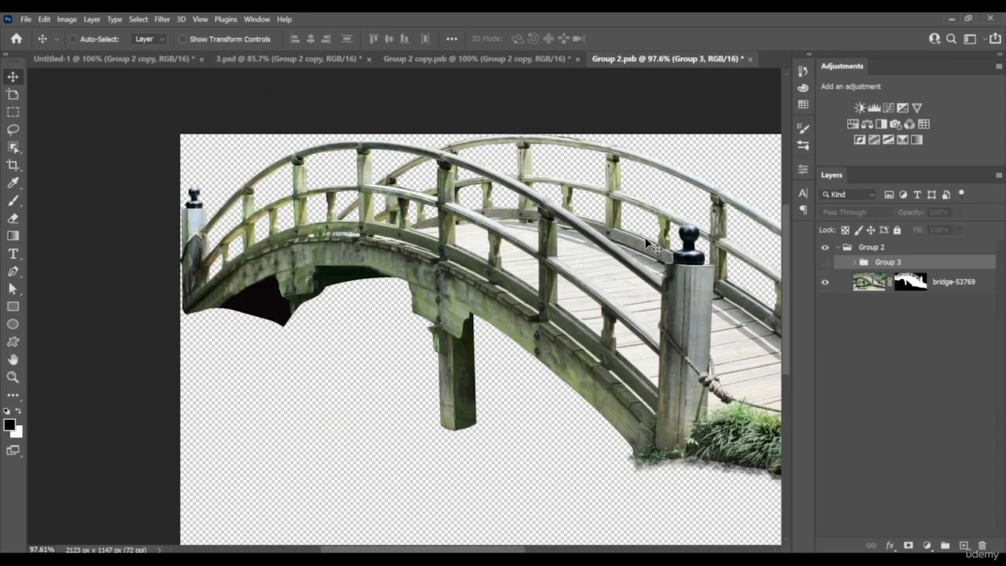
Paint white on the bridge-53769 layer mask along the lower edge of the grass with a 28 px textured brush
drag(610, 94, 621, 212)
key(ctrl+0)
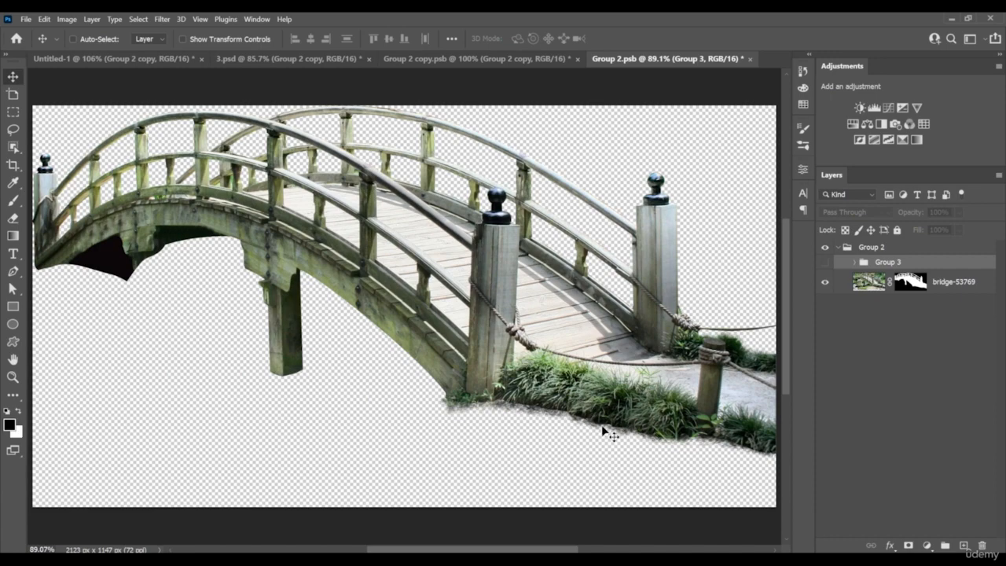
scroll(609, 433, up, 5)
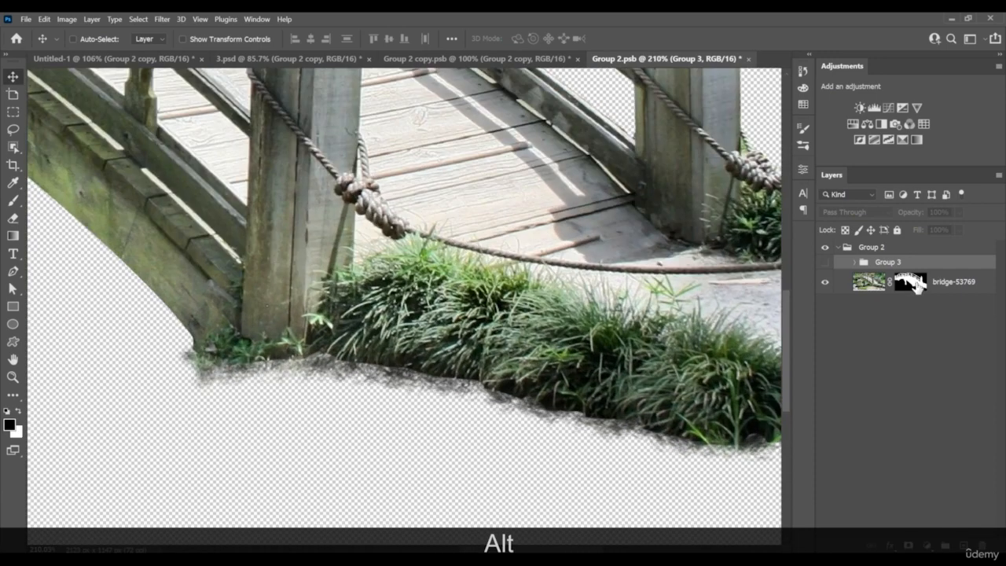
click(912, 282)
right_click(481, 360)
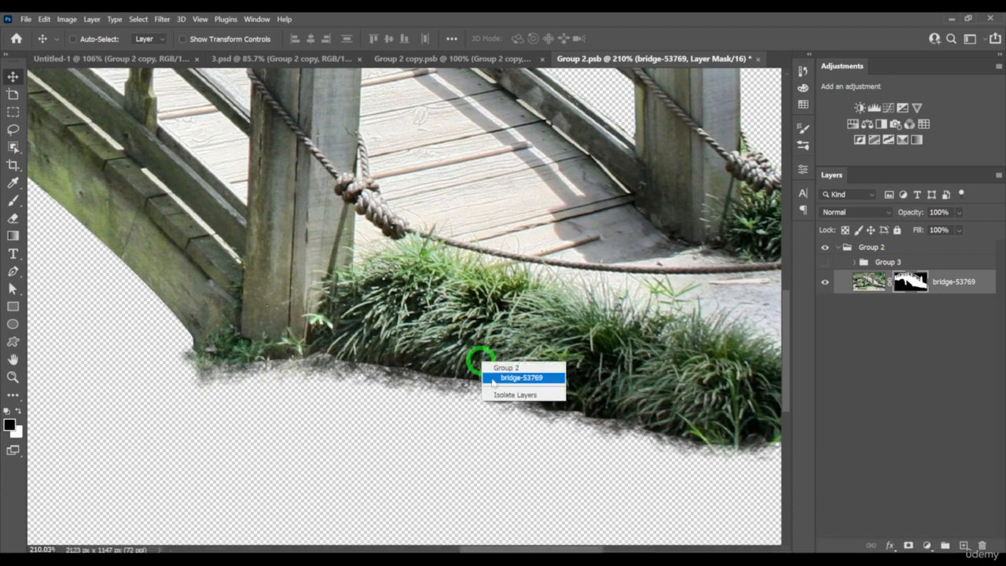
click(493, 379)
key(b)
right_click(454, 410)
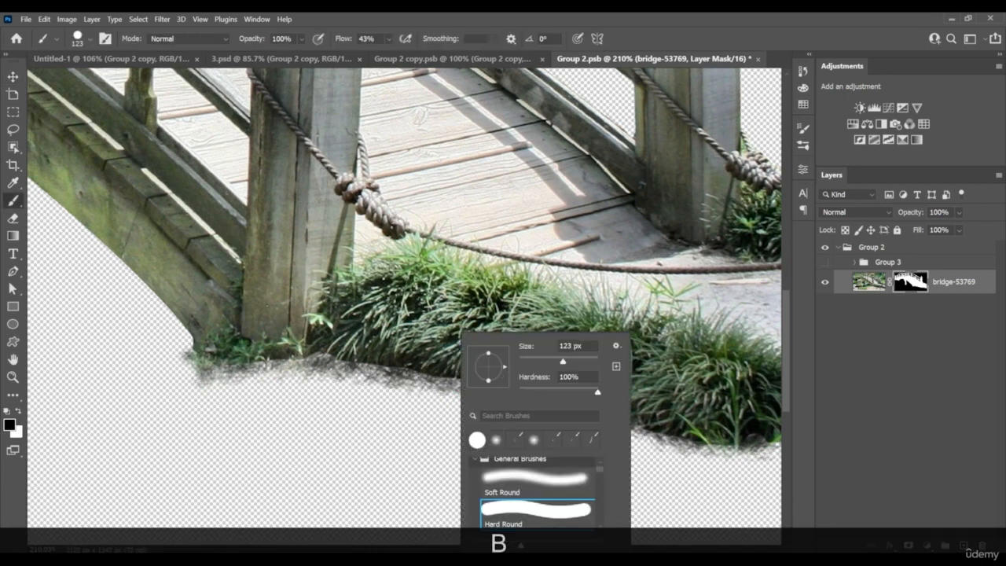
click(518, 446)
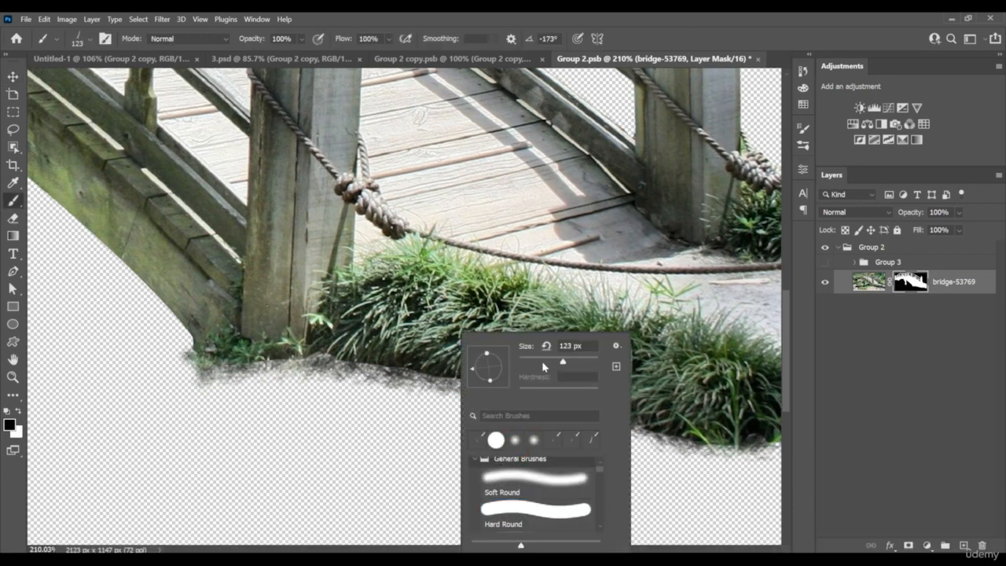
click(442, 369)
key(x)
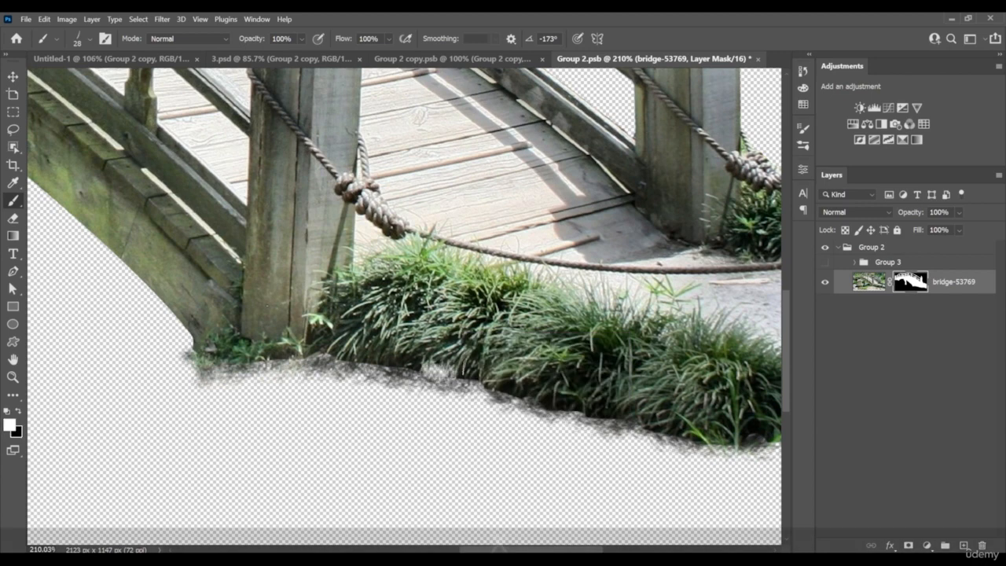
drag(440, 371, 470, 380)
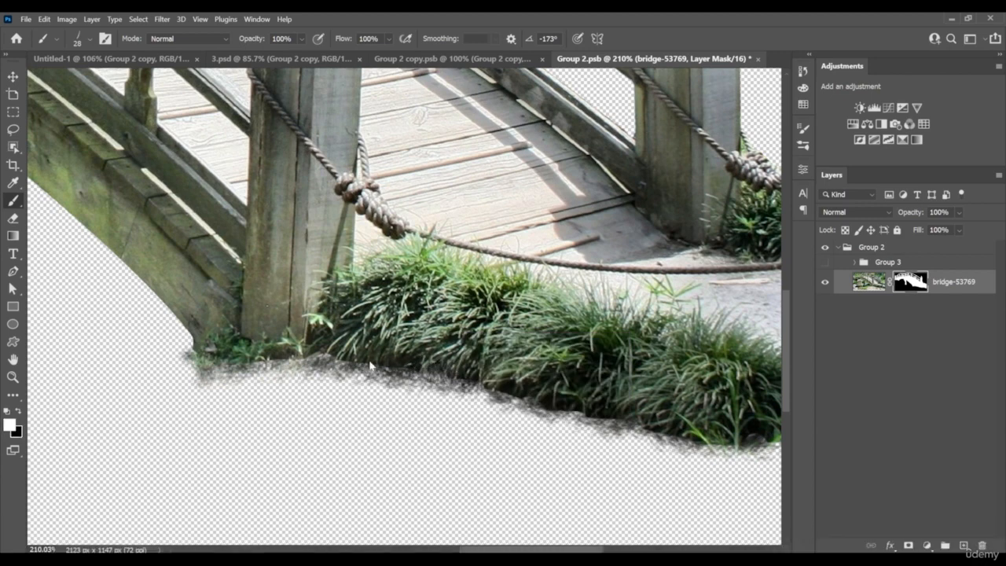
drag(370, 365, 513, 396)
drag(599, 409, 737, 431)
Outline the bridge's support post and its bracket with a Polygonal Lasso selection, following the underside of the beam
drag(701, 360, 594, 360)
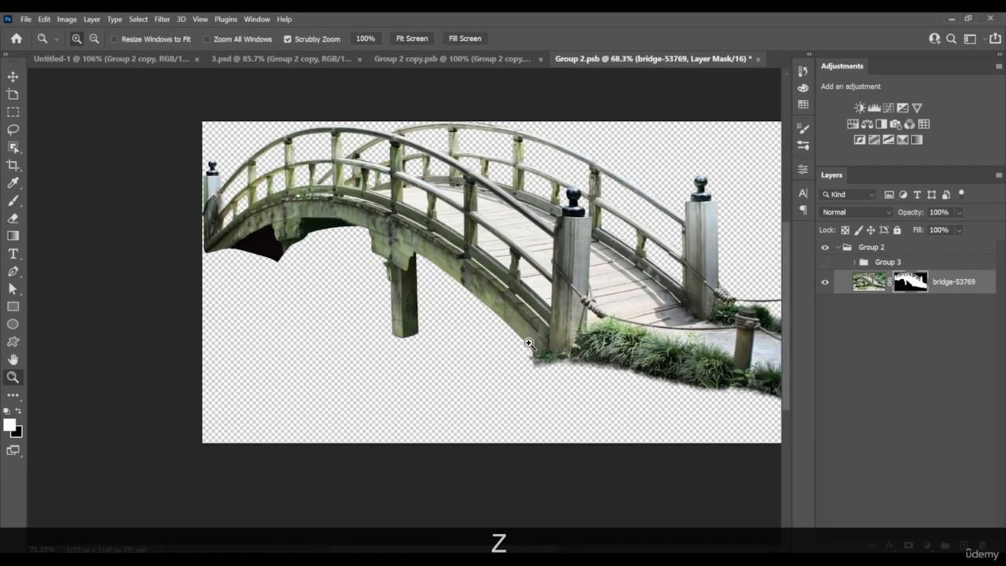
drag(481, 340, 528, 343)
drag(395, 283, 538, 344)
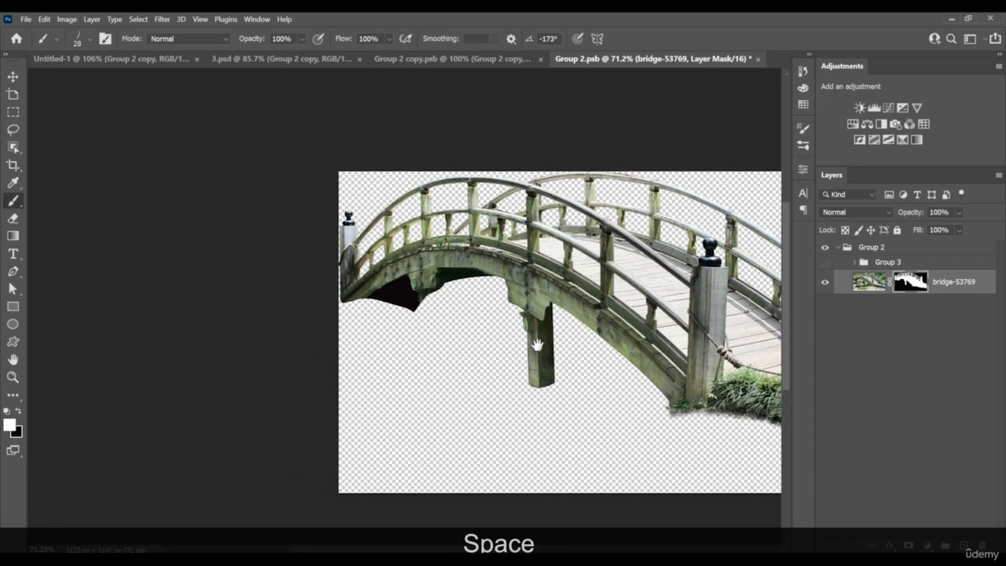
drag(462, 302, 519, 302)
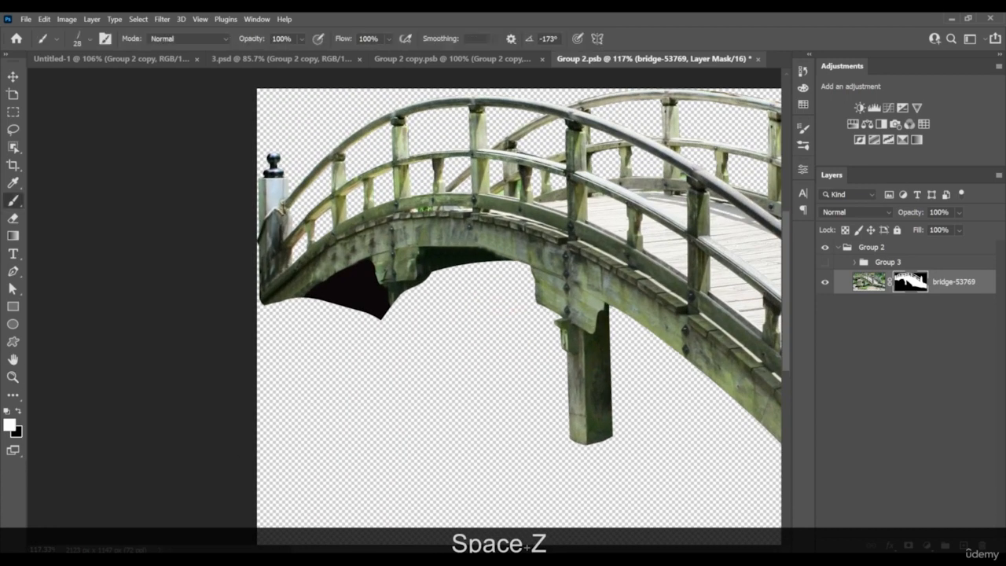
key(l)
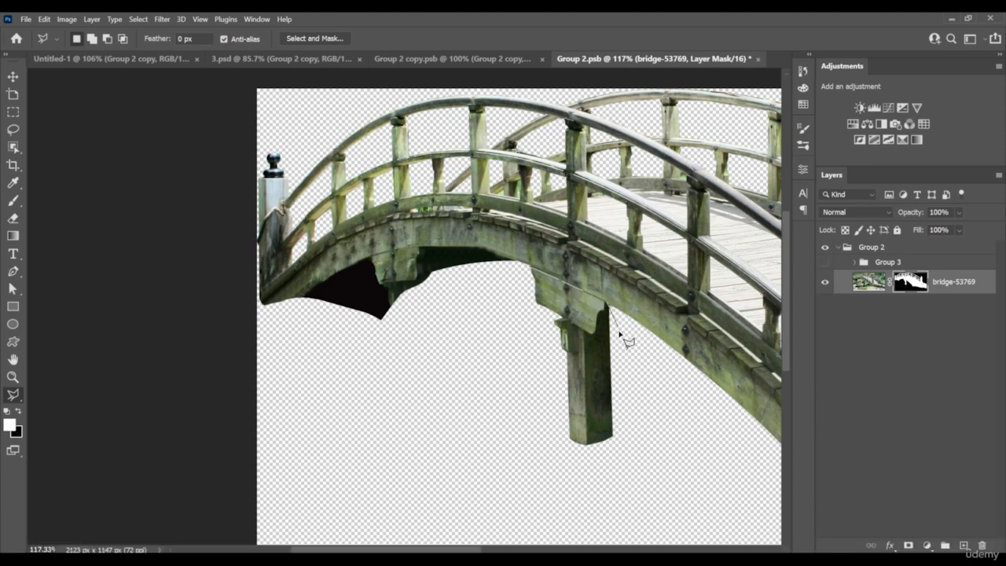
click(645, 442)
click(596, 485)
click(535, 459)
click(523, 313)
click(519, 281)
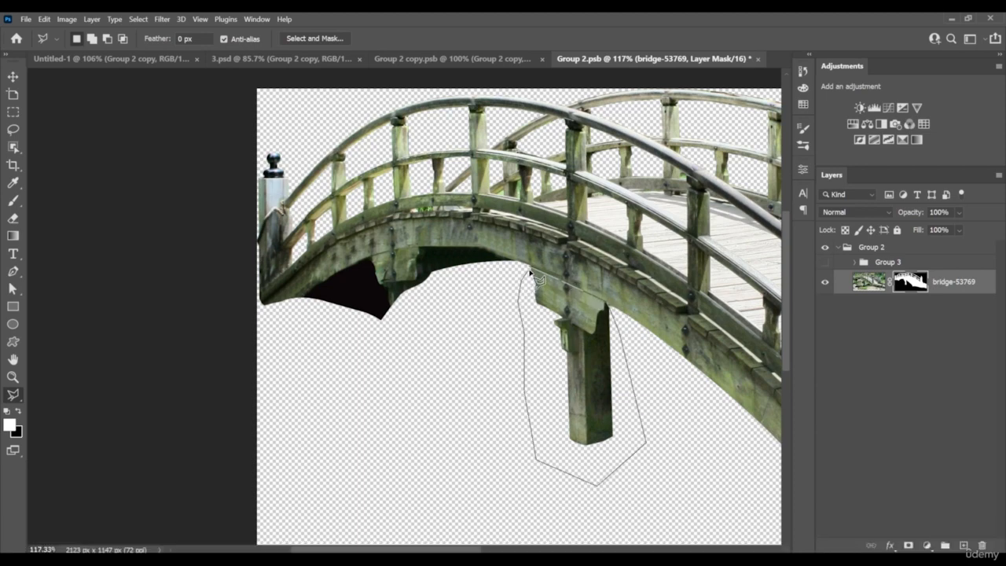
key(shift)
double_click(531, 275)
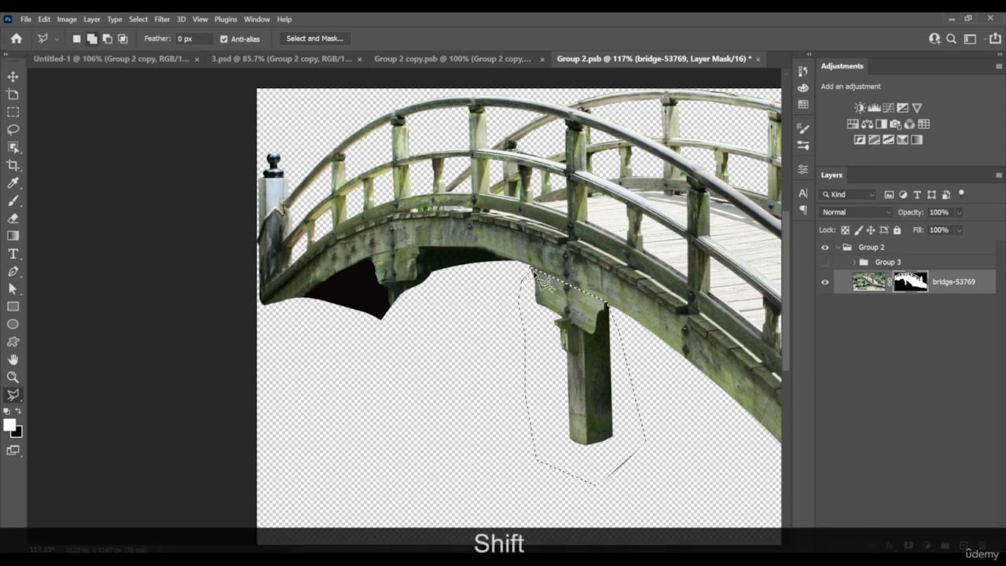
Intersect the lasso selection with the bridge-53769 layer mask so only the visible post and bracket are selected
drag(532, 275, 486, 247)
key(ctrl+shift)
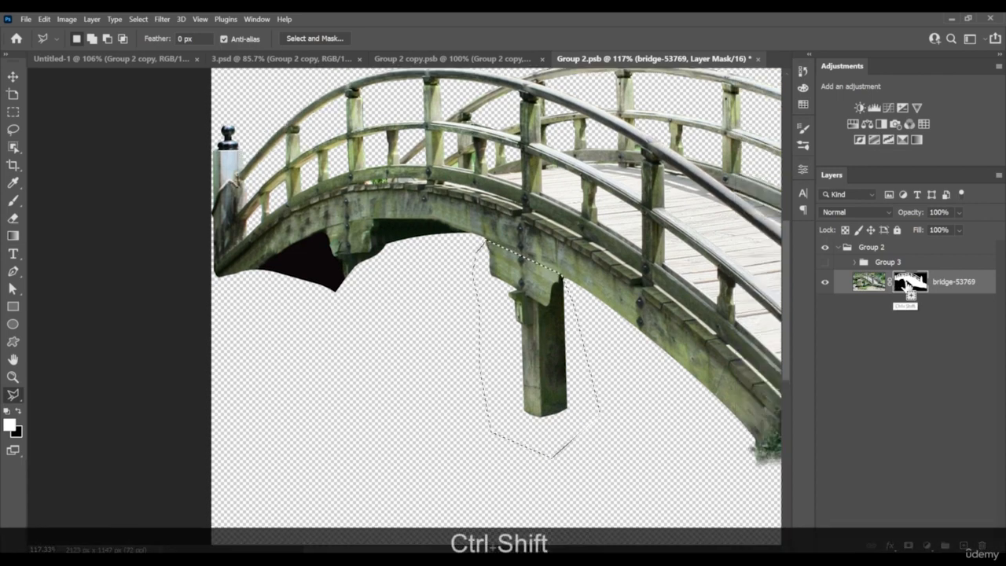
key(ctrl+shift+alt)
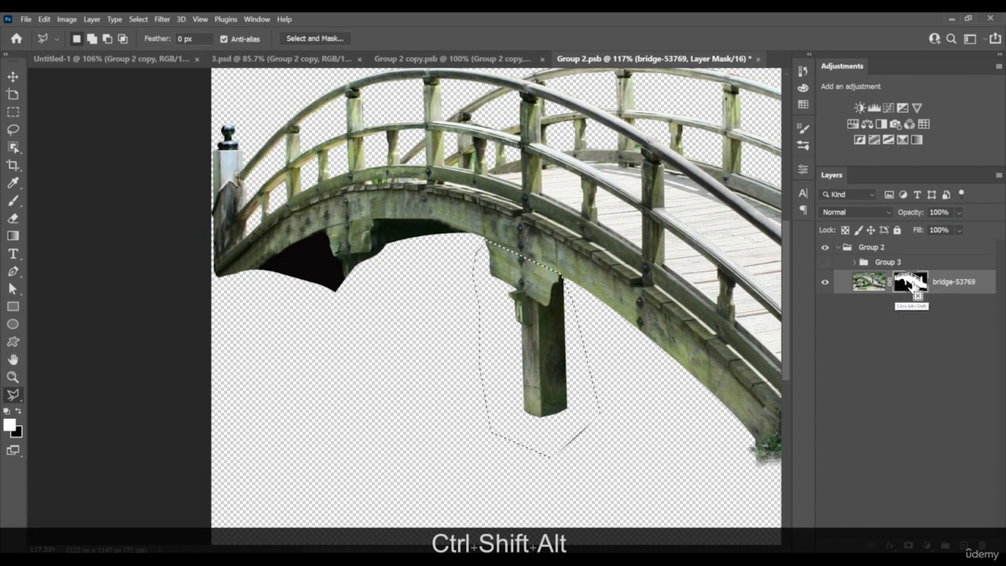
ctrl+alt+shift+click(909, 285)
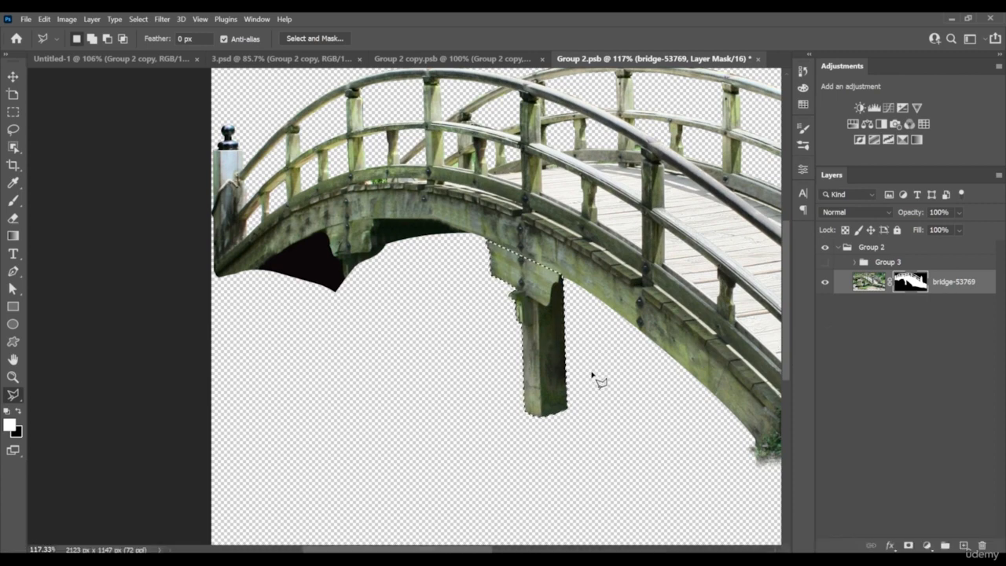
Copy the selected post from the bridge image to a new layer and move it under the arch's left end
click(871, 284)
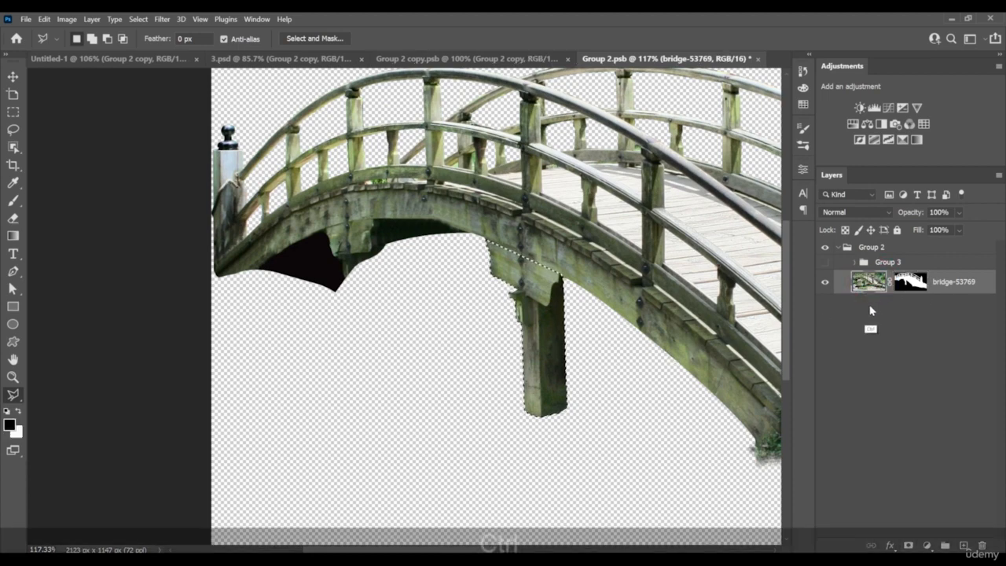
key(ctrl+c)
key(ctrl+v)
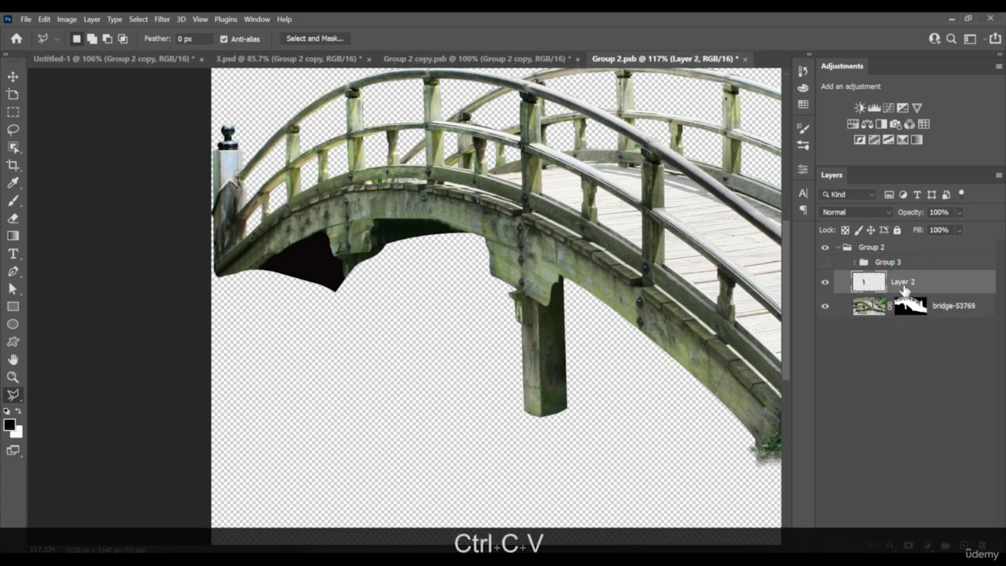
key(space)
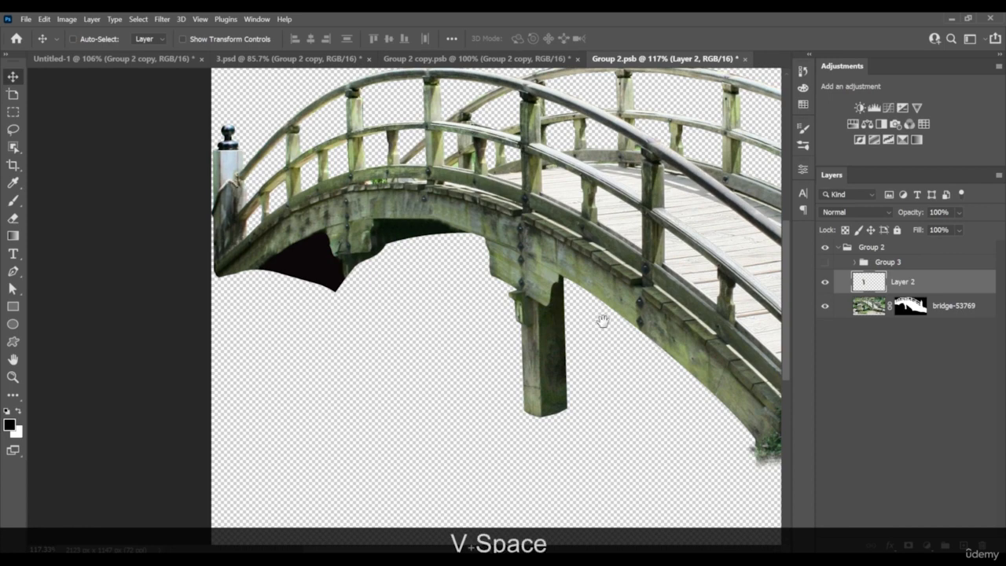
drag(575, 346, 456, 359)
Erase the slanted beam at the top of the copied post with a 63 px Hard Round eraser
key(z)
drag(384, 241, 431, 252)
key(e)
right_click(482, 268)
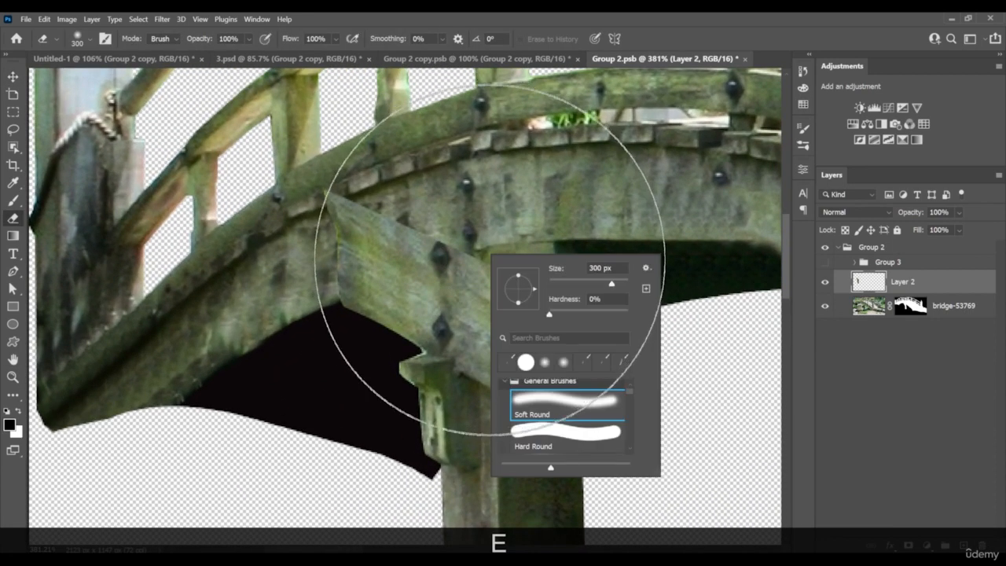
drag(571, 287, 574, 287)
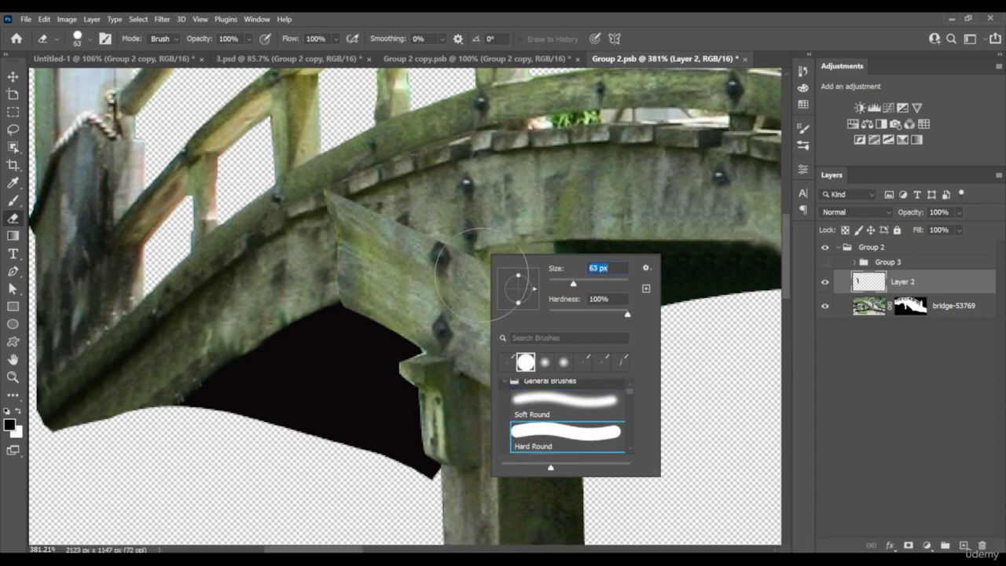
mouse_move(466, 270)
mouse_down()
mouse_move(422, 267)
mouse_move(452, 269)
mouse_move(397, 291)
mouse_move(376, 206)
mouse_move(361, 221)
mouse_move(463, 258)
mouse_move(541, 269)
mouse_up()
Blend the copied post's bracket into the arch with a 24 px Soft Round eraser
right_click(496, 262)
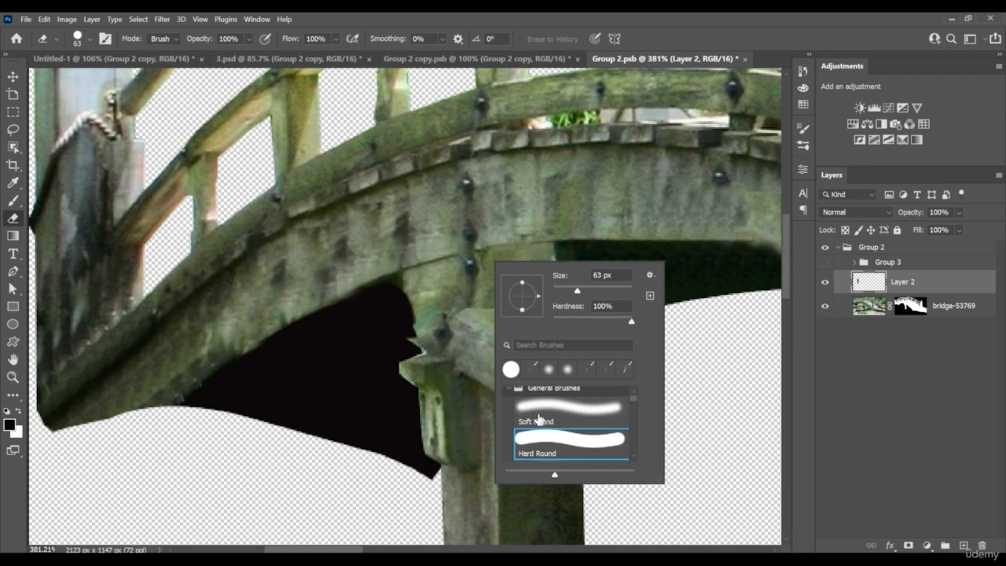
click(537, 417)
click(566, 291)
click(441, 310)
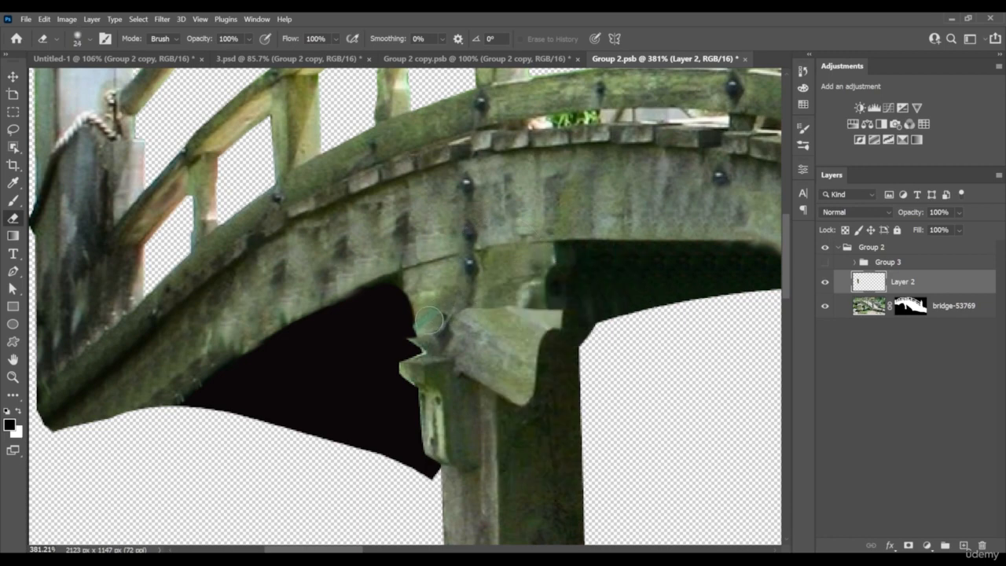
mouse_move(415, 332)
mouse_down()
mouse_move(495, 304)
mouse_move(543, 305)
mouse_move(564, 323)
mouse_move(599, 315)
mouse_move(518, 321)
mouse_up()
key(z)
key(space)
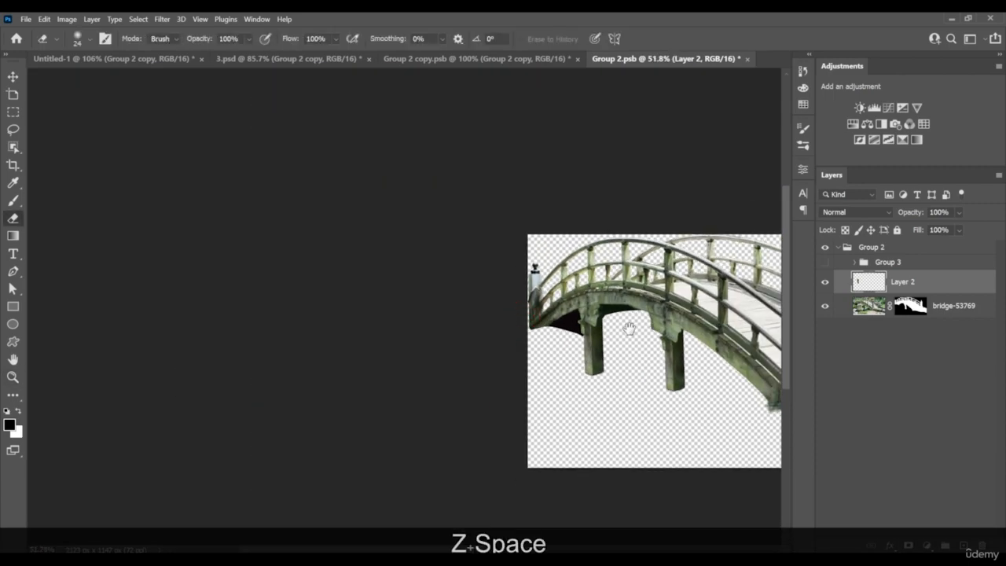
key(z)
drag(629, 329, 547, 331)
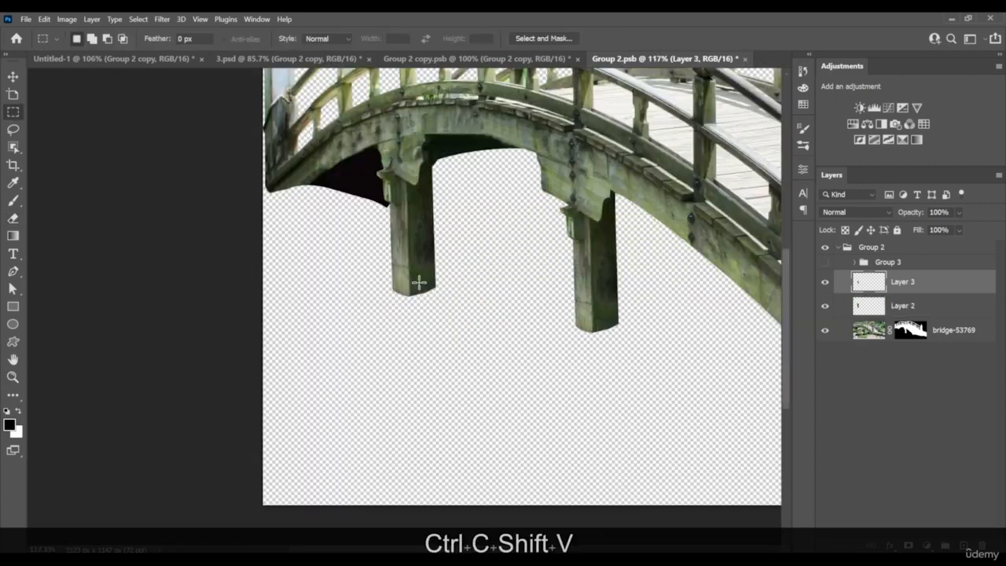
key(v)
key(ctrl)
key(ctrl+t)
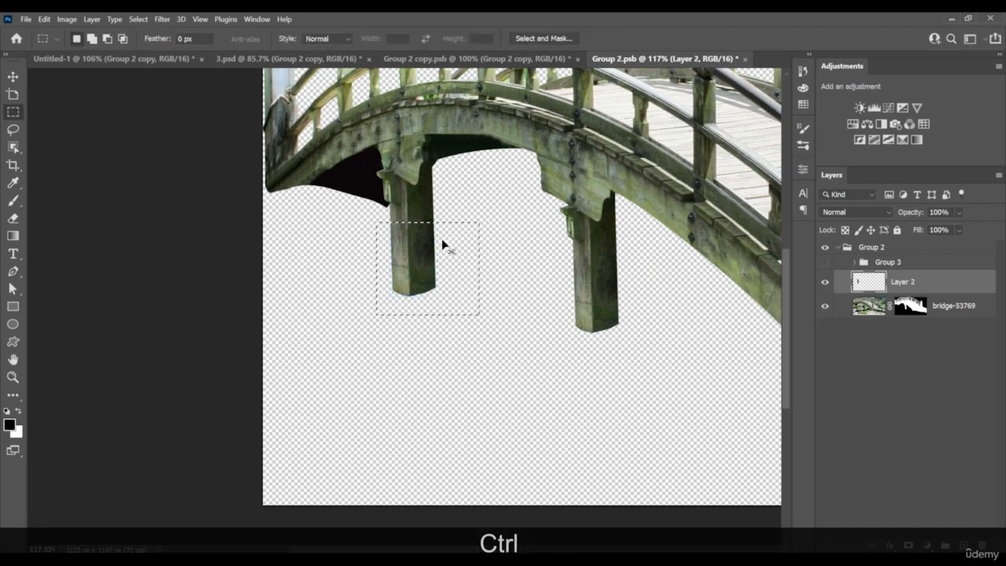
Copy the selected lower end of the left post and paste it in place on a new layer
key(ctrl+c)
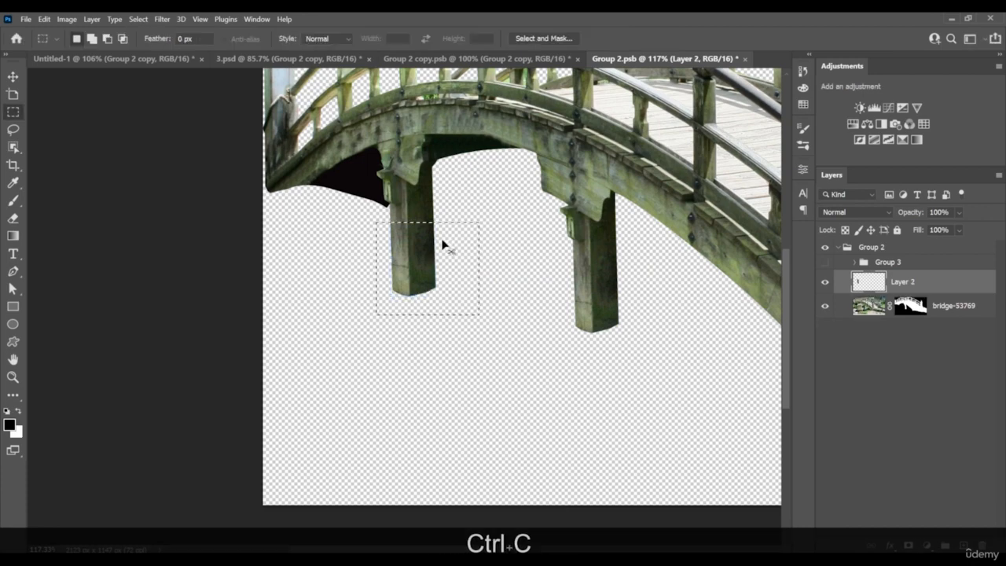
key(shift)
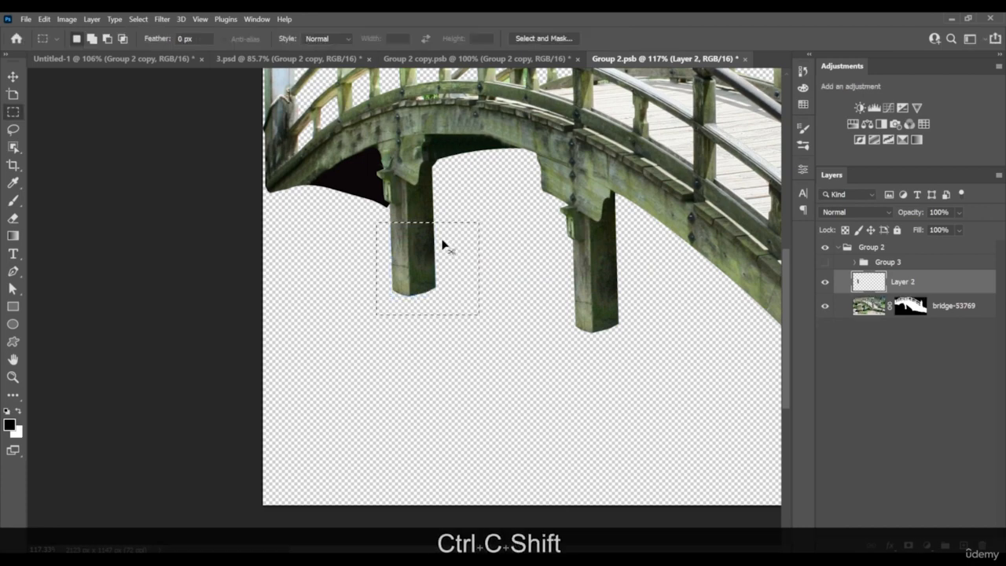
key(ctrl+shift+v)
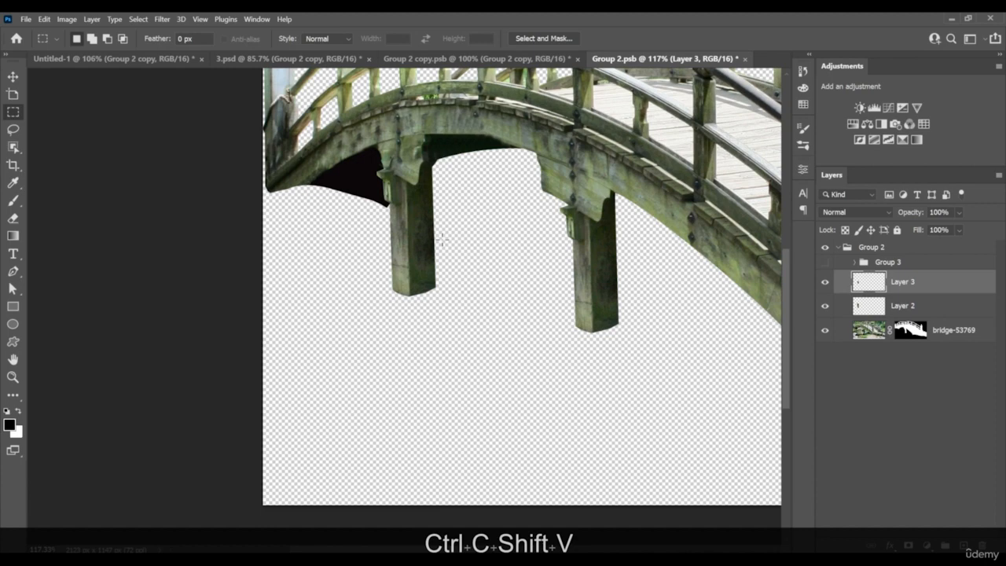
Stretch the pasted post section downward to 410% height so it runs past the bottom of the canvas
key(v)
key(ctrl)
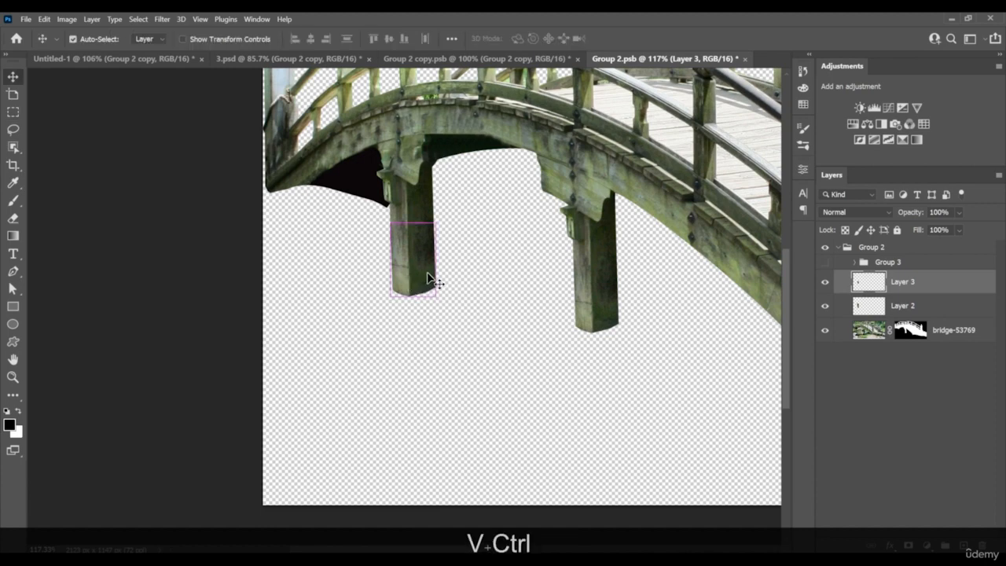
key(ctrl+t)
key(Escape)
key(ctrl)
key(ctrl+t)
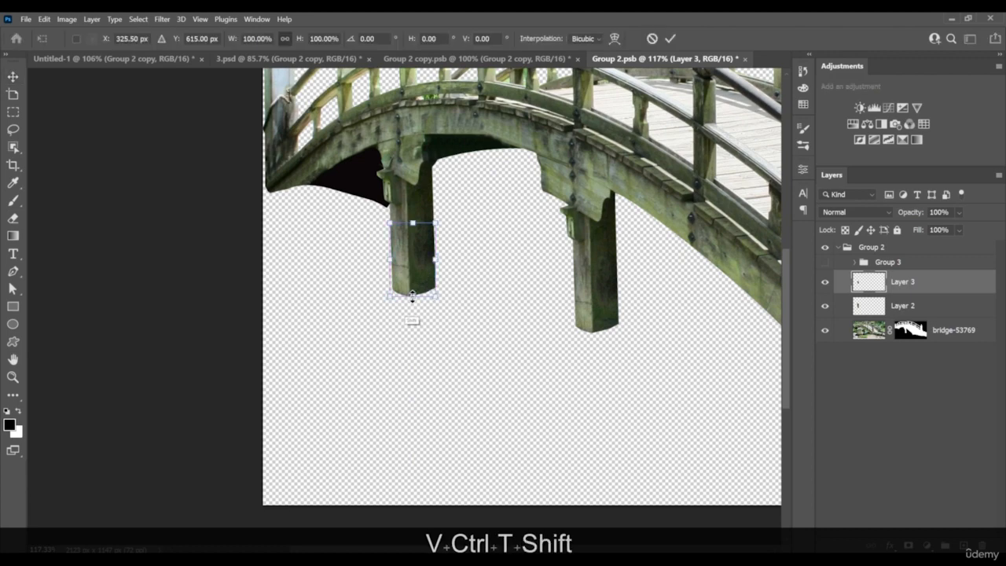
drag(412, 296, 427, 524)
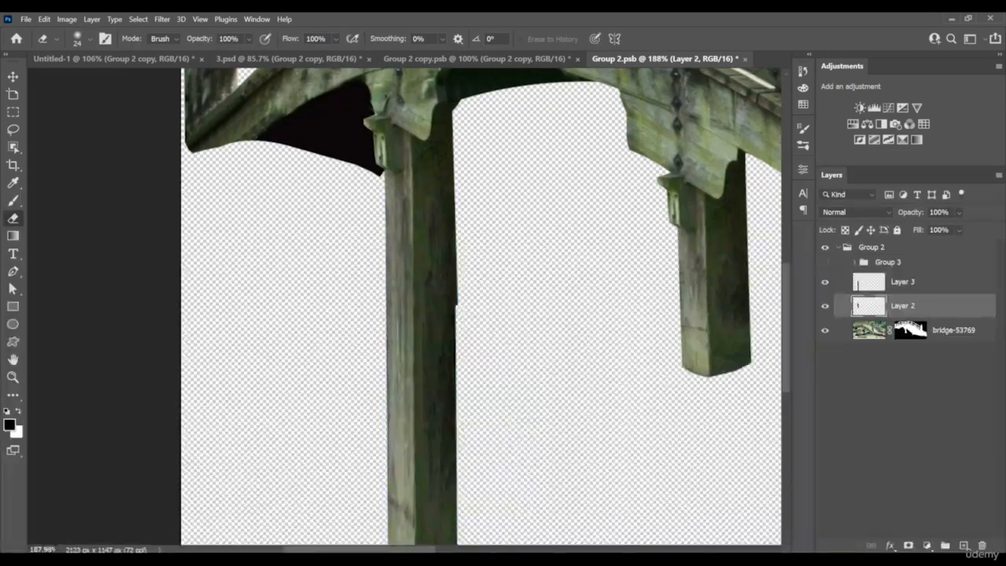
Trim the extended left post's right edge in a straight line with a 24 px Hard Round eraser
right_click(462, 497)
click(525, 468)
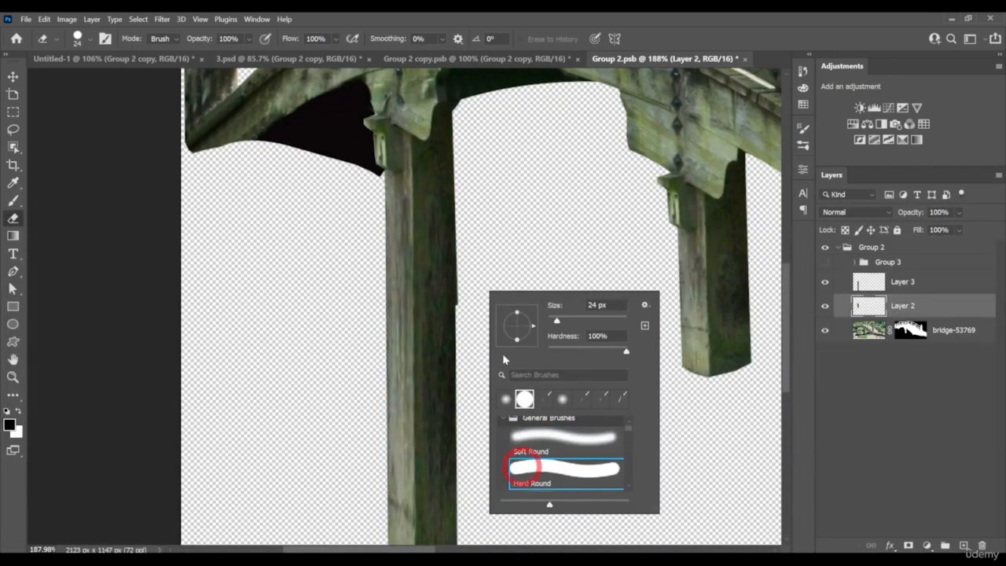
click(470, 156)
shift+click(471, 318)
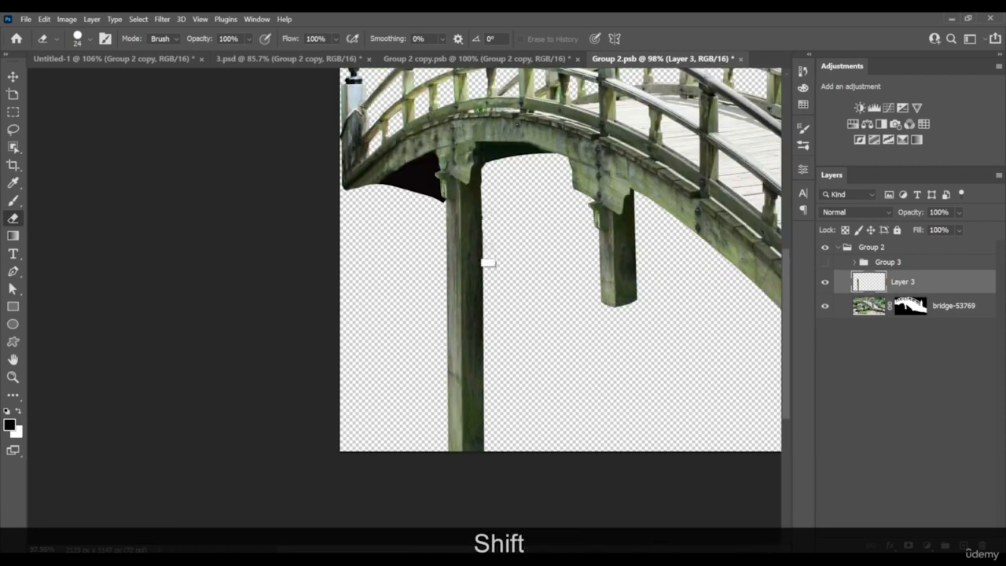
shift+click(484, 460)
Duplicate the extended post and align the copy beneath the arch's second bracket
key(z)
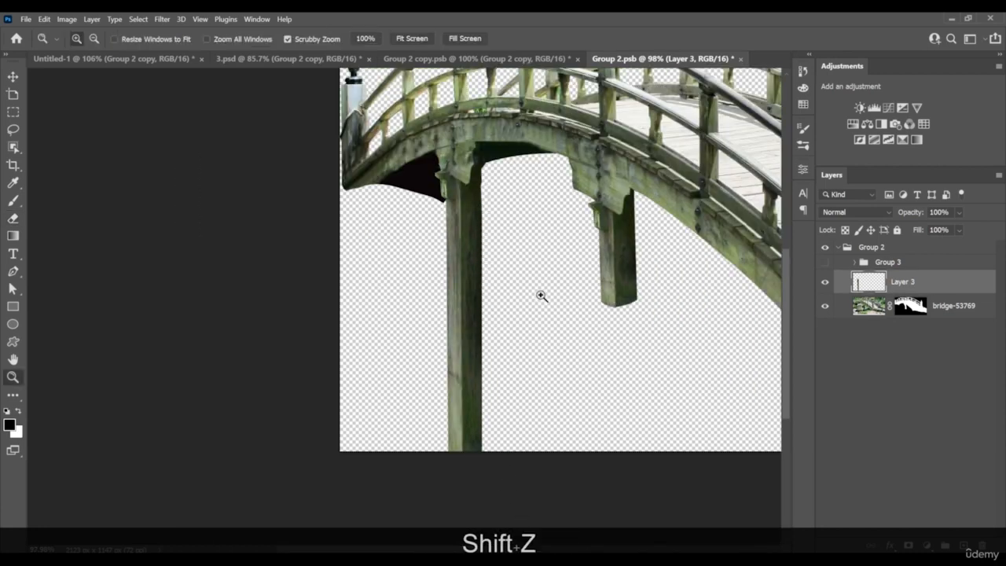
mouse_move(540, 294)
mouse_down()
mouse_move(490, 286)
mouse_move(507, 297)
mouse_up()
key(v)
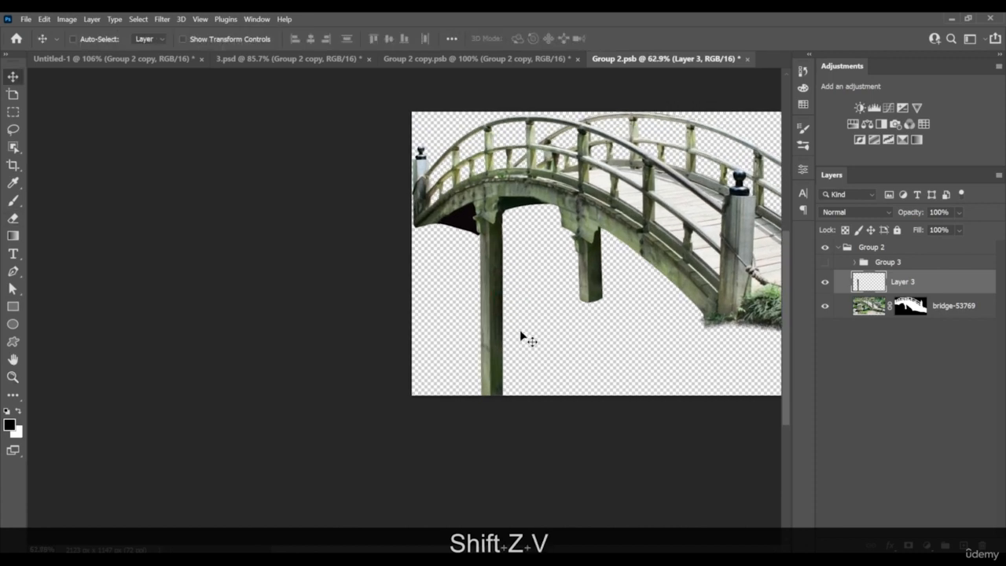
mouse_move(503, 349)
mouse_down()
mouse_move(549, 343)
mouse_move(569, 329)
mouse_move(597, 377)
mouse_up()
key(z)
drag(598, 271, 618, 294)
key(v)
drag(592, 354, 589, 306)
Duplicate both extended post layers beneath the bridge layer and offset the copies sideways as the rear supports
key(z)
key(space)
key(z)
ctrl+click(915, 305)
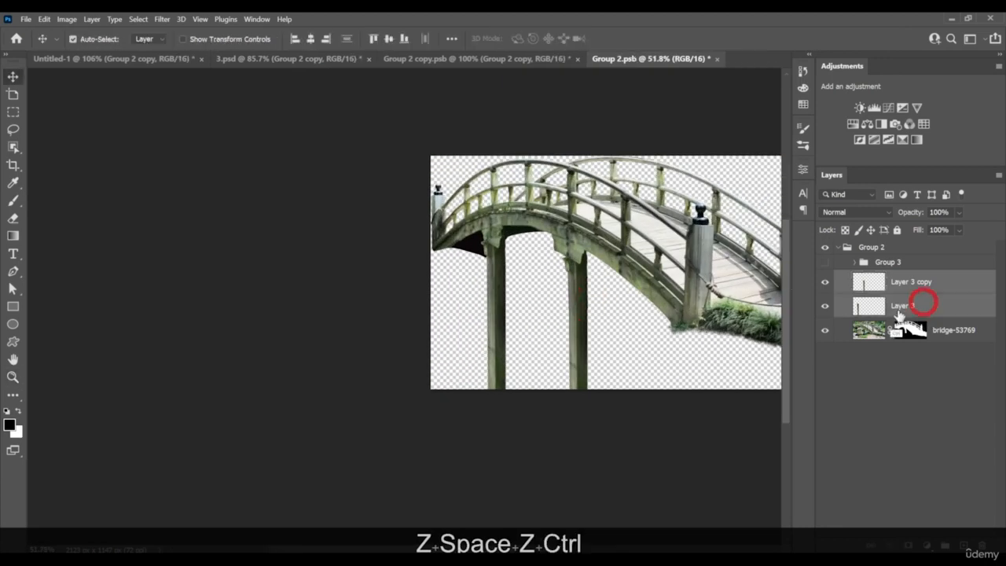
drag(945, 306, 933, 350)
key(space)
drag(637, 324, 567, 336)
drag(519, 362, 564, 344)
key(z)
drag(638, 340, 564, 321)
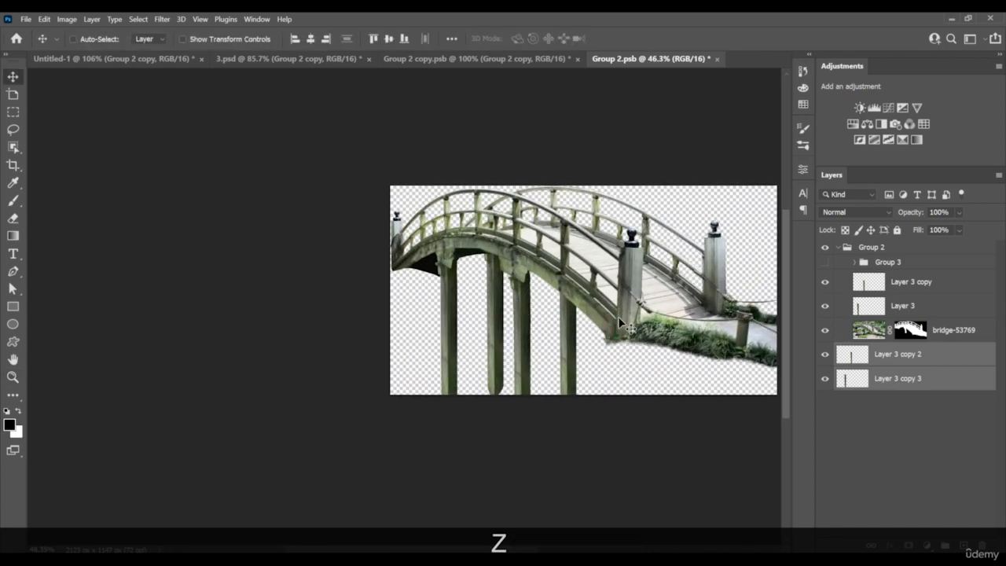
Group the bridge layer together with all four post layers
shift+click(897, 283)
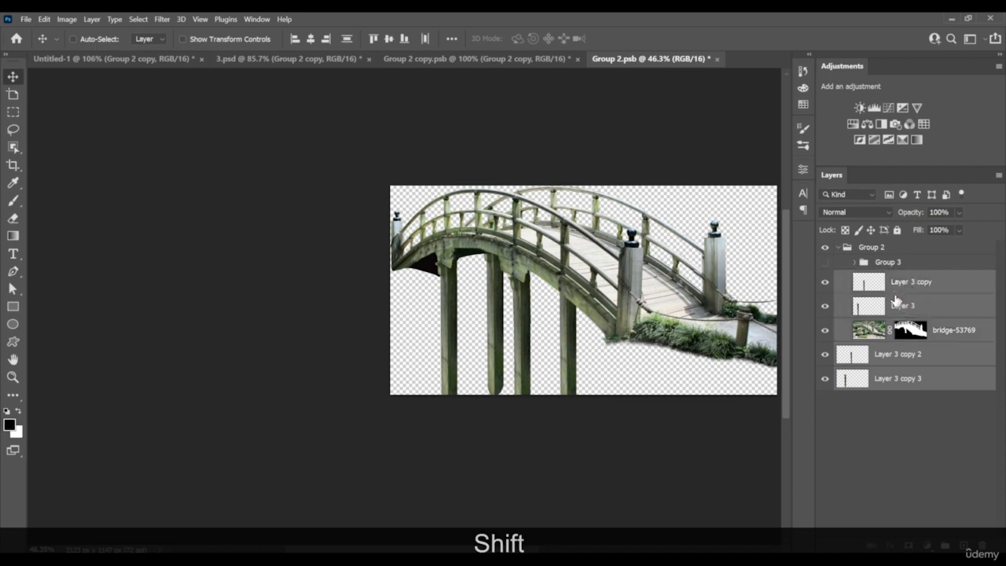
key(ctrl)
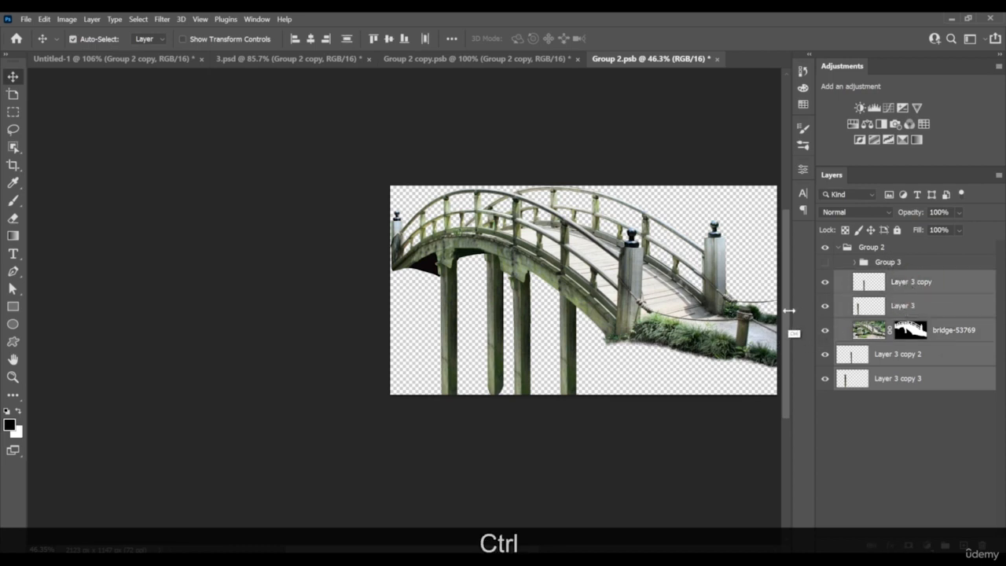
key(ctrl+g)
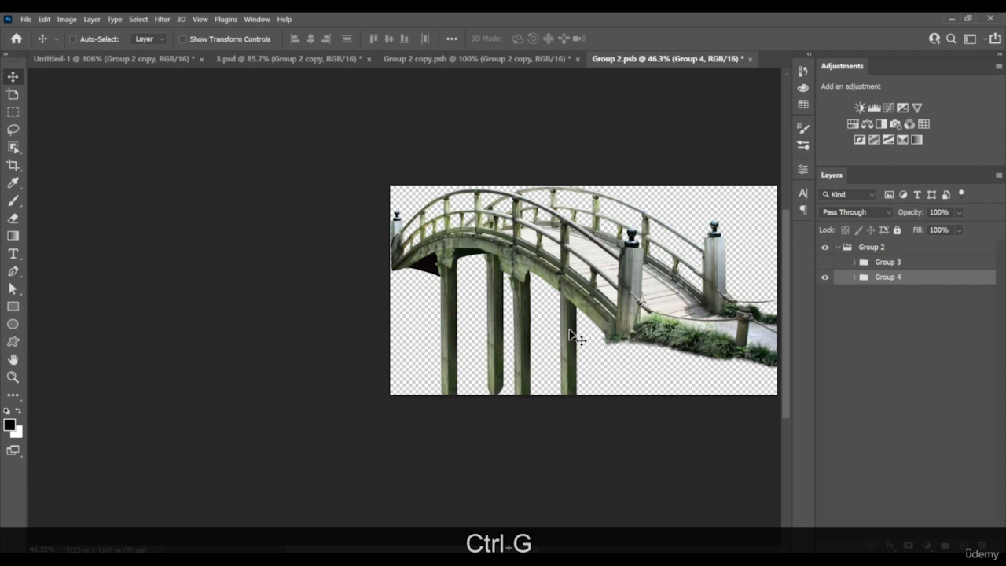
Bring the bridge group into the Untitled-1 composite and scale it to 30.53% between the pagoda and the seated hiker
drag(570, 331, 243, 87)
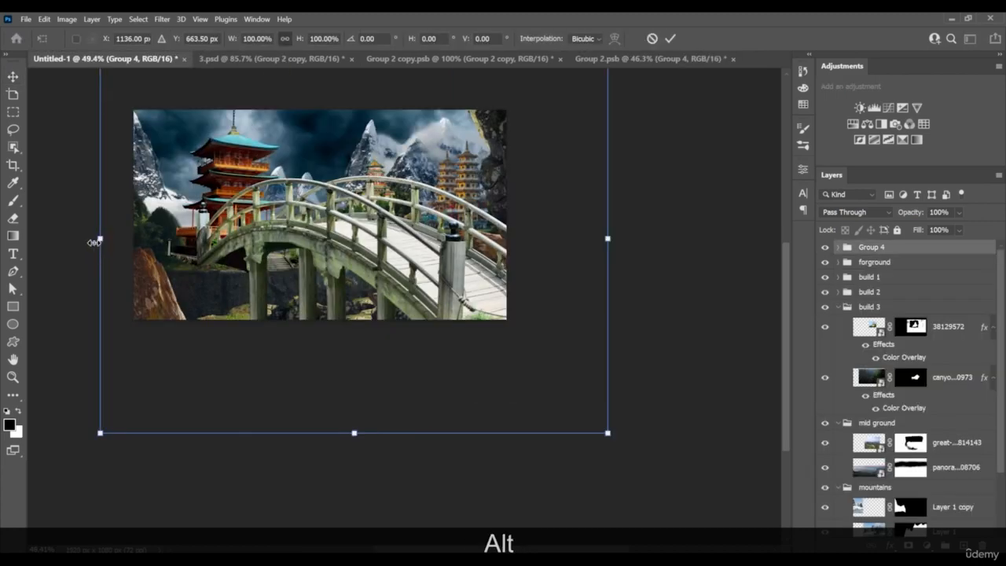
drag(96, 239, 200, 240)
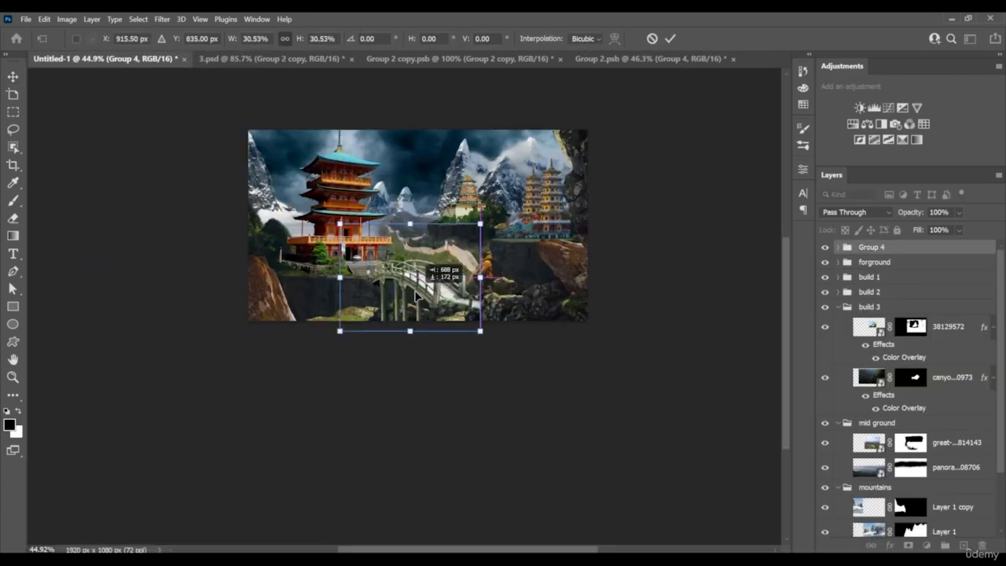
drag(415, 295, 403, 284)
alt+scroll(422, 305, up, 3)
alt+scroll(440, 305, up, 2)
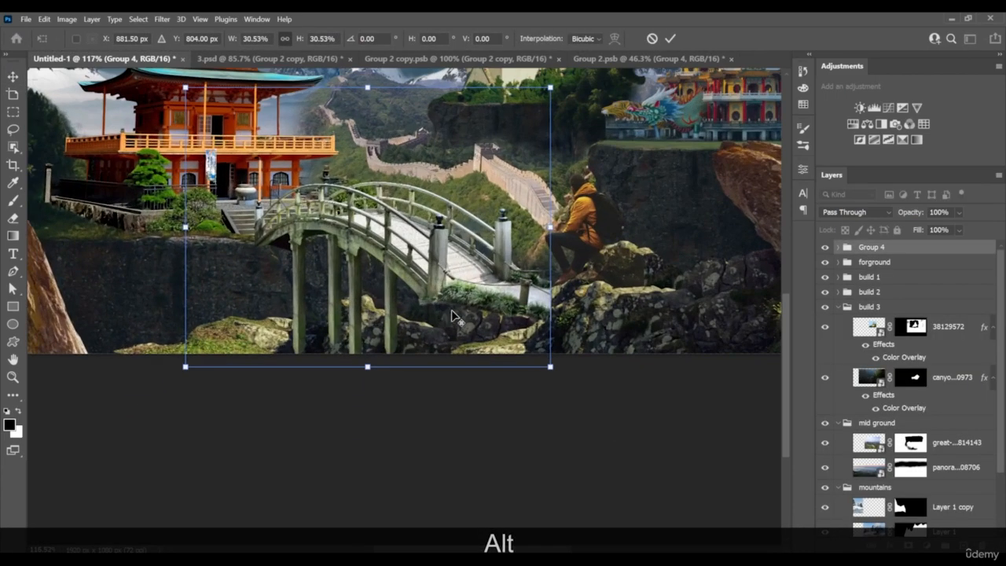
alt+scroll(537, 333, up, 1)
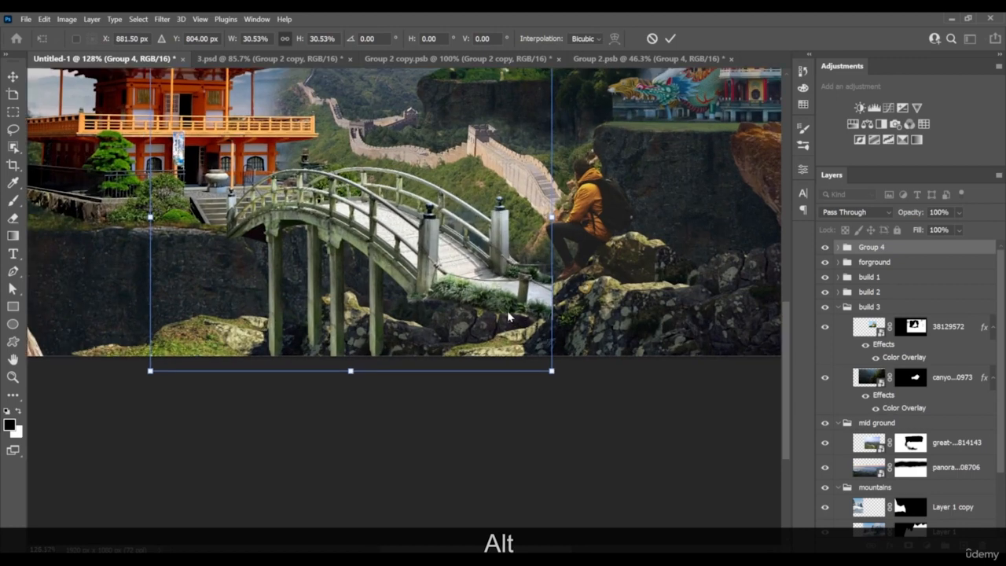
key(Return)
key(Return)
Place the bridge group directly below the forground group and rename it "bridge"
click(838, 307)
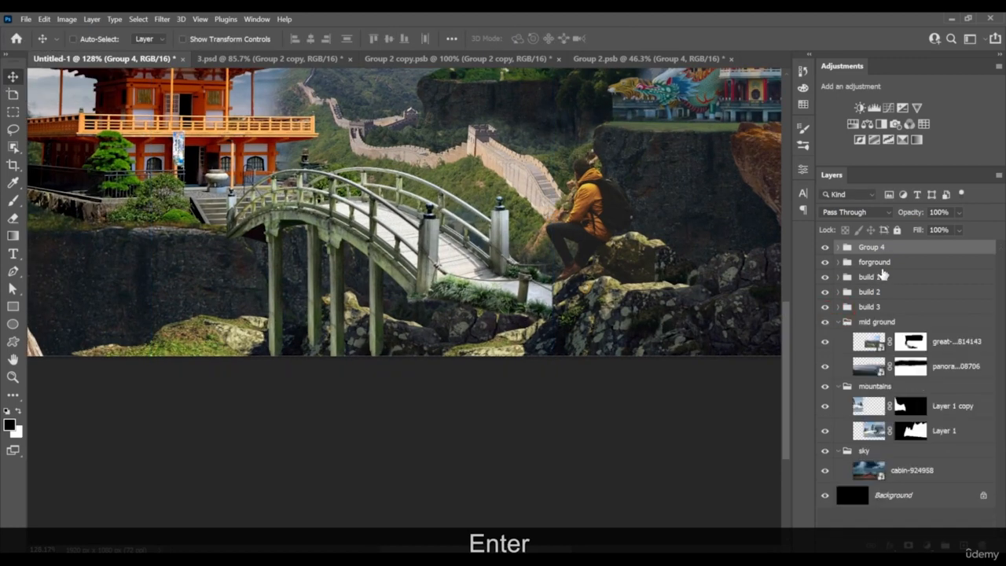
drag(889, 248, 884, 267)
double_click(875, 263)
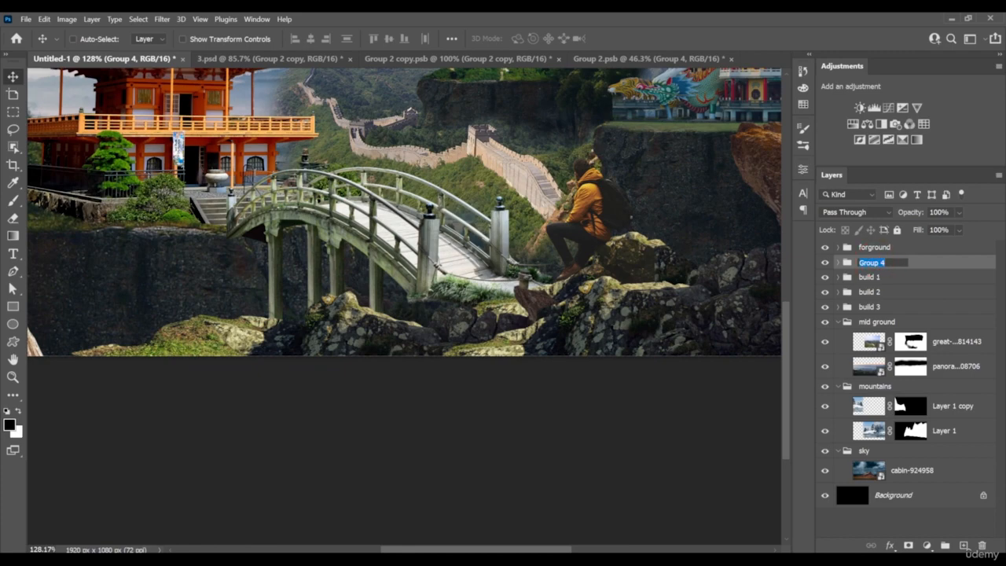
text(bridge)
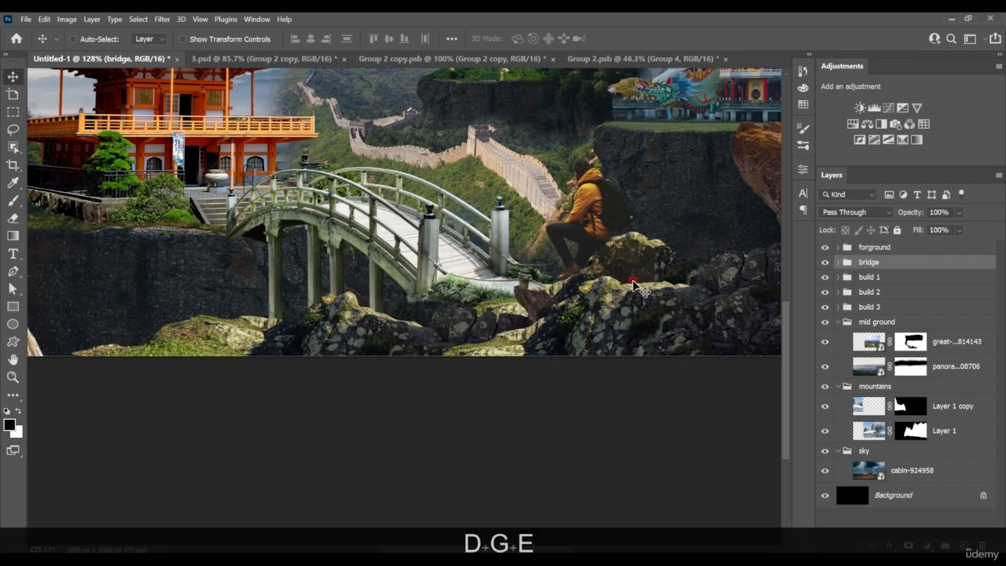
key(Return)
Shift the bridge horizontally toward the pagoda so its far end meets the temple steps
scroll(498, 329, down, 3)
scroll(498, 328, up, 4)
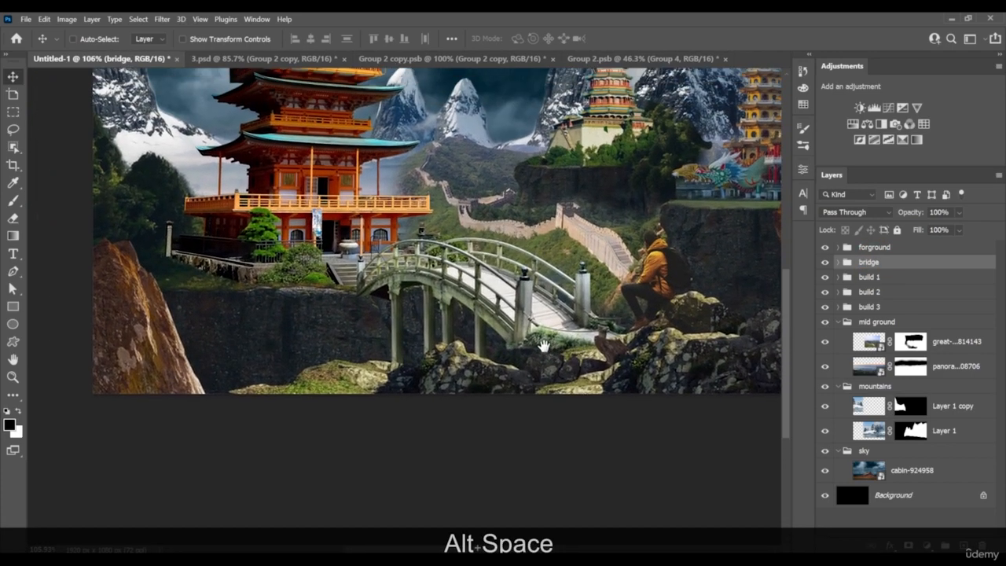
drag(544, 345, 553, 353)
drag(566, 310, 535, 309)
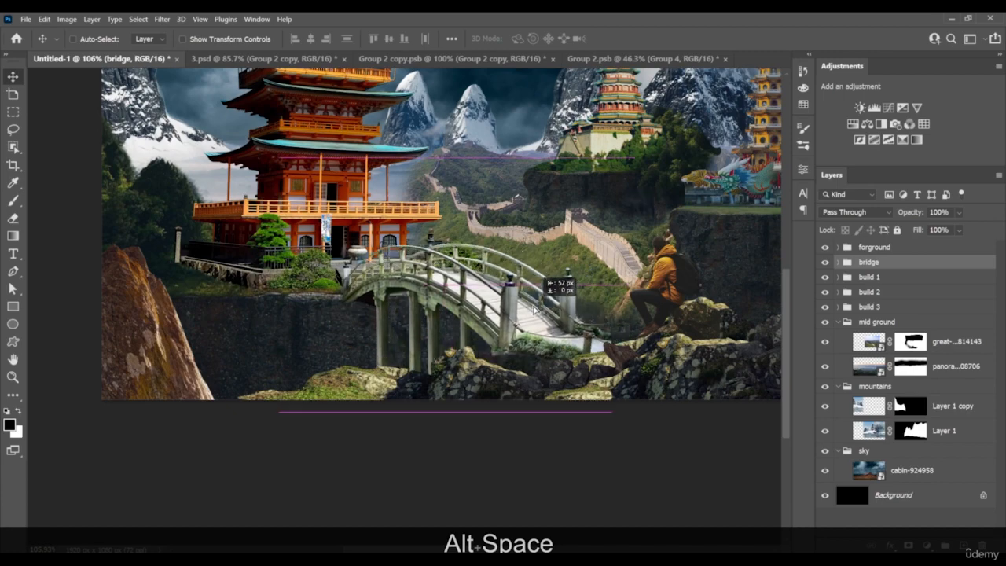
scroll(535, 353, up, 5)
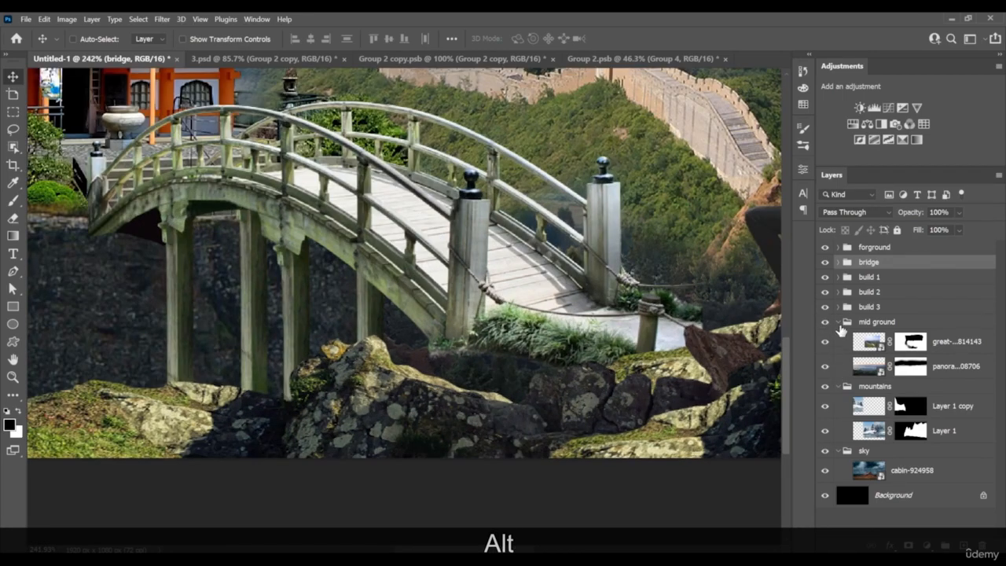
Duplicate the woman-4172859 copy 2 rock layer in the forground group, offset toward the hiker
click(838, 322)
scroll(485, 410, down, 1)
scroll(497, 369, up, 2)
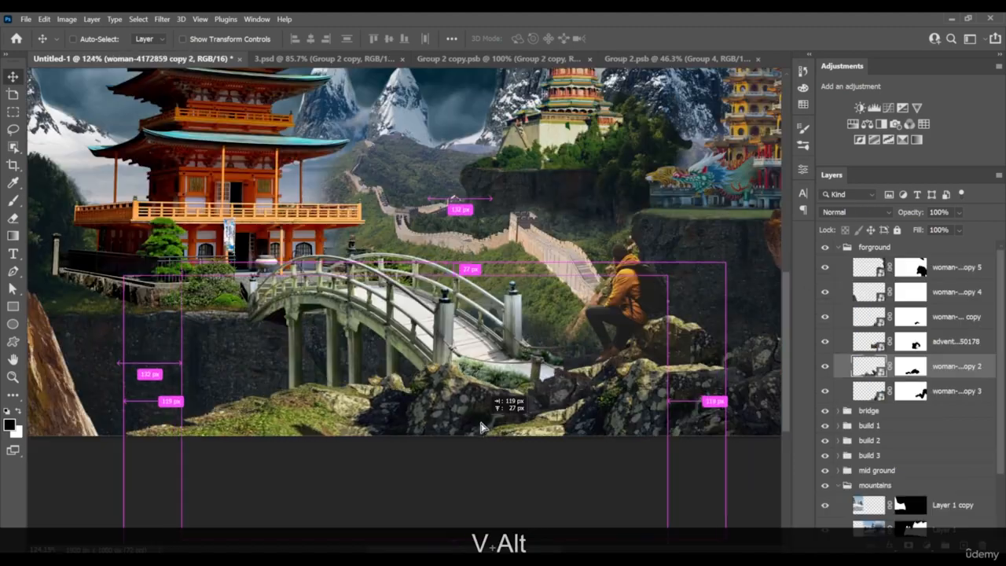
click(838, 247)
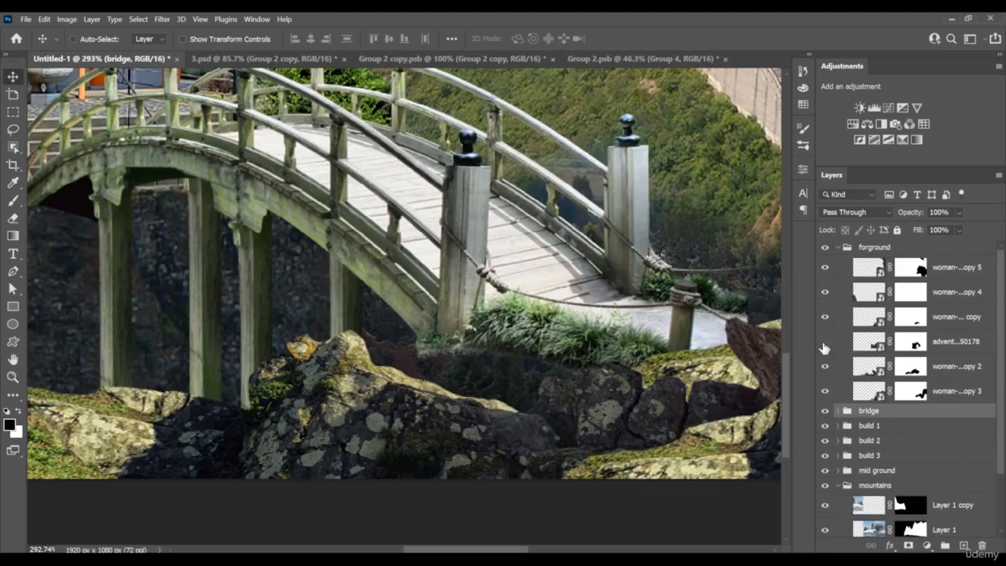
click(871, 366)
key(v)
scroll(431, 409, down, 7)
drag(427, 441, 484, 422)
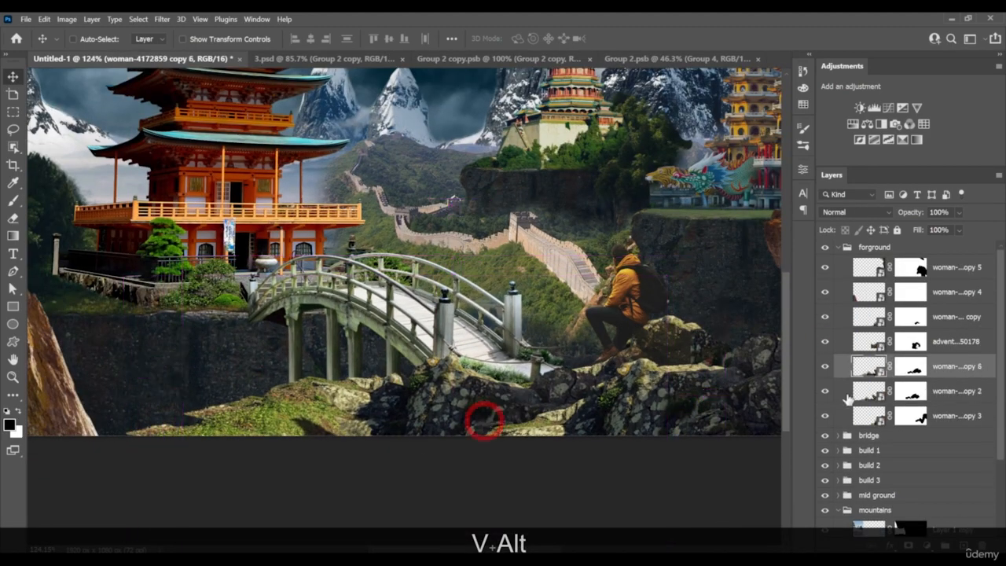
Send the duplicated rock layer to the bottom of the forground group and slide it under the bridge's near end
drag(940, 369, 920, 419)
scroll(469, 366, up, 2)
drag(476, 390, 634, 383)
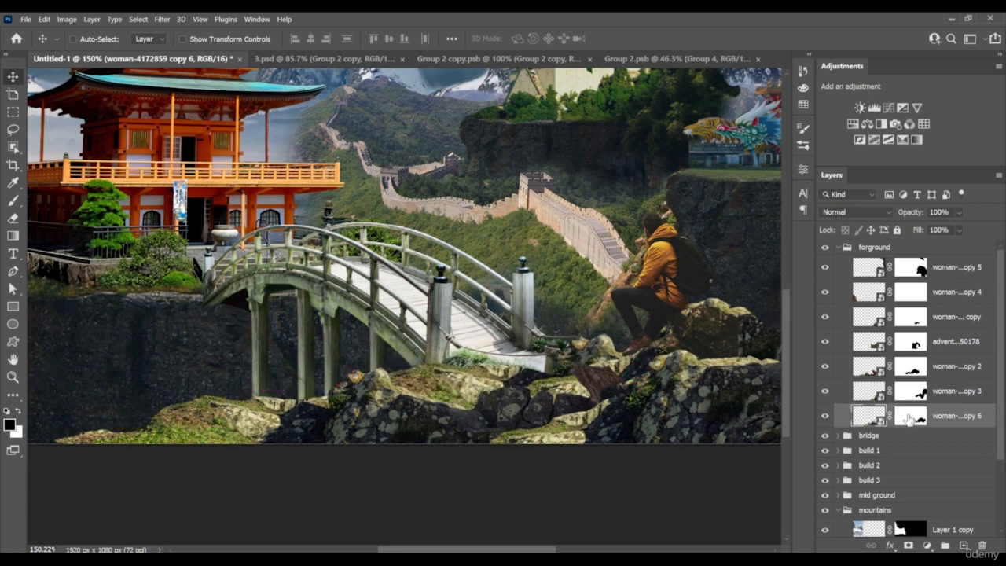
Paint the duplicated rock's mask with a 28 px Hard Round brush to reveal the bridge's near end and grassy path
click(908, 416)
key(b)
right_click(446, 317)
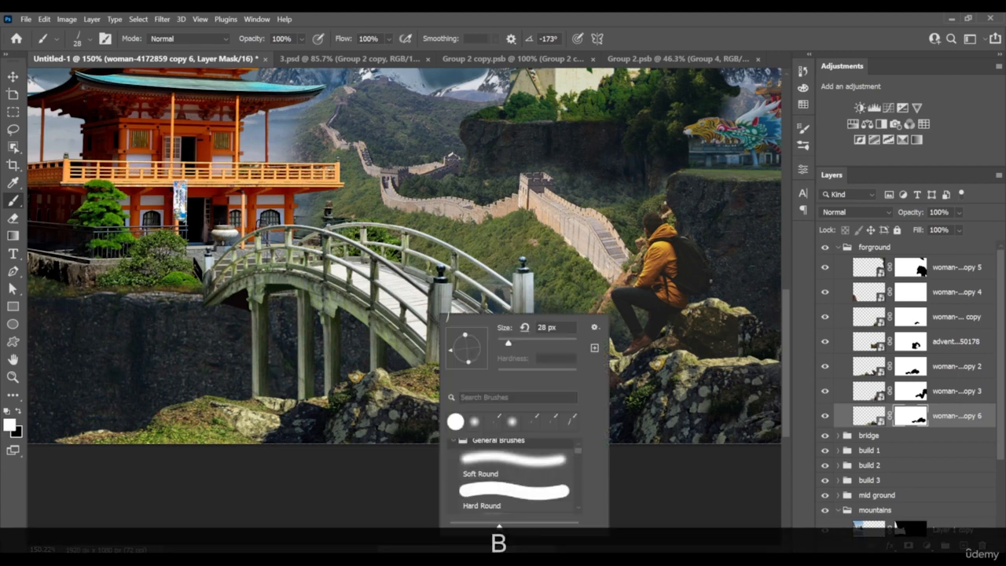
double_click(512, 489)
key(x)
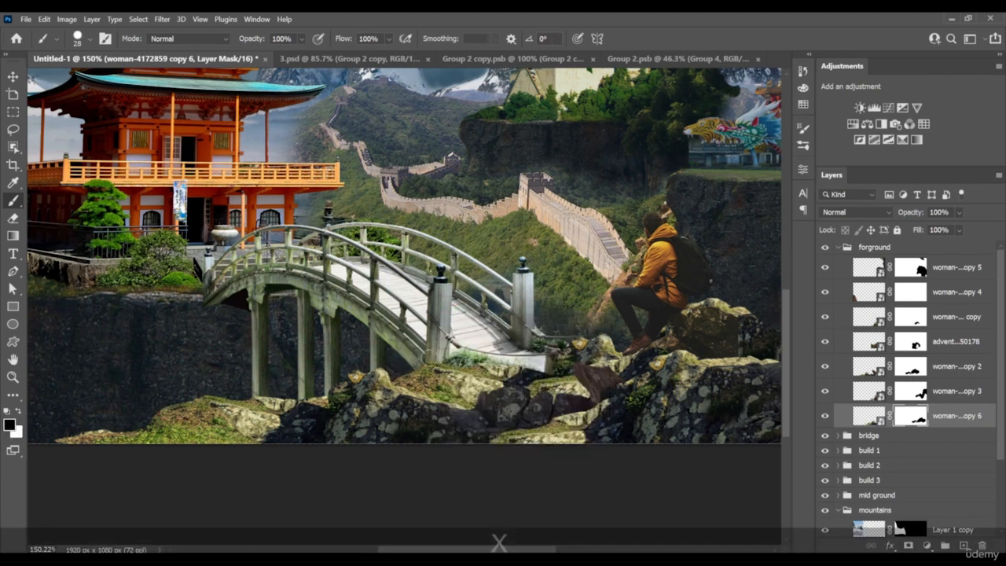
drag(496, 366, 305, 380)
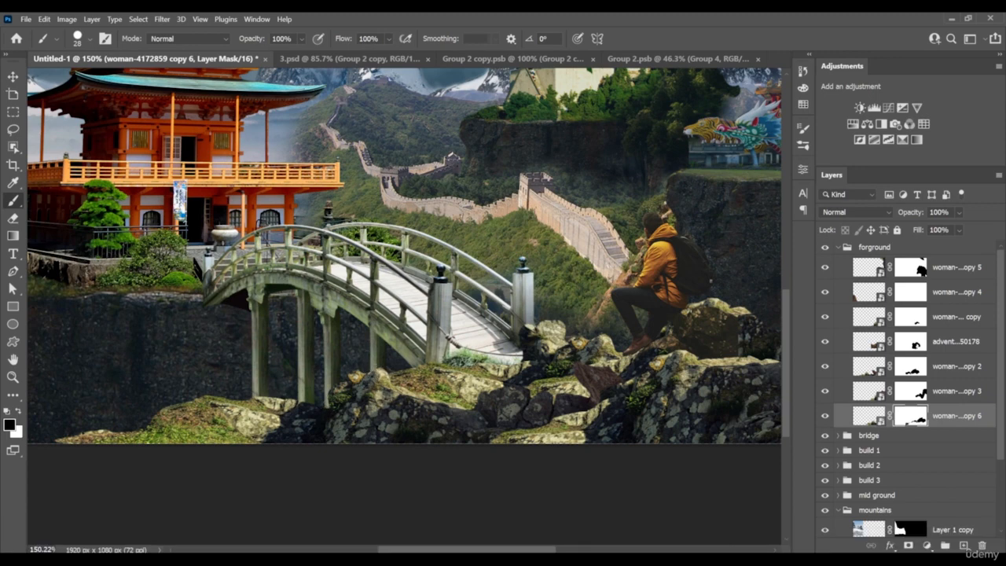
key(x)
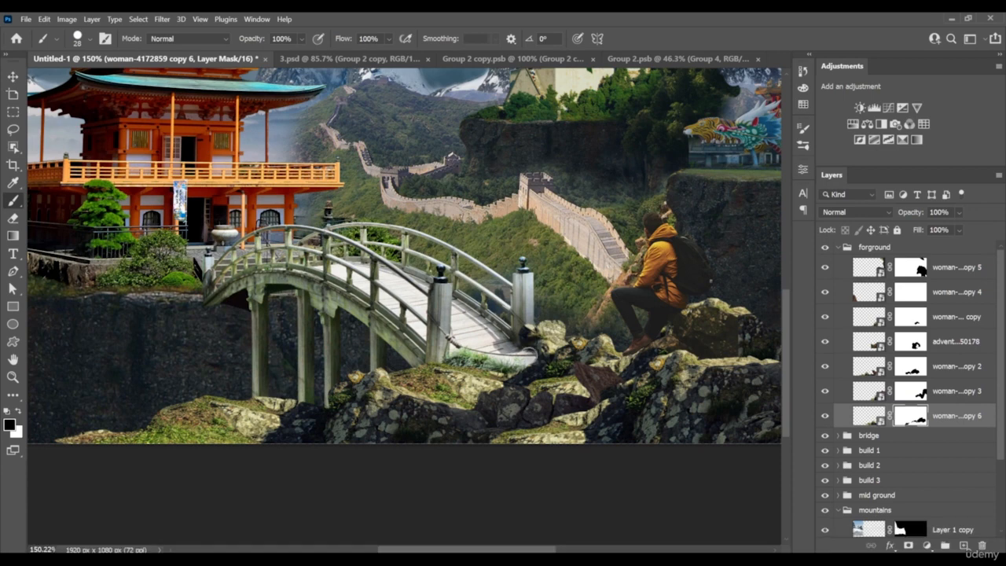
drag(557, 341, 560, 319)
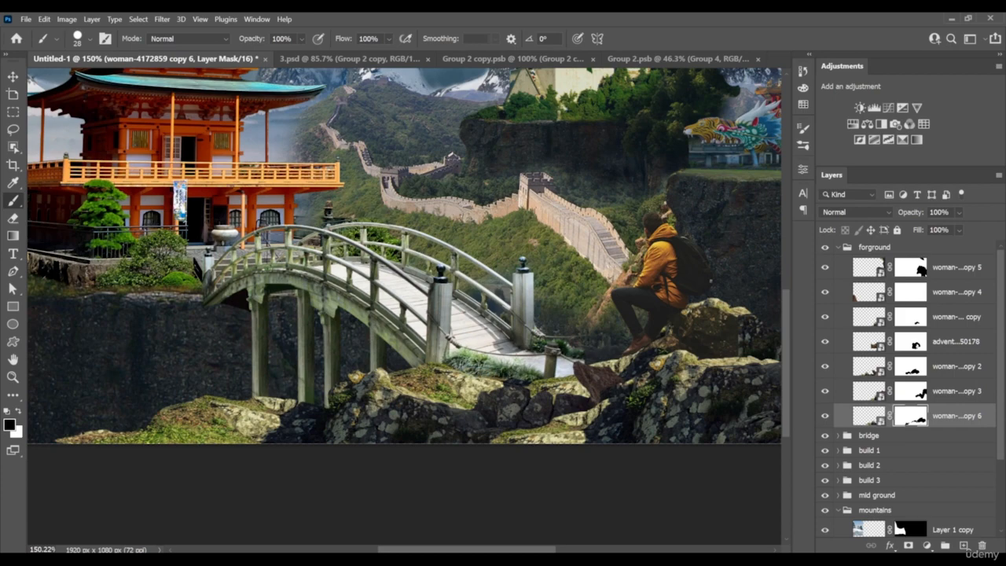
Place the full moon image at 20.24% scale in the sky between the pagoda and the tall snowy peak
key(z)
drag(576, 371, 500, 367)
scroll(565, 325, up, 3)
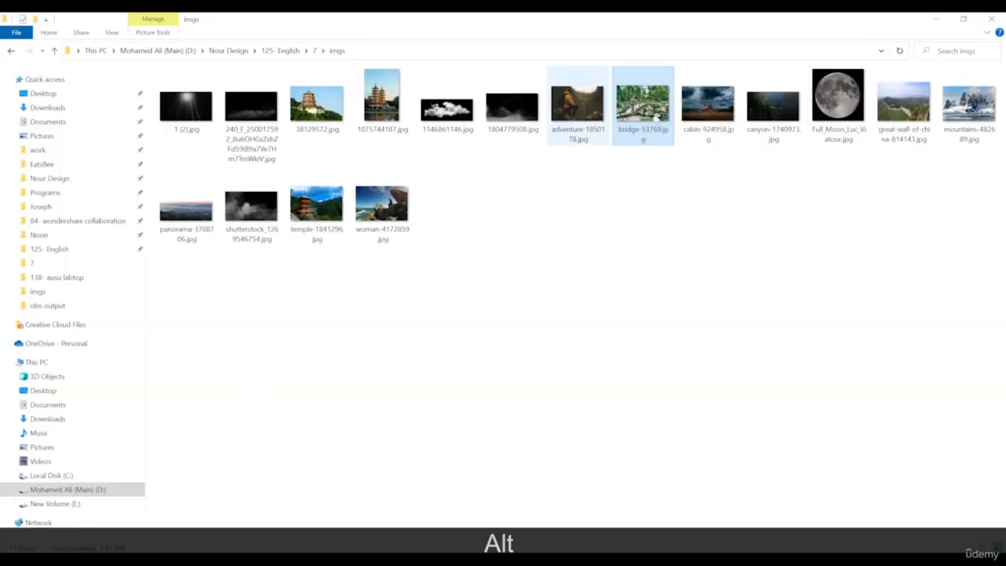
drag(838, 98, 548, 260)
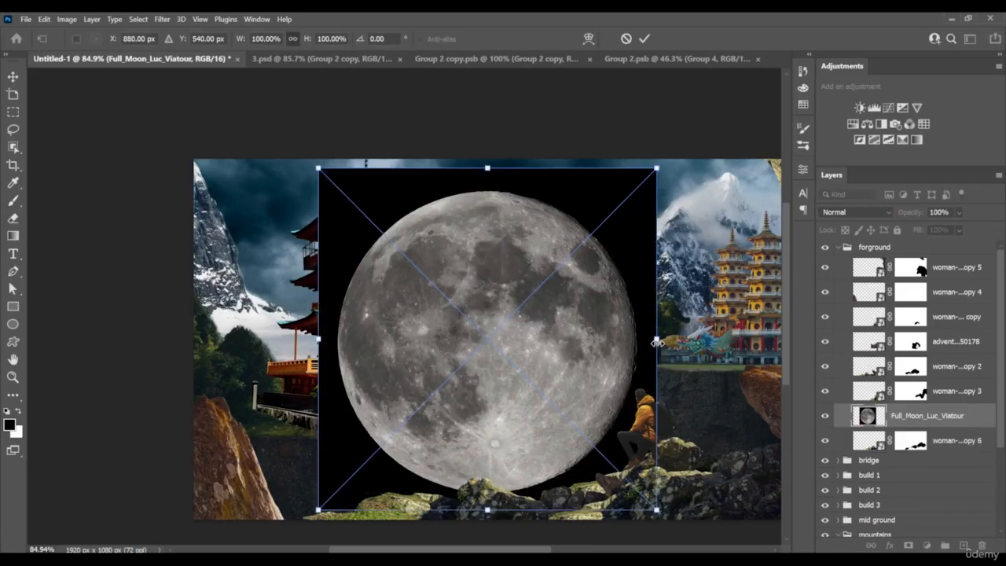
drag(657, 344, 602, 275)
drag(627, 338, 494, 265)
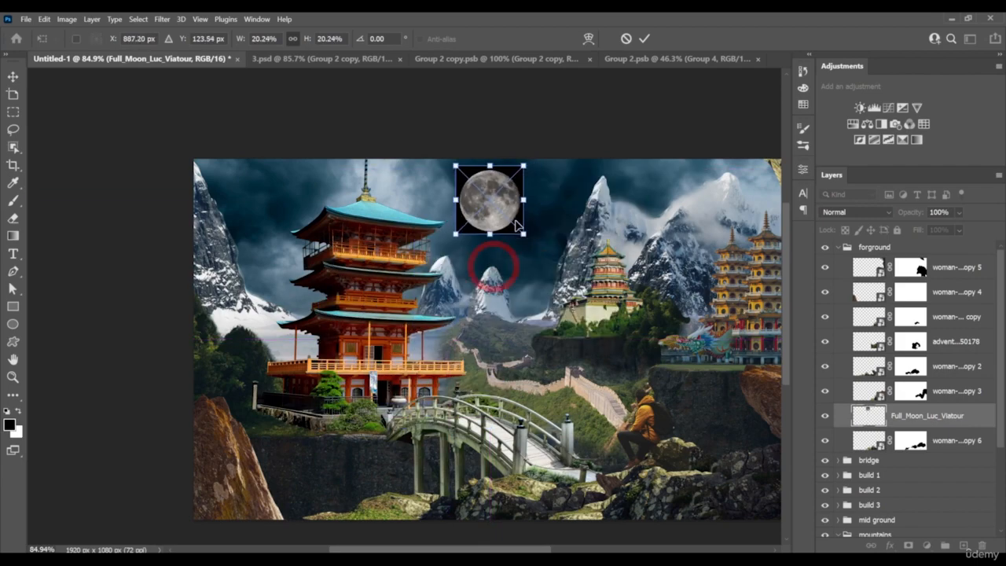
drag(517, 225, 533, 244)
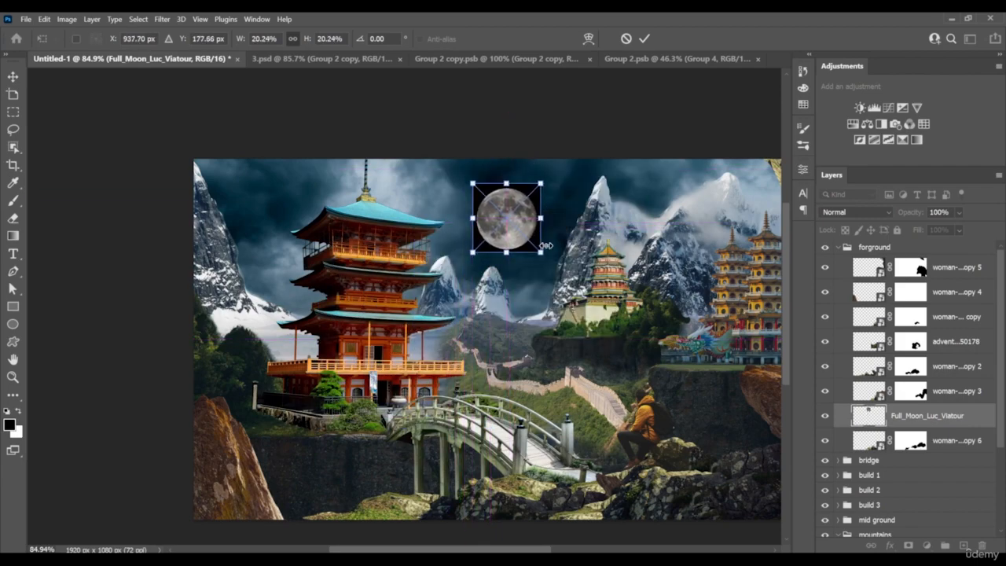
key(Return)
Move the moon layer into the sky group, directly above the cabin-924958 layer
alt+scroll(518, 248, up, 8)
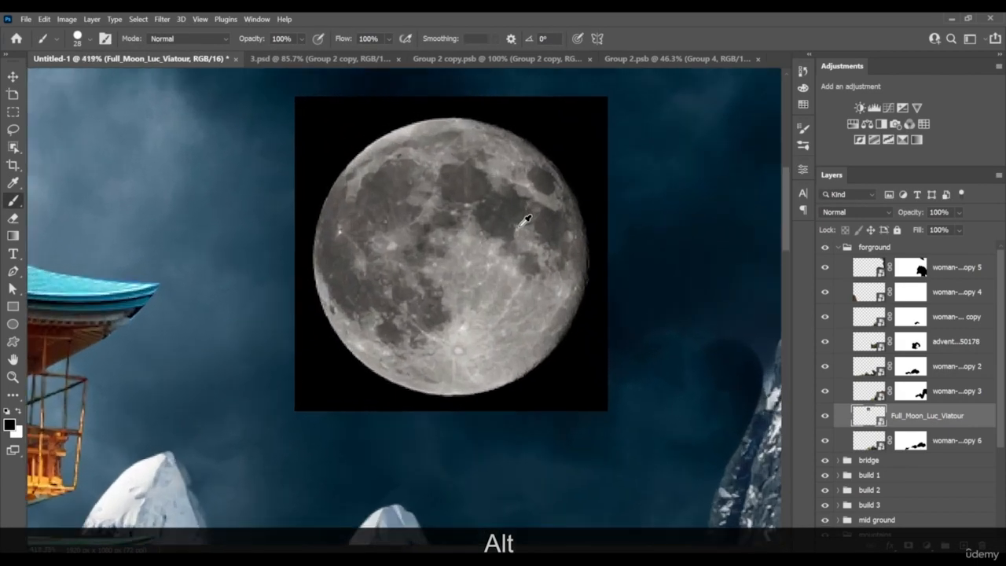
alt+scroll(525, 223, up, 1)
drag(921, 425, 904, 484)
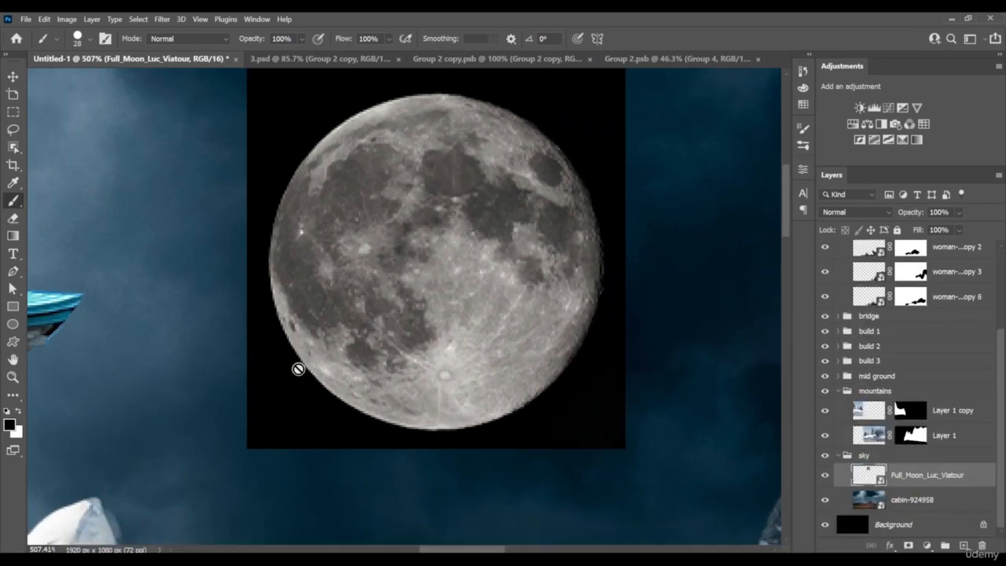
Select the moon's disc from its black background with the Object Selection tool in Rectangle mode
key(m)
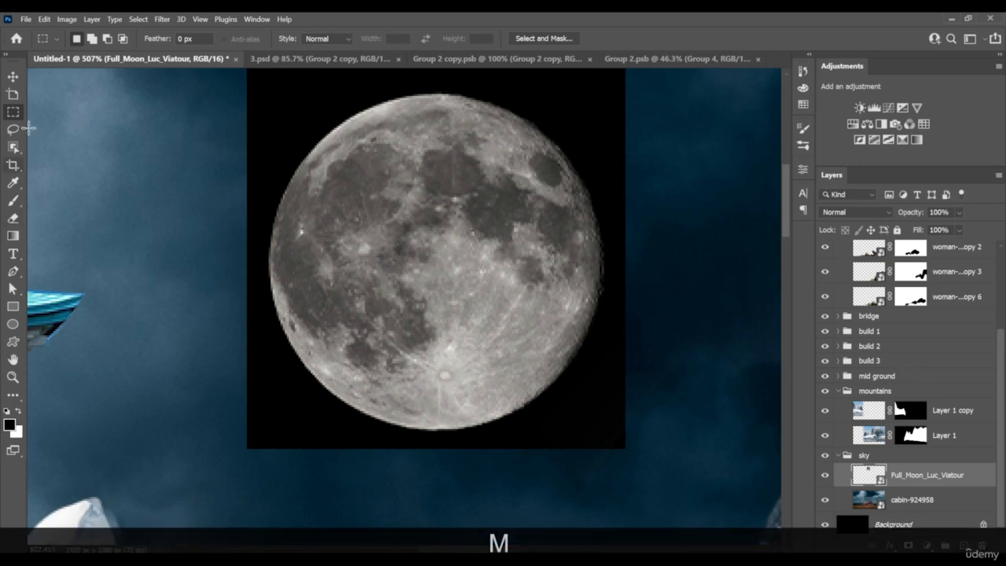
key(alt)
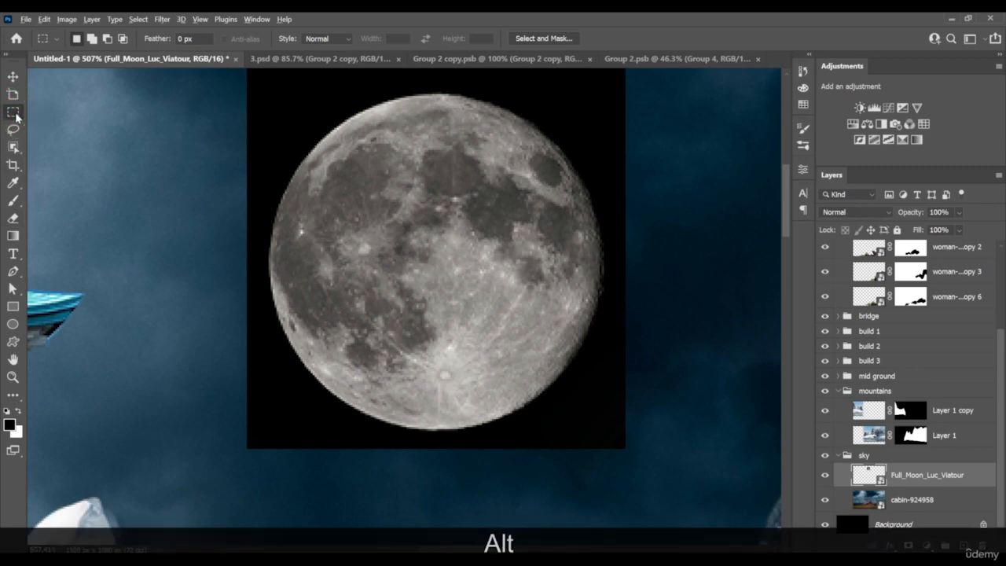
drag(15, 149, 71, 149)
drag(261, 93, 625, 444)
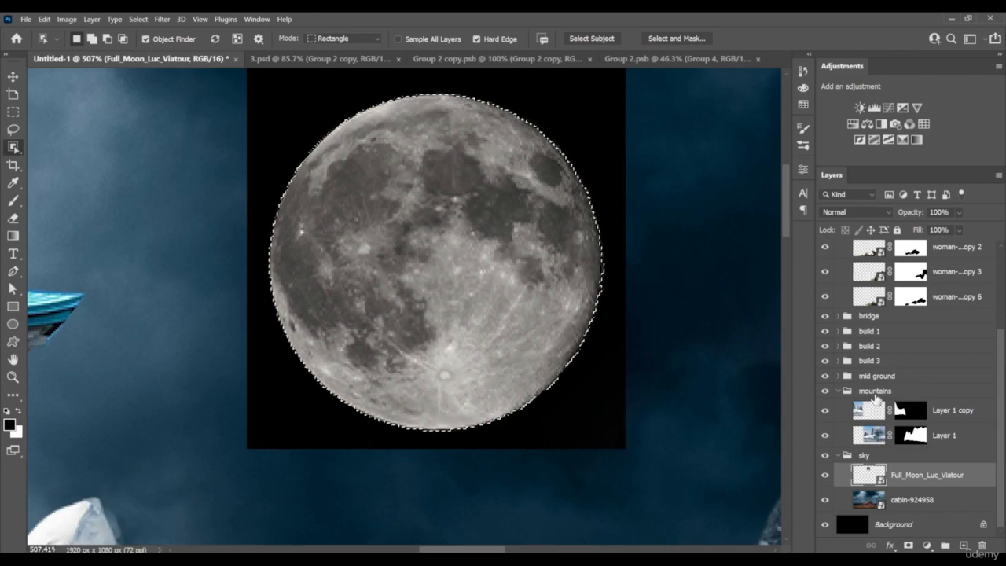
Add a layer mask to the moon layer from the disc selection to hide its black background
click(909, 546)
scroll(417, 260, down, 8)
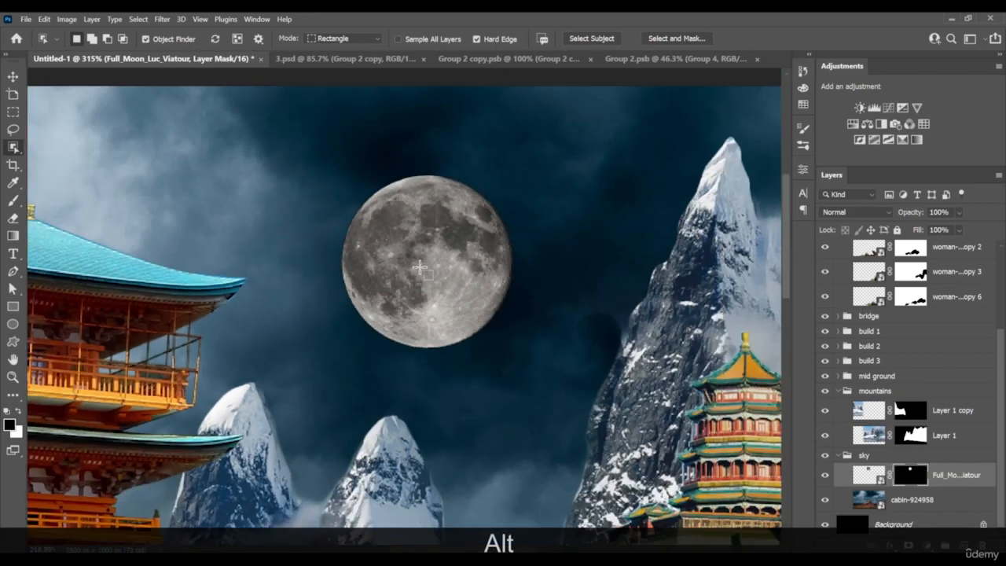
scroll(423, 271, down, 4)
scroll(432, 288, up, 4)
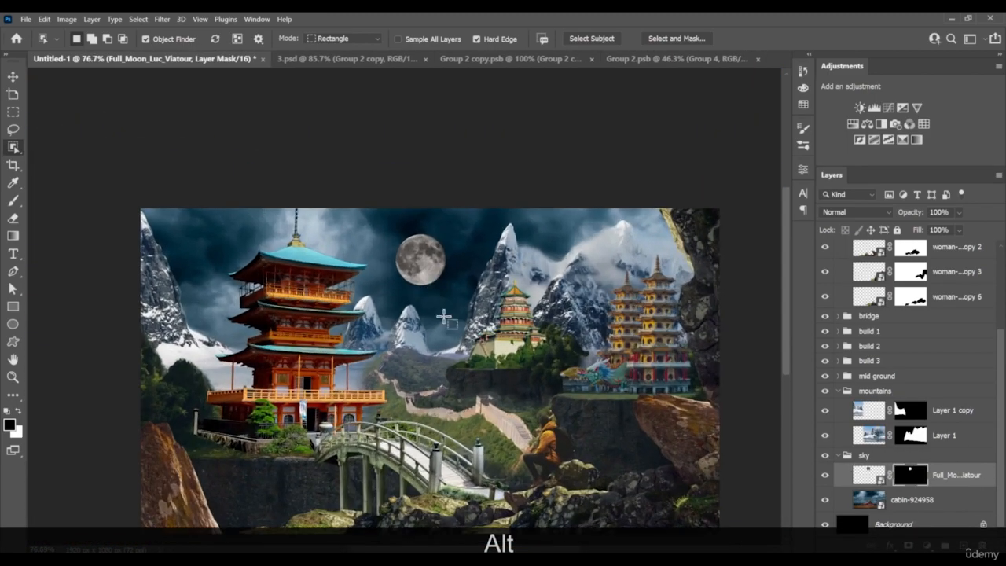
Paint the canyon-1740973 layer's mask in build 3 with a 28 px brush to reveal more dark foliage above the tiger and dragon
drag(488, 421, 469, 343)
scroll(557, 272, up, 5)
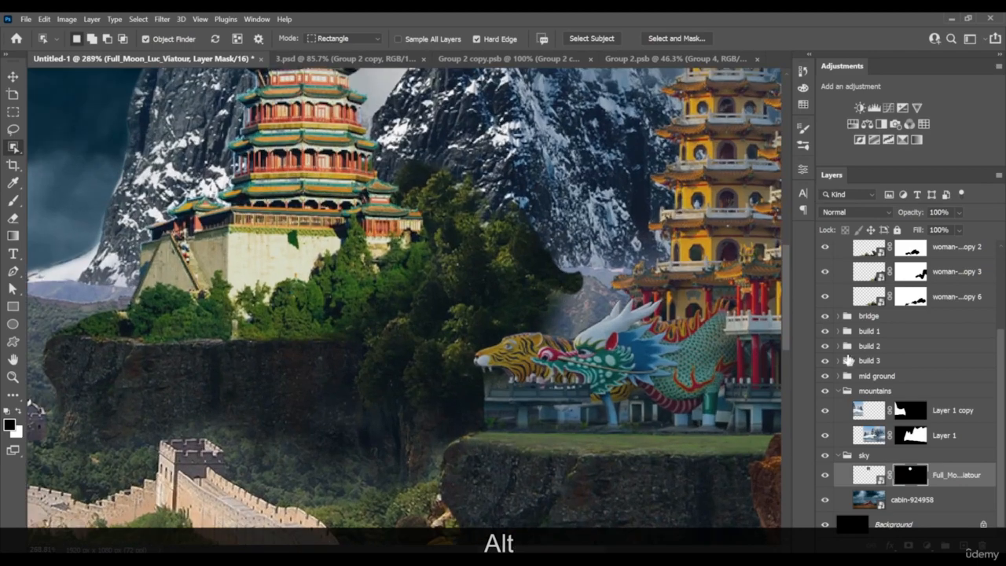
key(v)
right_click(510, 270)
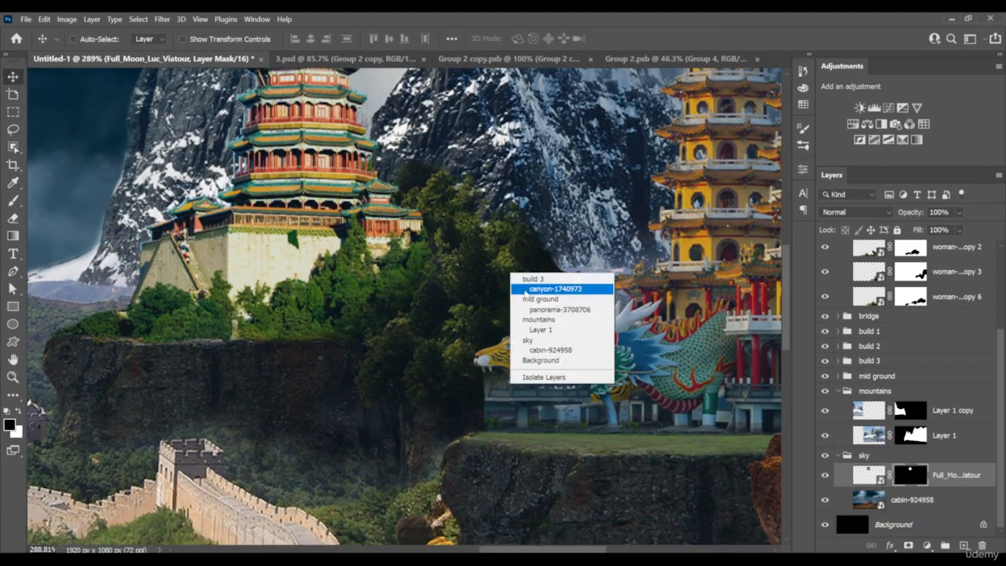
click(542, 287)
click(909, 434)
key(b)
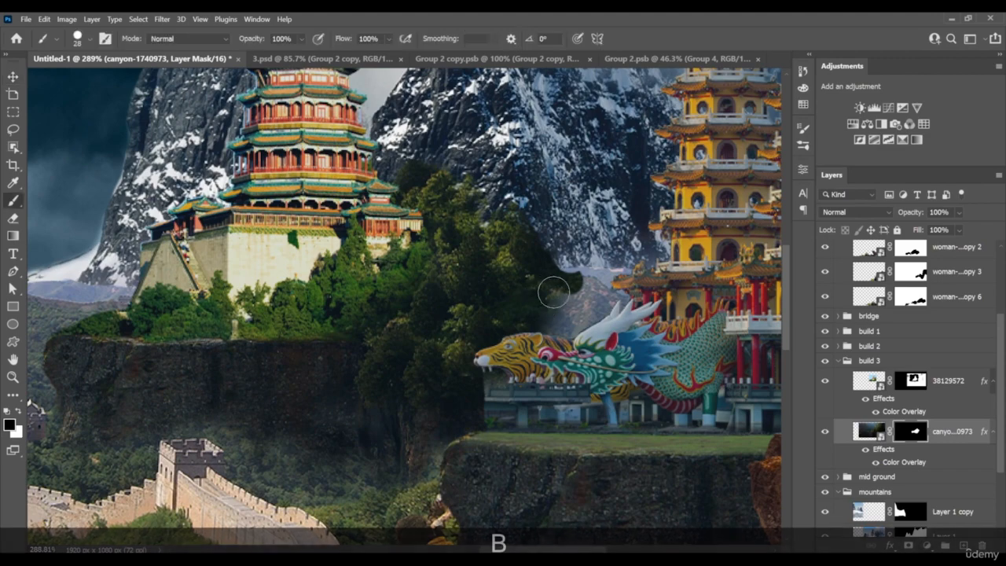
mouse_move(554, 291)
mouse_down()
mouse_move(559, 319)
mouse_move(574, 291)
mouse_move(546, 290)
mouse_move(582, 305)
mouse_up()
key(x)
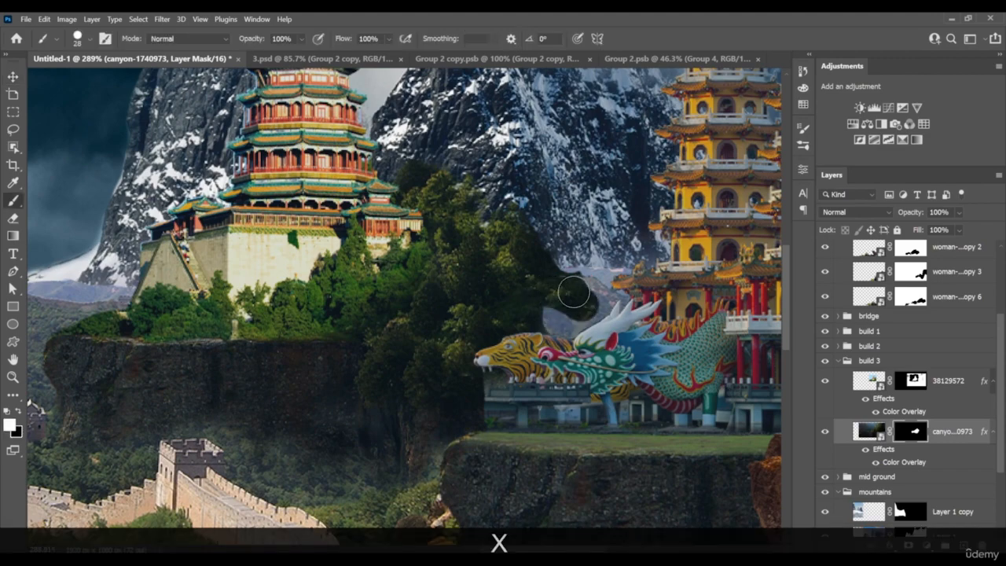